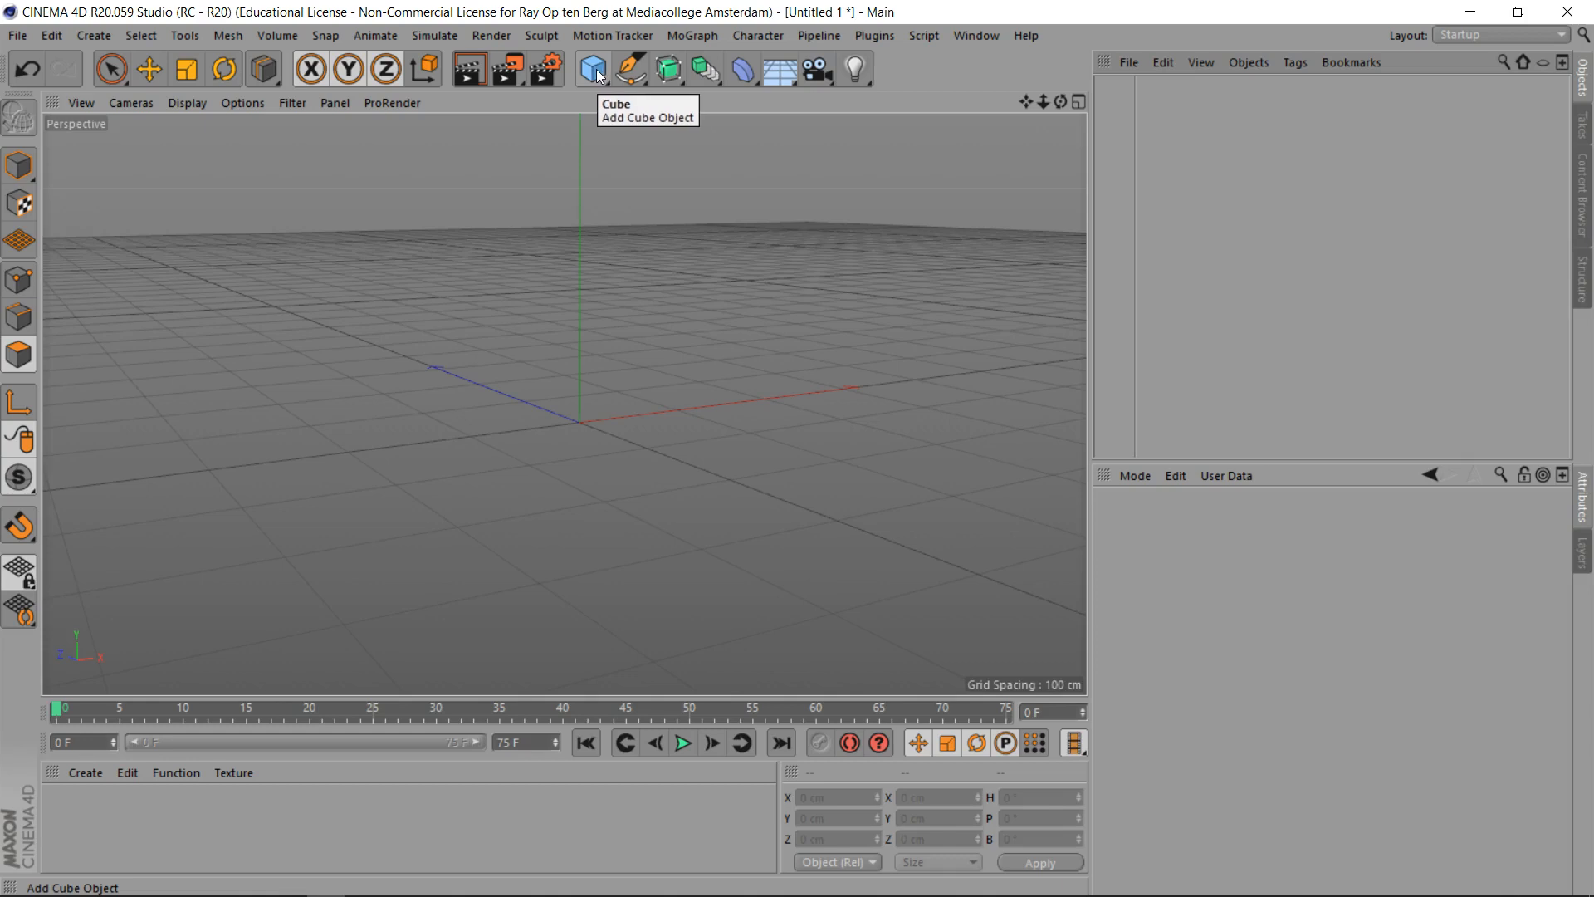
Add a cube and scale it along the Z axis to a depth of about 71 cm
{"action": "left_click", "coordinate": [596, 71]}
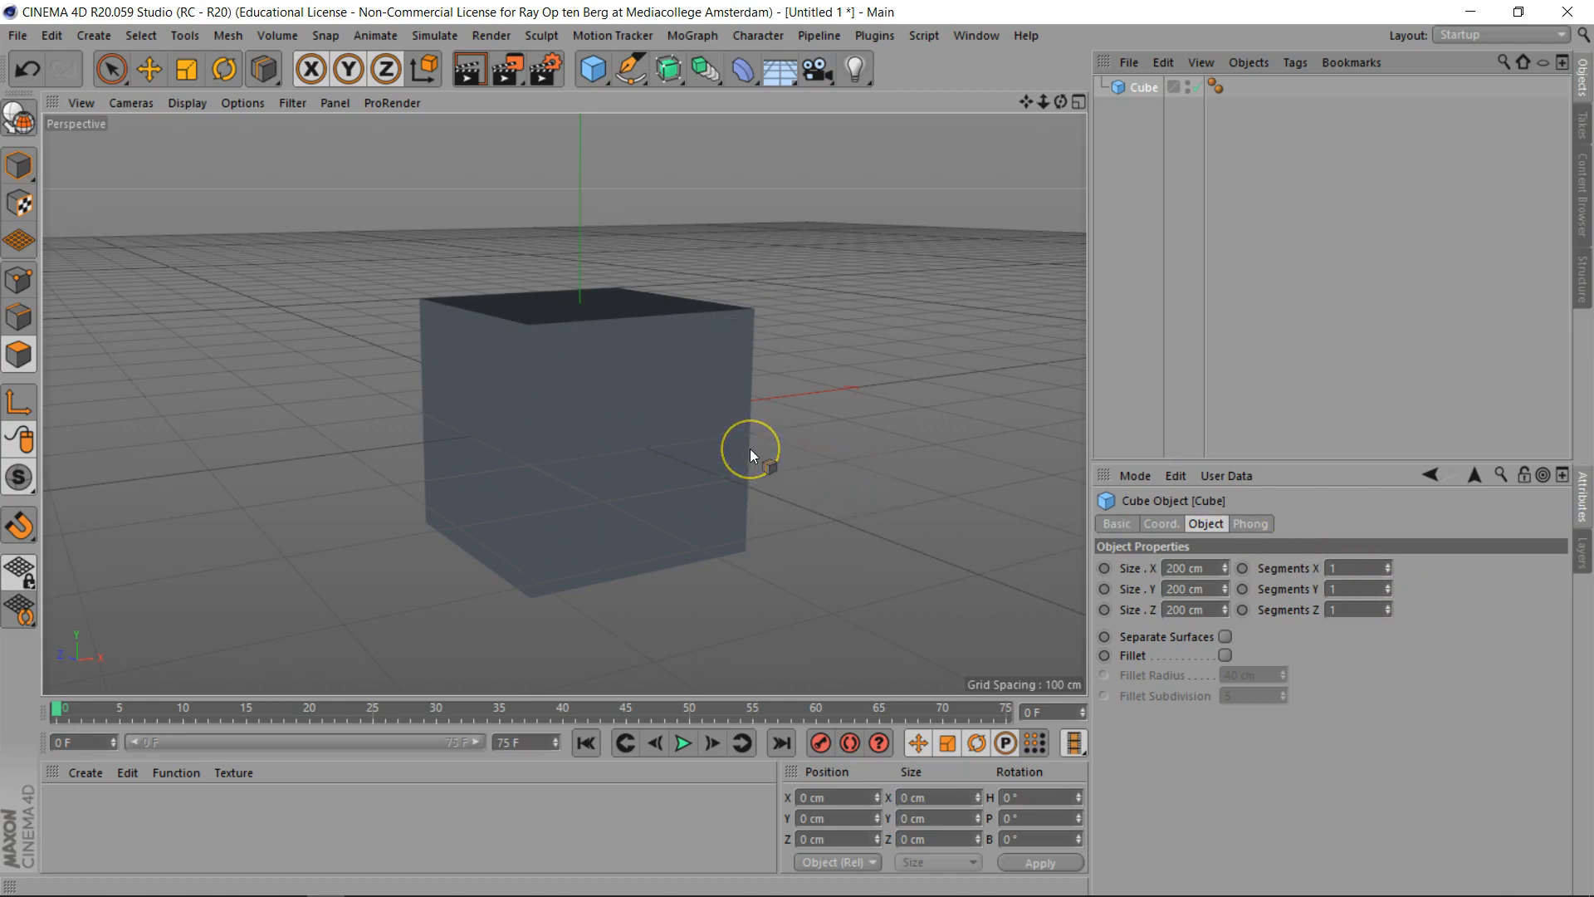
{"action": "left_click", "coordinate": [185, 71]}
{"action": "left_click", "coordinate": [19, 166]}
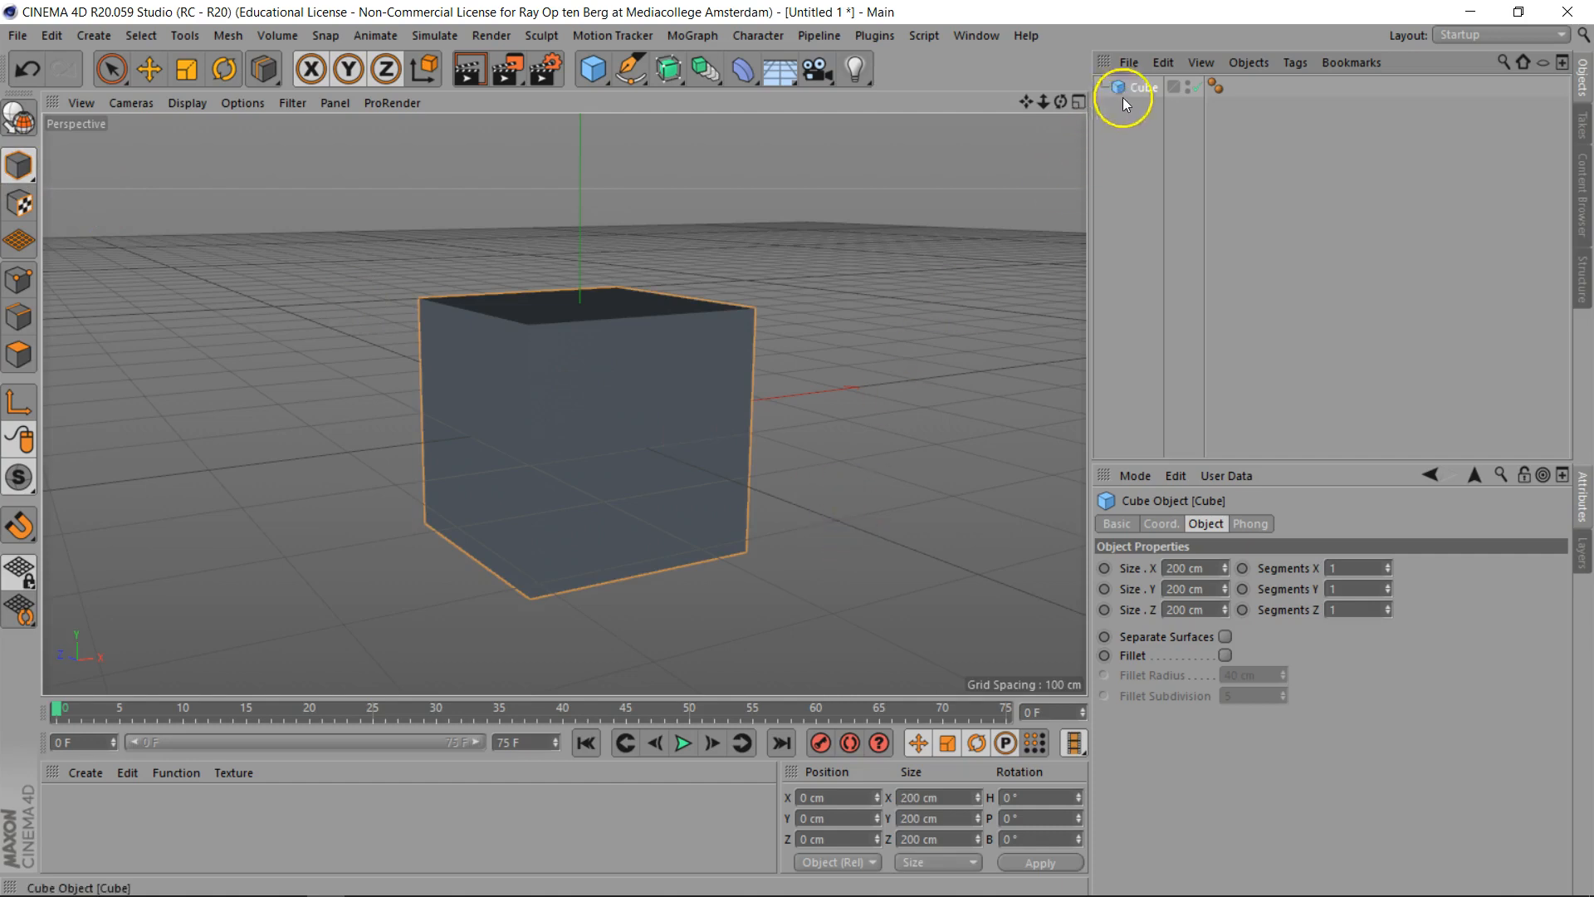
{"action": "left_click", "coordinate": [187, 69]}
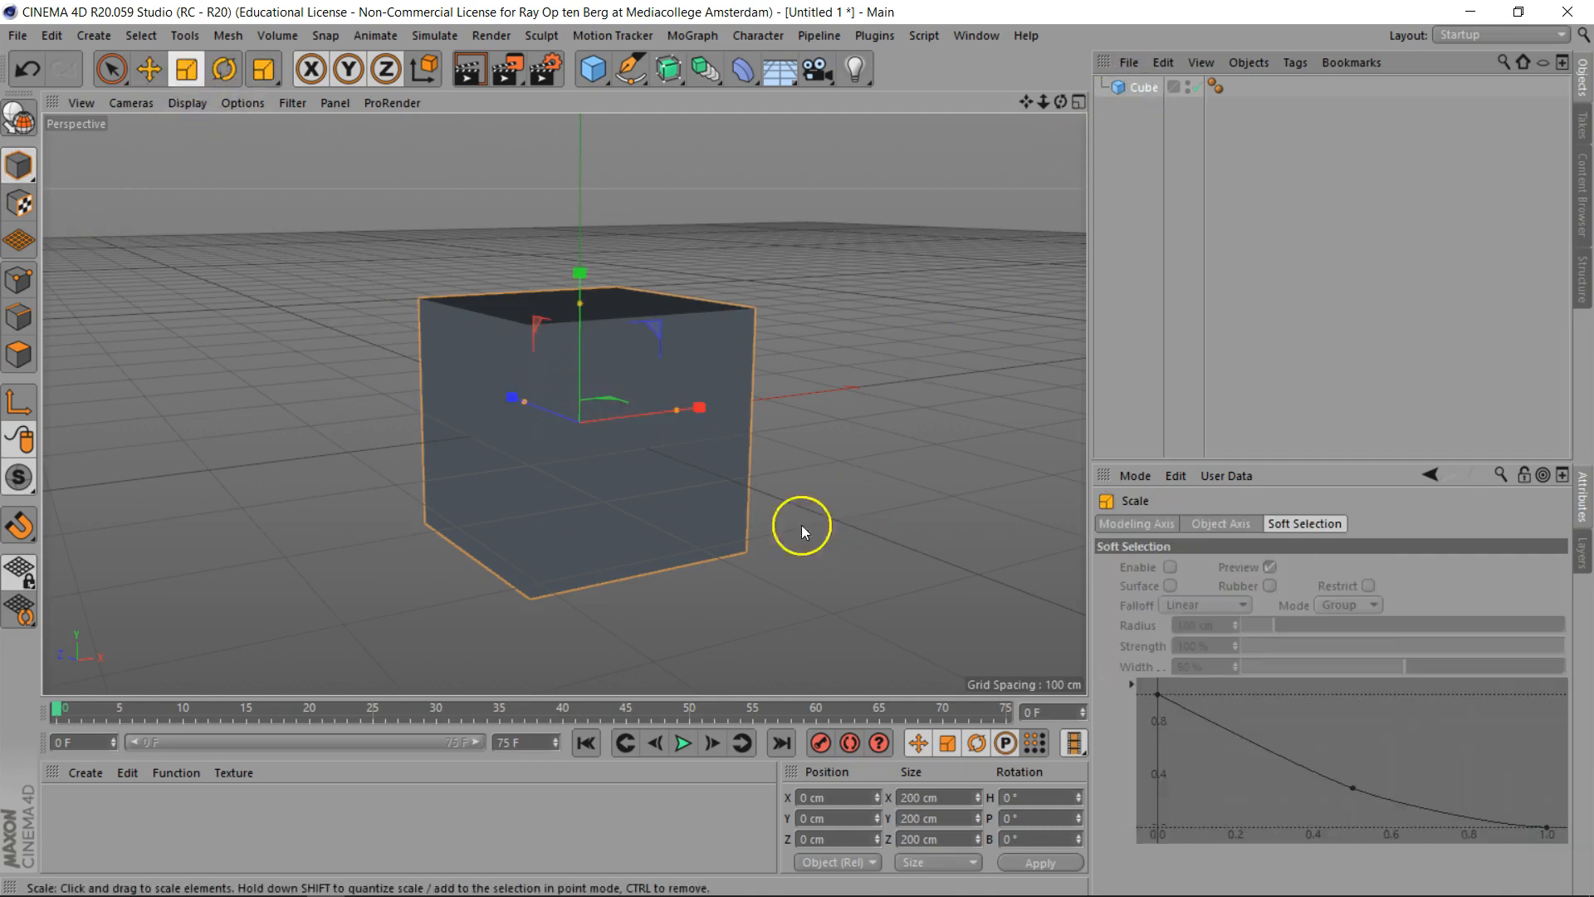
{"action": "left_click_drag", "start_coordinate": [525, 402], "coordinate": [556, 440]}
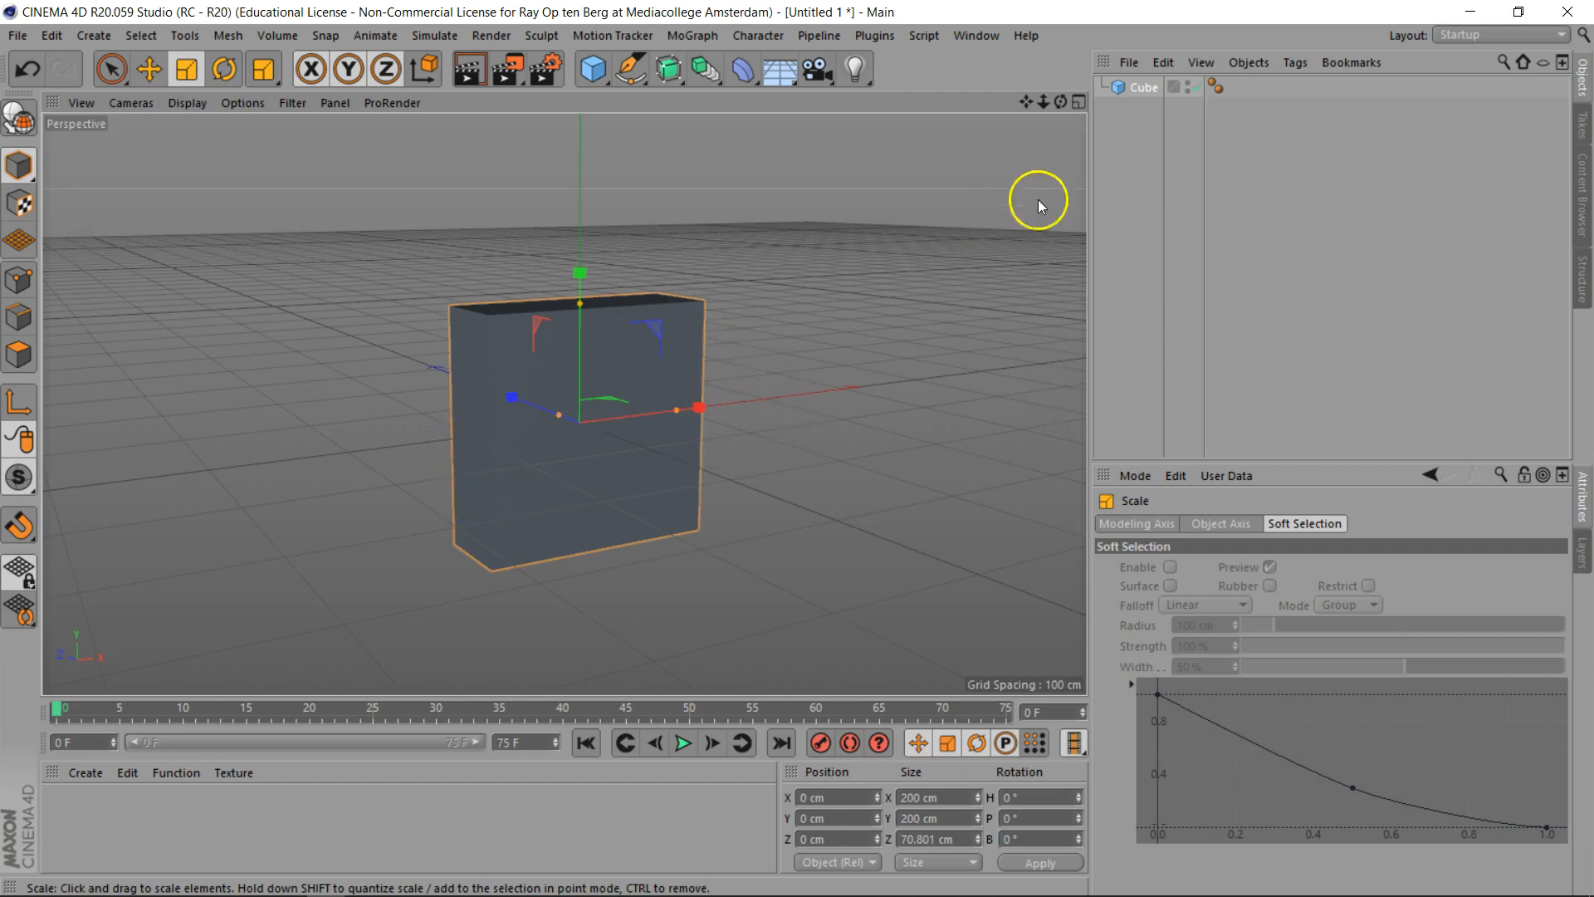
Set the cube's segments to 4 along X and 3 along Y
{"action": "left_click", "coordinate": [1139, 87]}
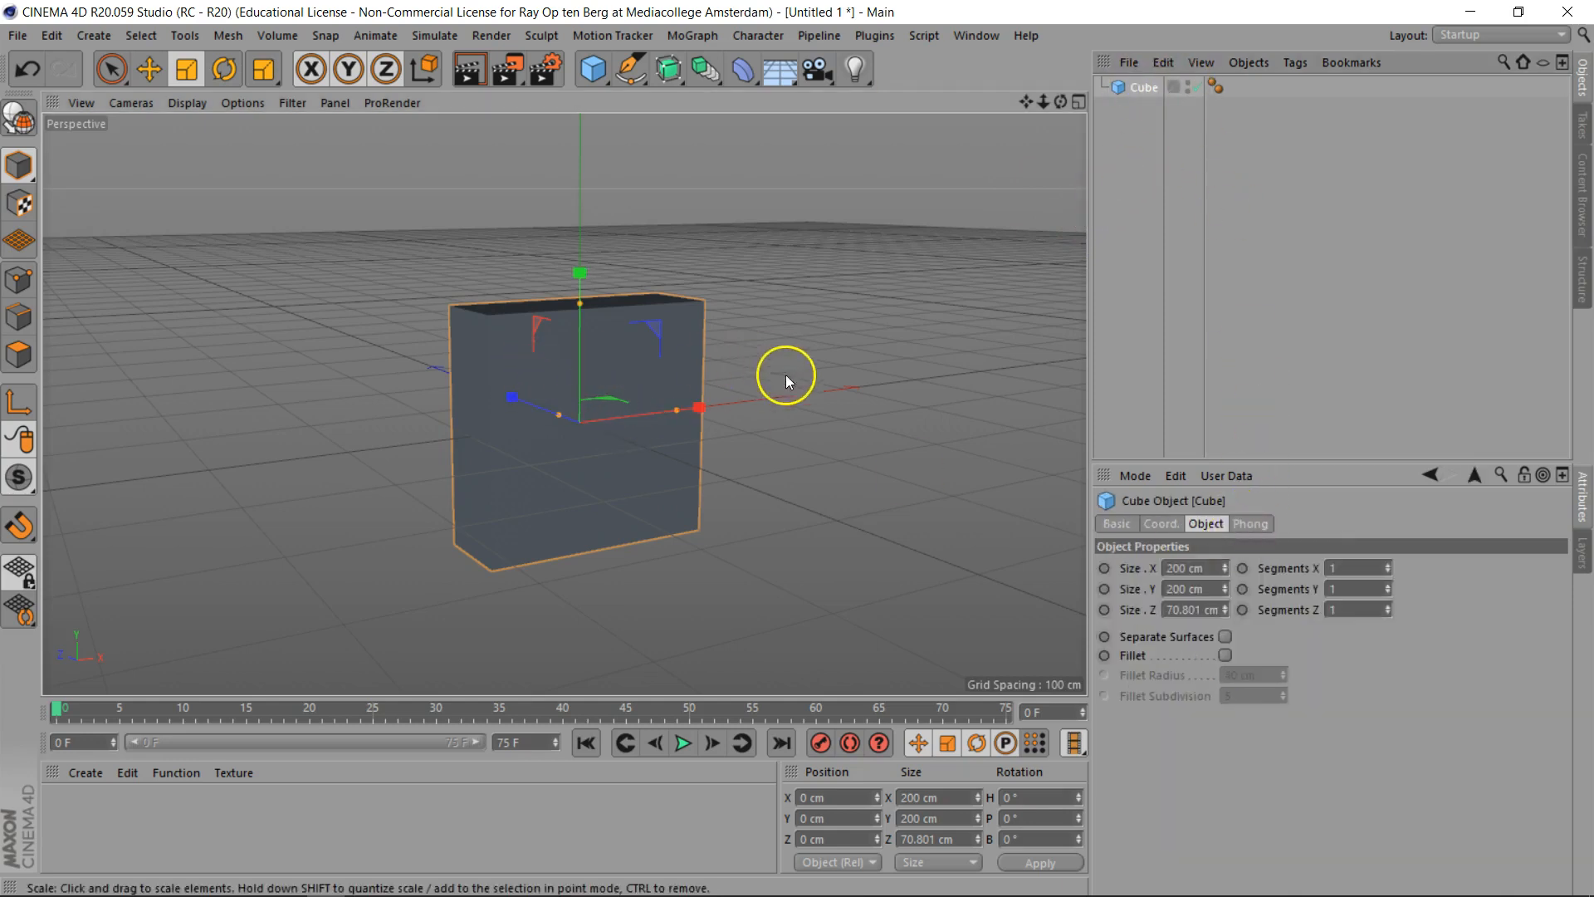
{"action": "left_click", "coordinate": [1388, 565]}
{"action": "left_click", "coordinate": [1388, 564]}
{"action": "left_click", "coordinate": [1388, 564]}
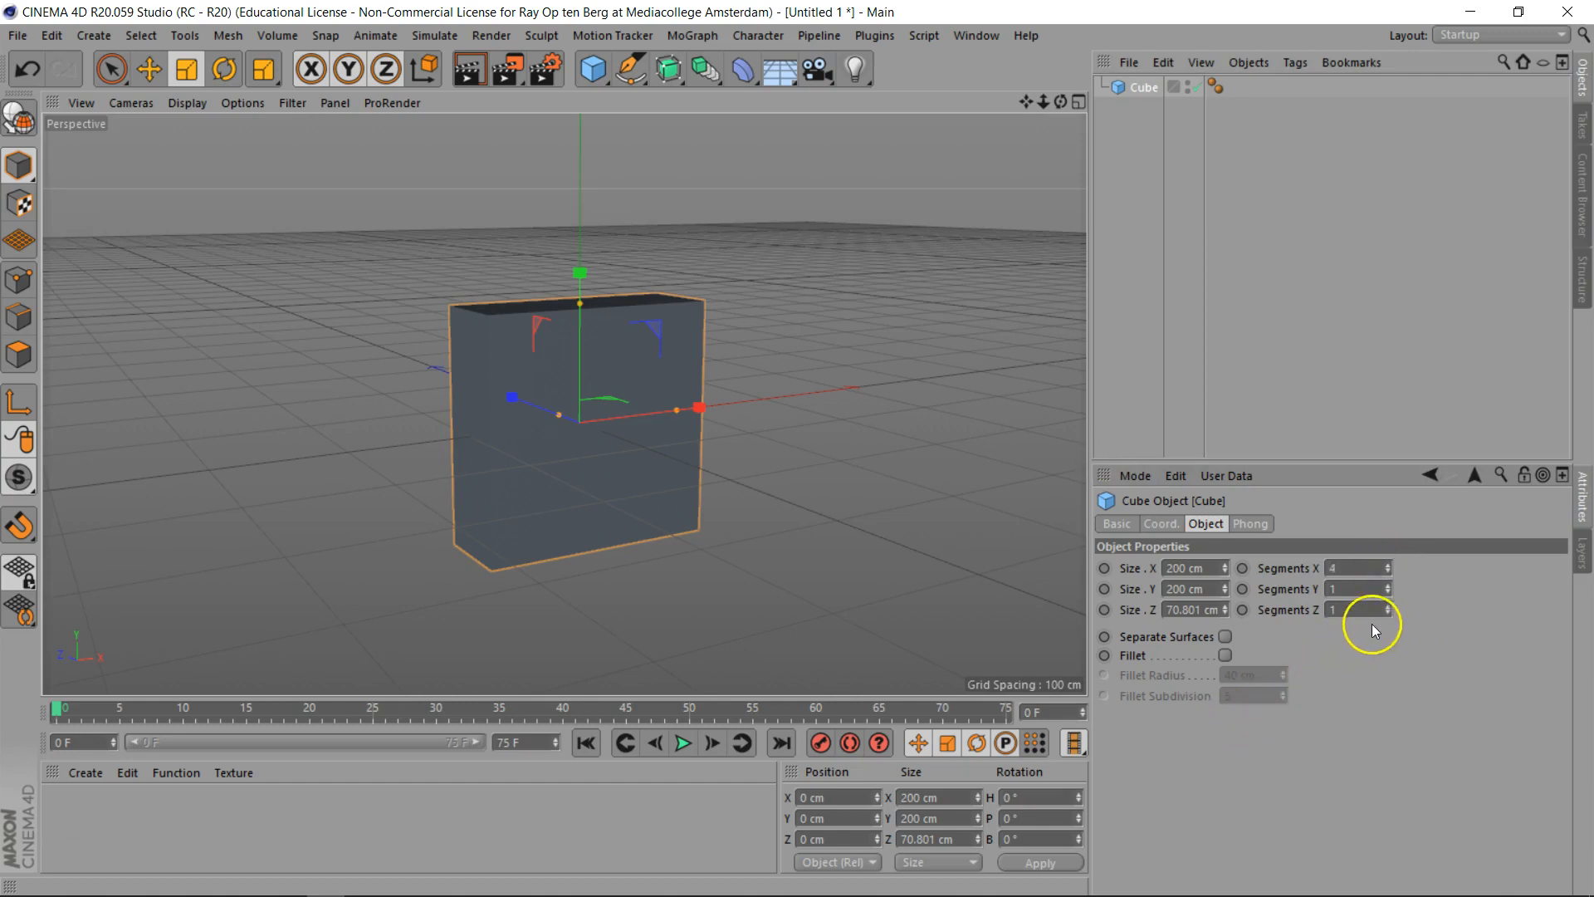
{"action": "left_click", "coordinate": [1388, 585]}
{"action": "left_click", "coordinate": [1388, 585]}
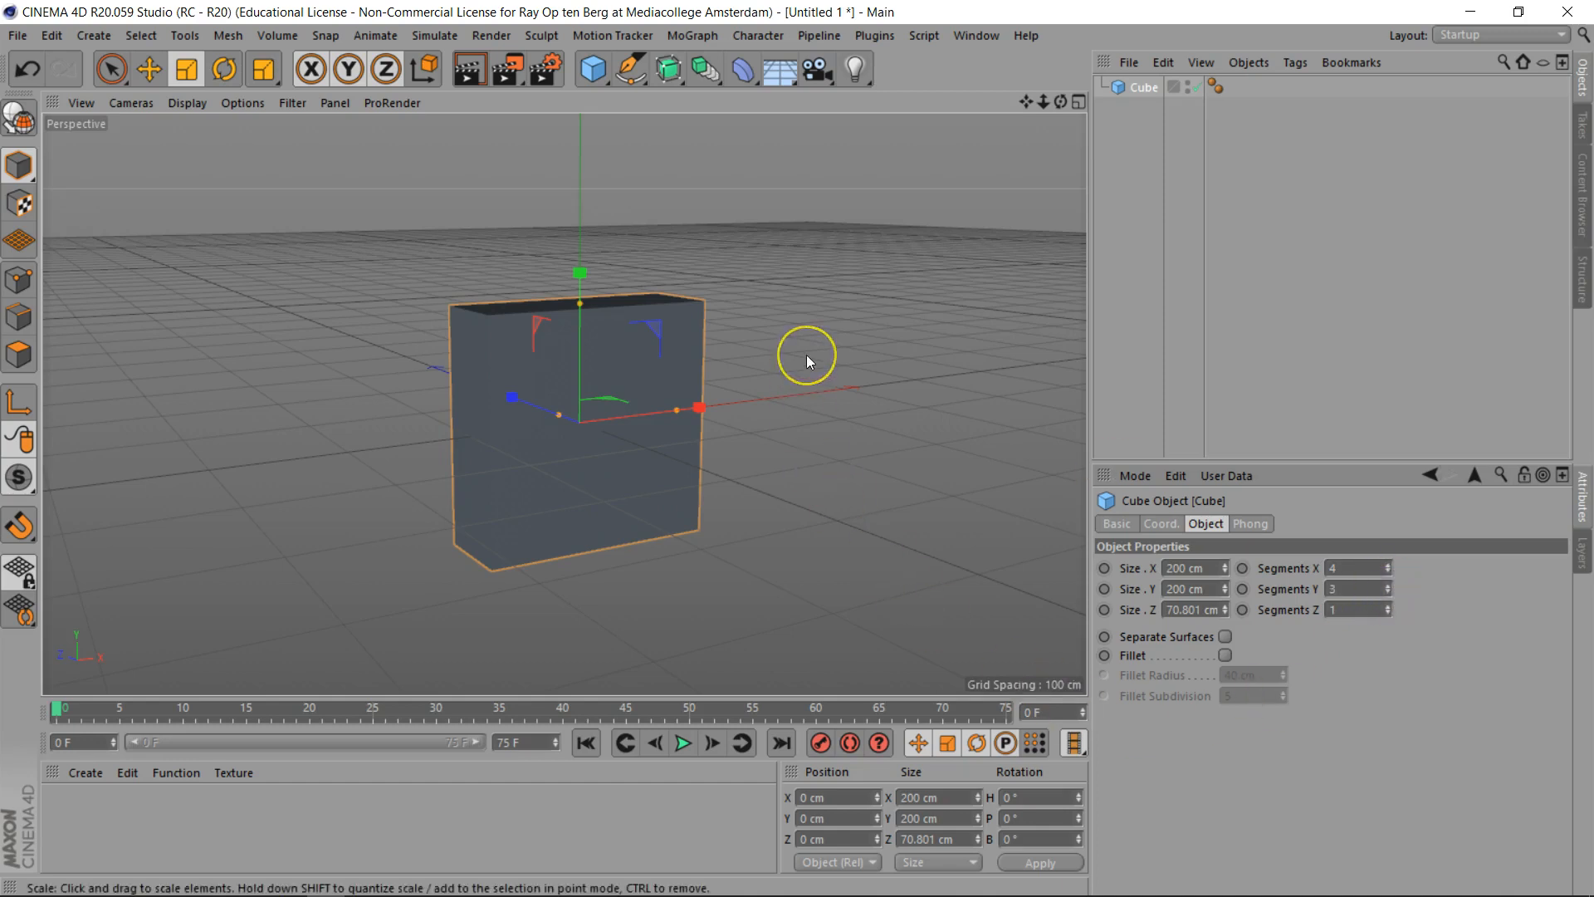
Make the cube editable and show its segmentation with Gouraud Shading (Lines)
{"action": "key", "text": "c"}
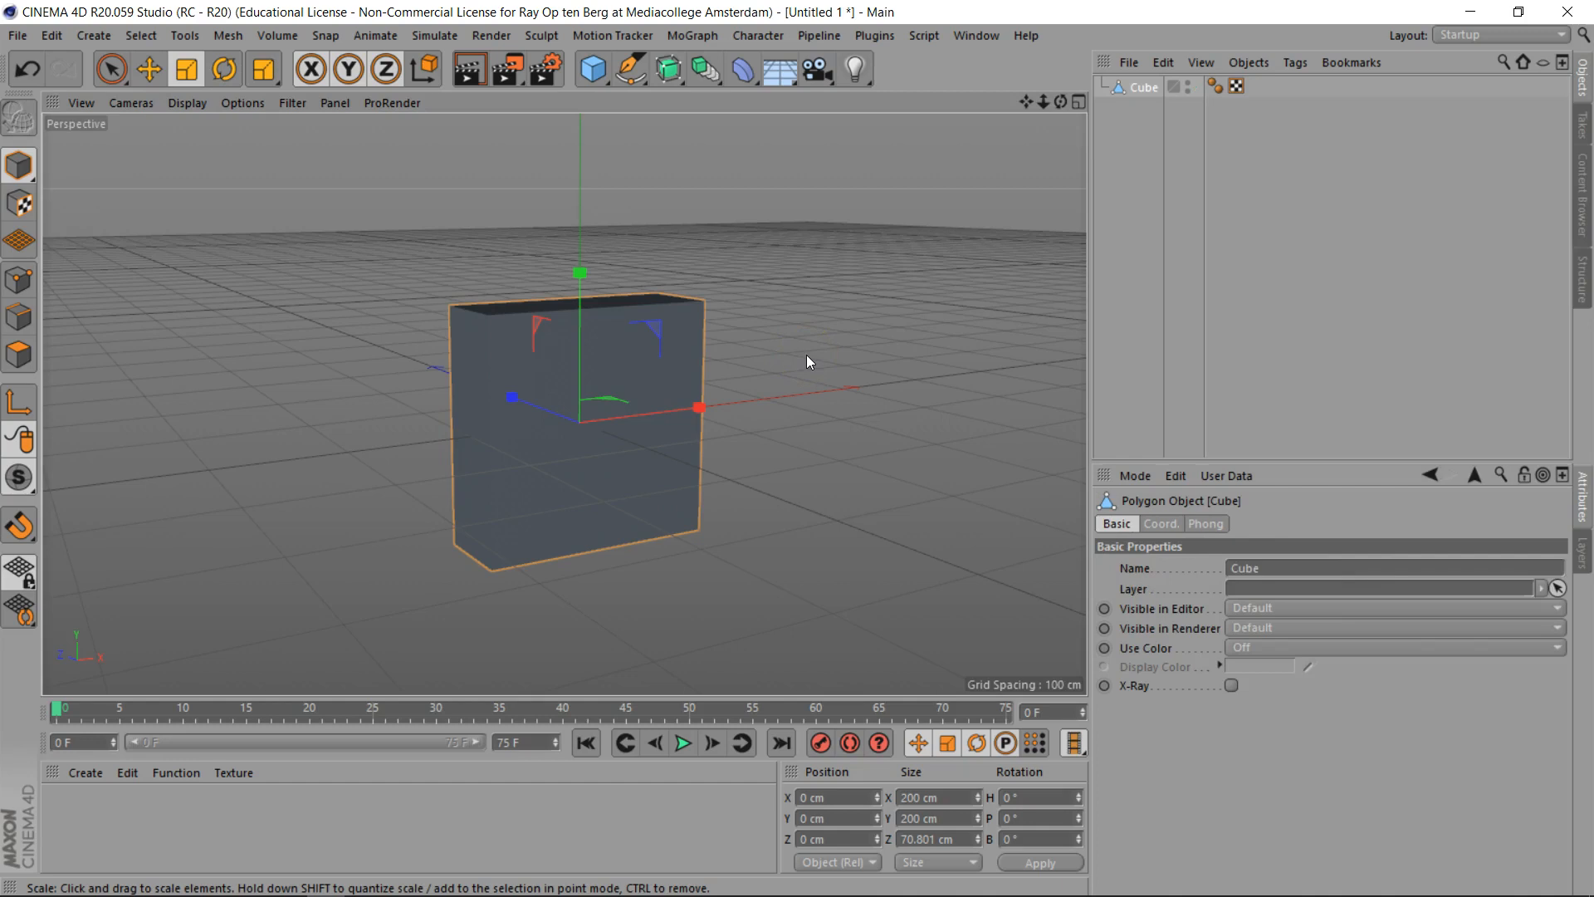
{"action": "left_click", "coordinate": [183, 103]}
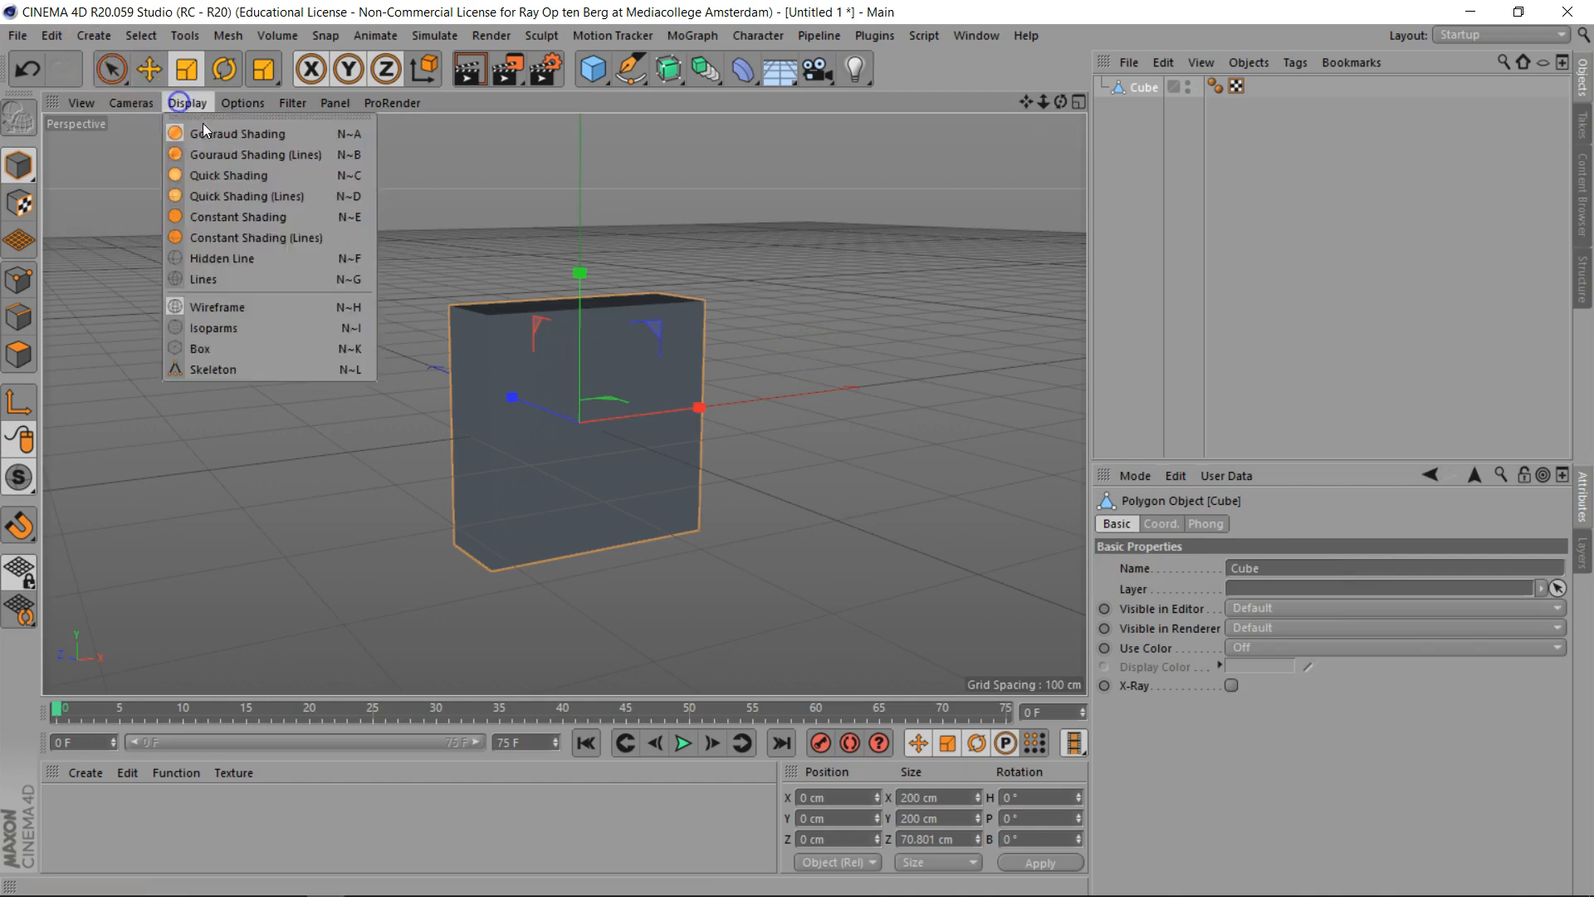
{"action": "left_click", "coordinate": [250, 156]}
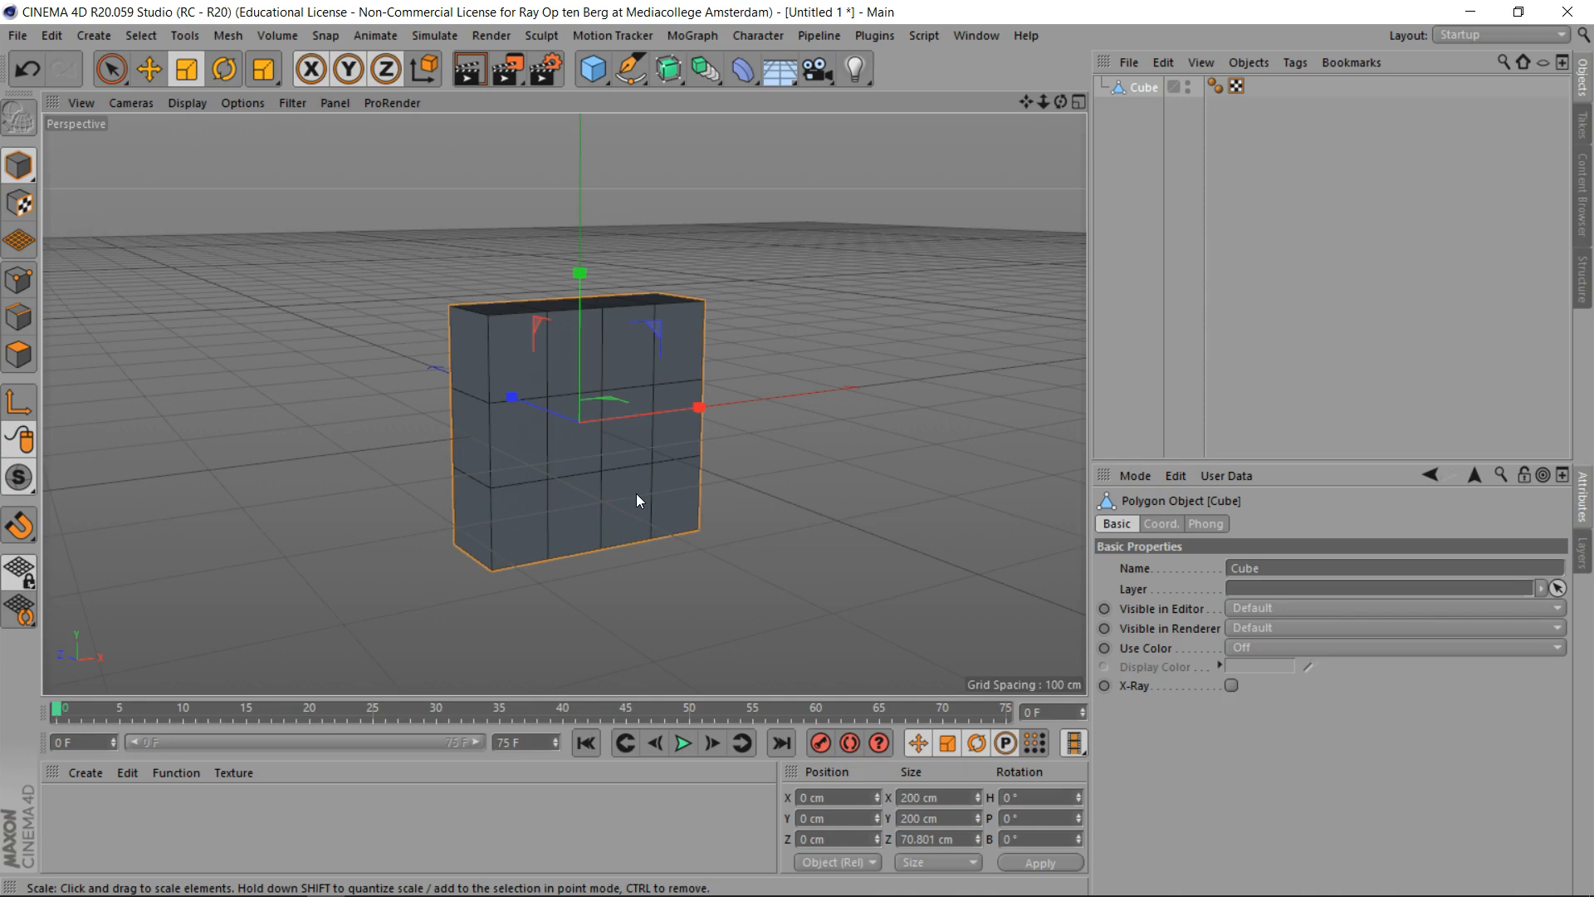
{"action": "mouse_move", "coordinate": [1026, 103]}
{"action": "left_mouse_down"}
{"action": "mouse_move", "coordinate": [1056, 151]}
{"action": "mouse_move", "coordinate": [1015, 133]}
{"action": "mouse_move", "coordinate": [1026, 104]}
{"action": "left_mouse_up"}
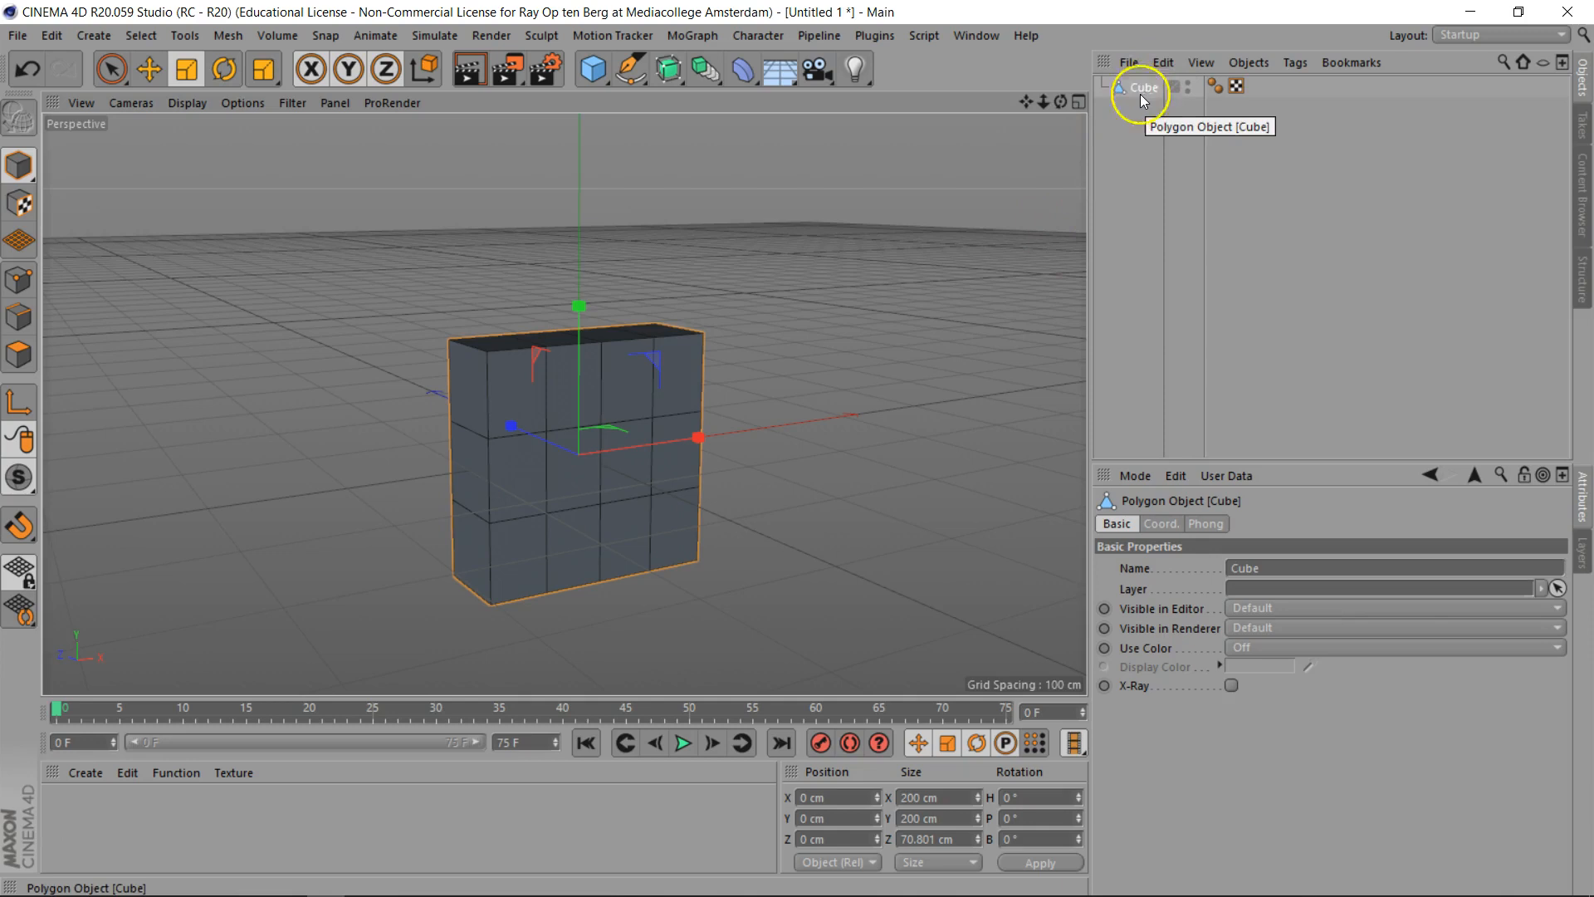
In edge mode, move the bottom edge on the negative X side inward to about X -93, Y -86 cm, locking the X axis for the final adjustment
{"action": "left_click", "coordinate": [17, 318]}
{"action": "left_click", "coordinate": [148, 69]}
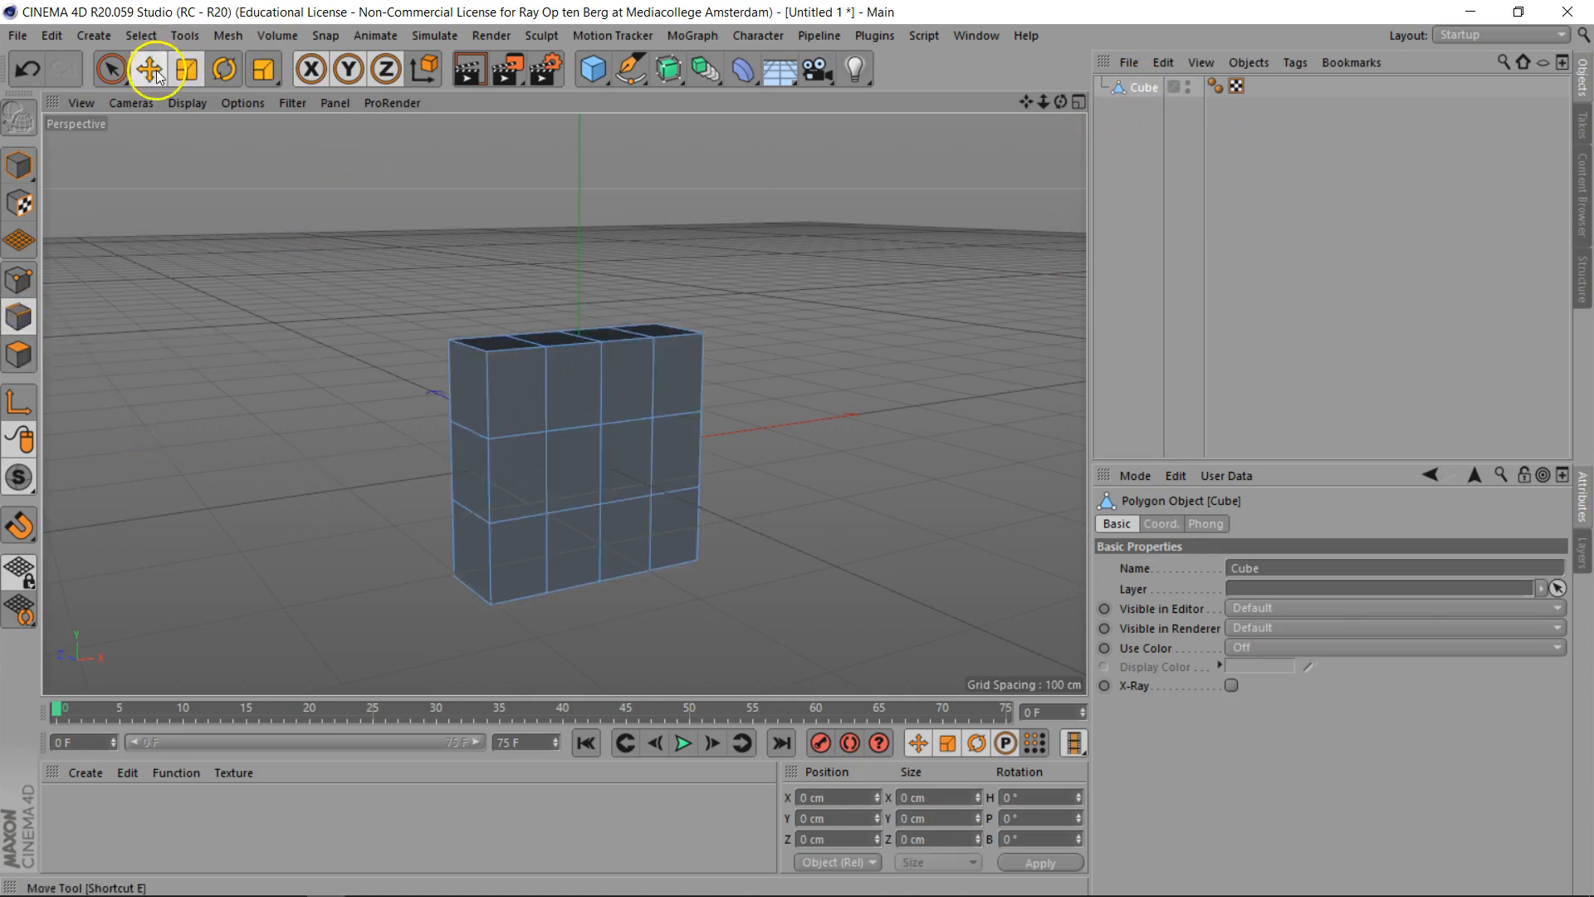
{"action": "left_click", "coordinate": [471, 586]}
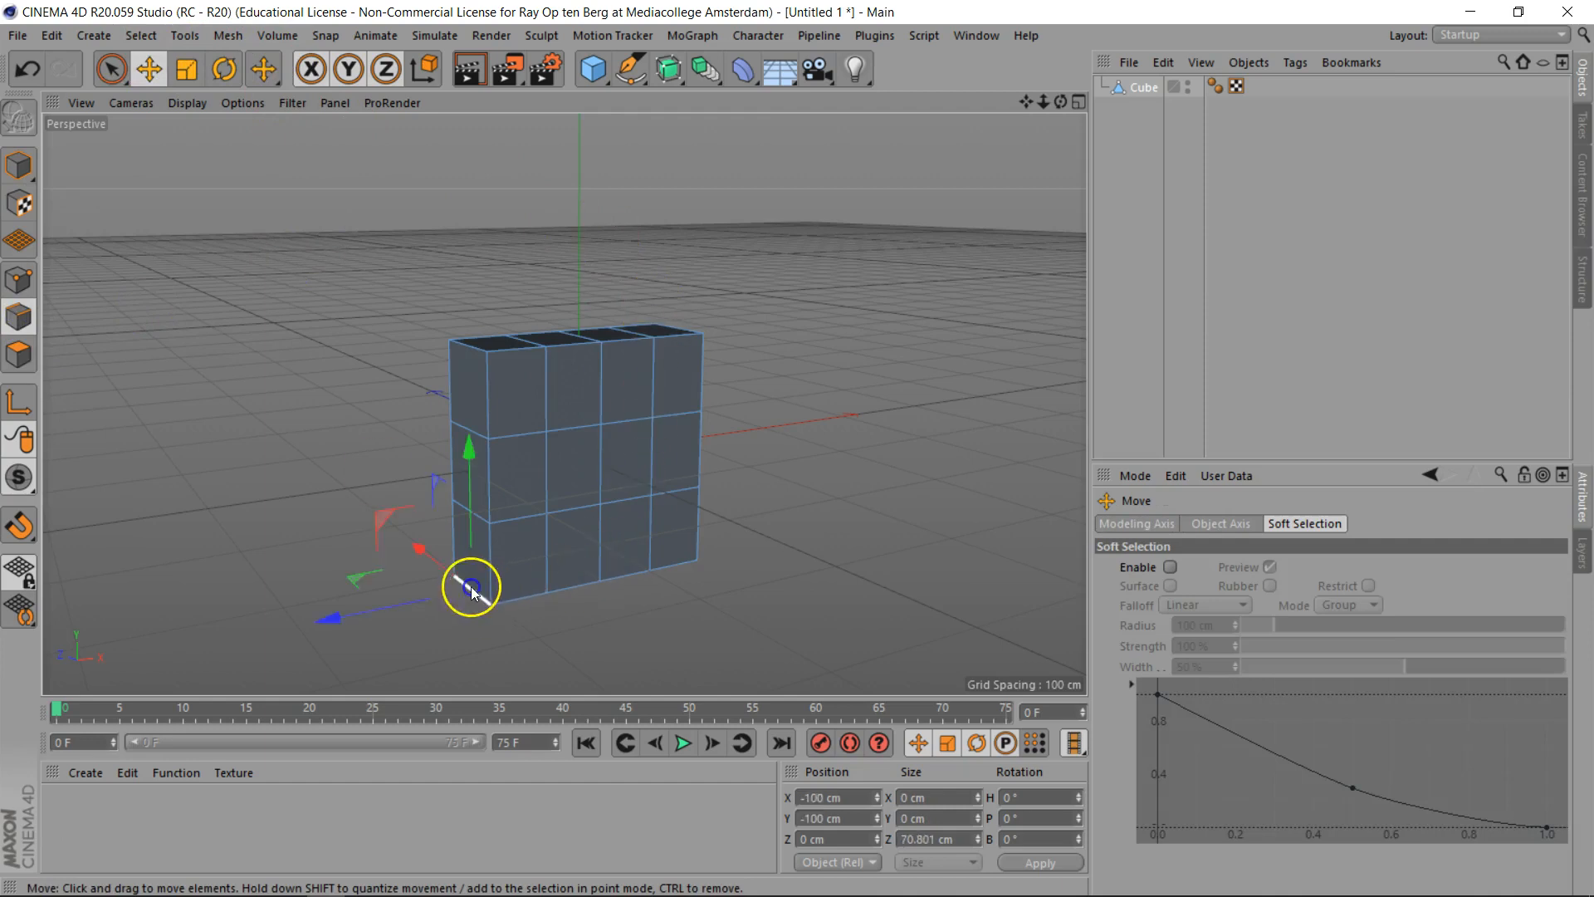
{"action": "left_click_drag", "start_coordinate": [460, 609], "coordinate": [423, 658]}
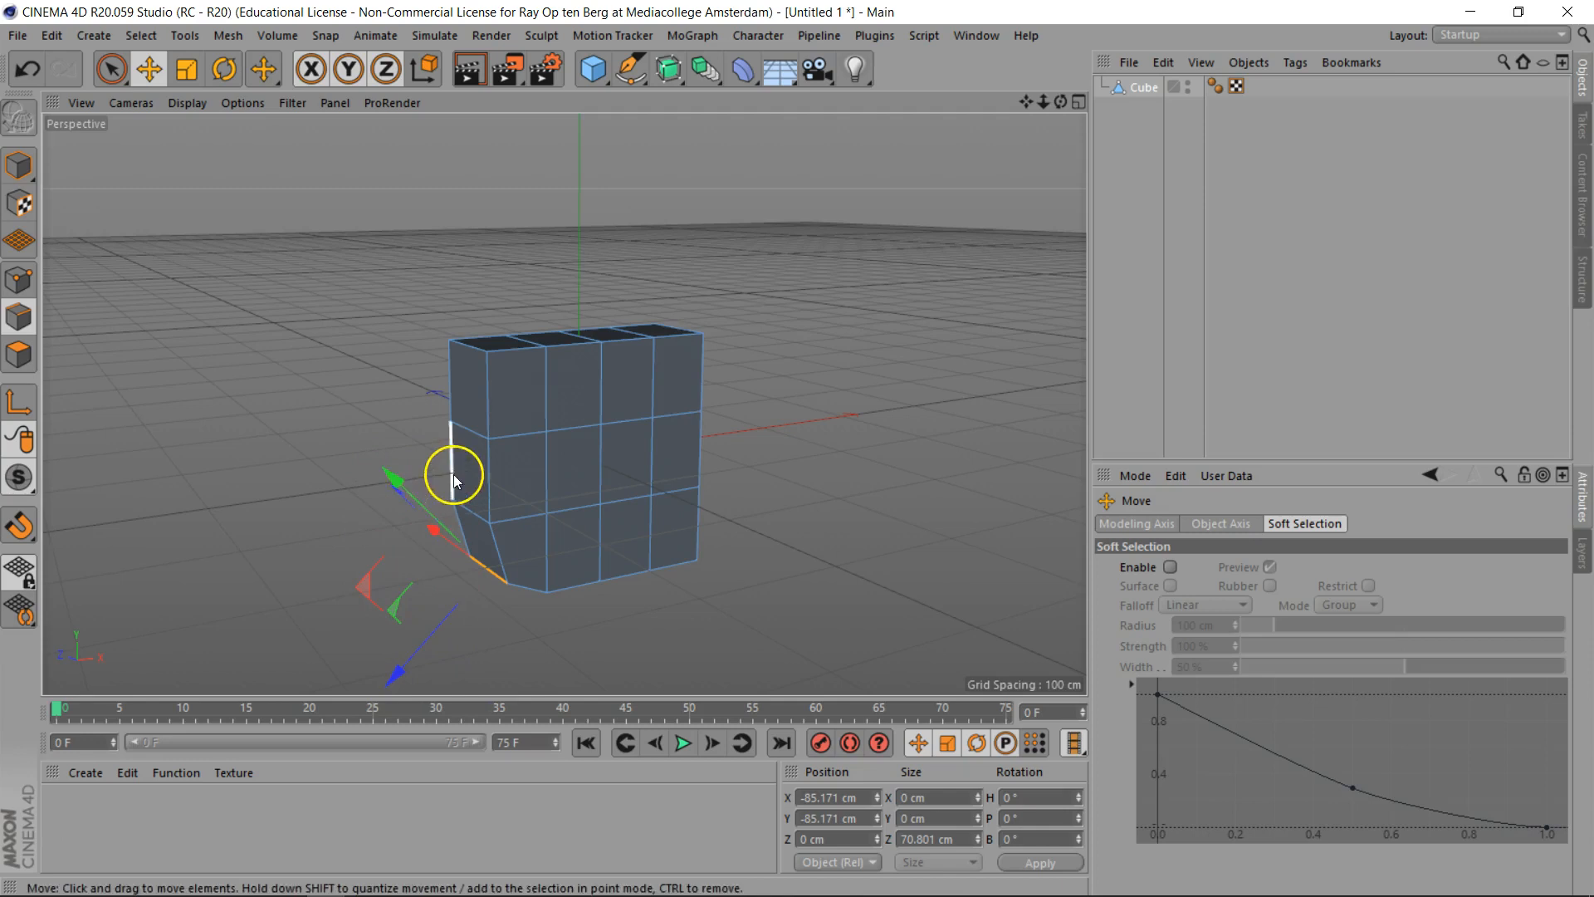
{"action": "left_click", "coordinate": [323, 67]}
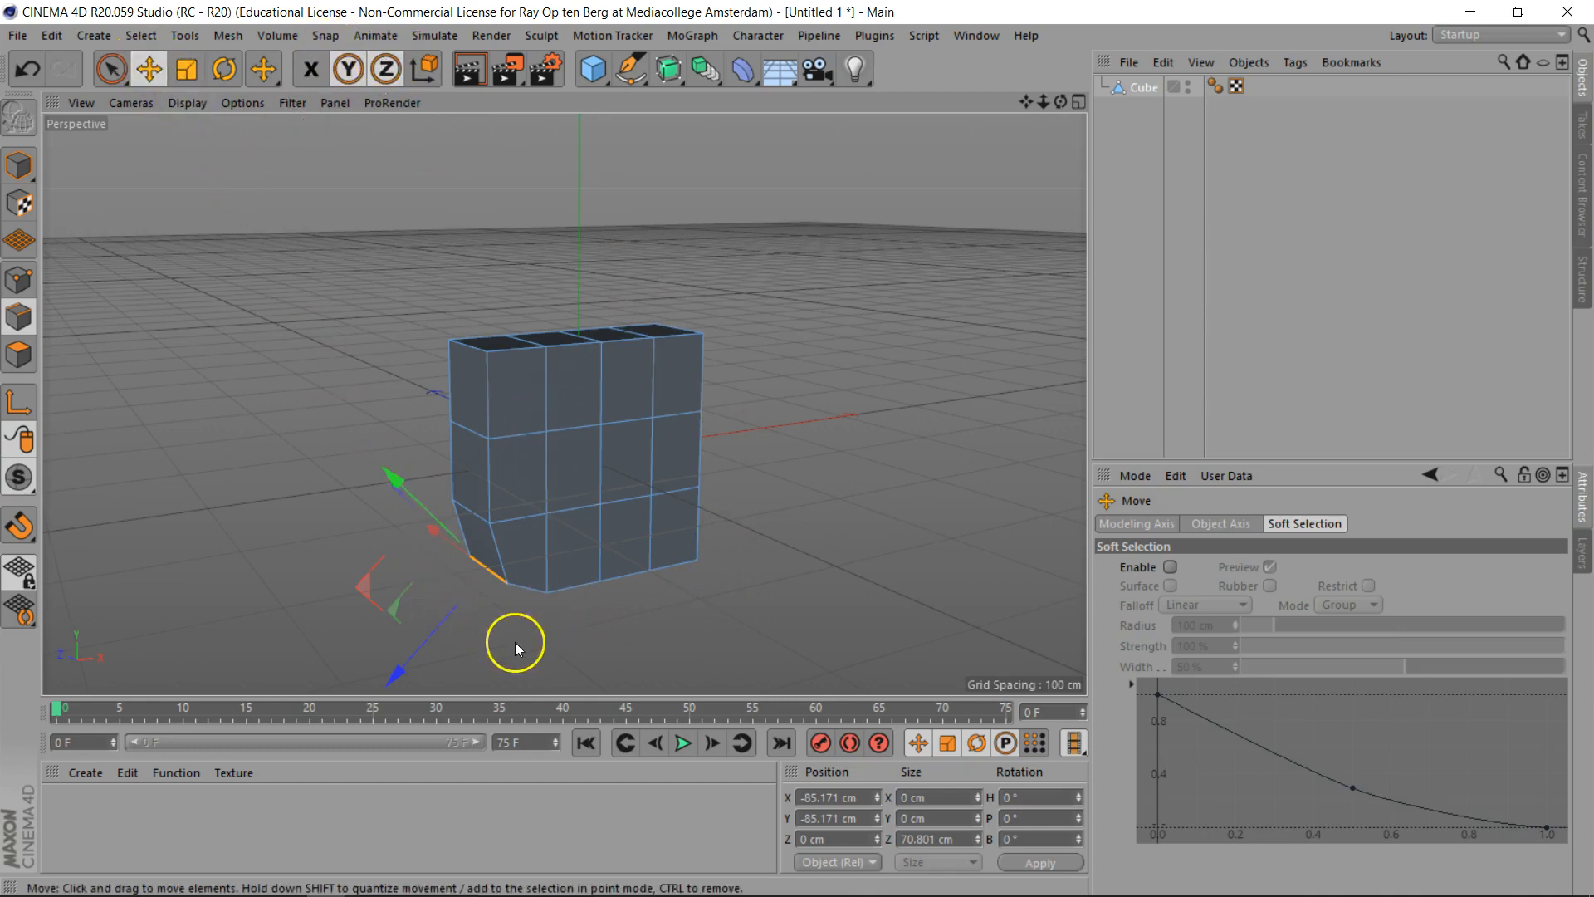
{"action": "mouse_move", "coordinate": [497, 636]}
{"action": "left_mouse_down"}
{"action": "mouse_move", "coordinate": [473, 626]}
{"action": "mouse_move", "coordinate": [490, 618]}
{"action": "mouse_move", "coordinate": [488, 640]}
{"action": "mouse_move", "coordinate": [473, 626]}
{"action": "mouse_move", "coordinate": [495, 633]}
{"action": "mouse_move", "coordinate": [484, 644]}
{"action": "left_mouse_up"}
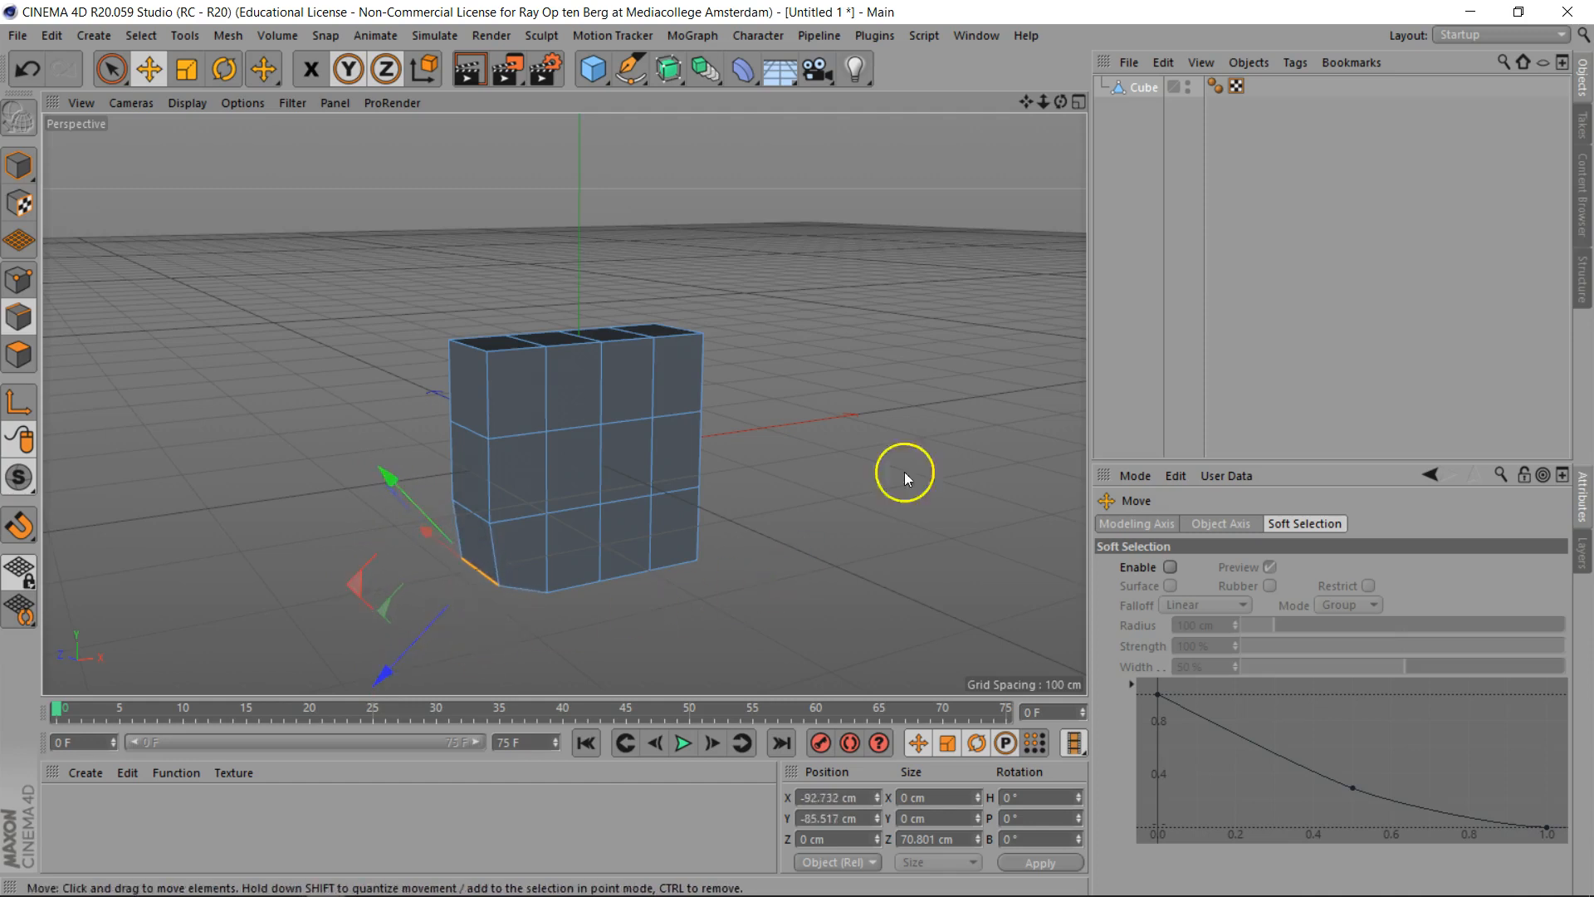
Move the opposite bottom corner edge inward to about X 86, Y -86 cm, and push the central front vertical edge in to about Z -16 cm
{"action": "left_click_drag", "start_coordinate": [1060, 101], "coordinate": [797, 448]}
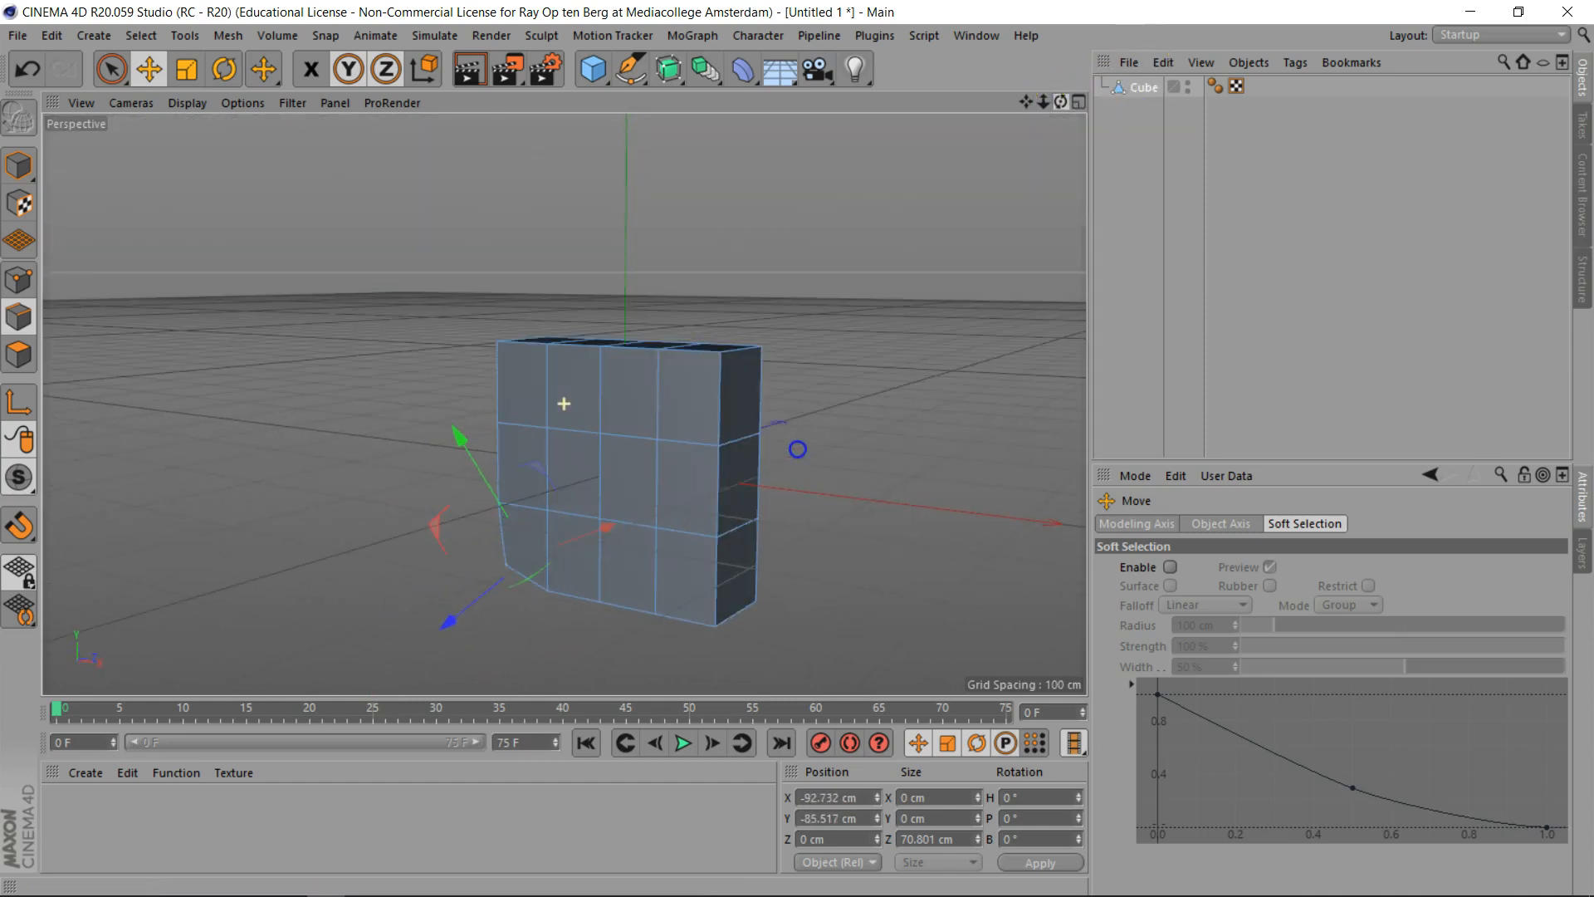
{"action": "left_click", "coordinate": [745, 616]}
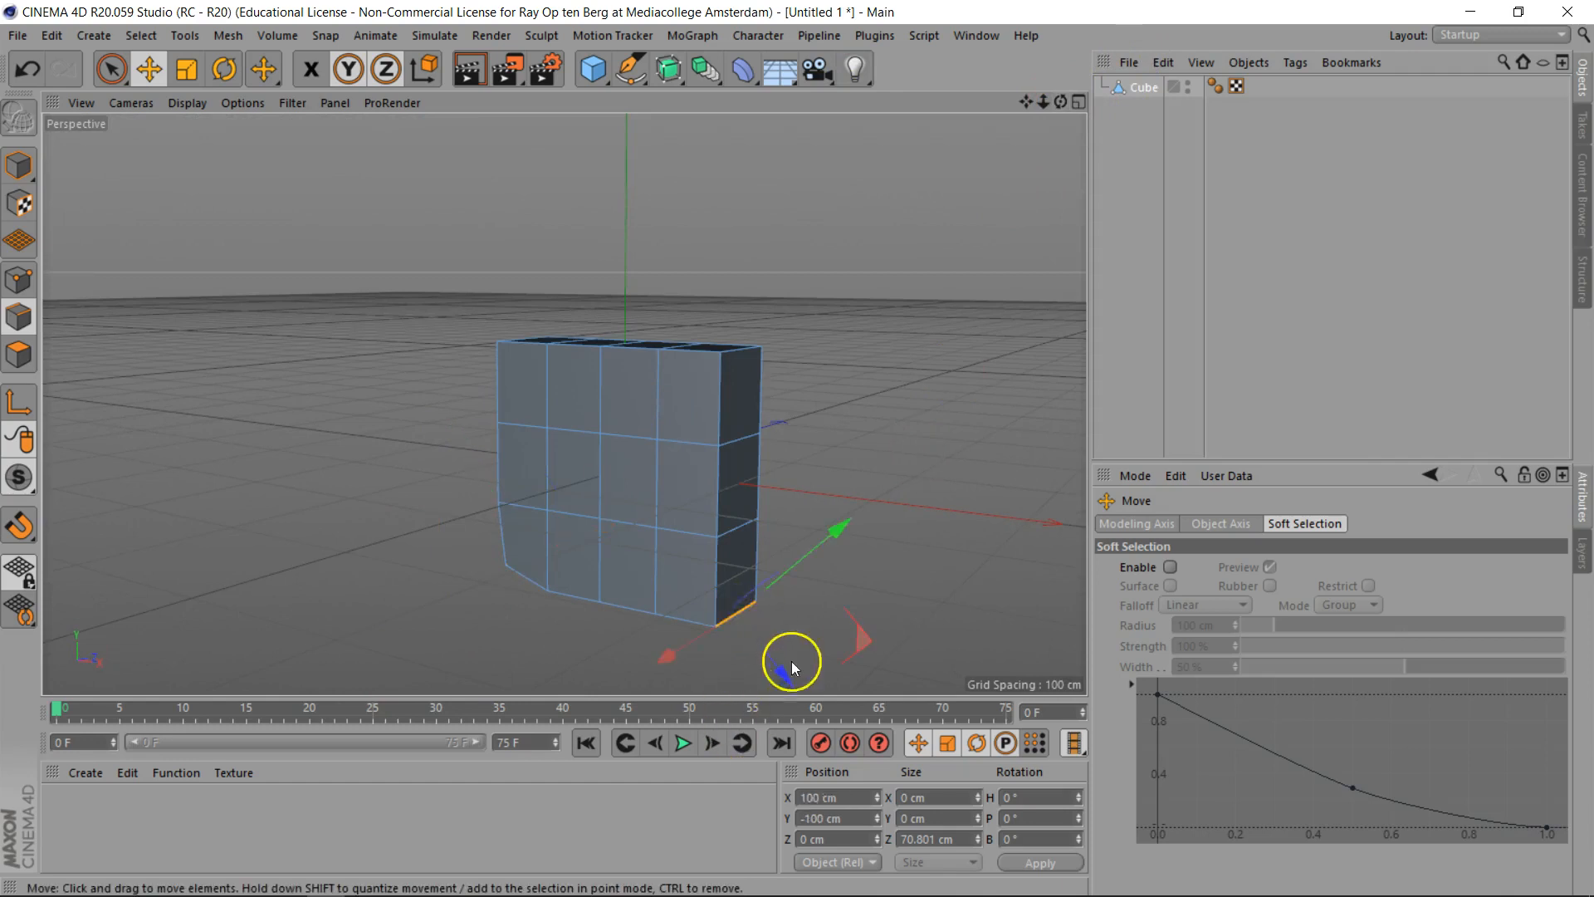
{"action": "left_click_drag", "start_coordinate": [786, 670], "coordinate": [772, 640]}
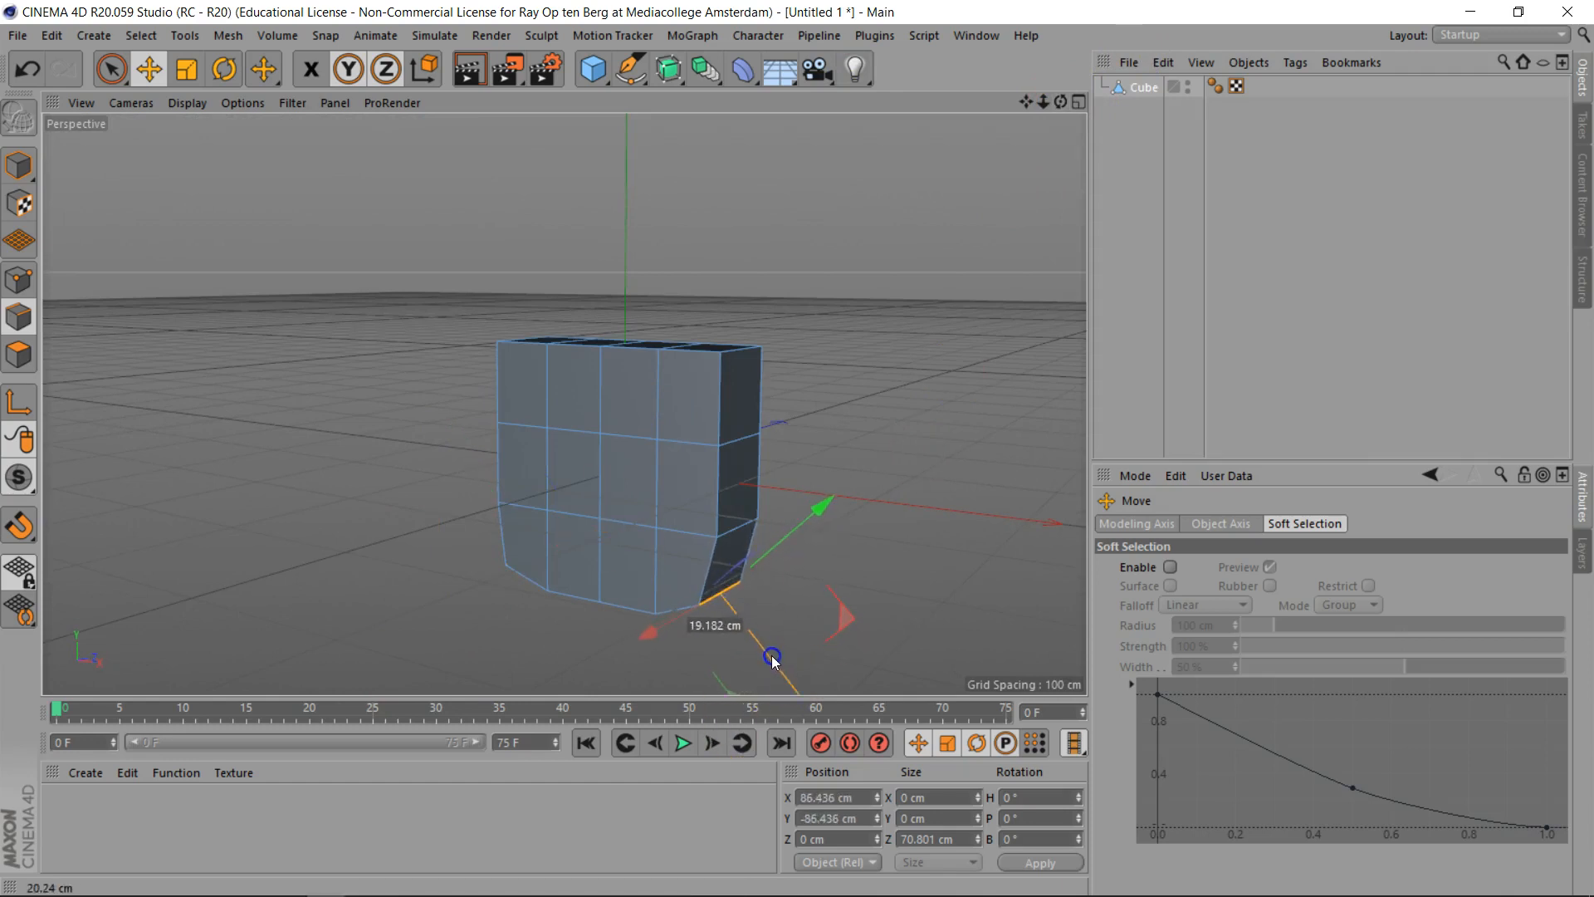
{"action": "left_click", "coordinate": [596, 465]}
{"action": "left_click_drag", "start_coordinate": [515, 501], "coordinate": [529, 501]}
Using world coordinates, lower the upper corner edges to about Y 82 cm on the negative X side and 85 cm on the positive, and restore object coordinates
{"action": "mouse_move", "coordinate": [1060, 103]}
{"action": "left_mouse_down"}
{"action": "mouse_move", "coordinate": [988, 107]}
{"action": "mouse_move", "coordinate": [1060, 103]}
{"action": "left_mouse_up"}
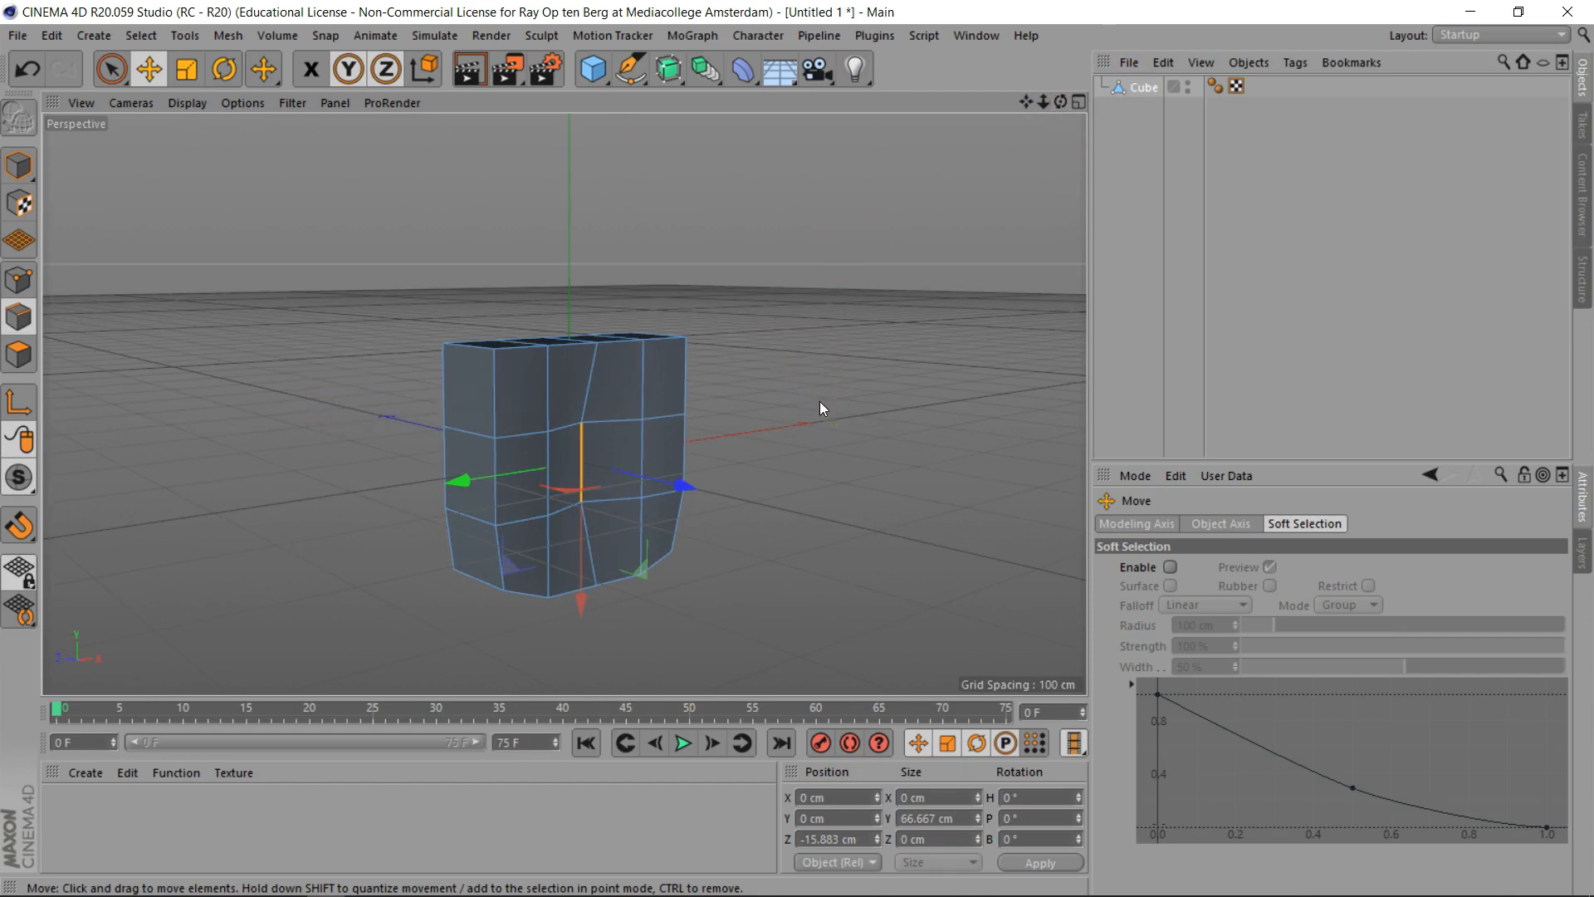
{"action": "left_click_drag", "start_coordinate": [1060, 102], "coordinate": [1005, 105]}
{"action": "left_click_drag", "start_coordinate": [637, 359], "coordinate": [596, 345], "text": "alt"}
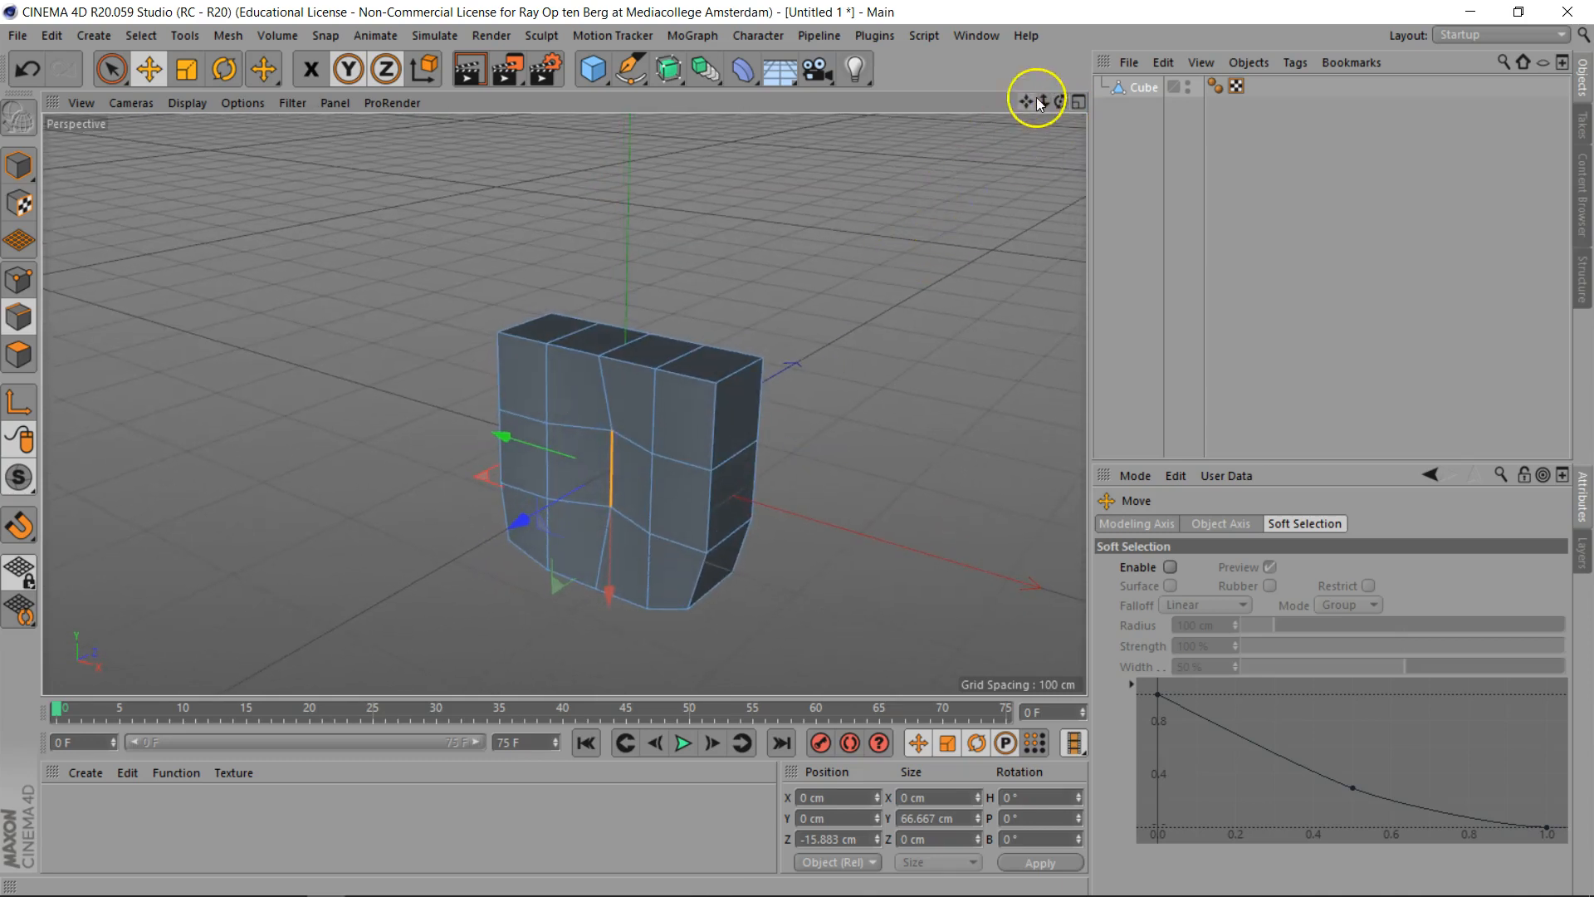
{"action": "mouse_move", "coordinate": [1062, 102]}
{"action": "left_mouse_down"}
{"action": "mouse_move", "coordinate": [1054, 92]}
{"action": "mouse_move", "coordinate": [1056, 112]}
{"action": "left_mouse_up"}
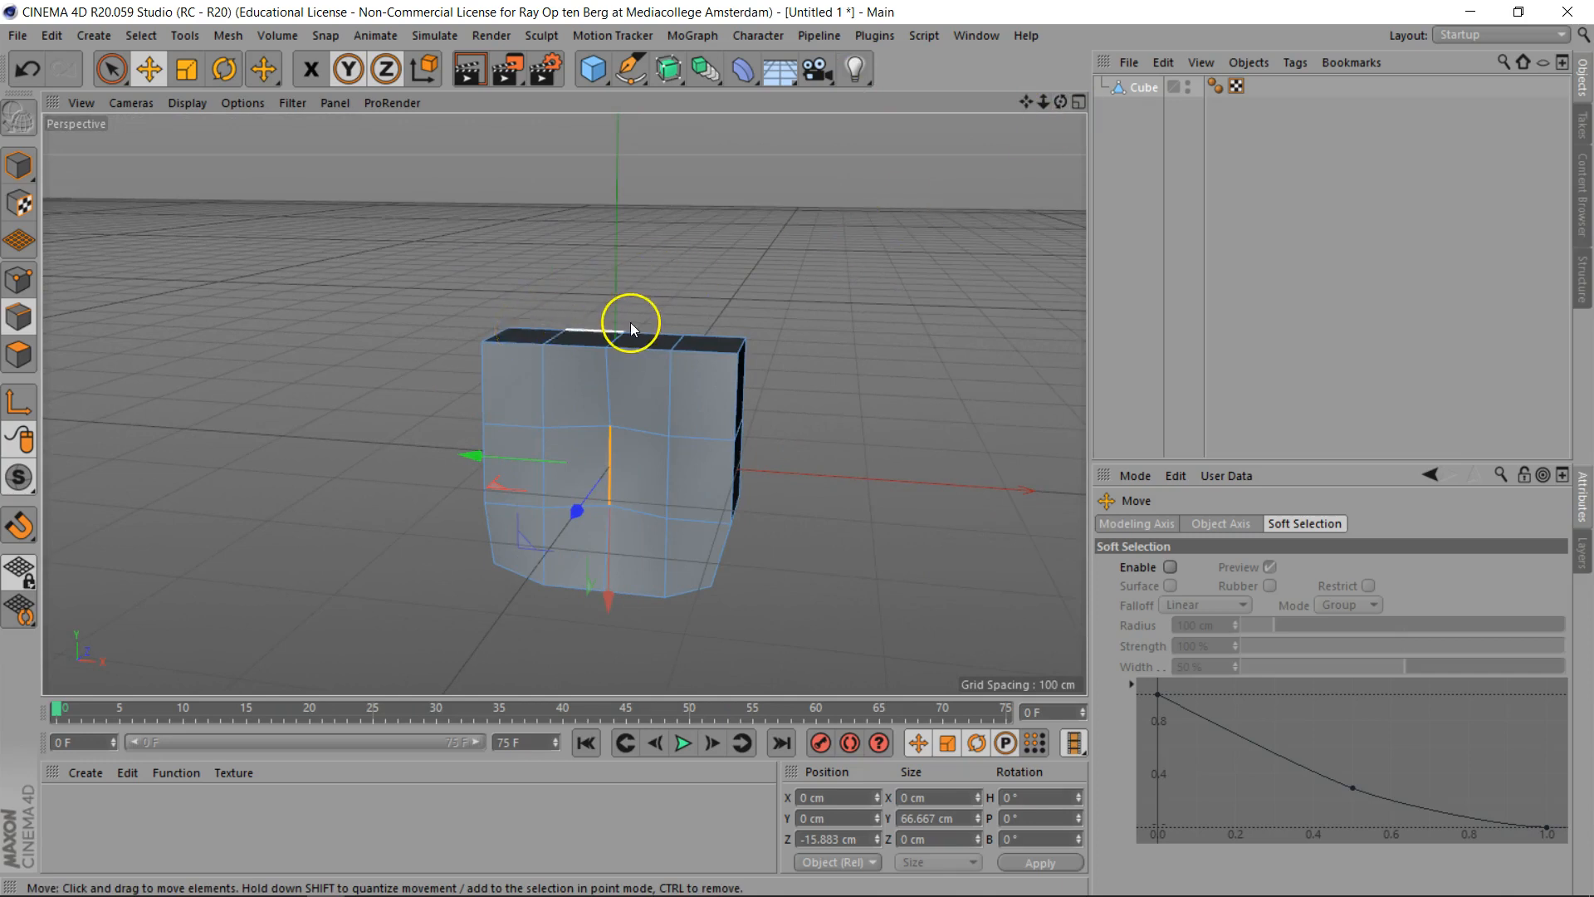
{"action": "left_click", "coordinate": [495, 329]}
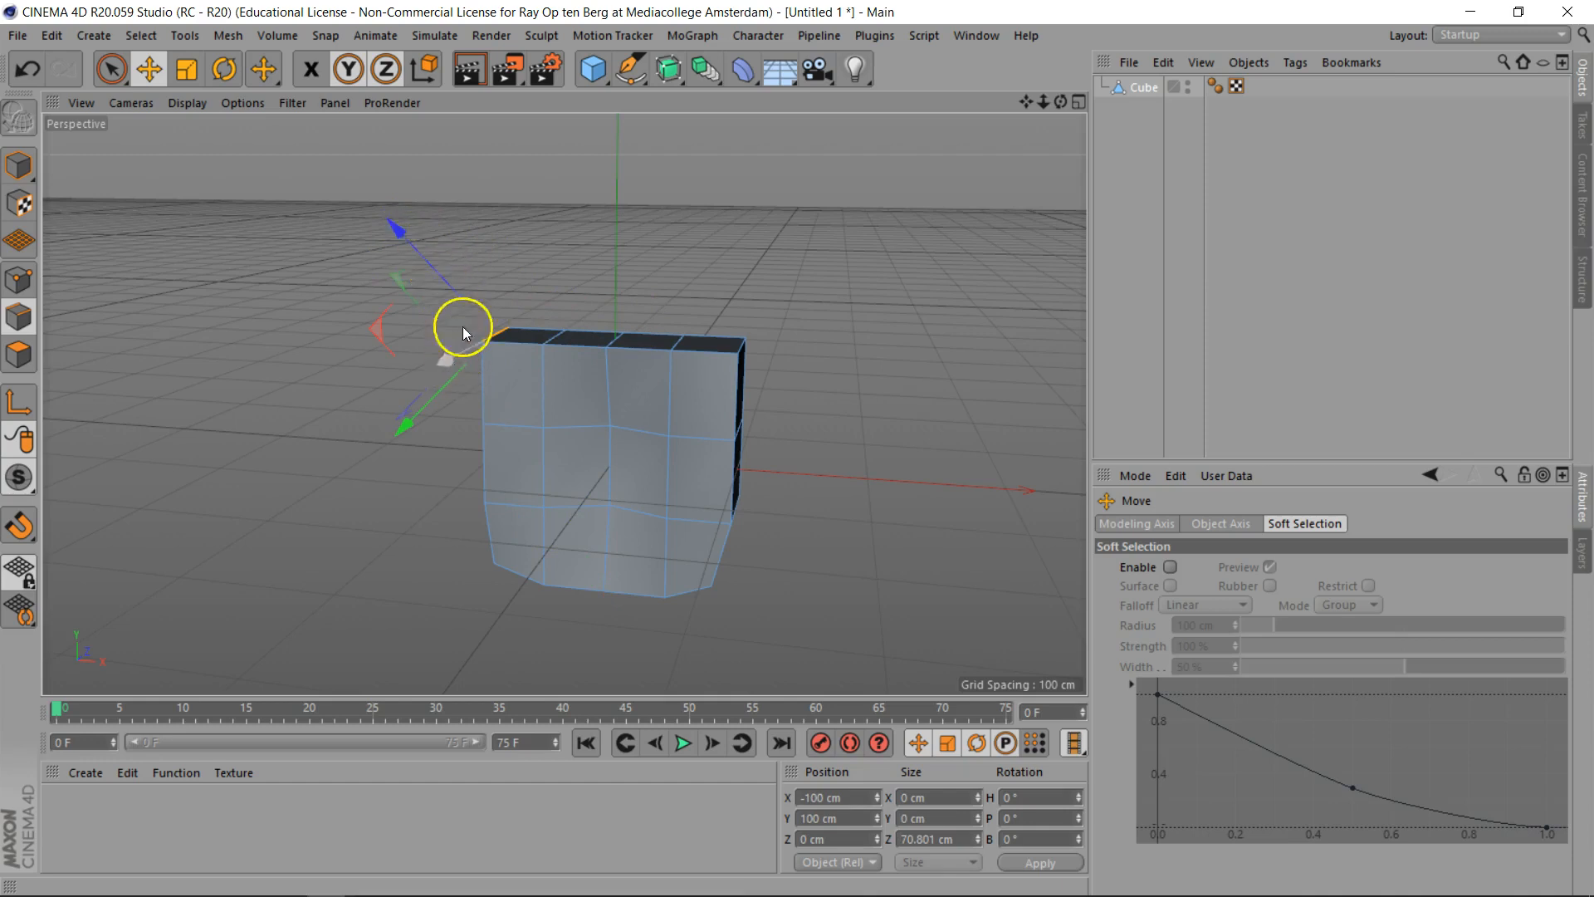
{"action": "left_click", "coordinate": [428, 73]}
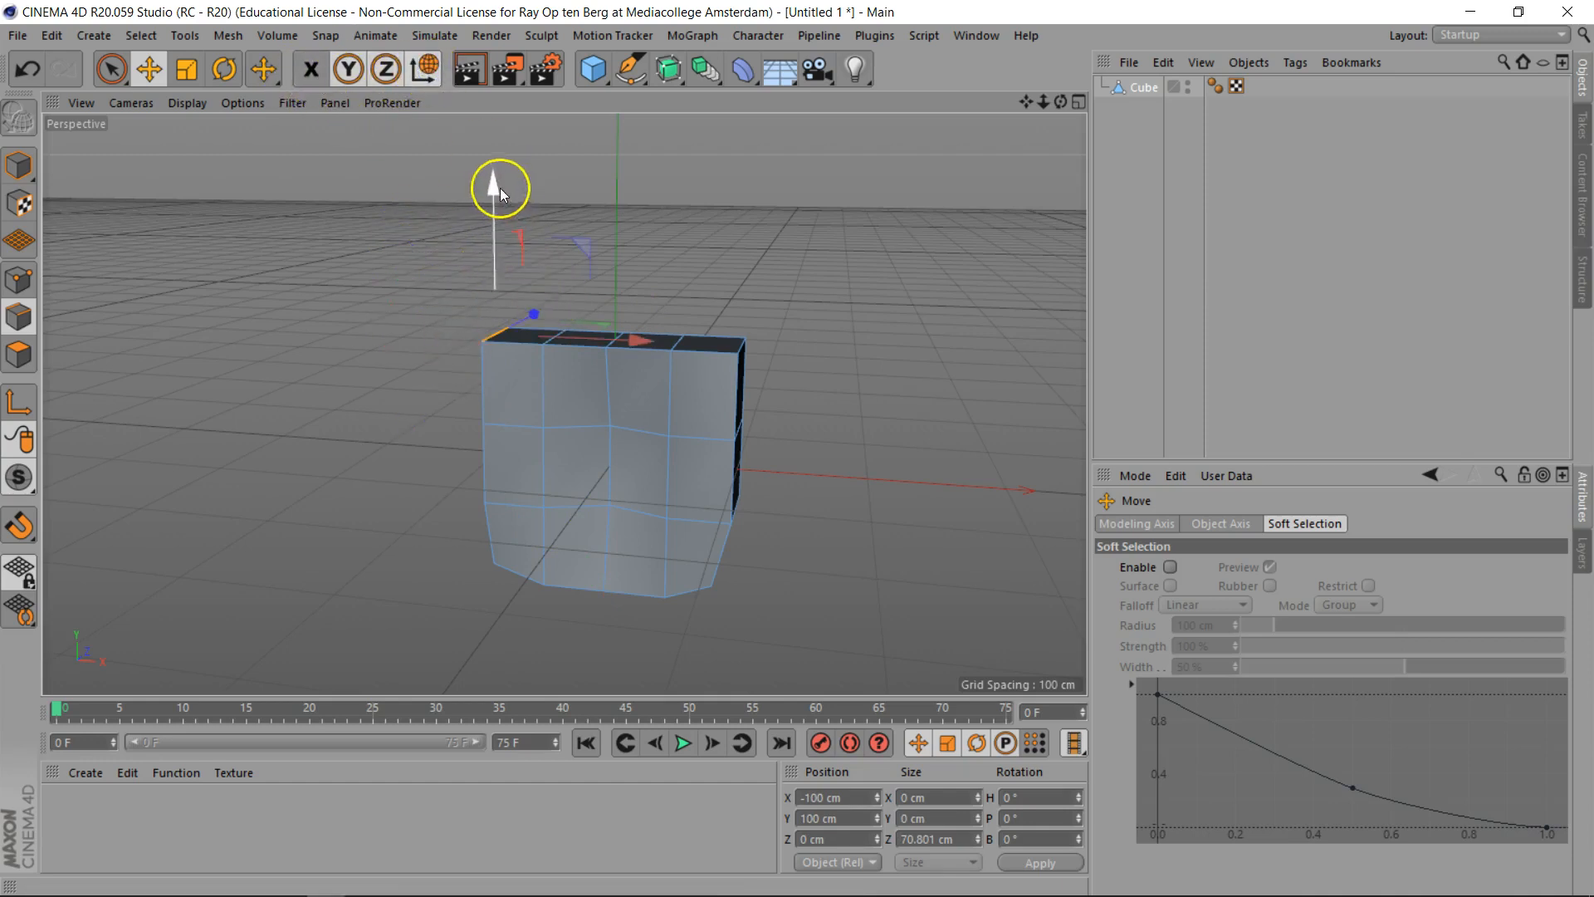
{"action": "left_click_drag", "start_coordinate": [494, 189], "coordinate": [490, 209]}
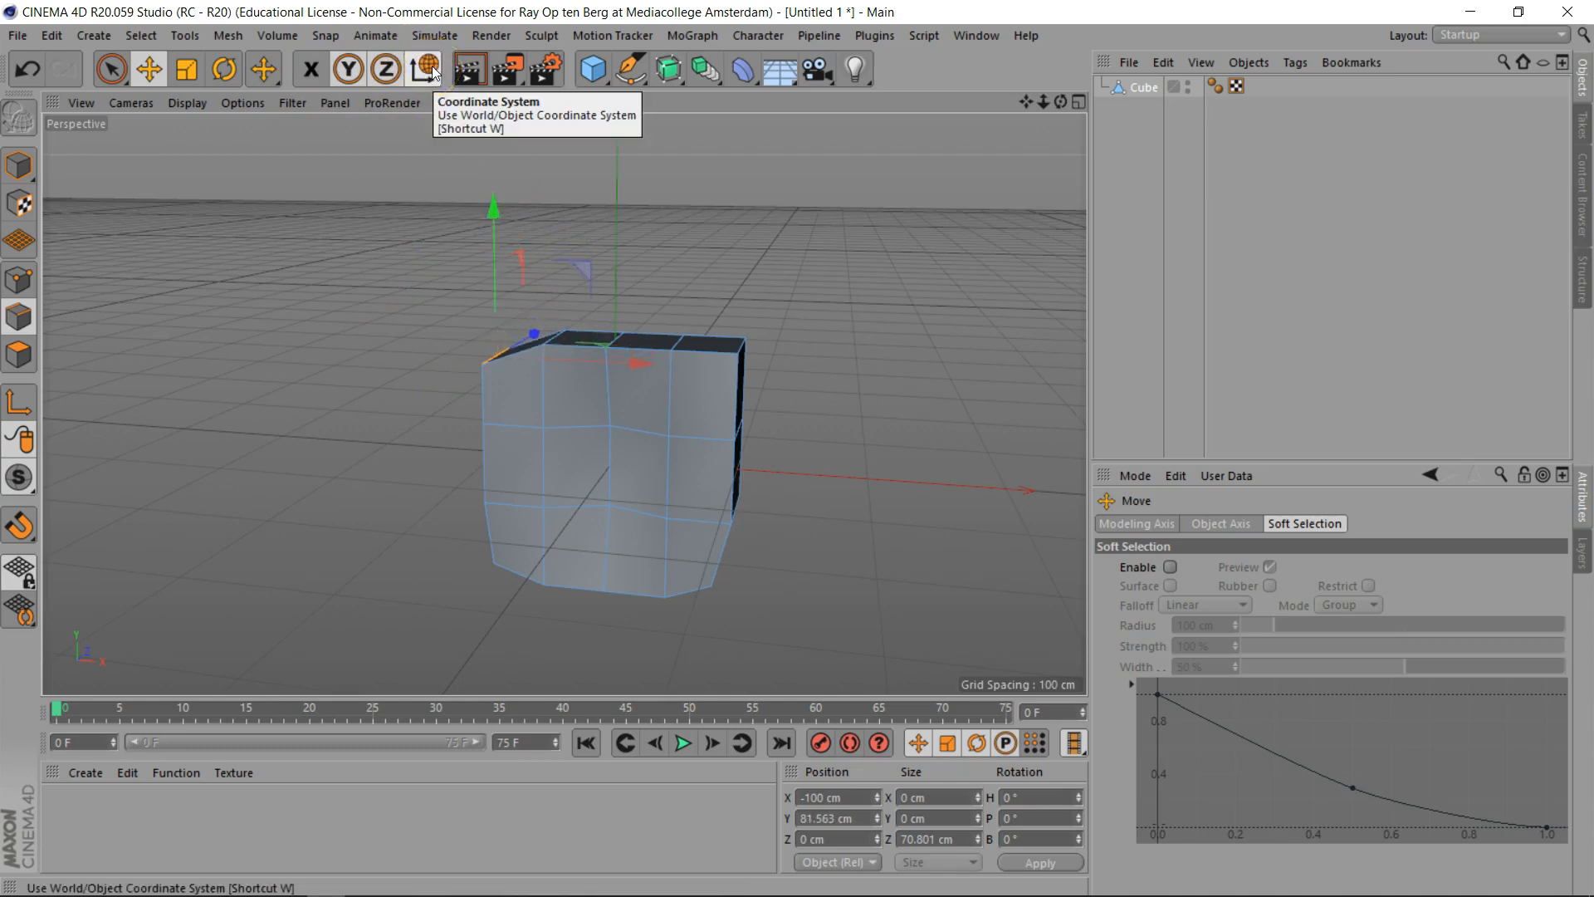
{"action": "left_click", "coordinate": [743, 349]}
{"action": "left_click_drag", "start_coordinate": [751, 185], "coordinate": [750, 217]}
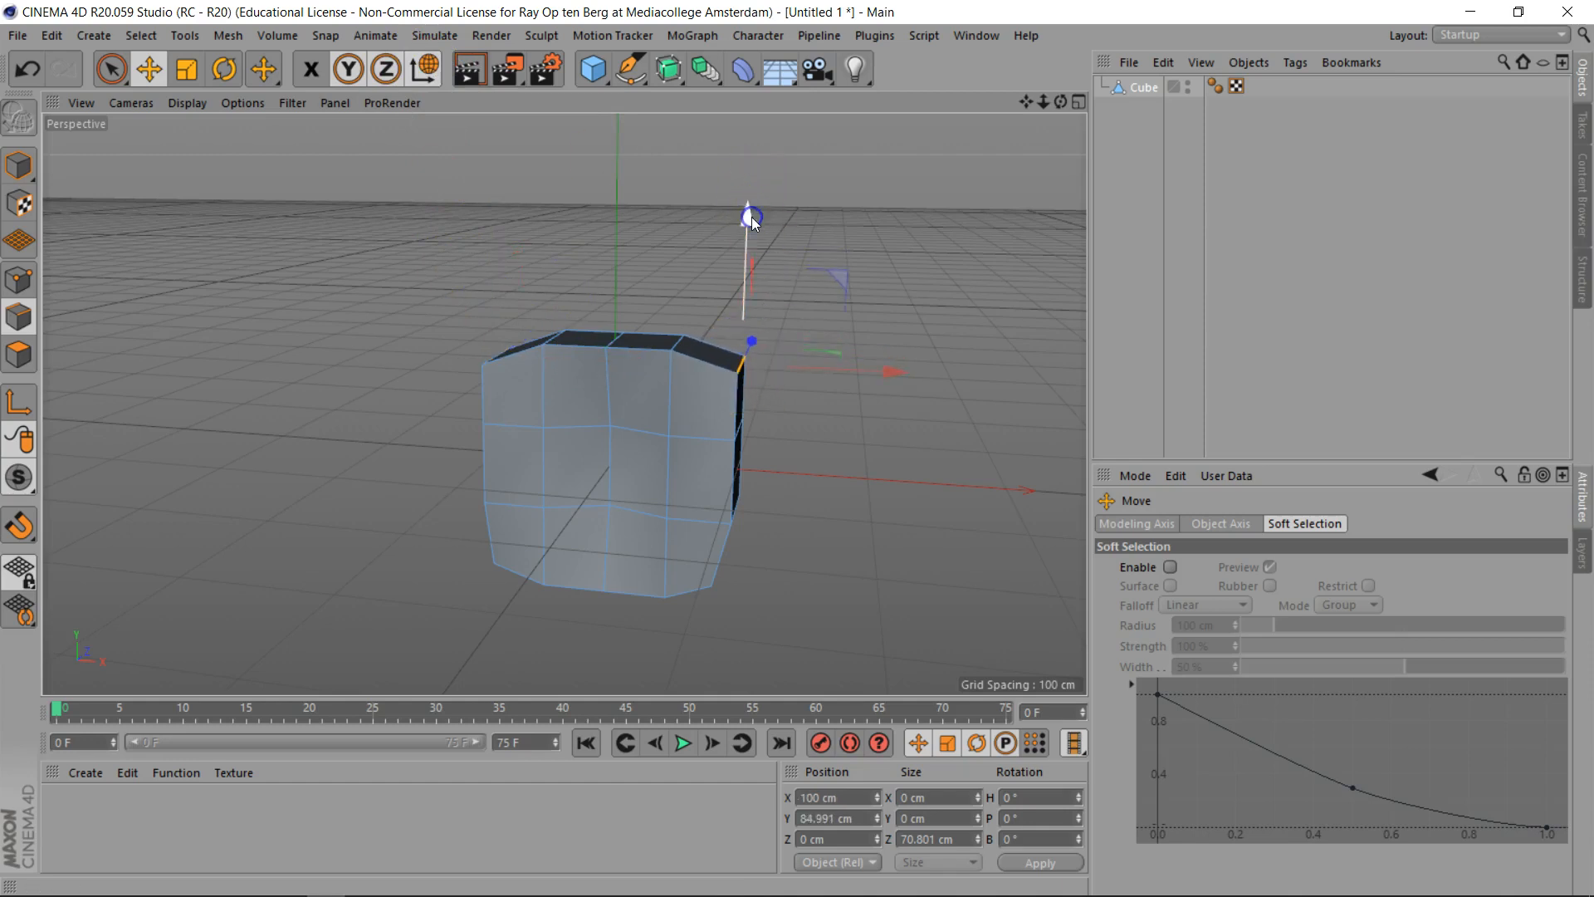
{"action": "mouse_move", "coordinate": [1061, 102]}
{"action": "left_mouse_down"}
{"action": "mouse_move", "coordinate": [1046, 105]}
{"action": "mouse_move", "coordinate": [1063, 103]}
{"action": "left_mouse_up"}
{"action": "left_click", "coordinate": [432, 74]}
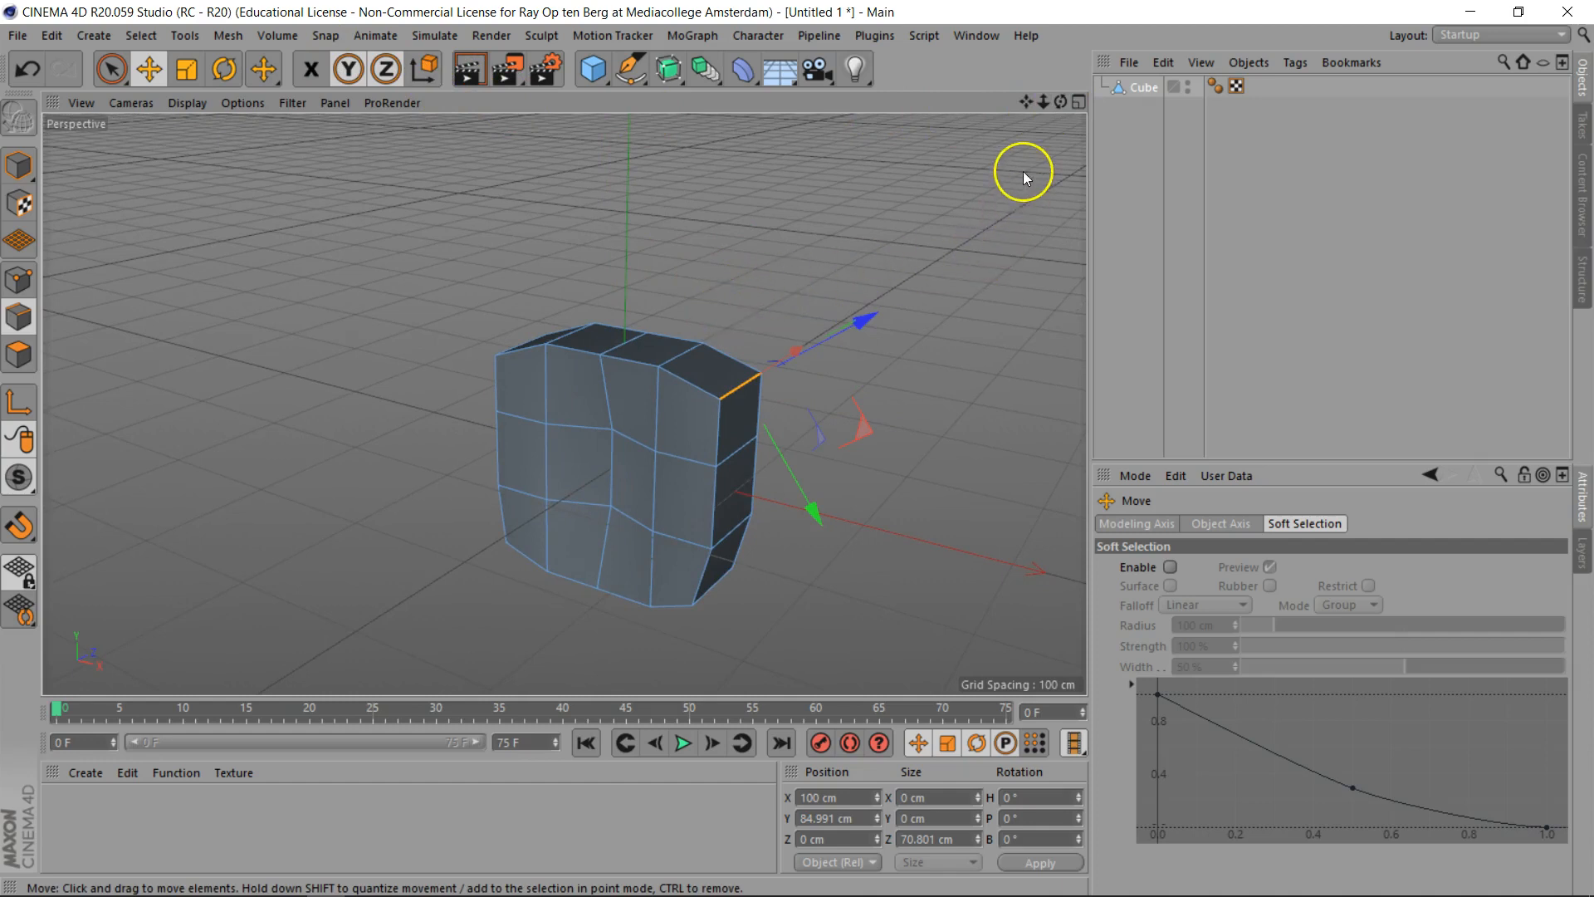
Switch to polygon mode and select the sloped top polygon on the negative X side
{"action": "left_click_drag", "start_coordinate": [1060, 102], "coordinate": [1050, 73]}
{"action": "left_click_drag", "start_coordinate": [797, 448], "coordinate": [798, 449]}
{"action": "left_click_drag", "start_coordinate": [1028, 102], "coordinate": [797, 449]}
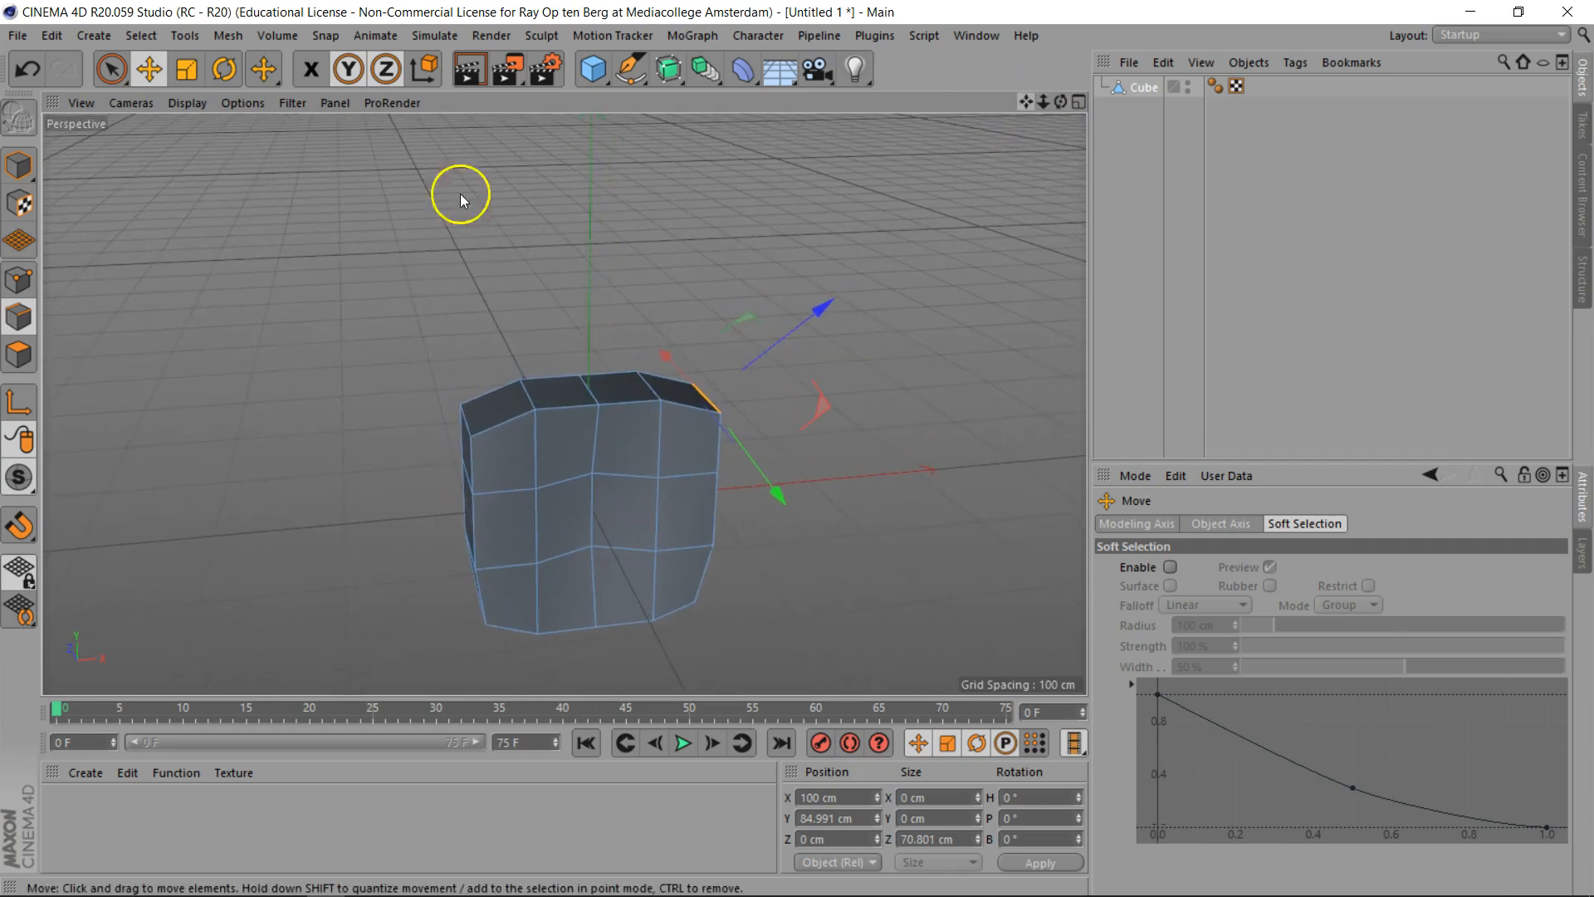
{"action": "left_click", "coordinate": [20, 356]}
{"action": "left_click", "coordinate": [497, 401]}
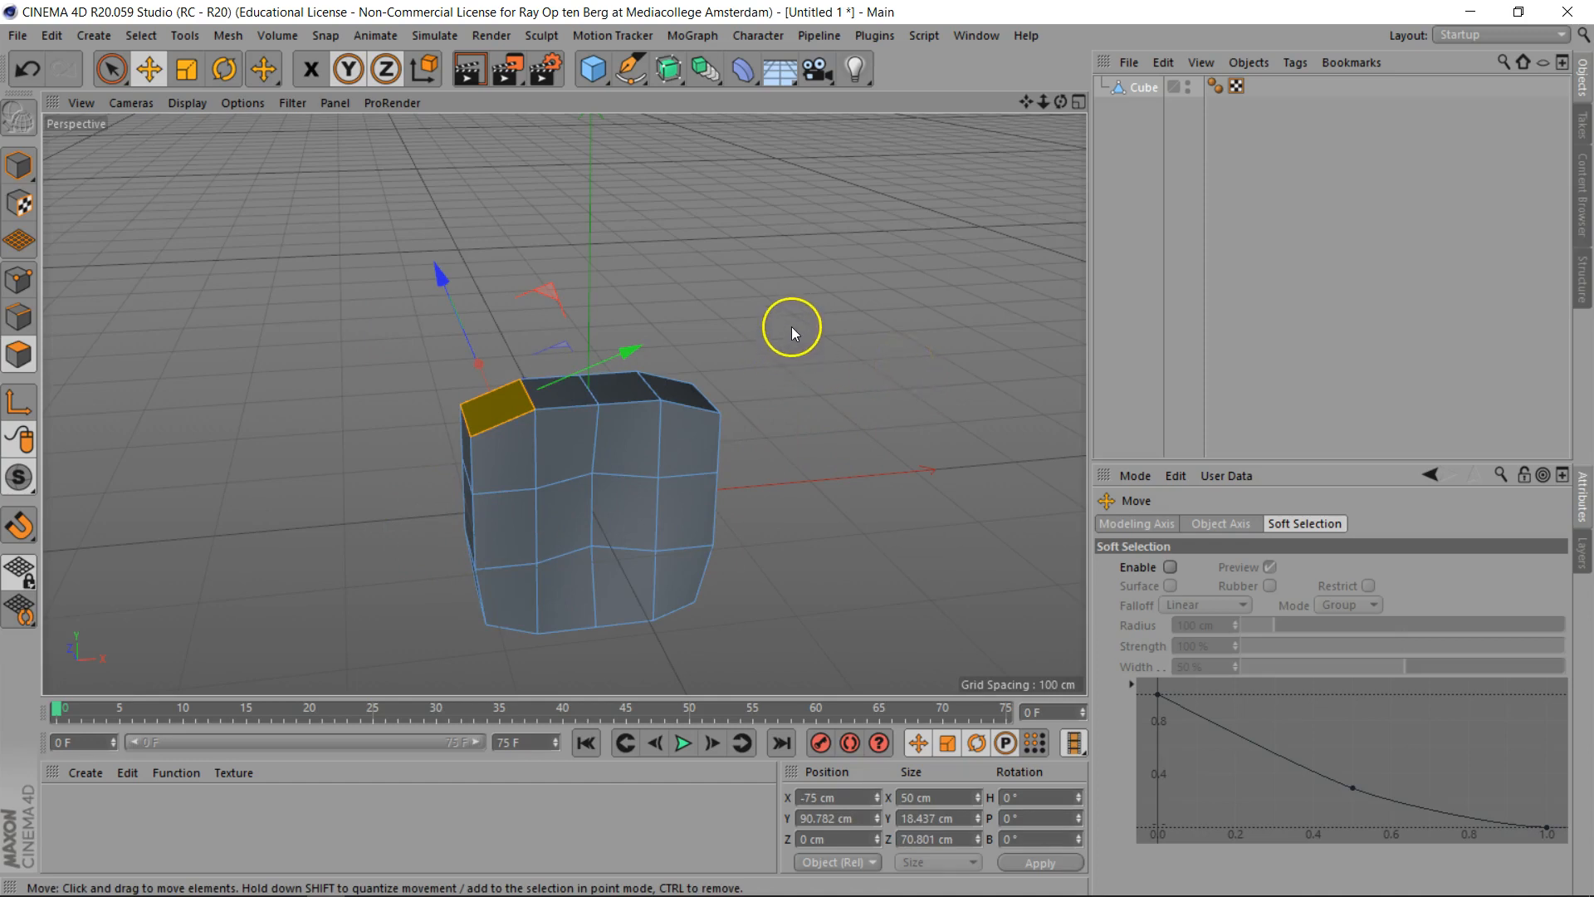
{"action": "key", "text": "d"}
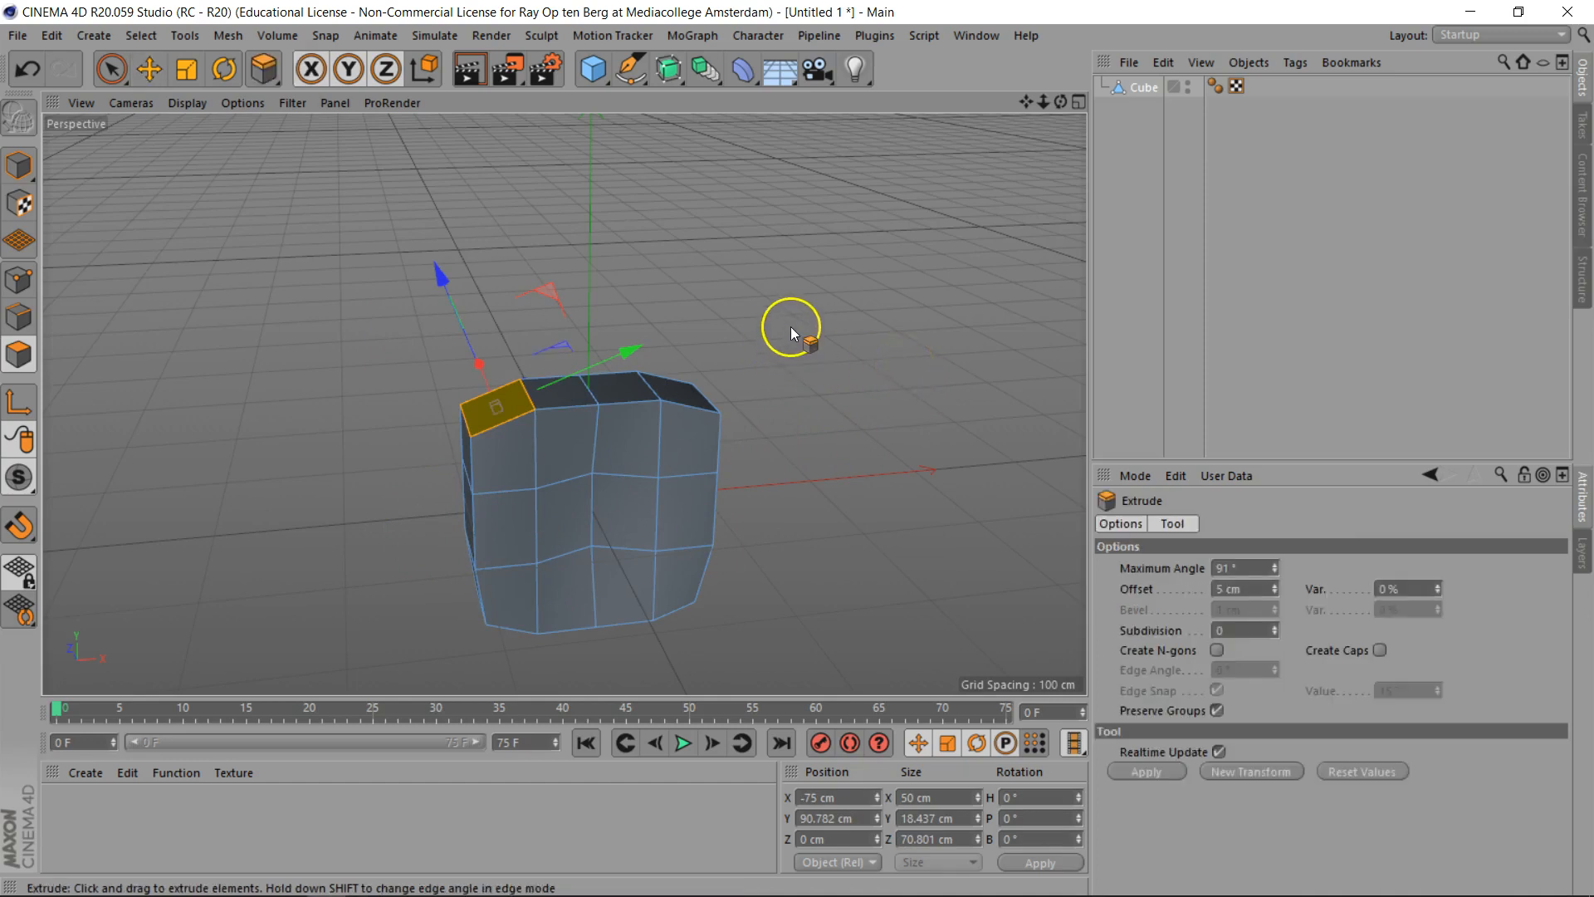
{"action": "left_click", "coordinate": [225, 36]}
{"action": "mouse_move", "coordinate": [249, 118]}
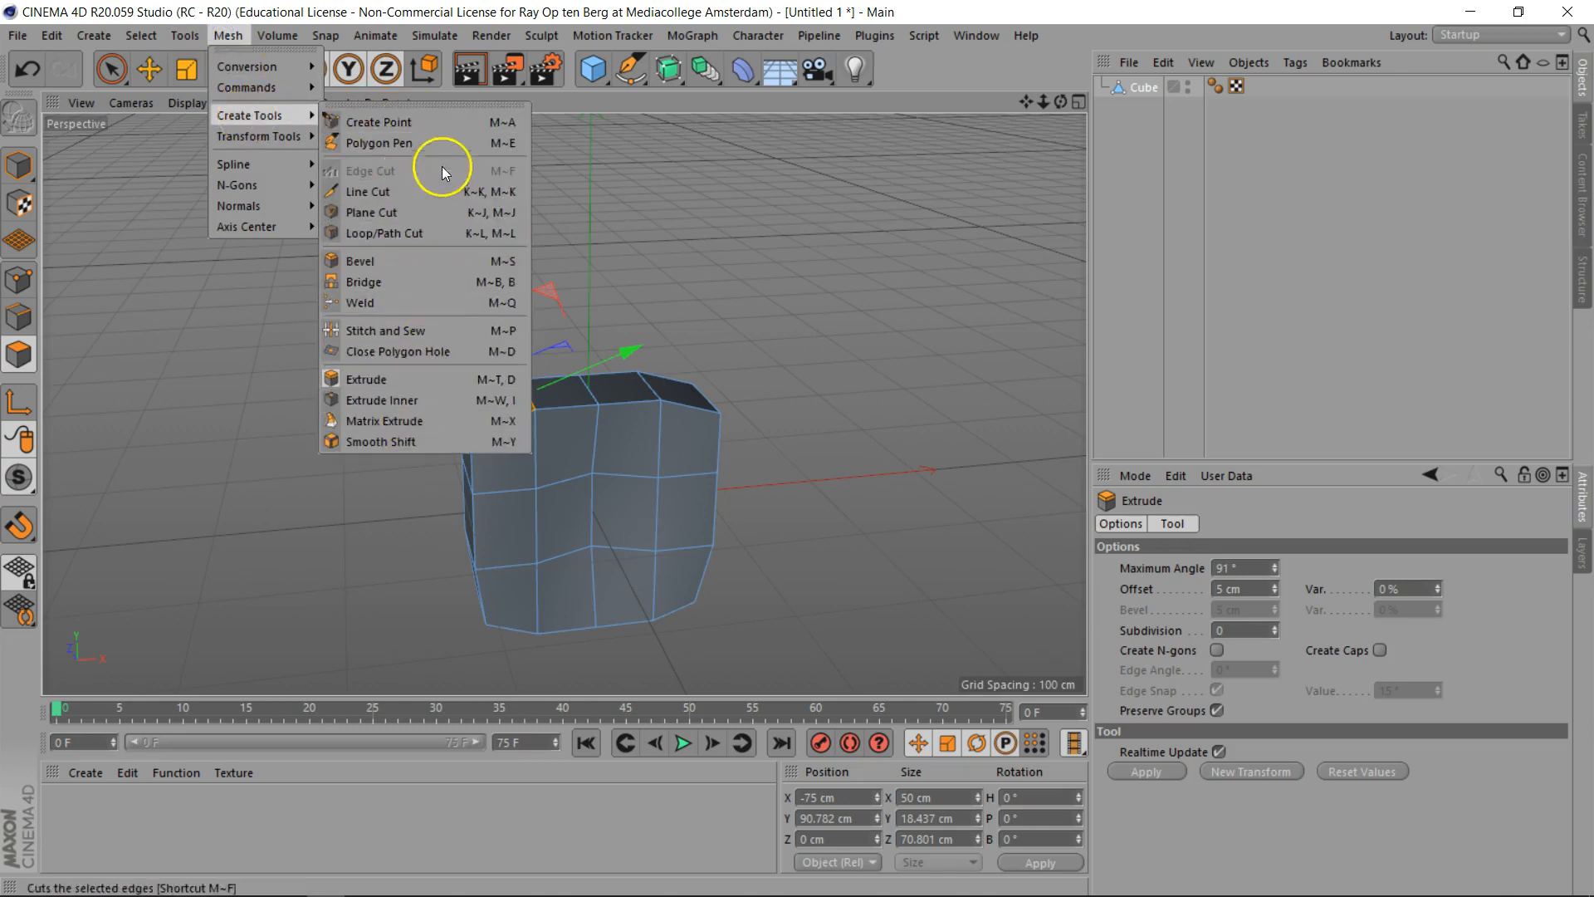
{"action": "left_click", "coordinate": [252, 10]}
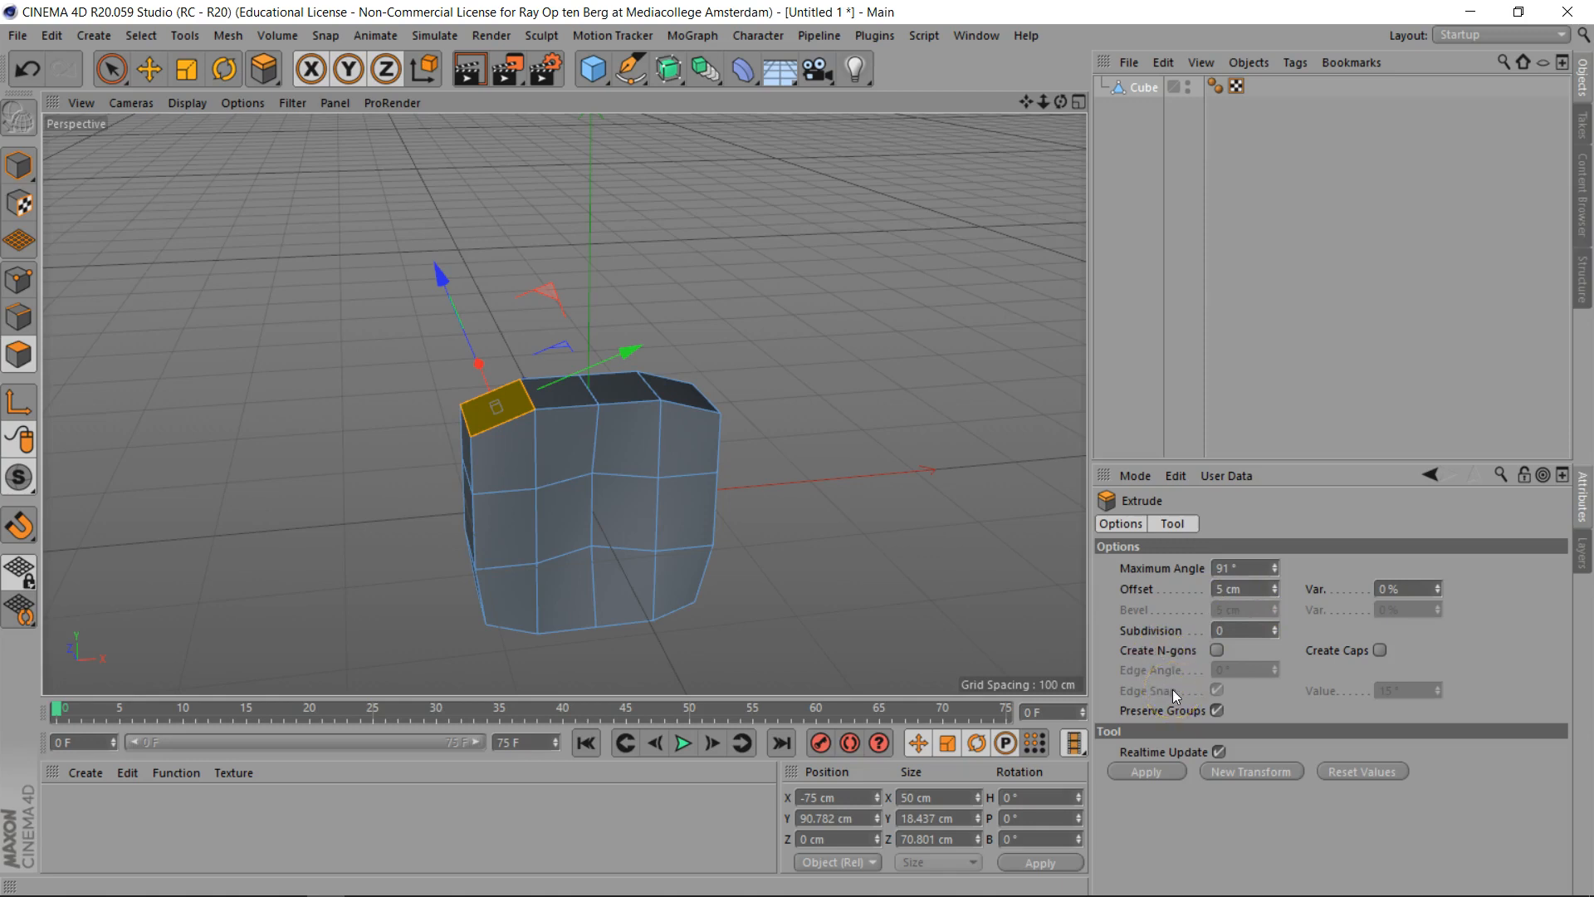
{"action": "left_click", "coordinate": [822, 501]}
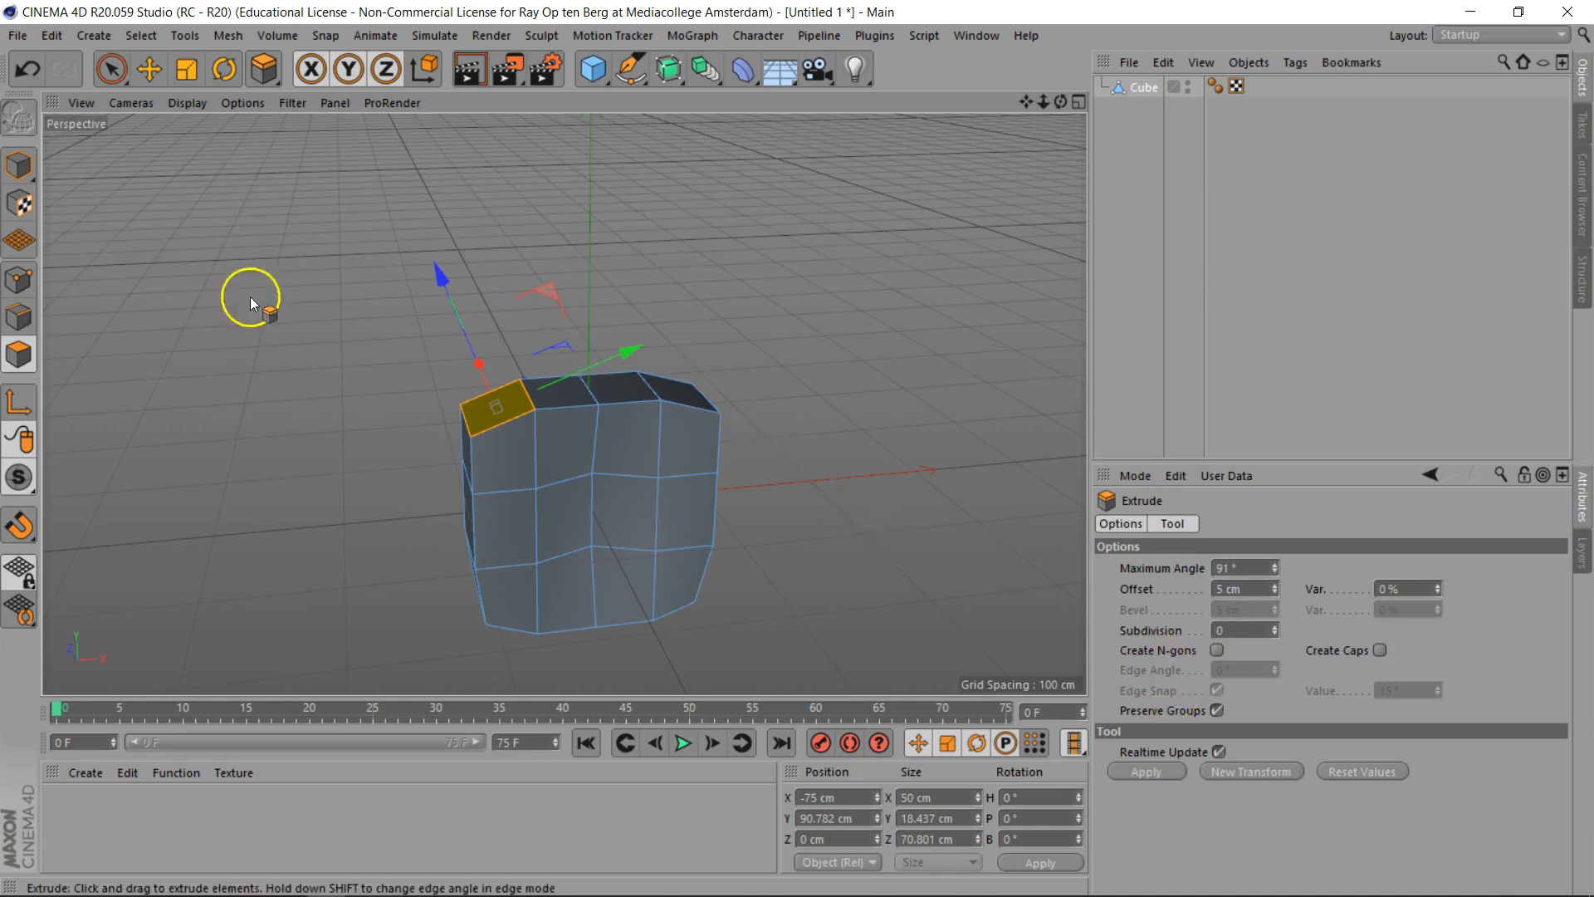
Select the two central top polygons and extrude them together upward by about 79.8 cm
{"action": "left_click", "coordinate": [111, 69]}
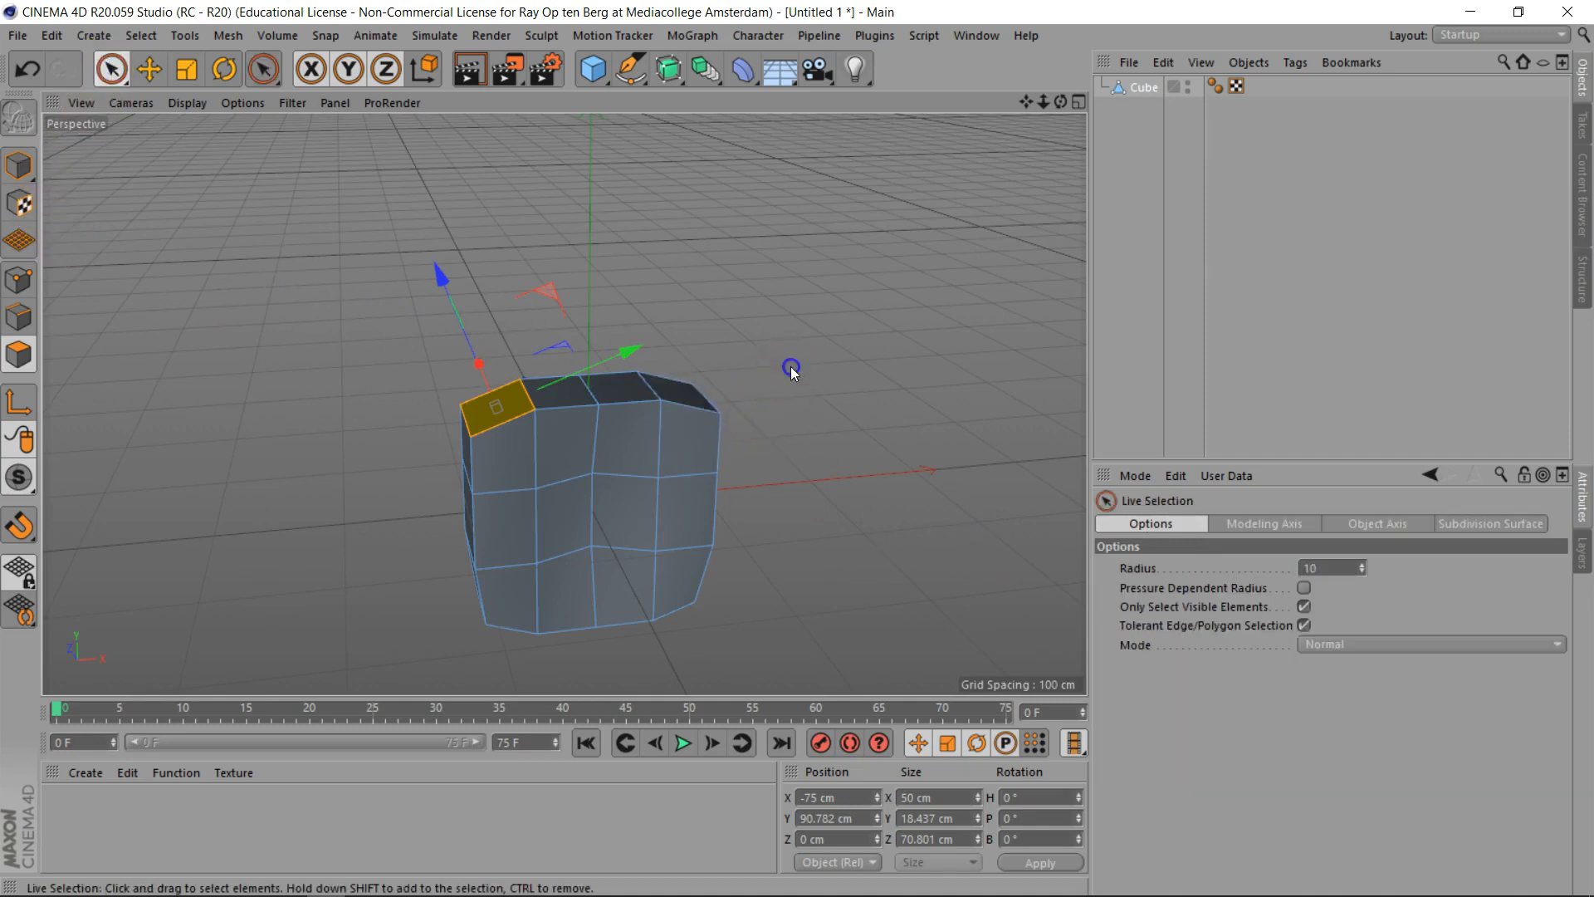
{"action": "left_click", "coordinate": [587, 369]}
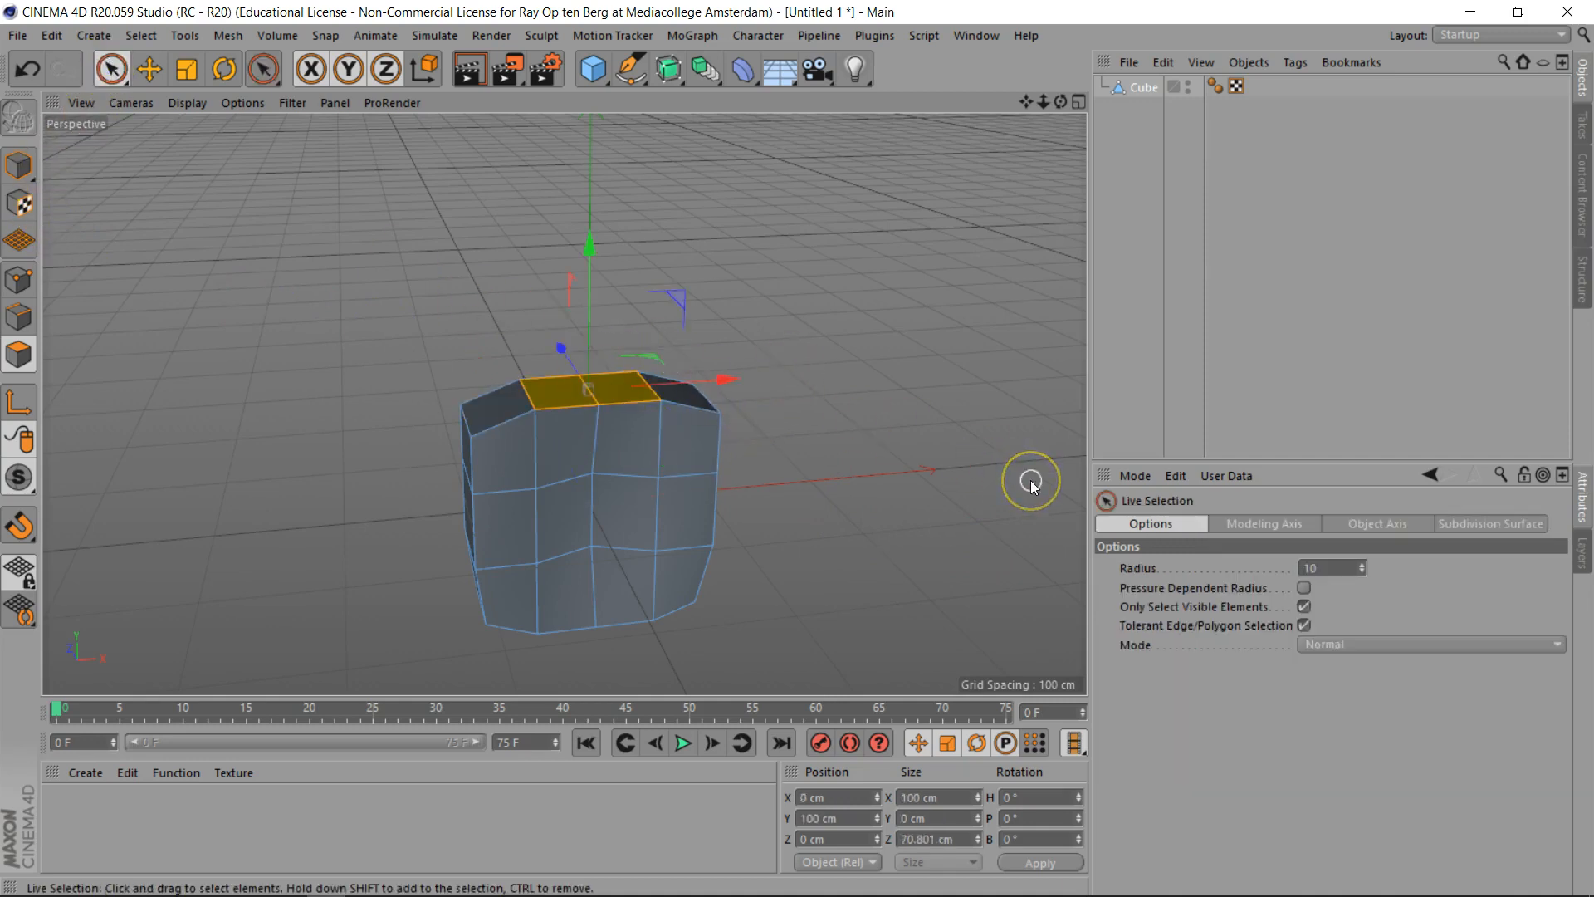
{"action": "key", "text": "d"}
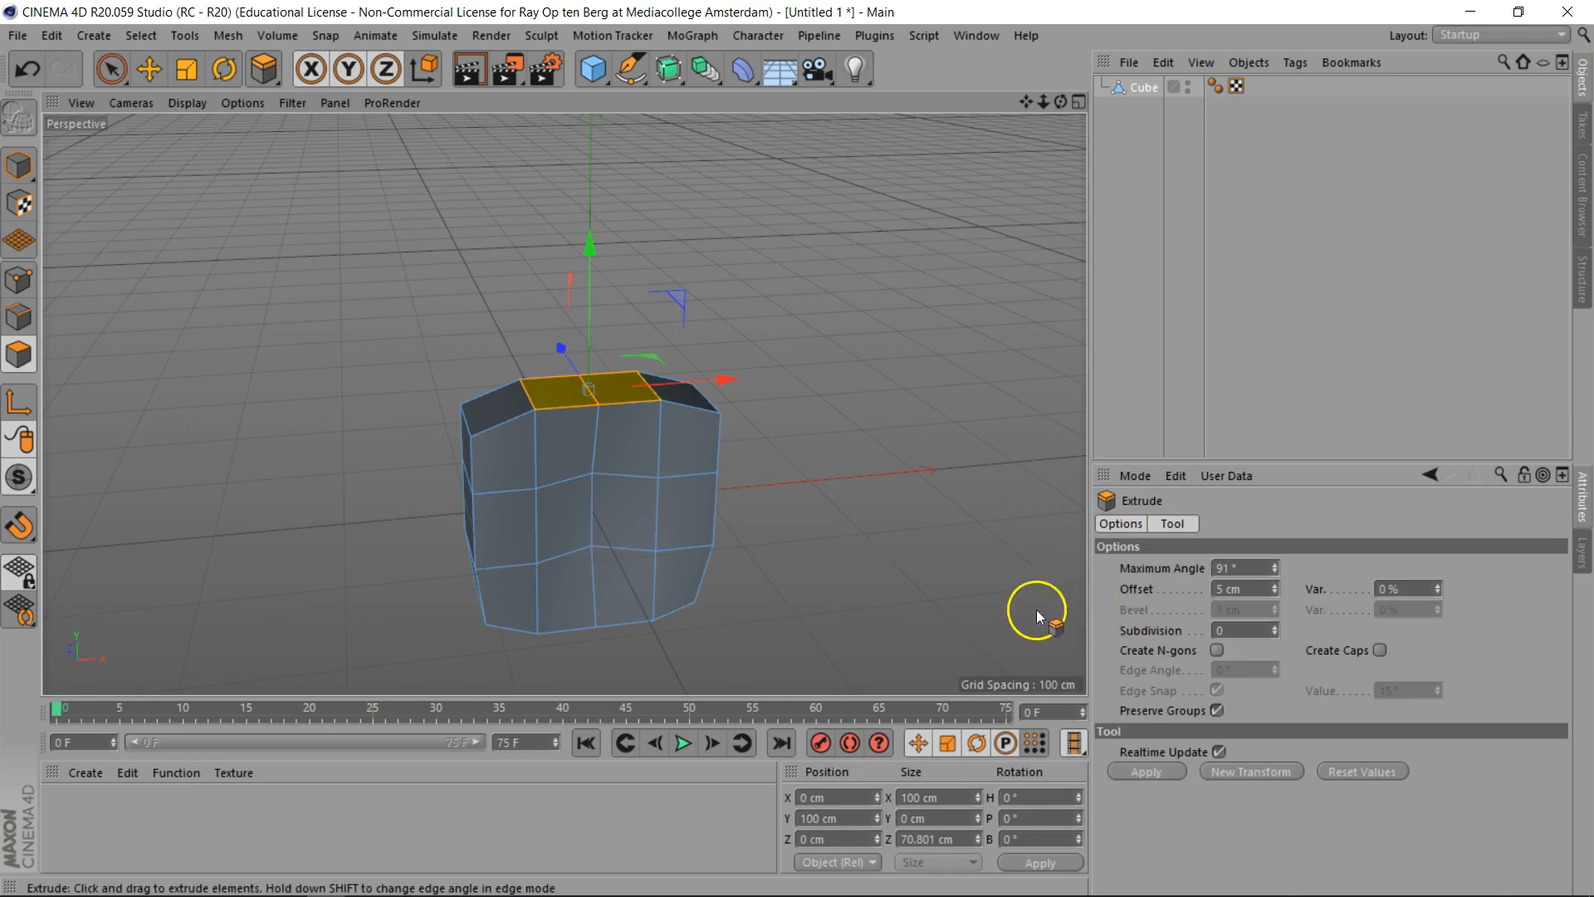
{"action": "left_click_drag", "start_coordinate": [830, 576], "coordinate": [797, 449]}
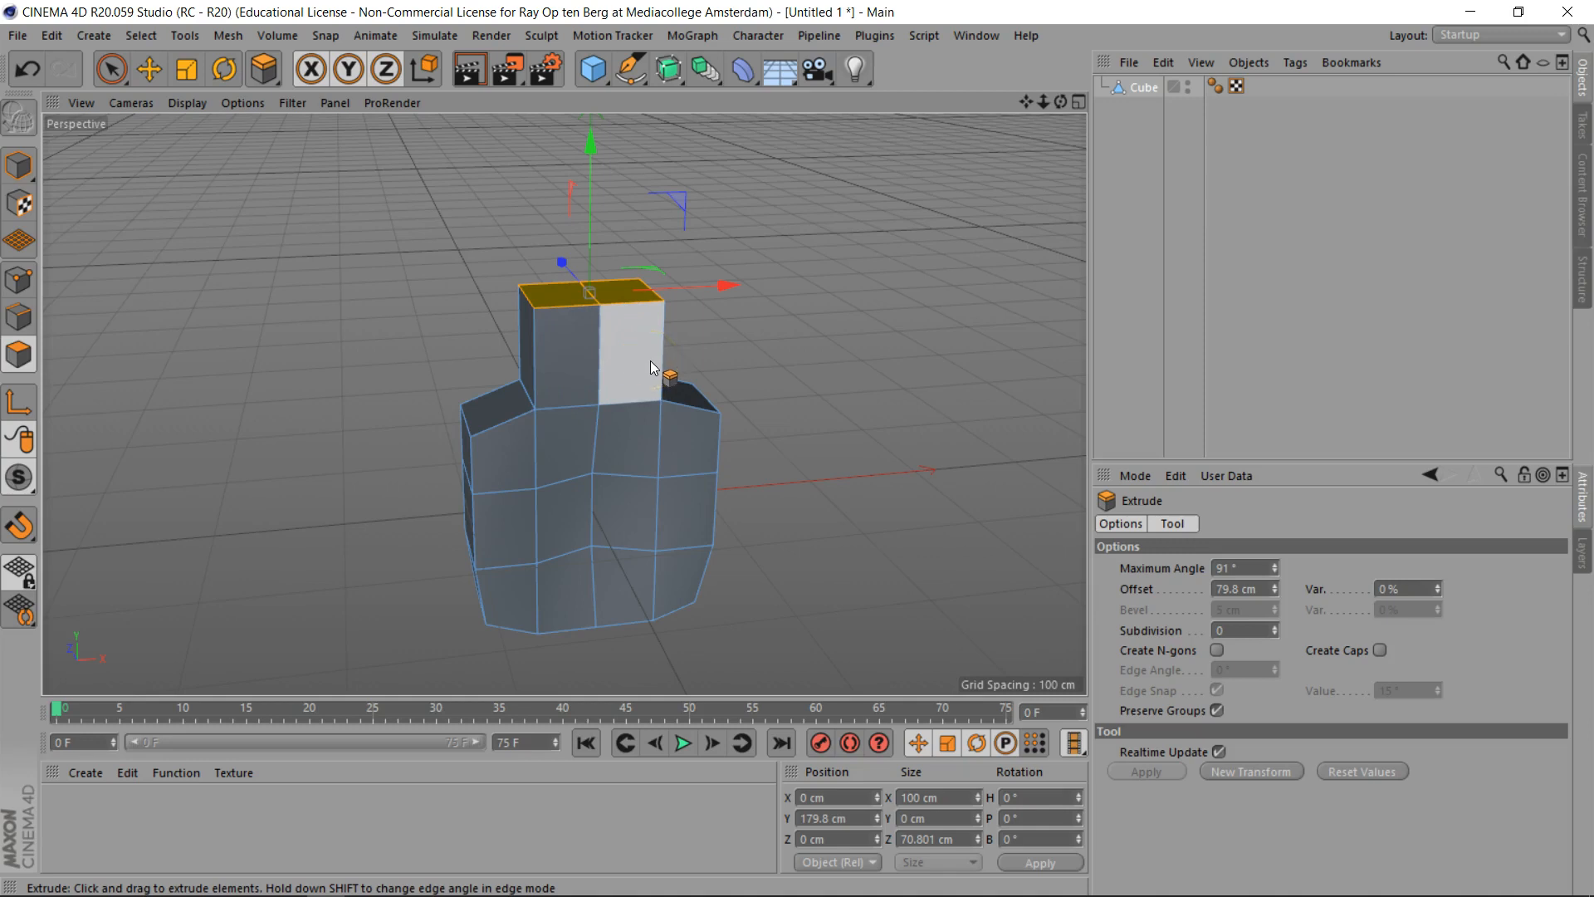
Disable Preserve Groups for Extrude, try shifting the negative X column to about X -56 cm, and undo back to before the extrusion
{"action": "left_click", "coordinate": [1217, 710]}
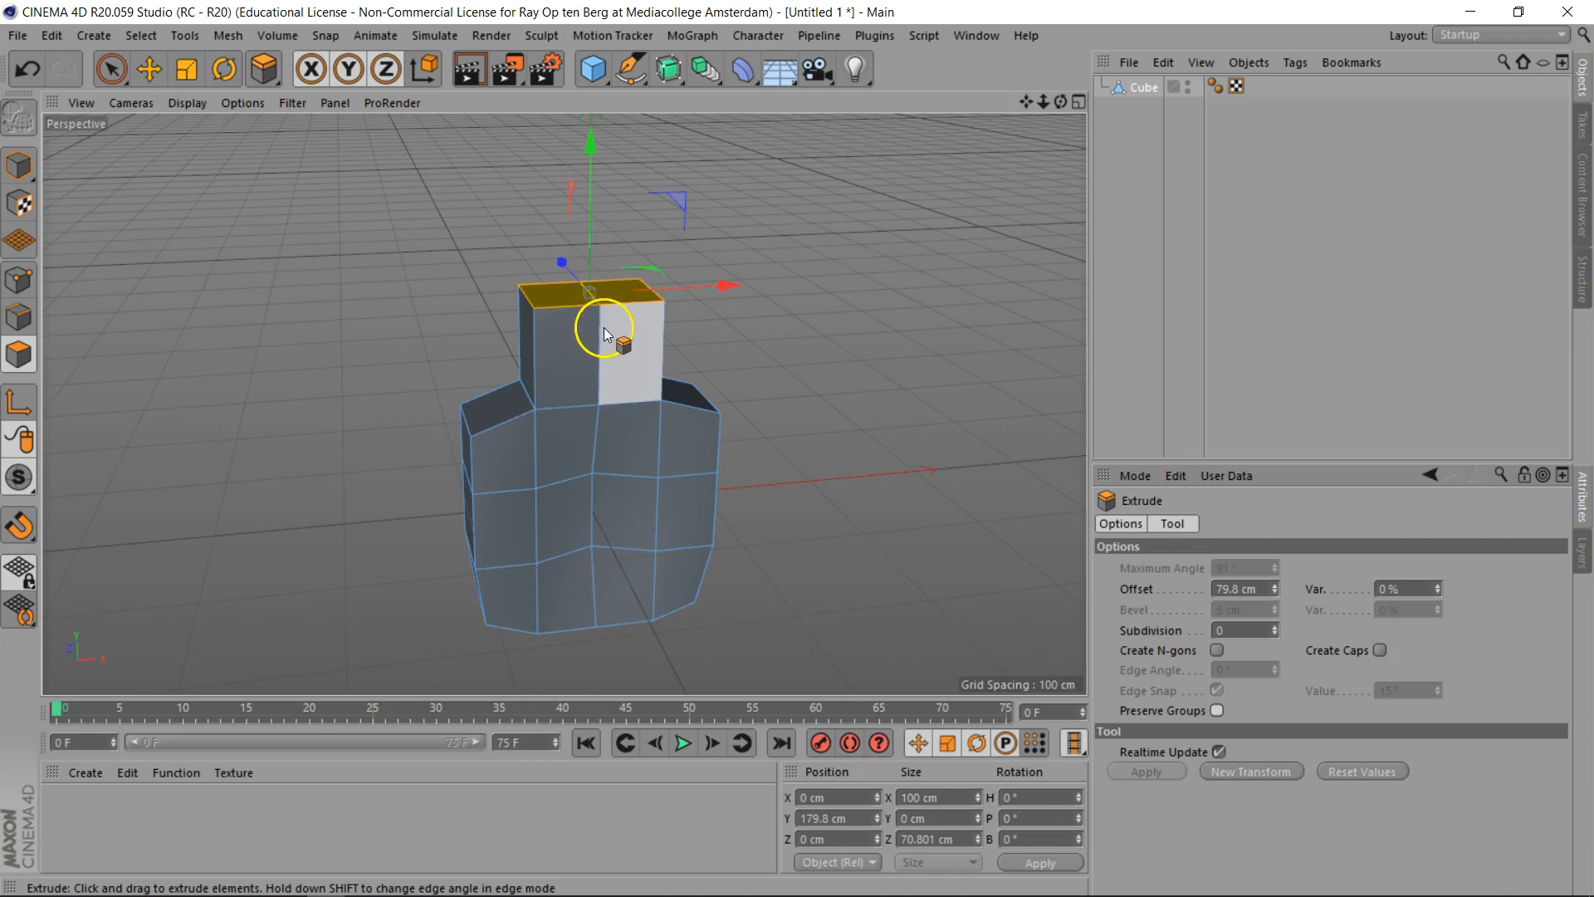
{"action": "left_click", "coordinate": [106, 68]}
{"action": "left_click", "coordinate": [556, 290]}
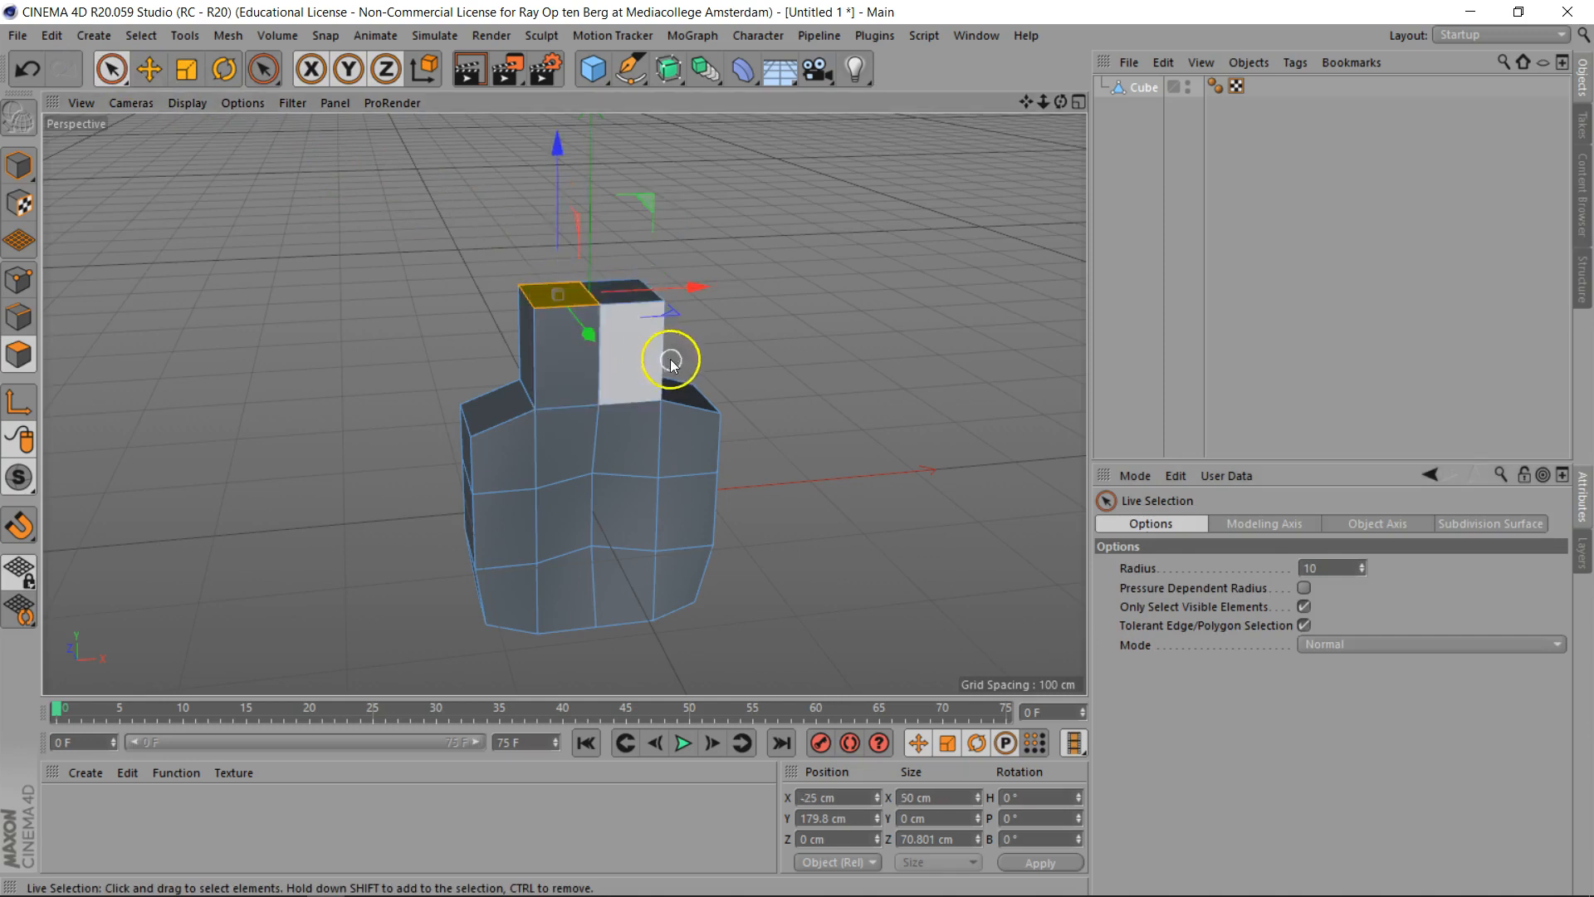
{"action": "left_click_drag", "start_coordinate": [698, 285], "coordinate": [662, 289]}
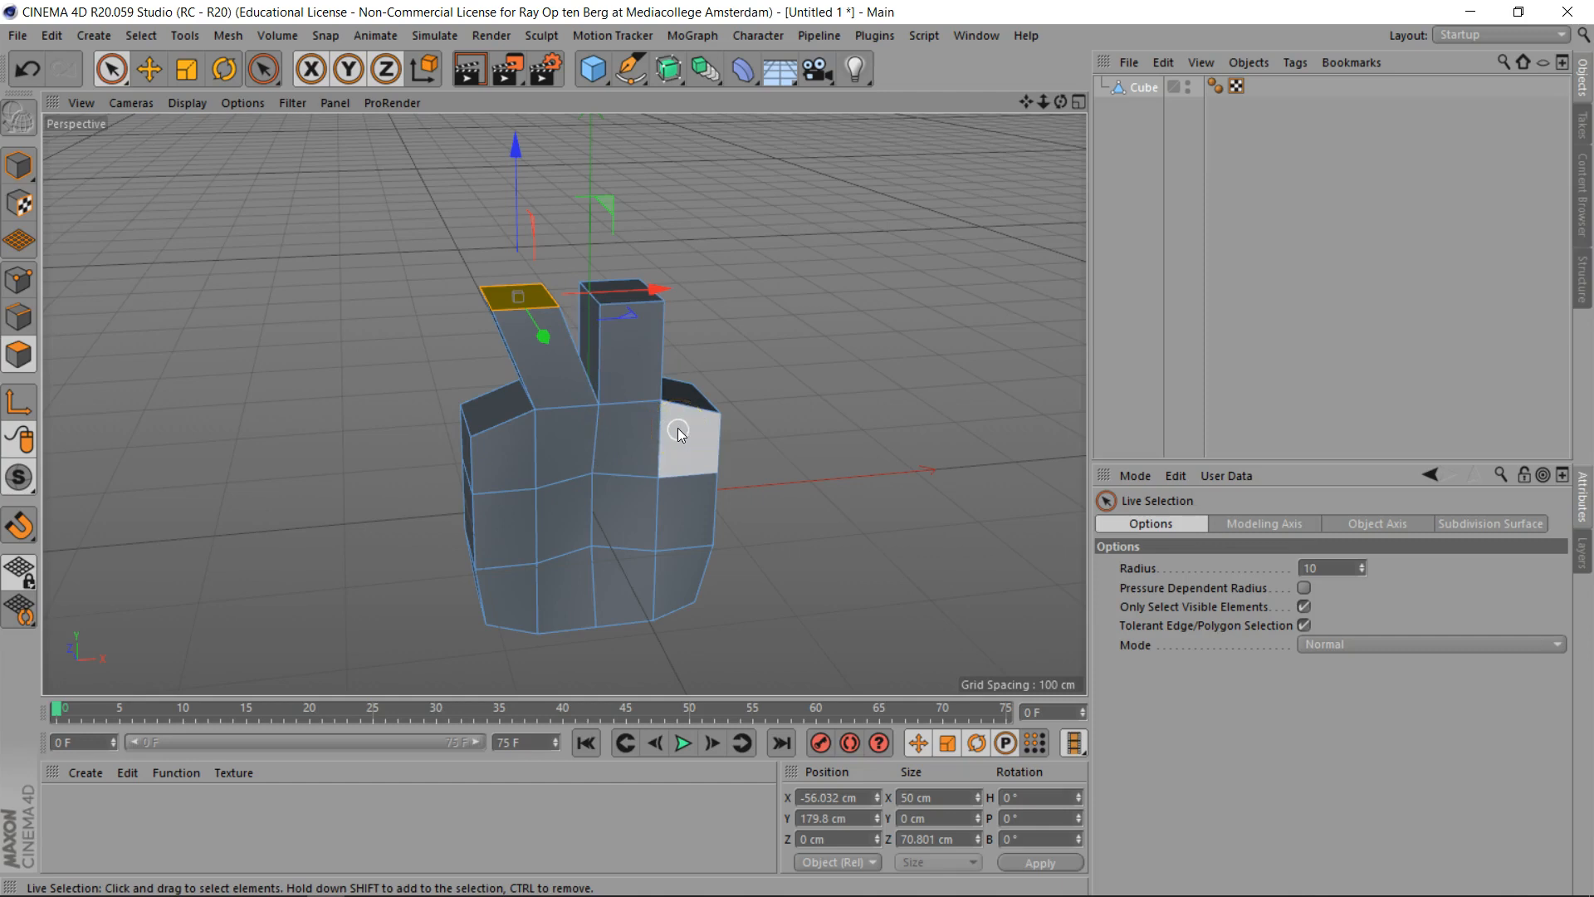
{"action": "key", "text": "ctrl+z"}
{"action": "key", "text": "ctrl+z"}
{"action": "key", "text": "ctrl+z"}
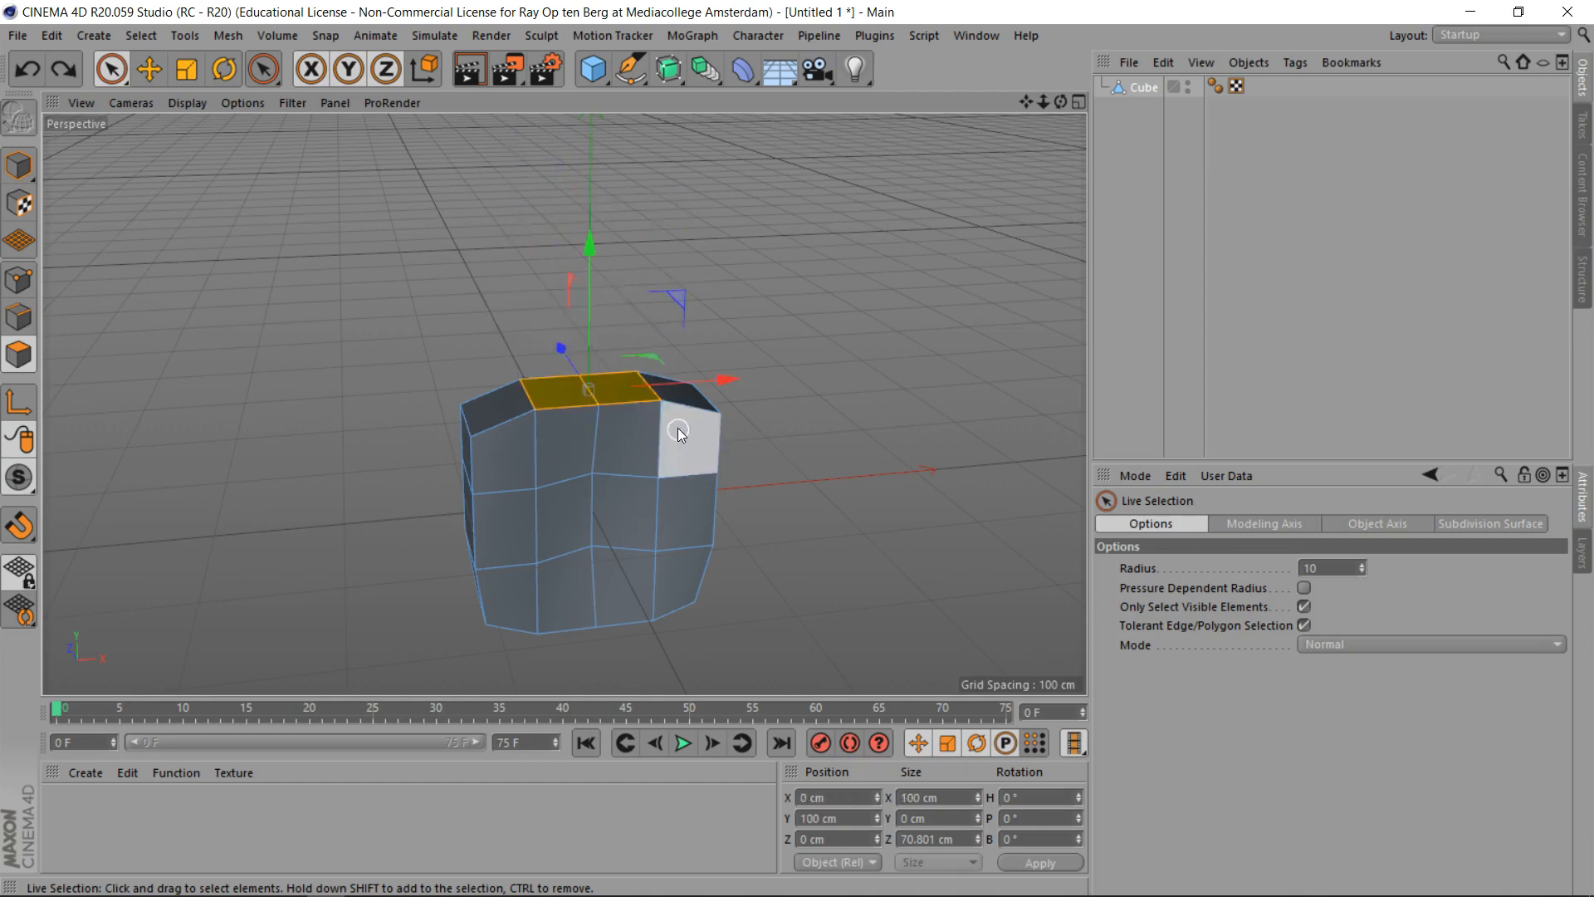
Extrude the sloped top polygon on the negative X side three times, about 68 cm each, to form an angled finger
{"action": "left_click", "coordinate": [496, 399]}
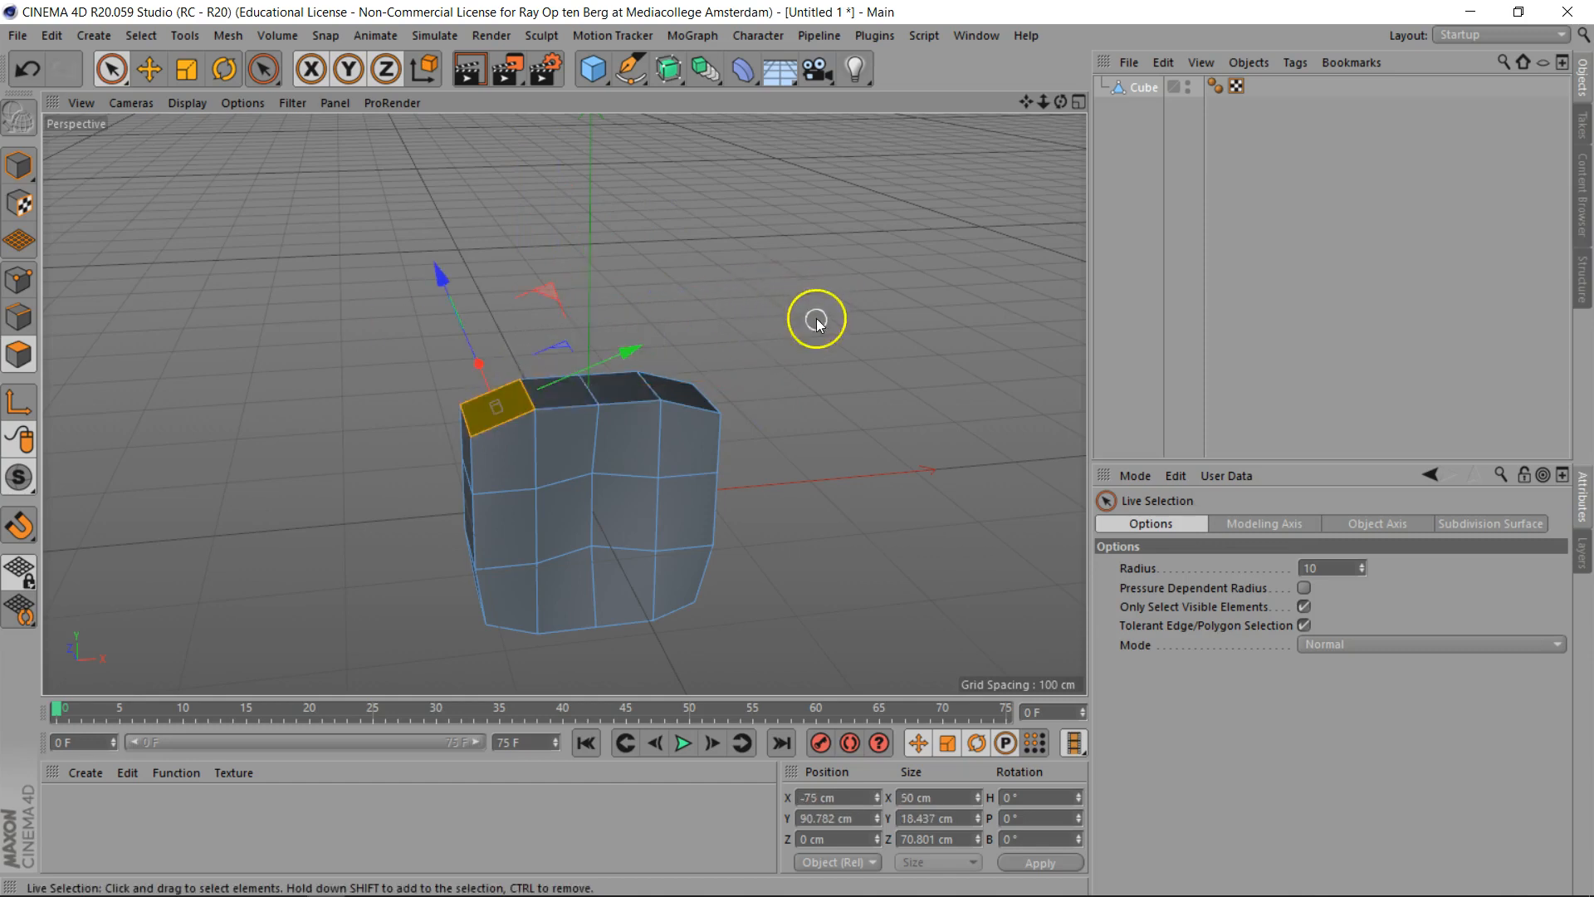
{"action": "key", "text": "d"}
{"action": "left_click_drag", "start_coordinate": [758, 576], "coordinate": [798, 452]}
{"action": "mouse_move", "coordinate": [1061, 102]}
{"action": "left_mouse_down"}
{"action": "mouse_move", "coordinate": [1055, 133]}
{"action": "mouse_move", "coordinate": [1046, 104]}
{"action": "mouse_move", "coordinate": [1006, 108]}
{"action": "mouse_move", "coordinate": [1060, 99]}
{"action": "left_mouse_up"}
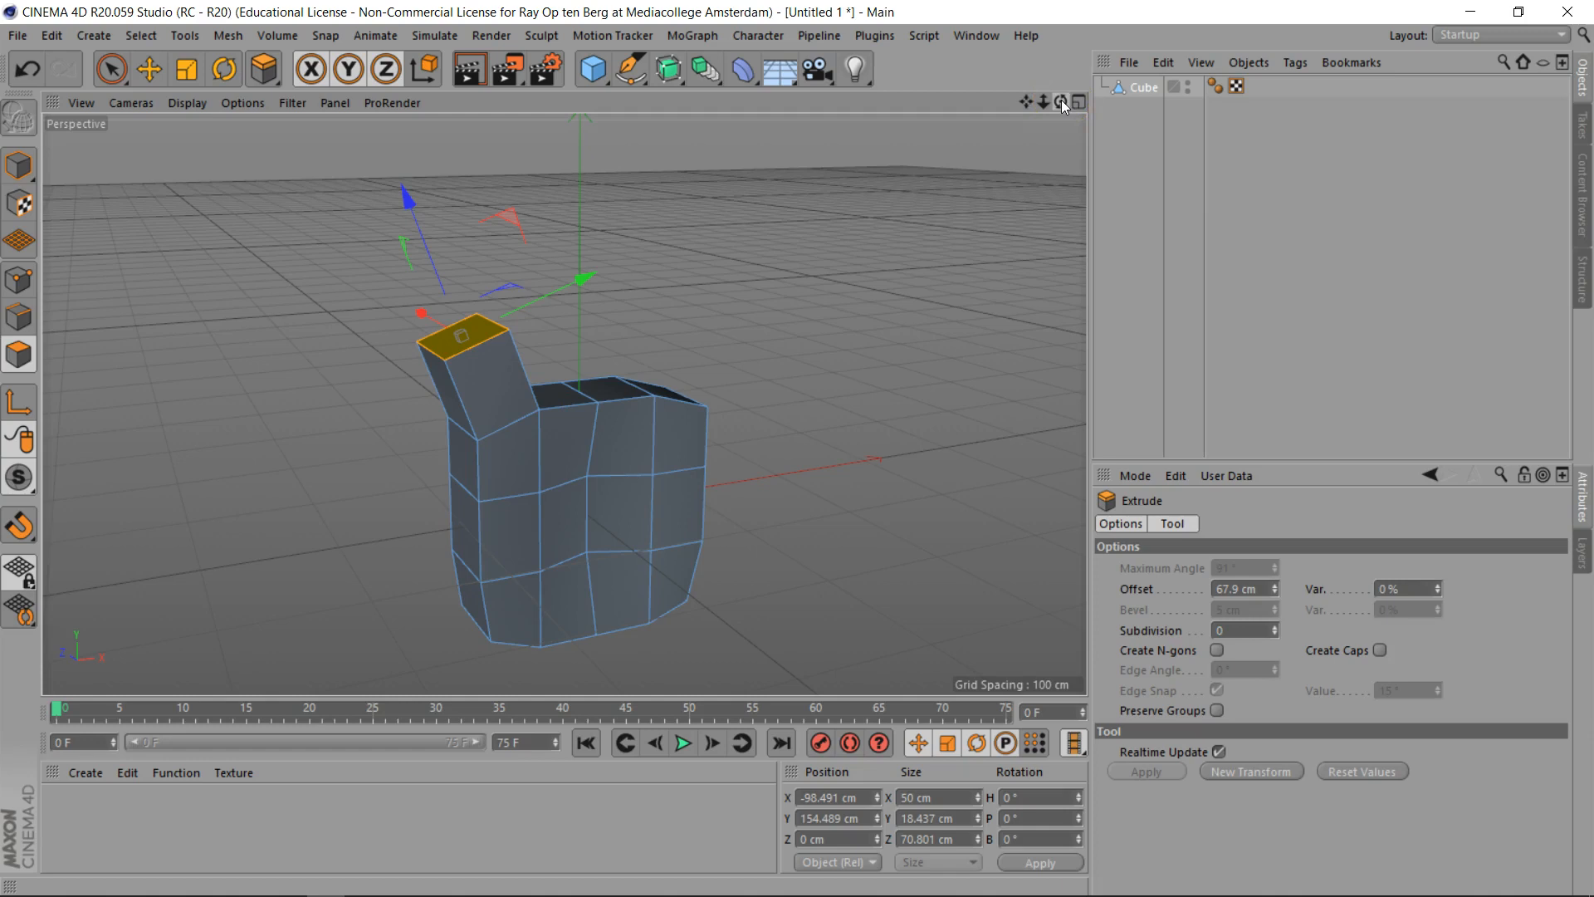
{"action": "left_click_drag", "start_coordinate": [1059, 101], "coordinate": [792, 88]}
{"action": "mouse_move", "coordinate": [810, 460]}
{"action": "left_mouse_down"}
{"action": "mouse_move", "coordinate": [800, 427]}
{"action": "mouse_move", "coordinate": [811, 449]}
{"action": "mouse_move", "coordinate": [840, 431]}
{"action": "mouse_move", "coordinate": [797, 449]}
{"action": "left_mouse_up"}
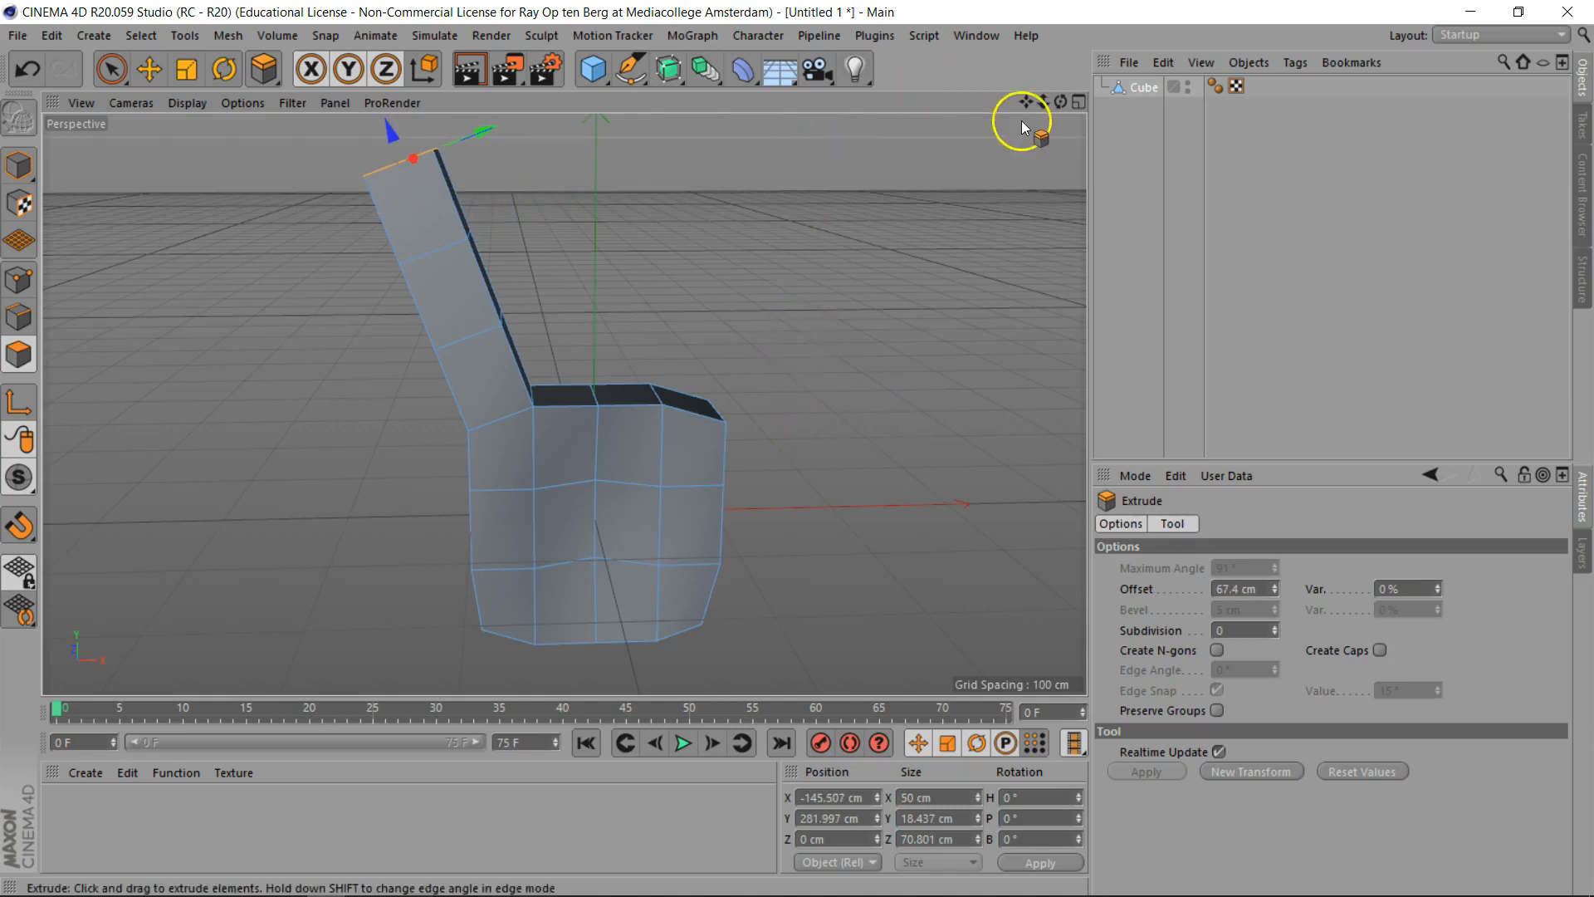
Add a Subdivision Surface and make the Cube its child
{"action": "left_click_drag", "start_coordinate": [1060, 101], "coordinate": [797, 449]}
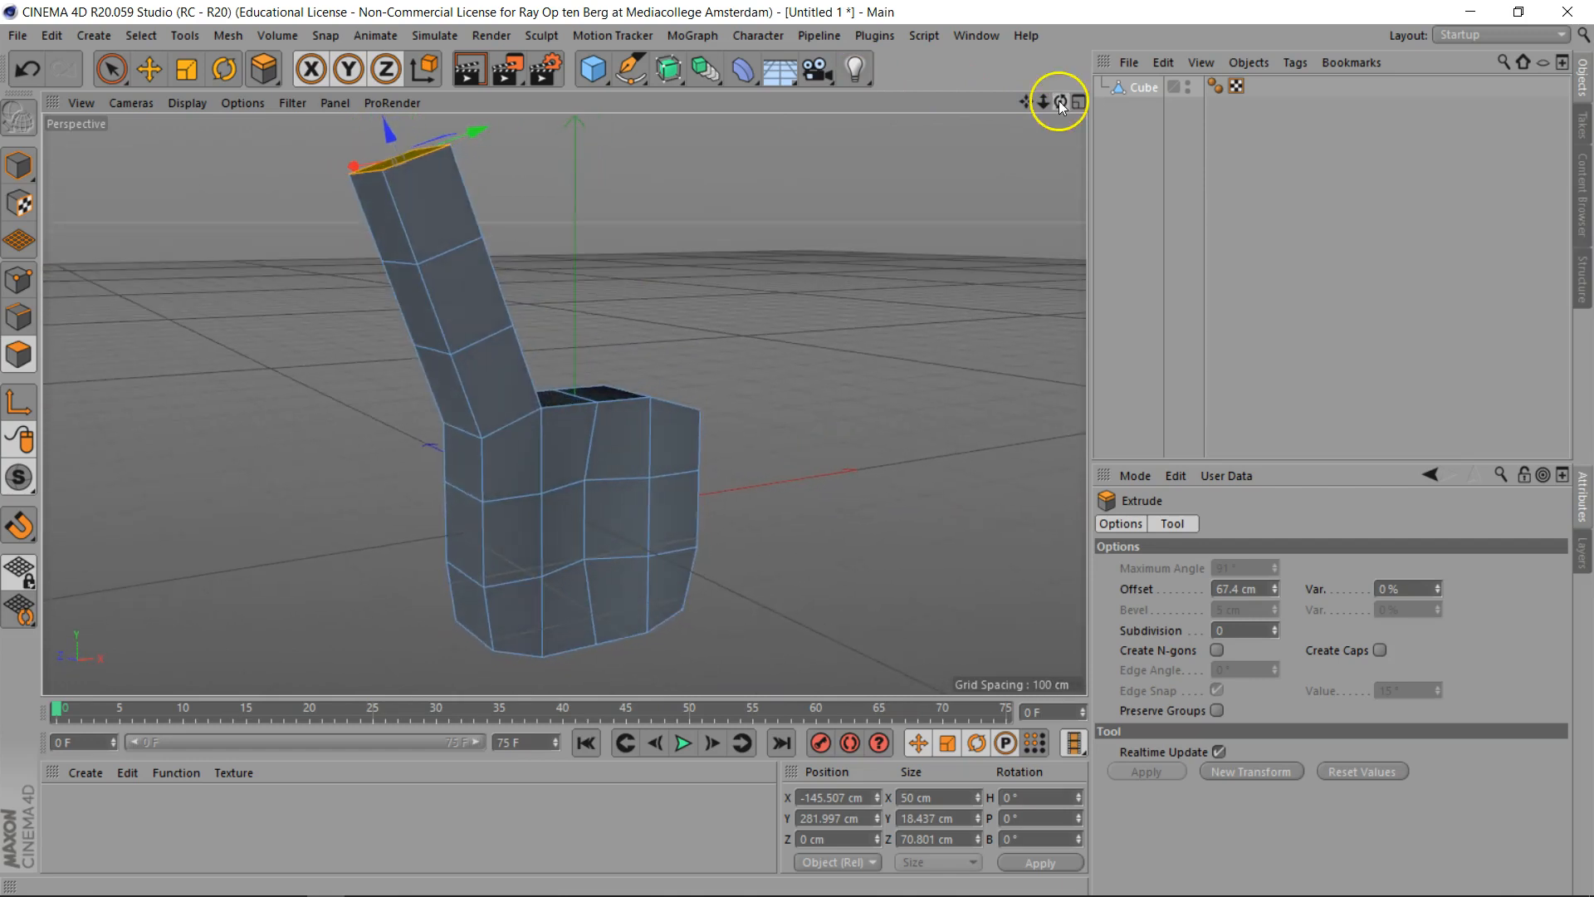
{"action": "left_click", "coordinate": [672, 73]}
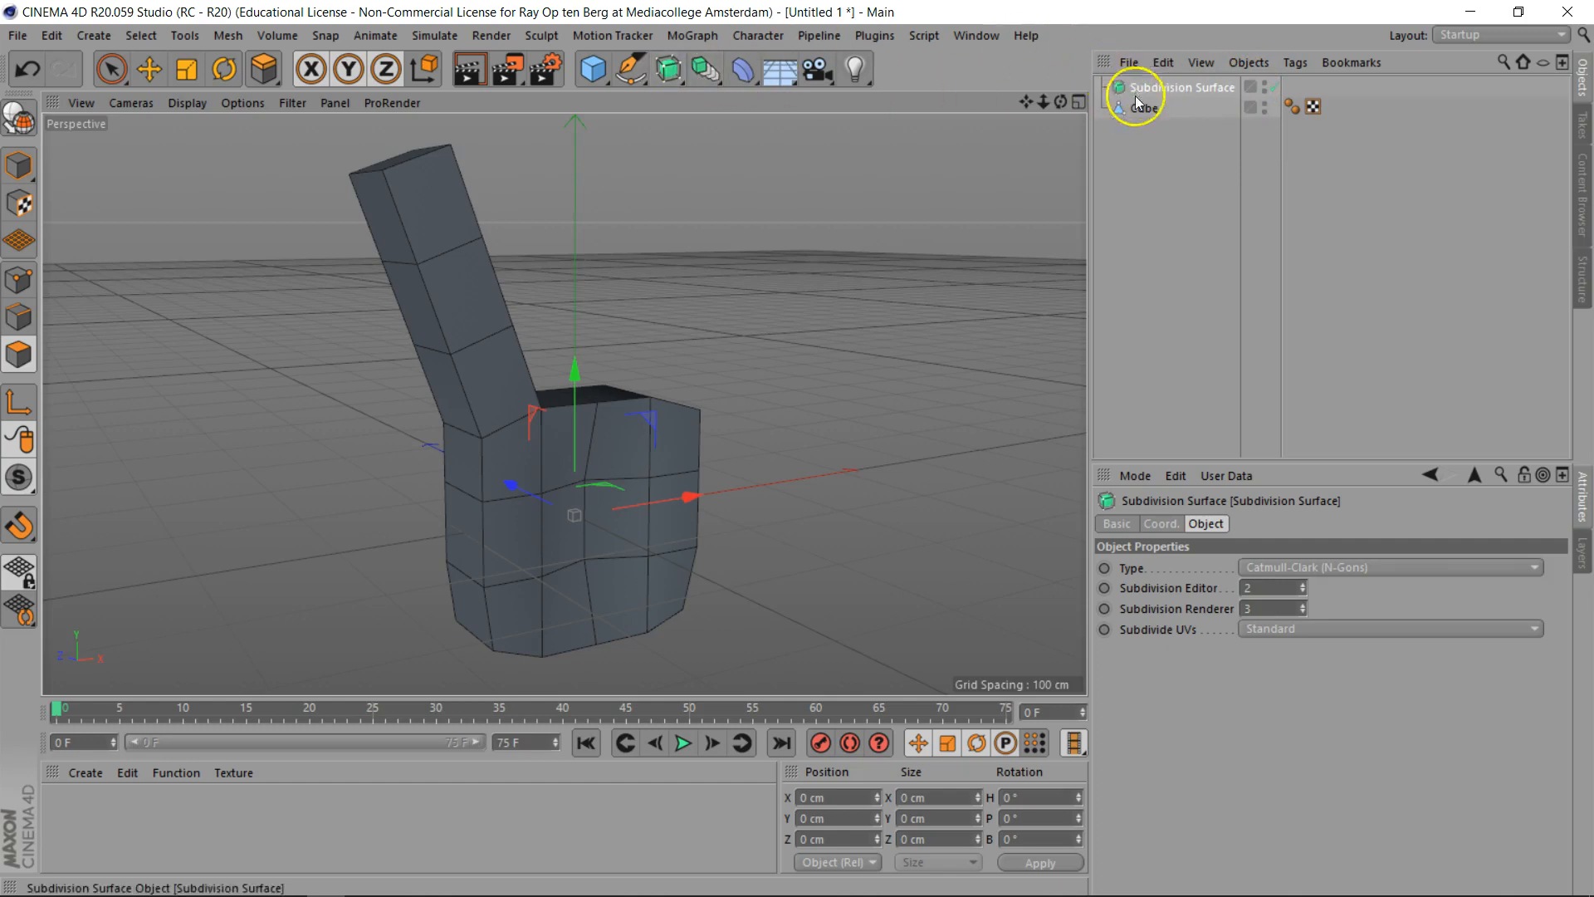
{"action": "left_click_drag", "start_coordinate": [1141, 108], "coordinate": [1153, 88]}
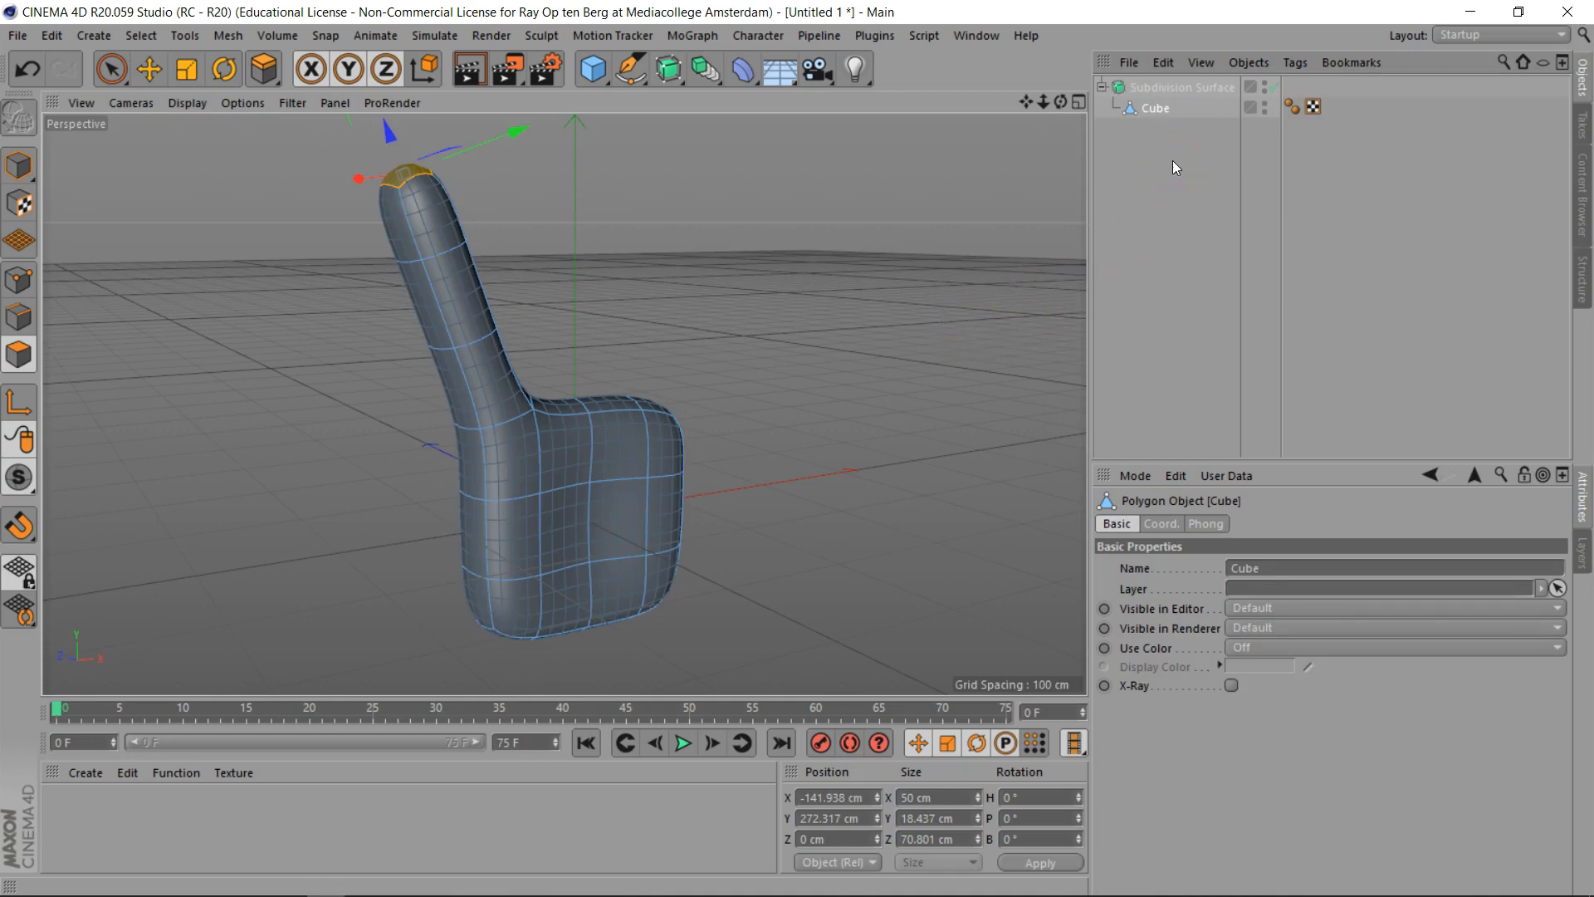
Select the three front polygons of the angled finger and push them inward to about Z -15 cm
{"action": "left_click_drag", "start_coordinate": [1063, 103], "coordinate": [797, 449]}
{"action": "left_click", "coordinate": [125, 68]}
{"action": "mouse_move", "coordinate": [440, 237]}
{"action": "left_mouse_down"}
{"action": "mouse_move", "coordinate": [463, 327]}
{"action": "mouse_move", "coordinate": [501, 377]}
{"action": "left_mouse_up"}
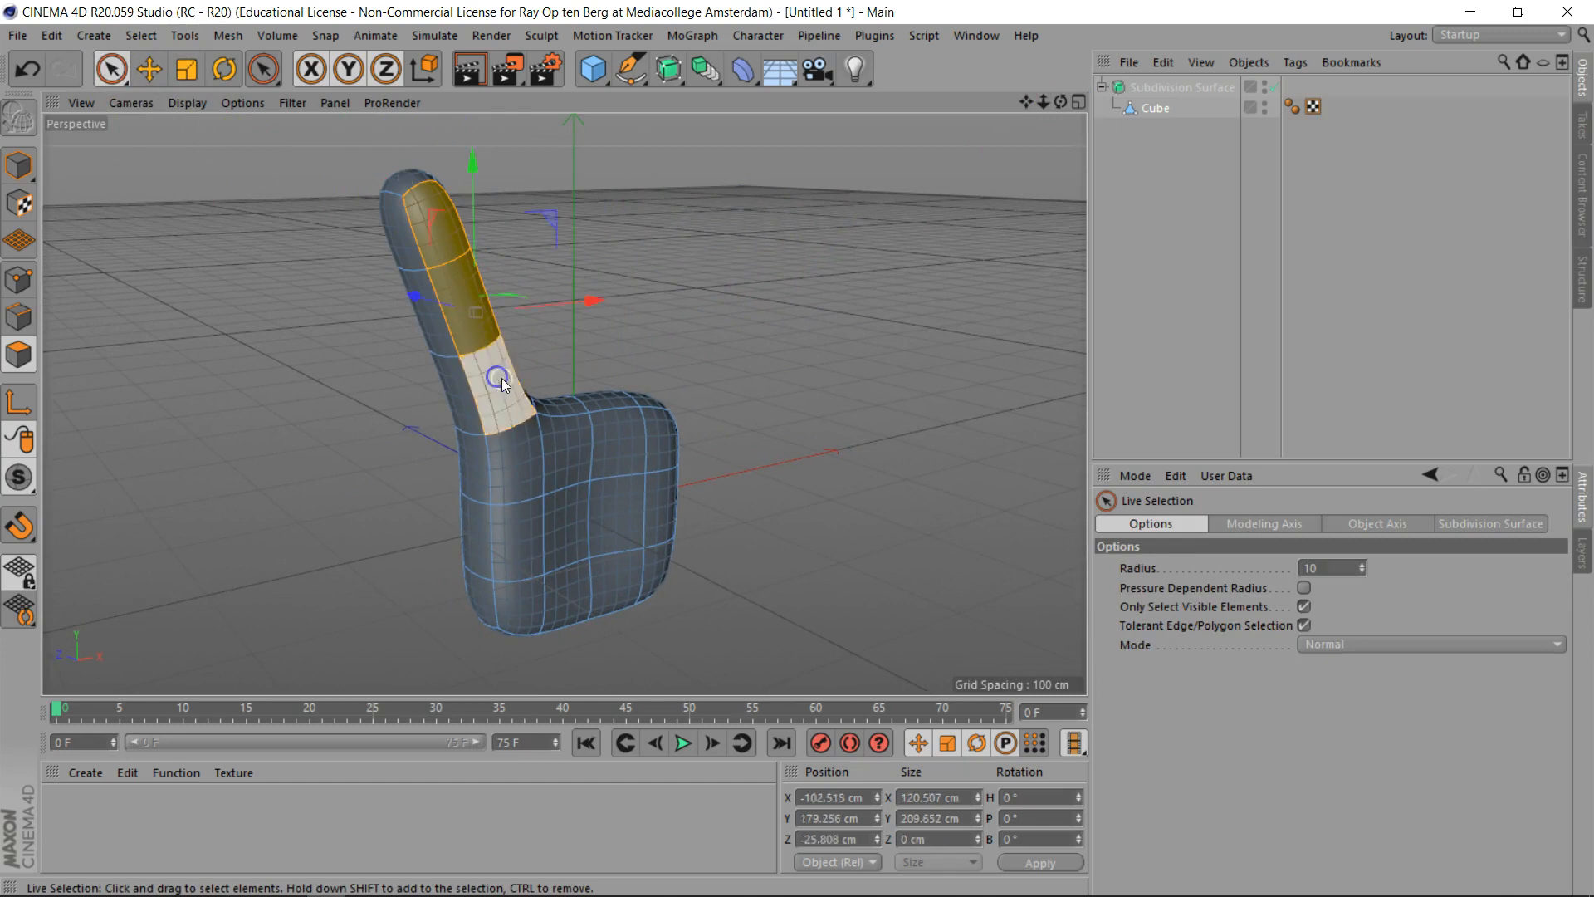
{"action": "left_click_drag", "start_coordinate": [411, 297], "coordinate": [405, 295]}
{"action": "left_click_drag", "start_coordinate": [1060, 102], "coordinate": [1162, 83]}
{"action": "left_click_drag", "start_coordinate": [798, 449], "coordinate": [797, 449]}
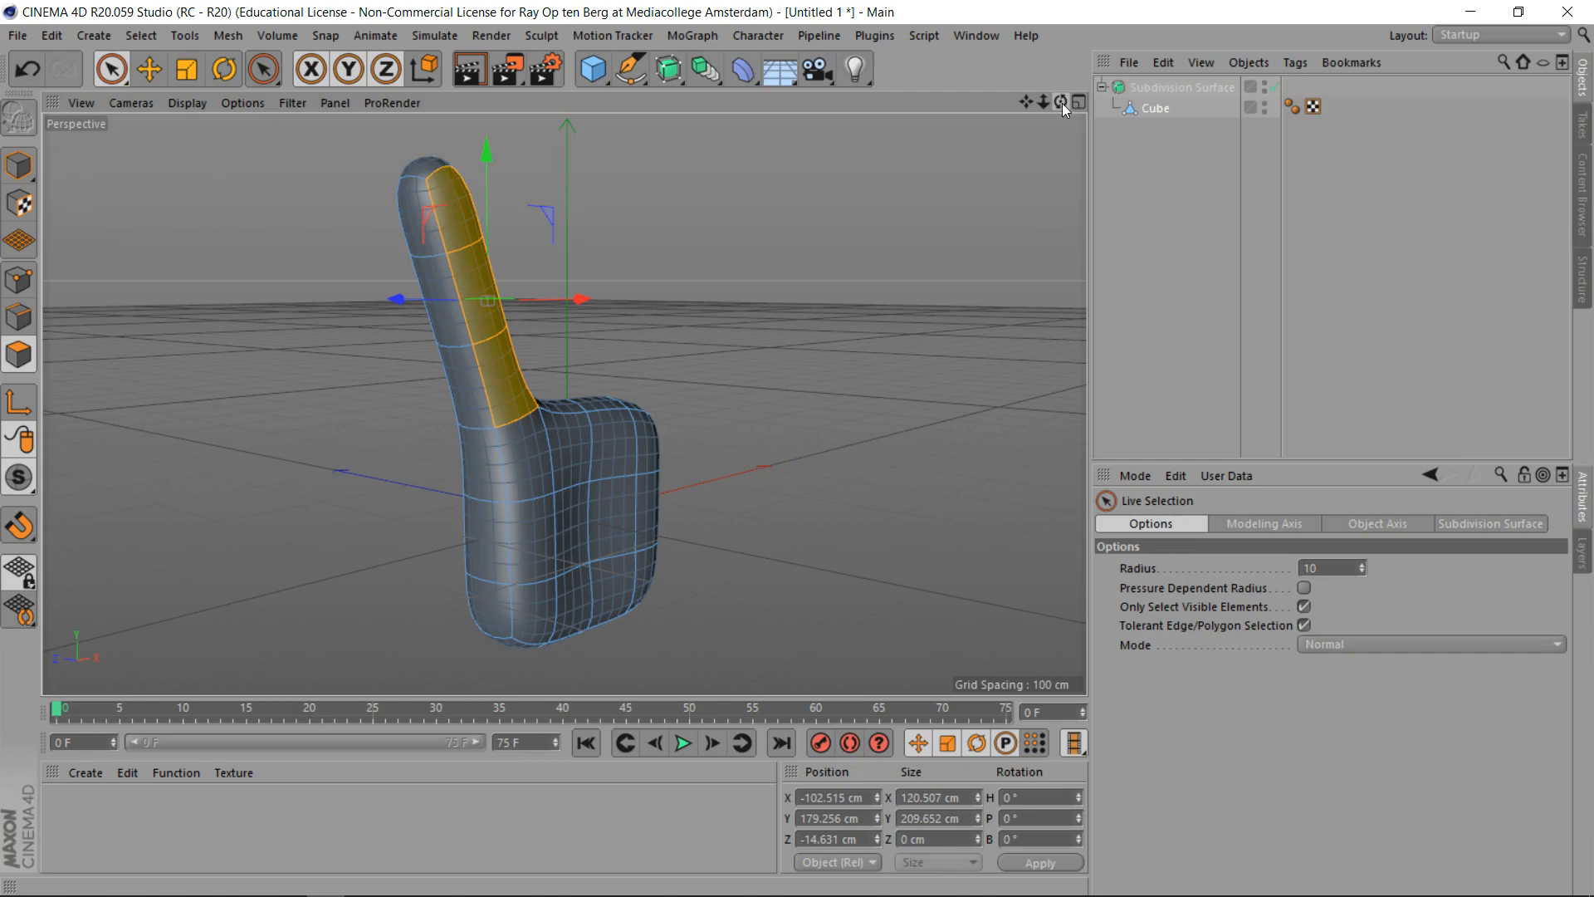
{"action": "left_click_drag", "start_coordinate": [1063, 103], "coordinate": [1044, 161]}
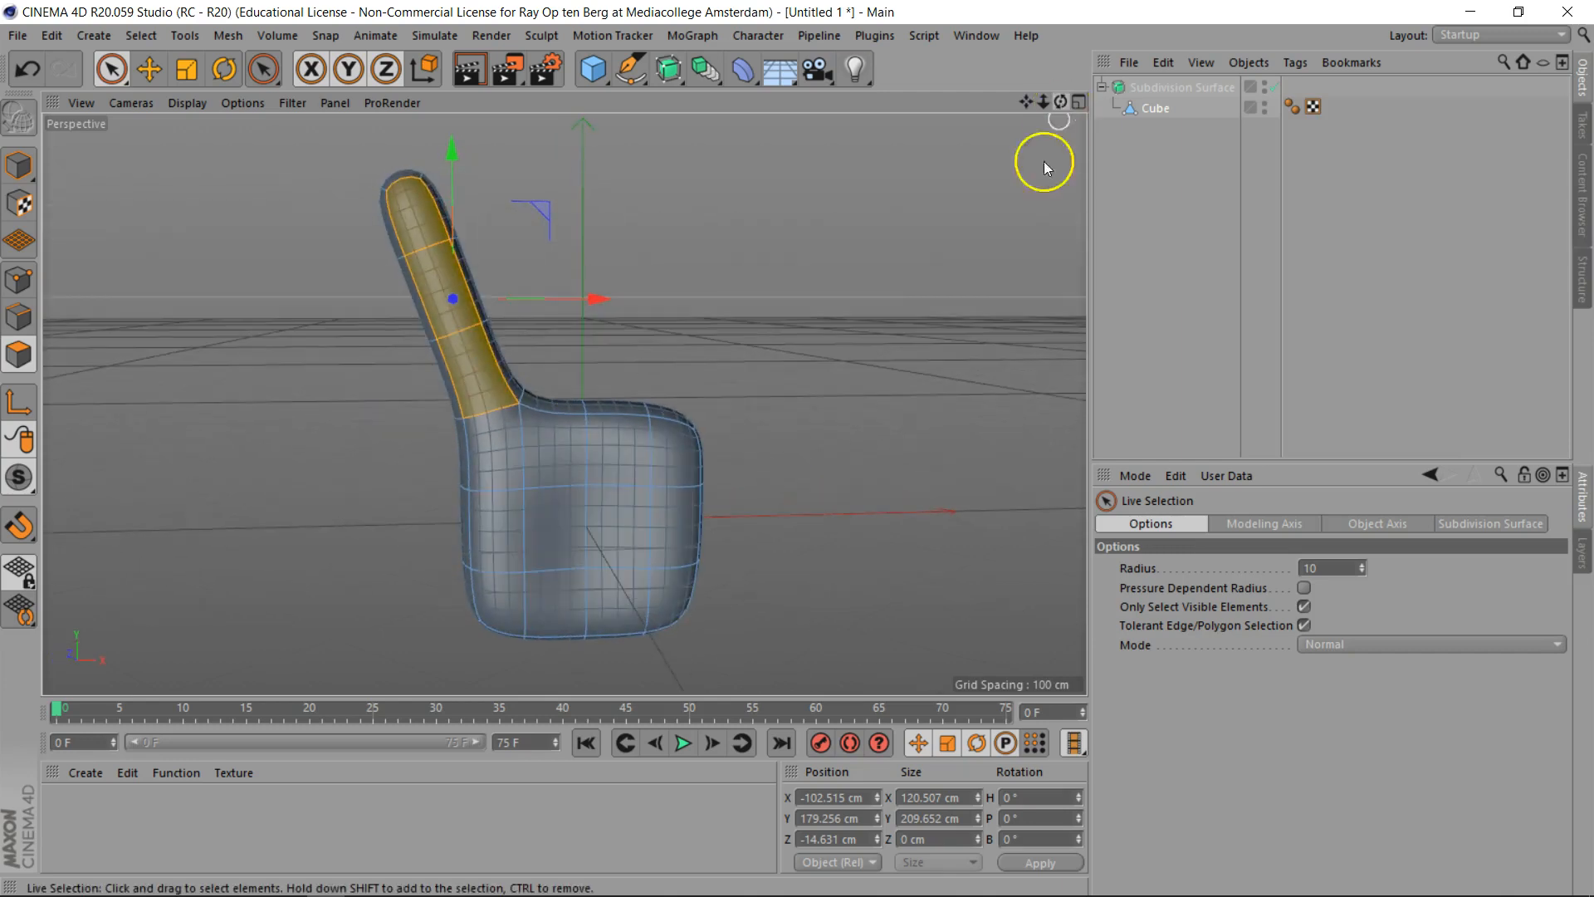
{"action": "left_click_drag", "start_coordinate": [1060, 102], "coordinate": [797, 449]}
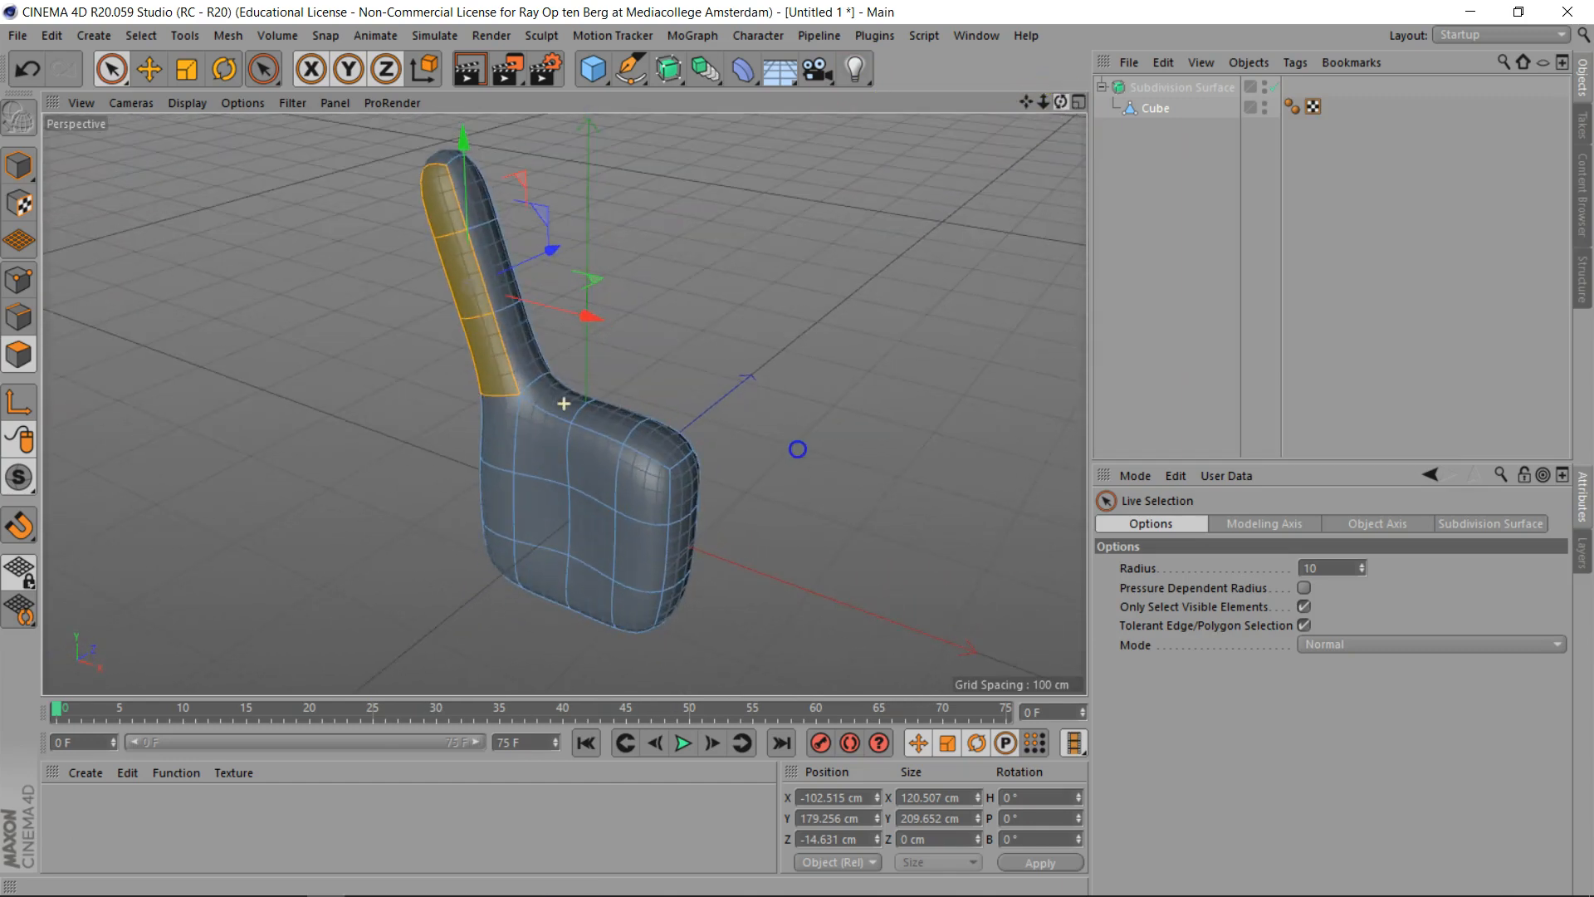
{"action": "left_click_drag", "start_coordinate": [564, 404], "coordinate": [1060, 108]}
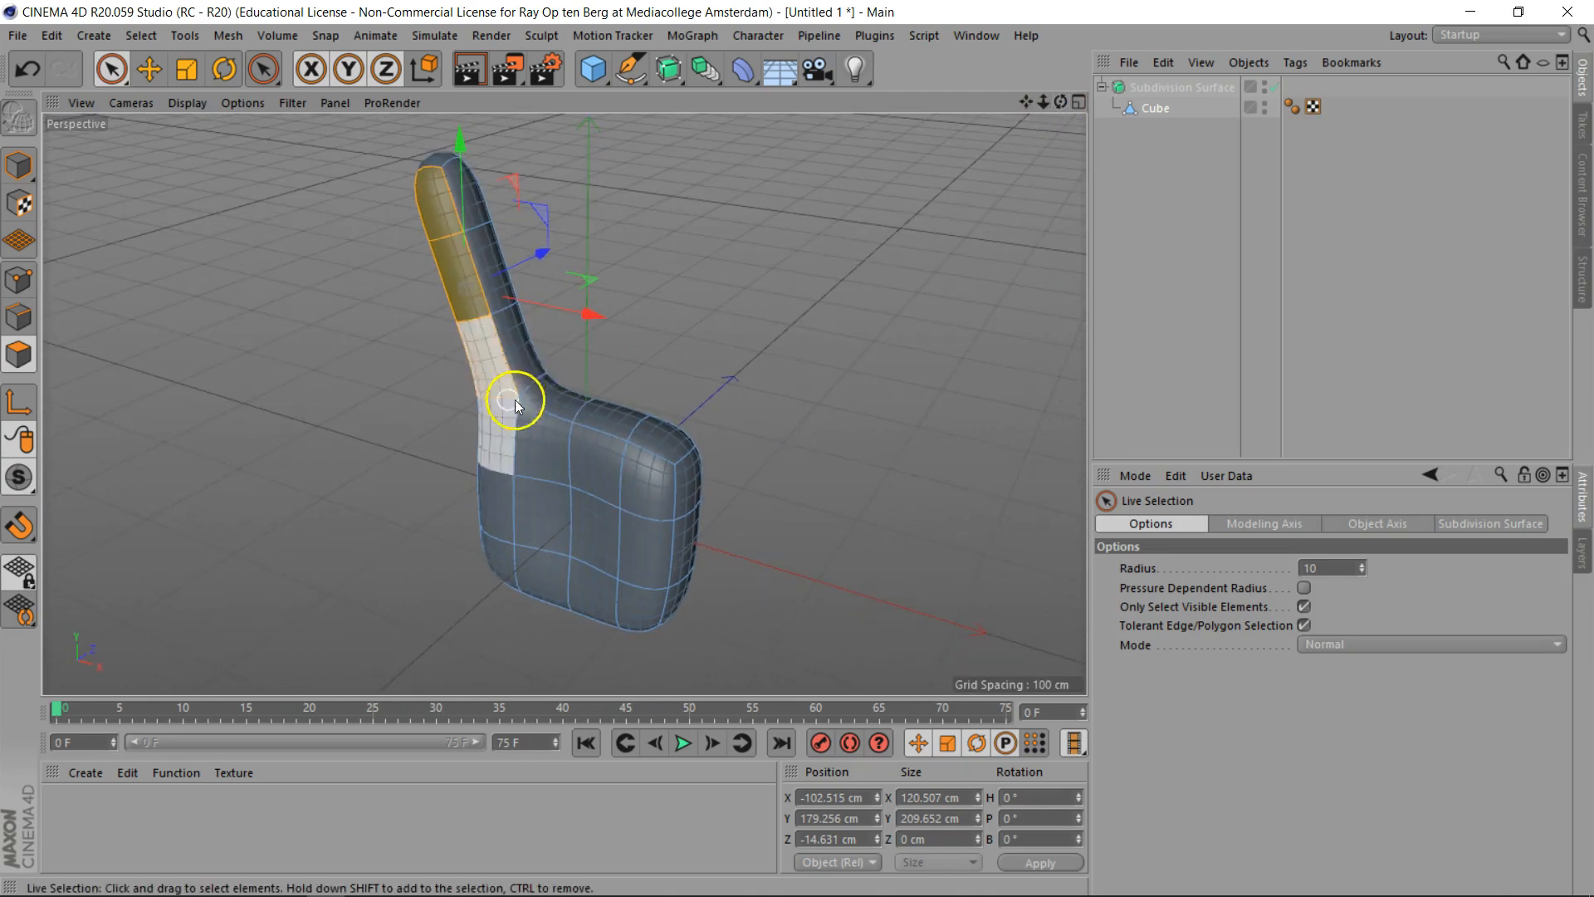
With the Subdivision Surface disabled, extrude the top polygon beside the angled finger three times, up to about Y 315 cm
{"action": "left_click", "coordinate": [568, 395]}
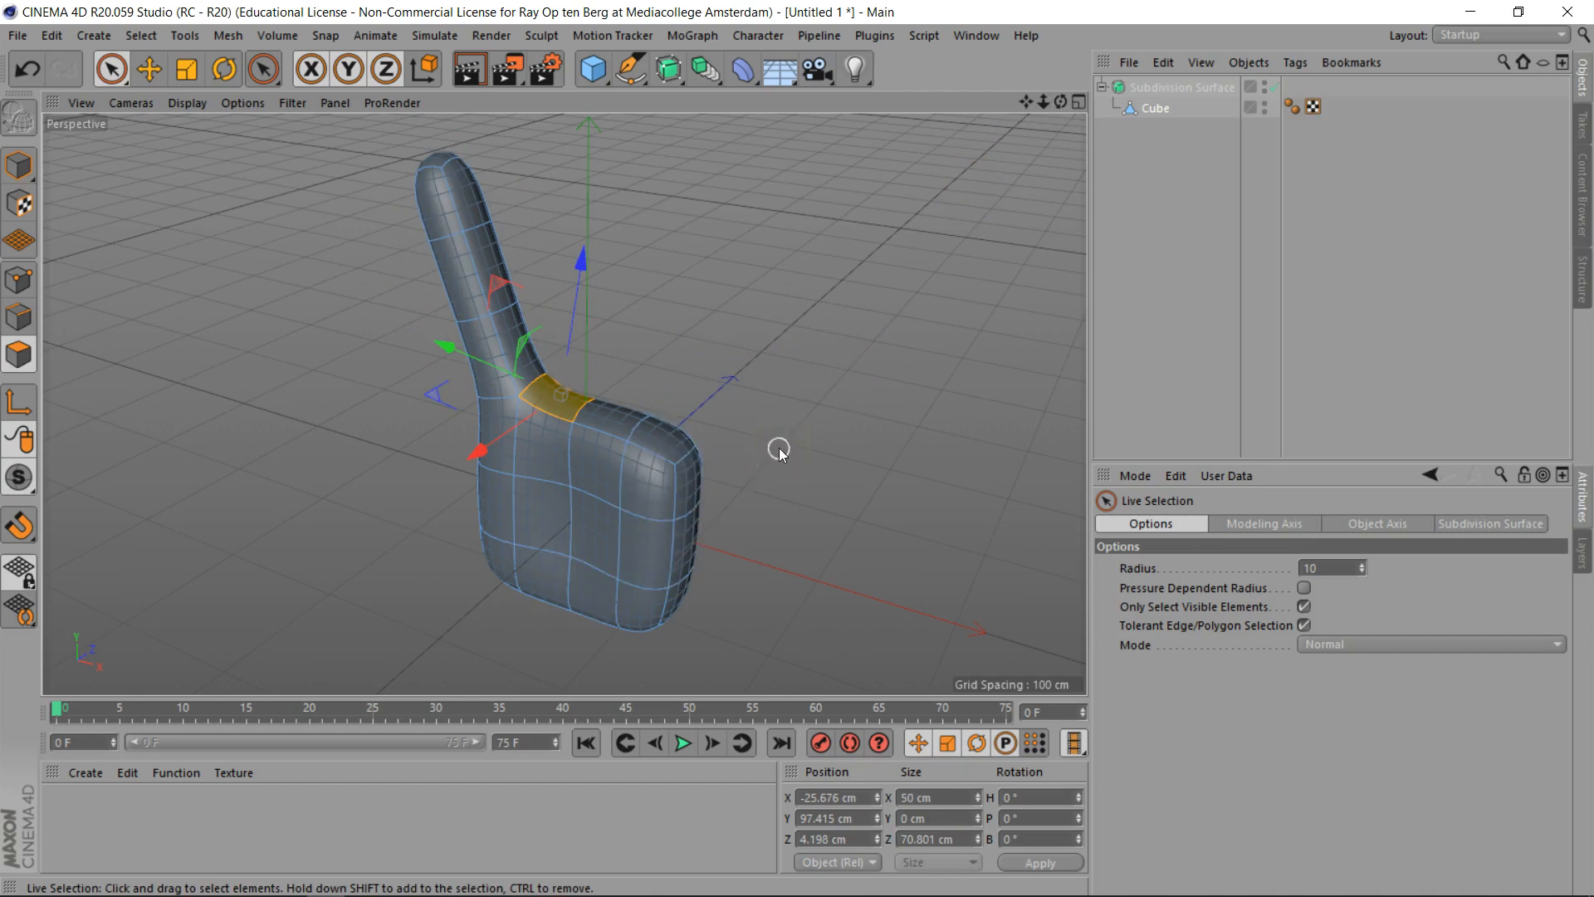
{"action": "key", "text": "q"}
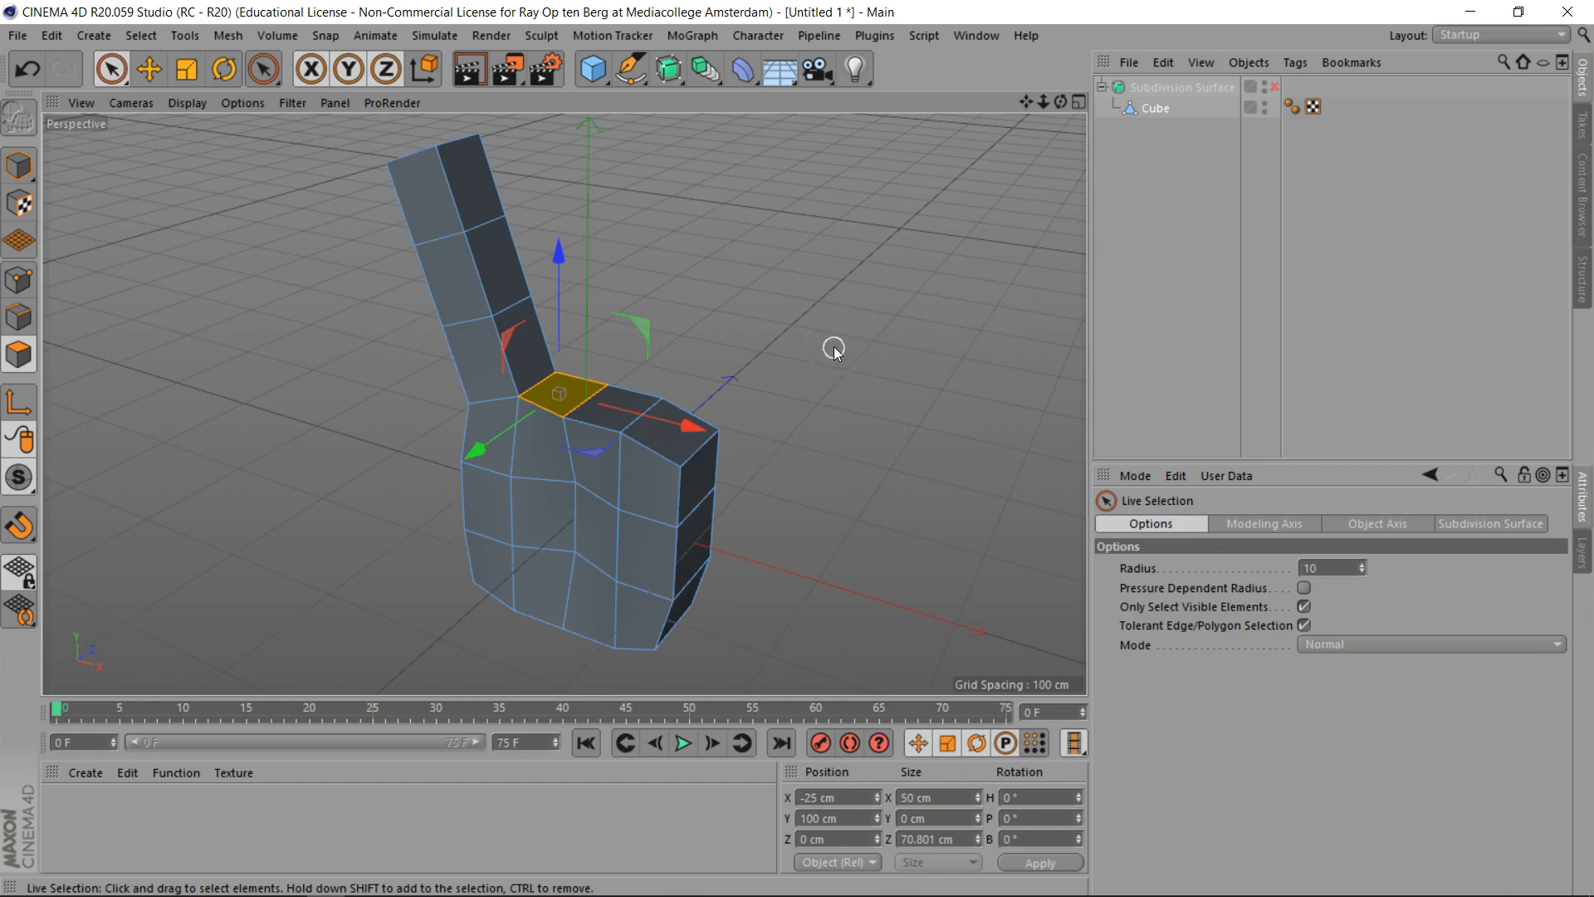
{"action": "key", "text": "d"}
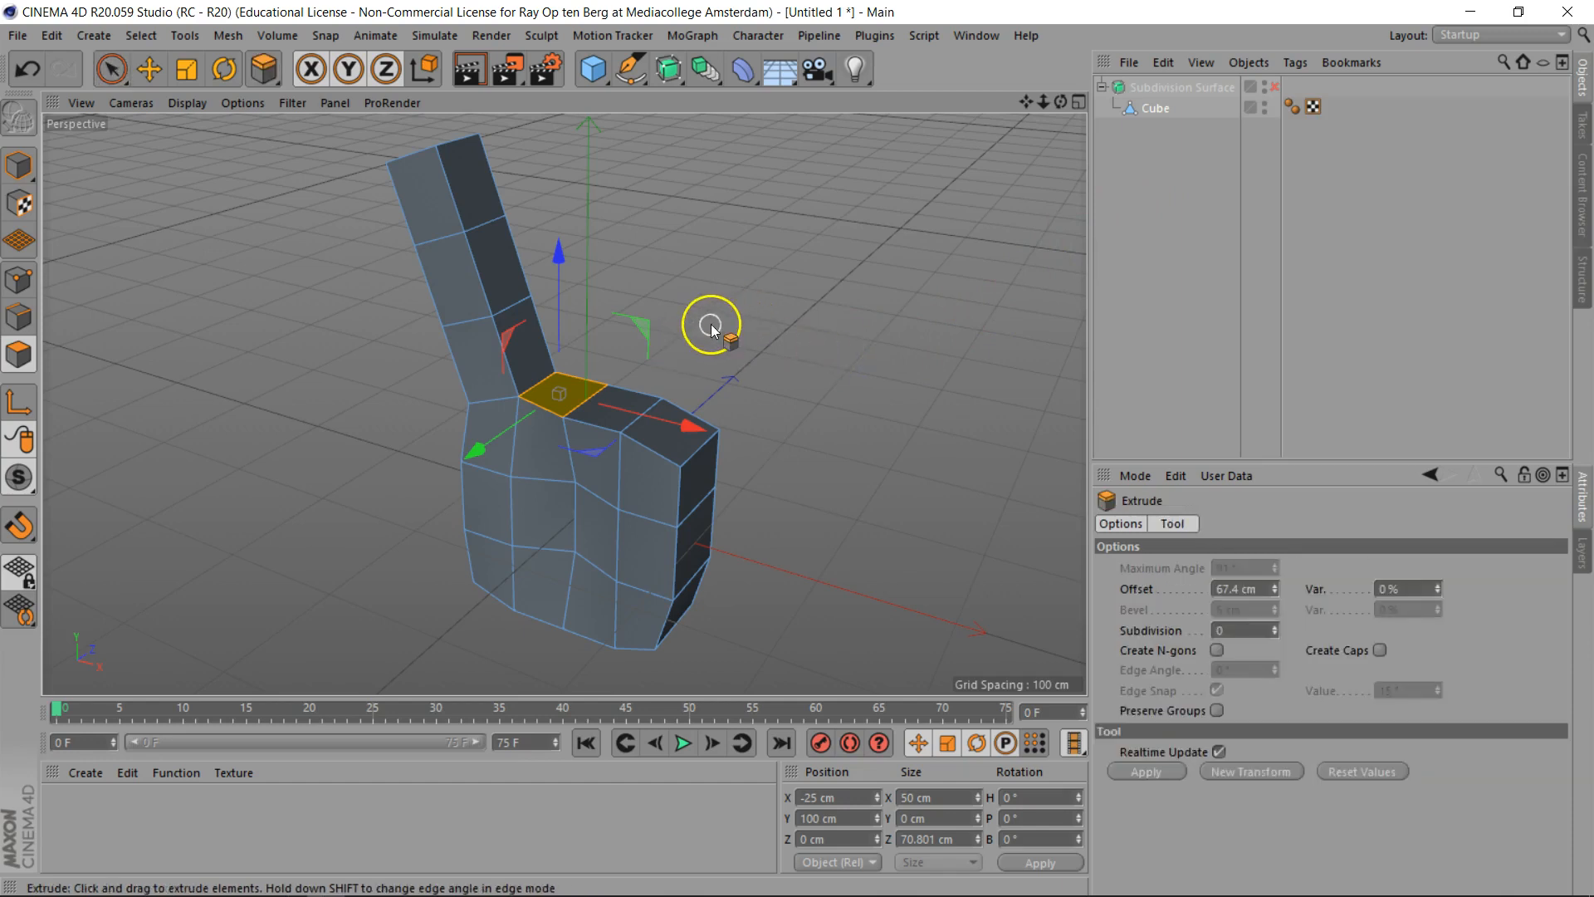
{"action": "left_click_drag", "start_coordinate": [689, 363], "coordinate": [805, 443]}
{"action": "left_click_drag", "start_coordinate": [807, 444], "coordinate": [797, 450]}
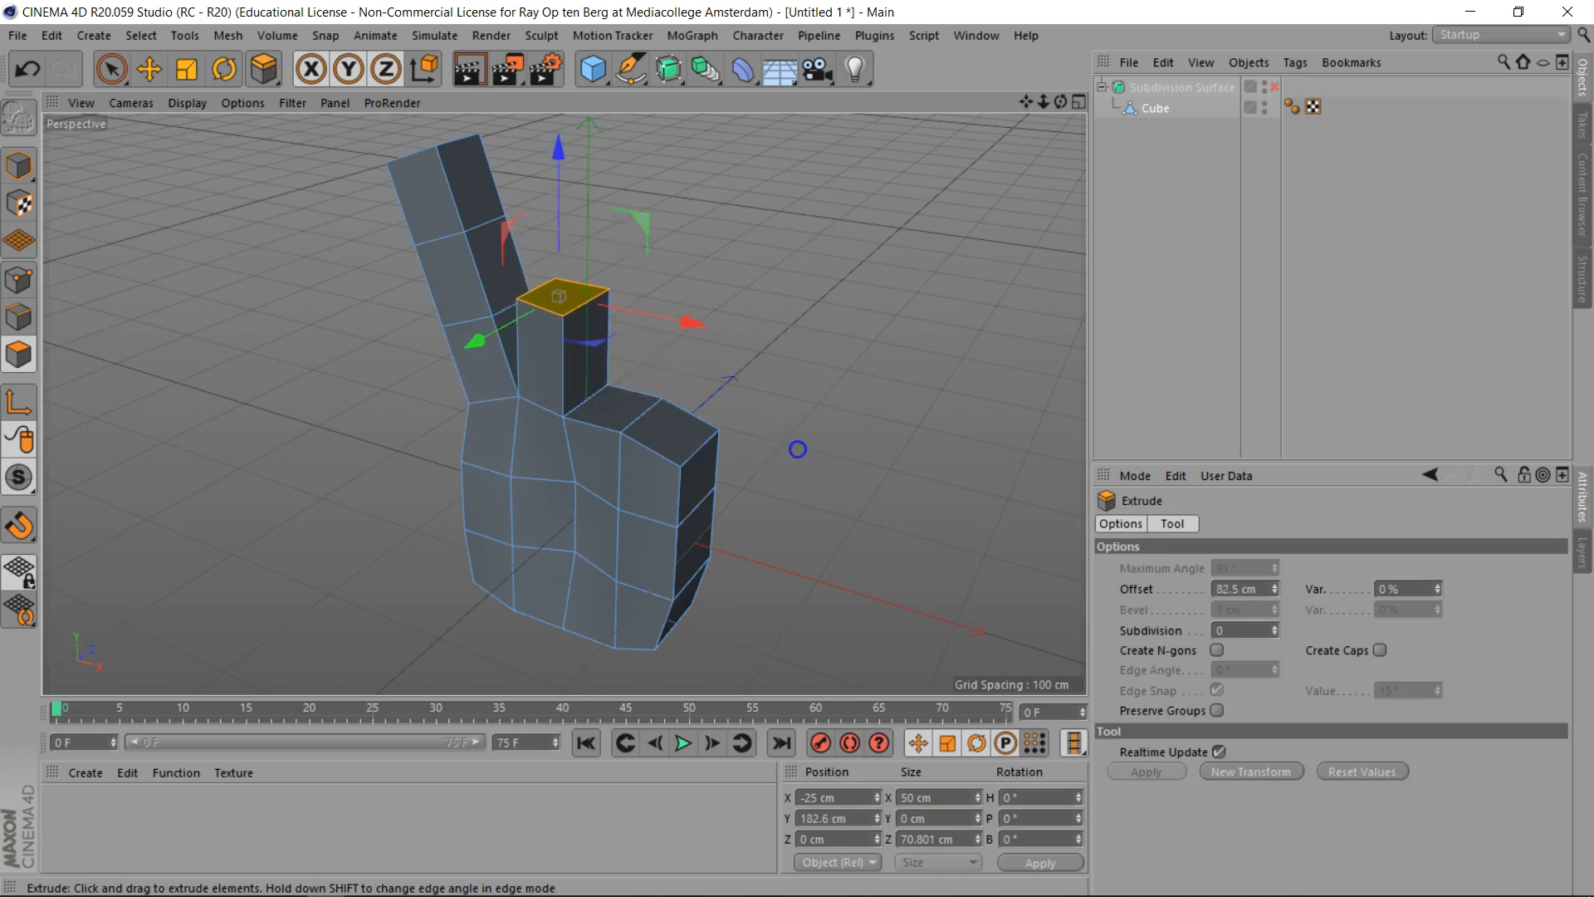
{"action": "left_click_drag", "start_coordinate": [703, 360], "coordinate": [798, 449]}
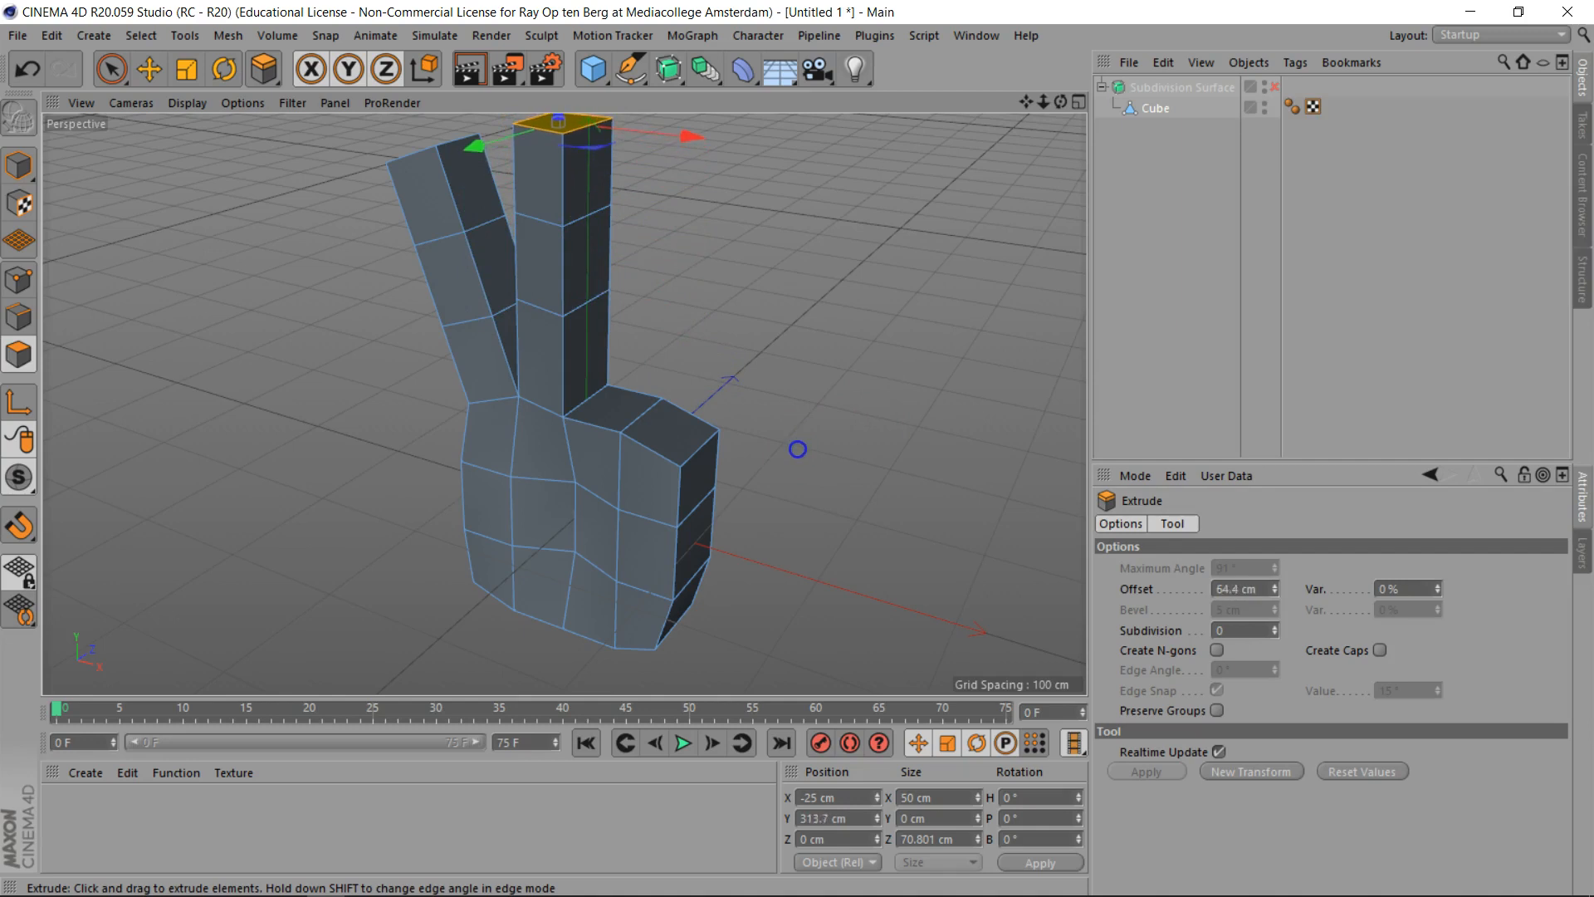
{"action": "left_click_drag", "start_coordinate": [1060, 101], "coordinate": [1038, 81]}
{"action": "left_click_drag", "start_coordinate": [797, 449], "coordinate": [1052, 108]}
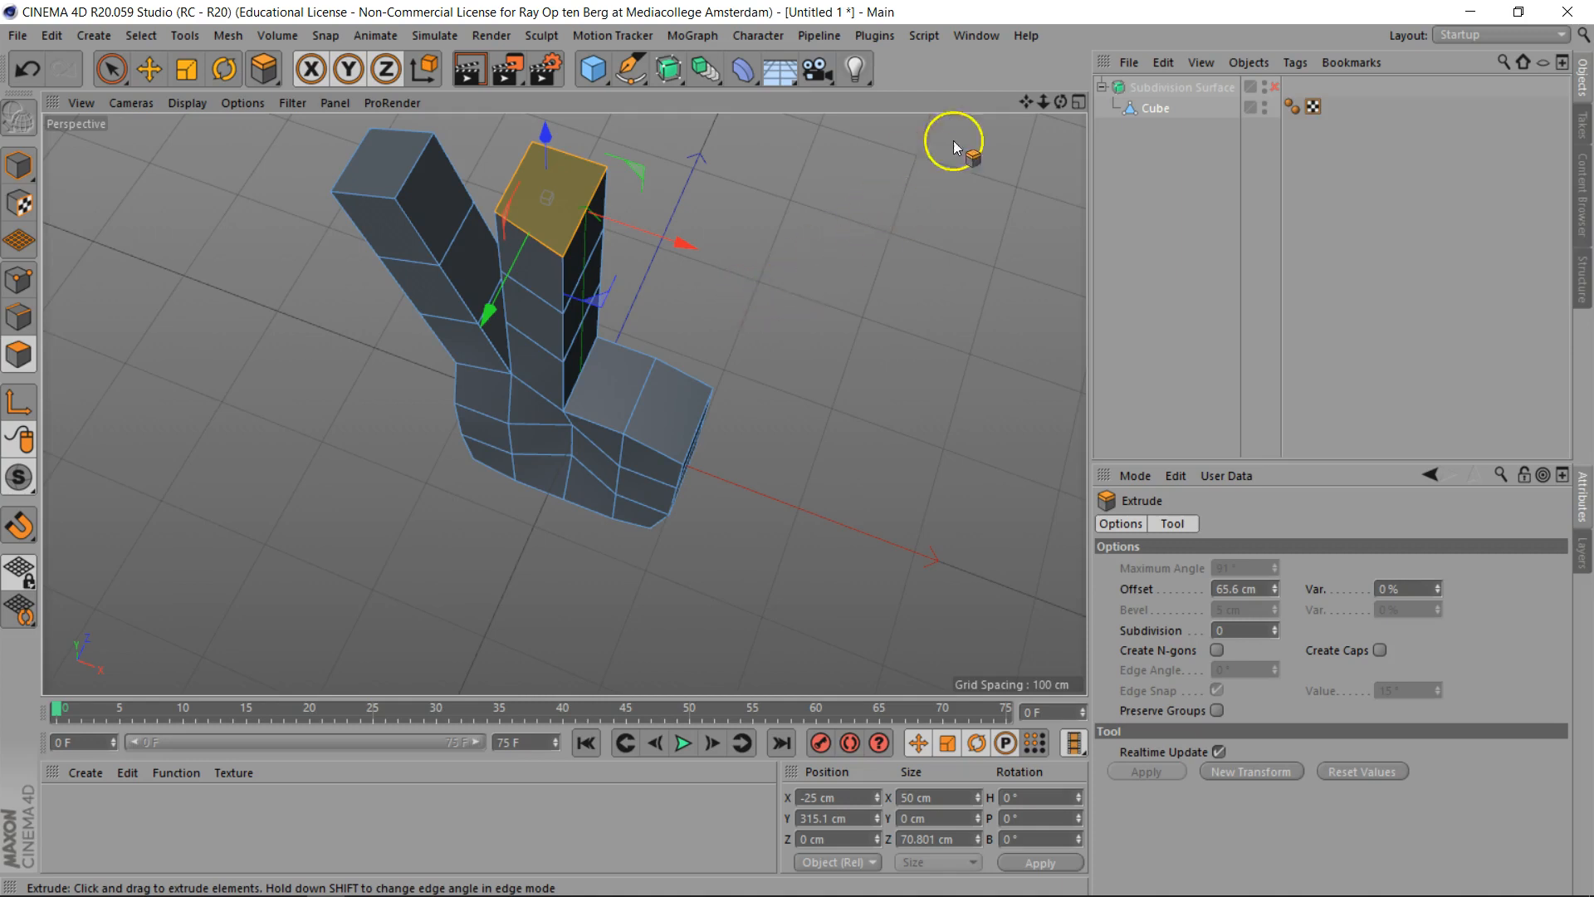
Re-enable the Subdivision Surface and examine the shape of both smoothed fingers from the front and from above
{"action": "left_click_drag", "start_coordinate": [1060, 102], "coordinate": [796, 449]}
{"action": "left_click", "coordinate": [1141, 106]}
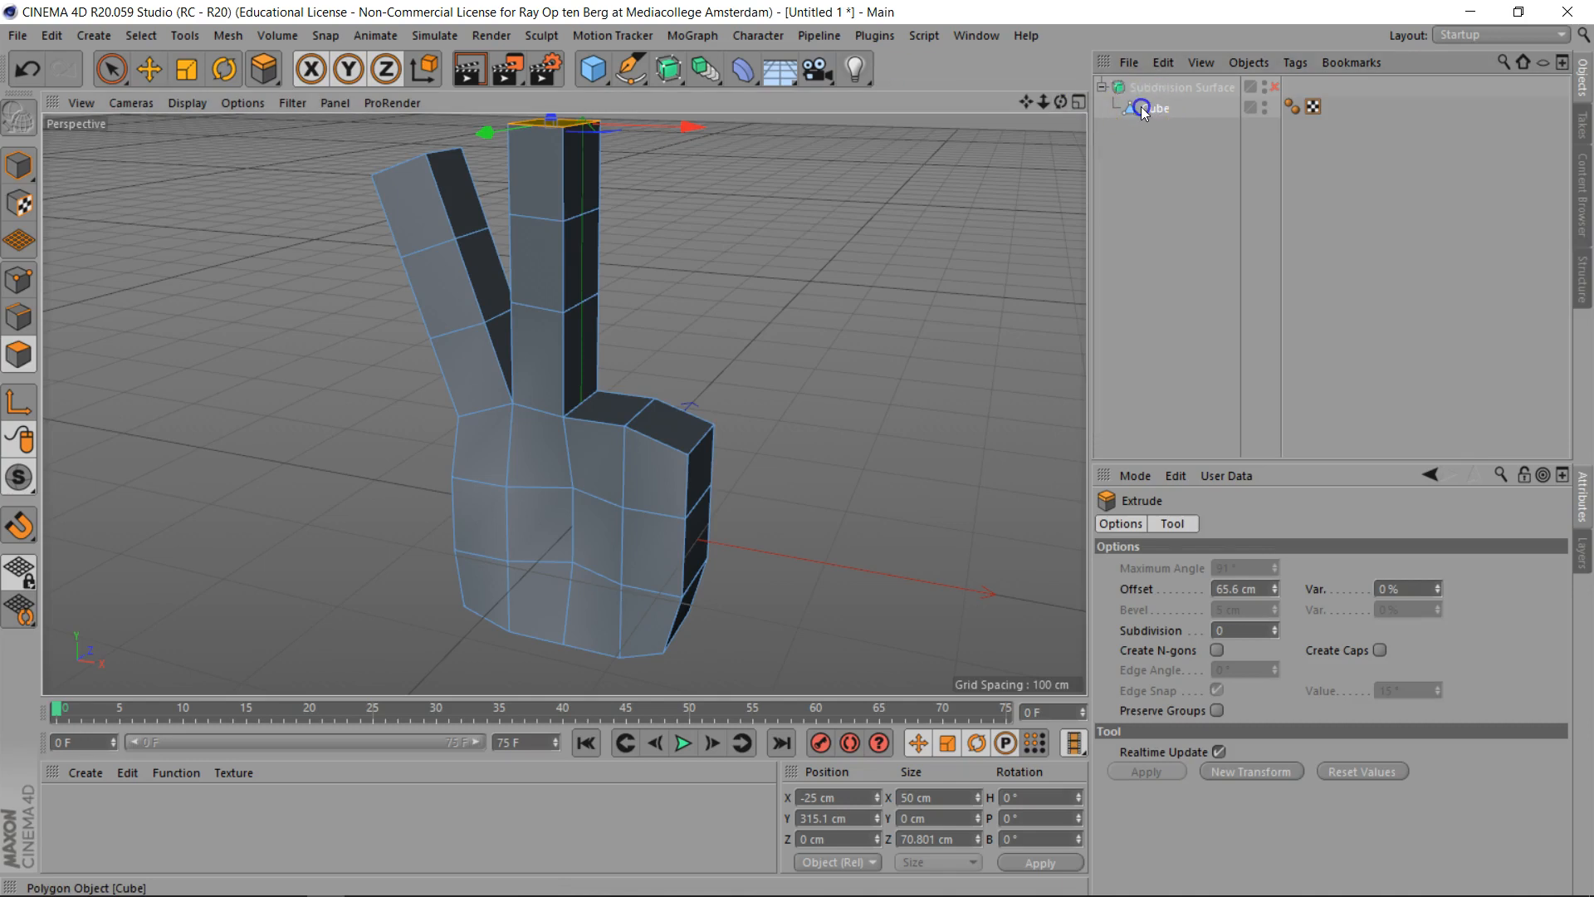
{"action": "left_click", "coordinate": [1274, 87]}
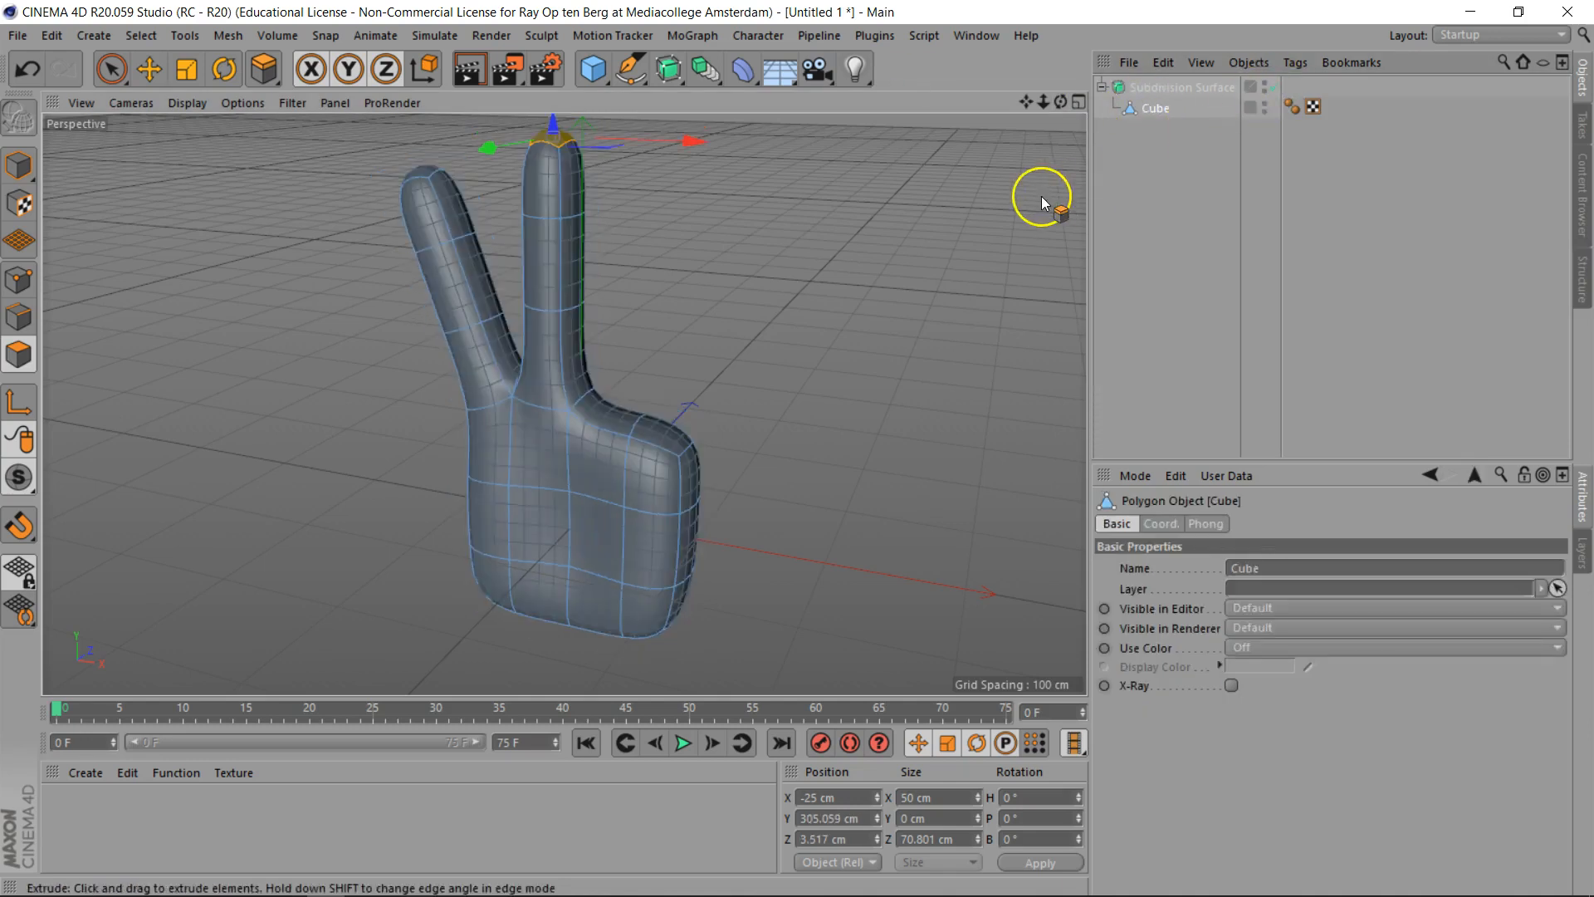
{"action": "left_click_drag", "start_coordinate": [1042, 103], "coordinate": [640, 366]}
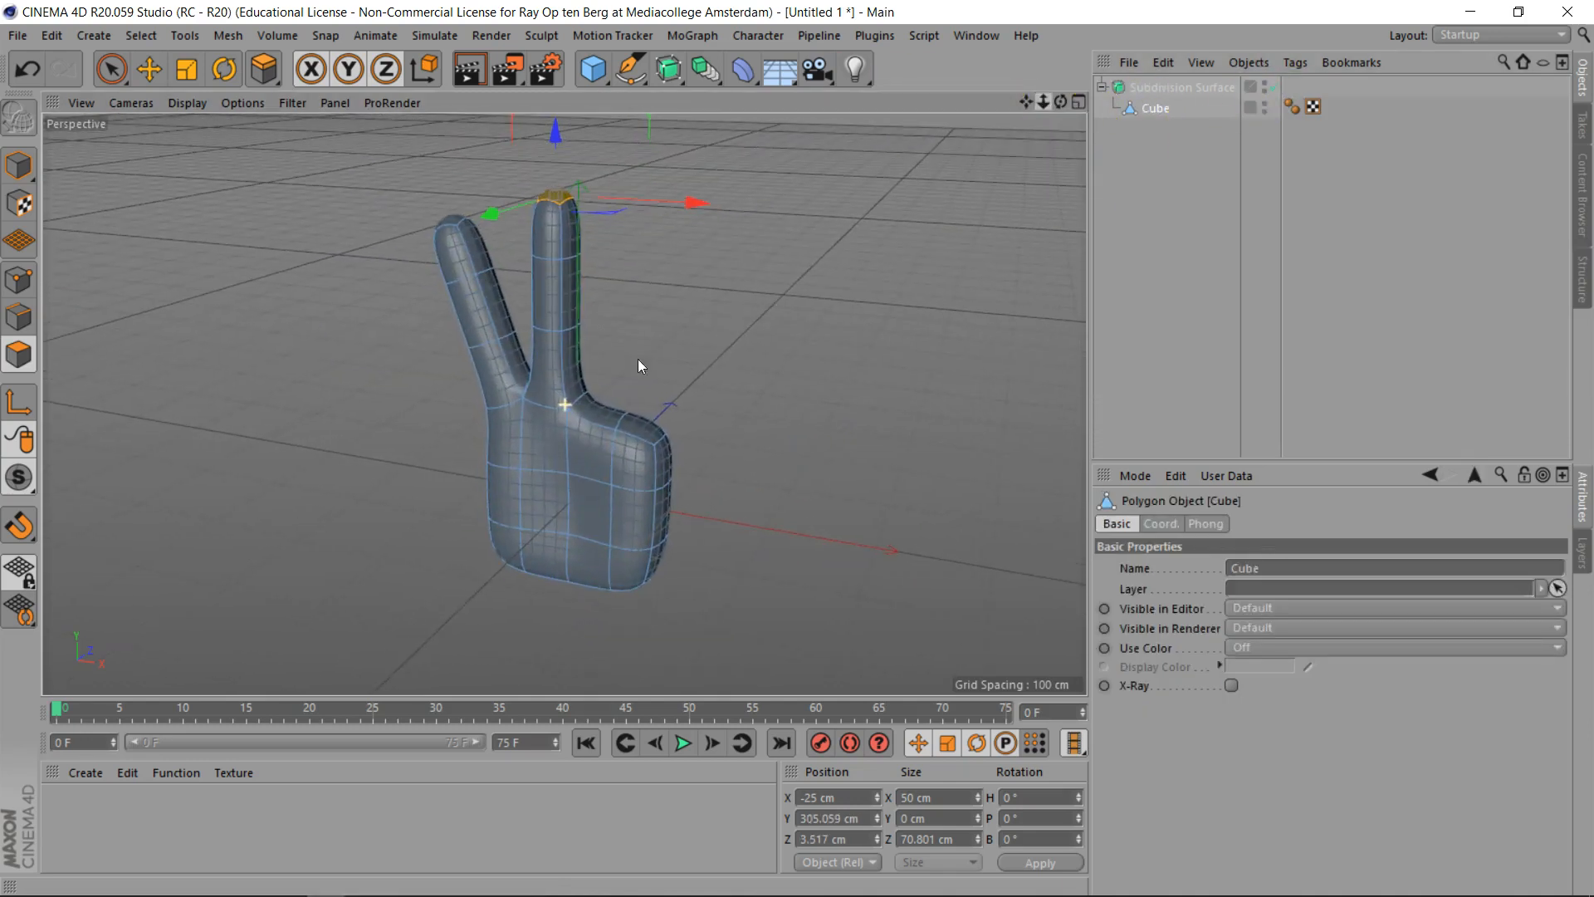
{"action": "left_click_drag", "start_coordinate": [1061, 102], "coordinate": [874, 201]}
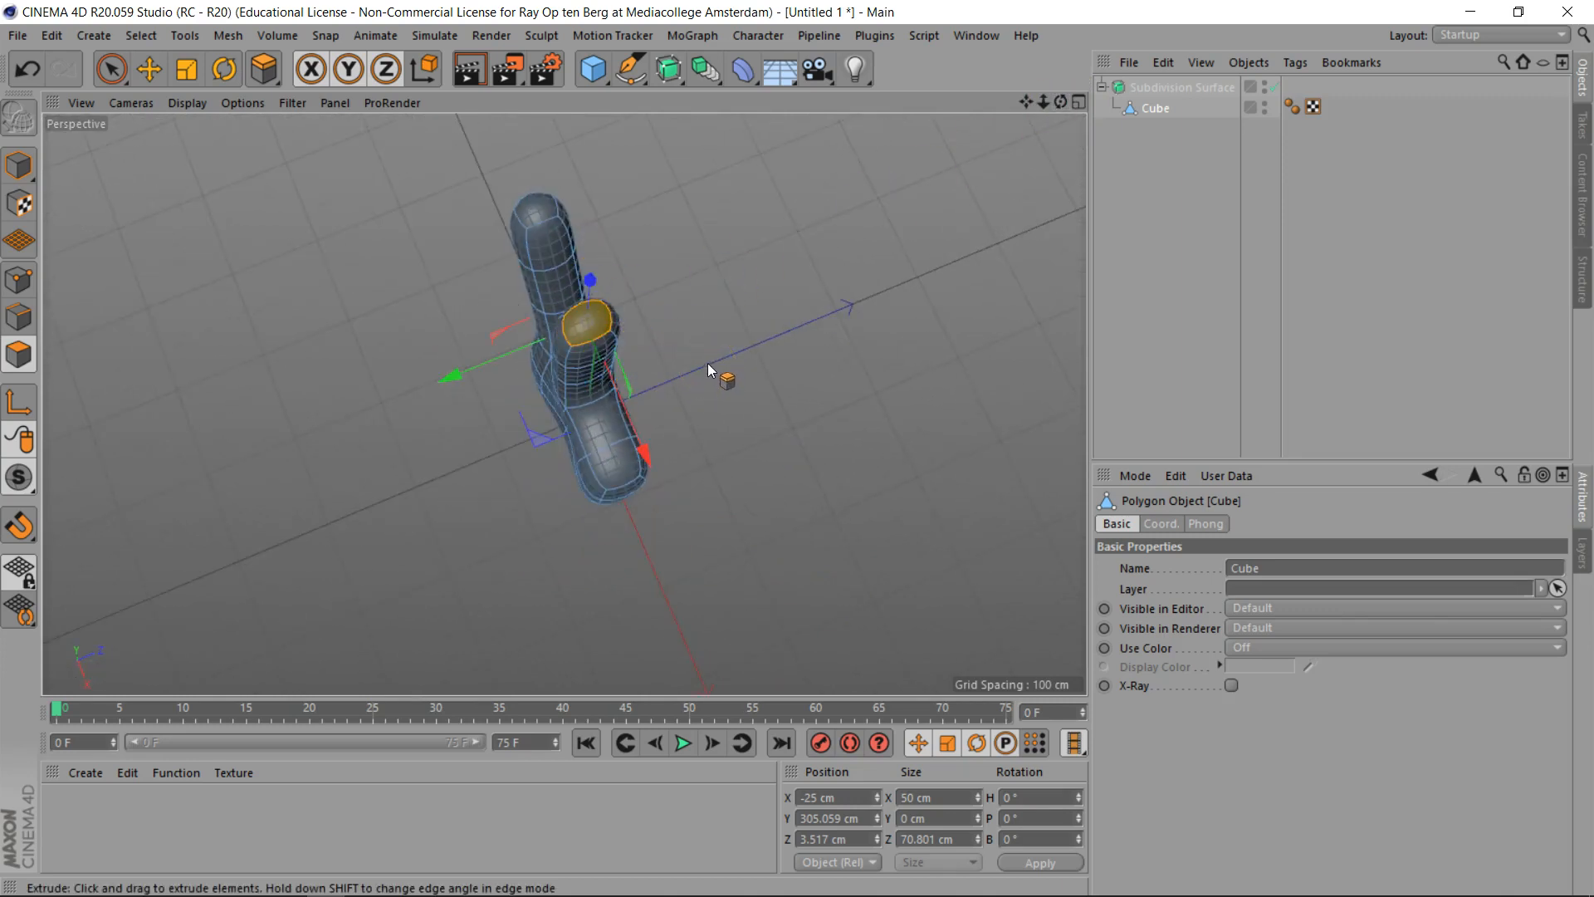
{"action": "left_click_drag", "start_coordinate": [1059, 104], "coordinate": [797, 449]}
In edge mode, select the upright finger's three front vertical edges at X 0, disable smoothing, and push them in to about Z -21 cm
{"action": "left_click", "coordinate": [111, 70]}
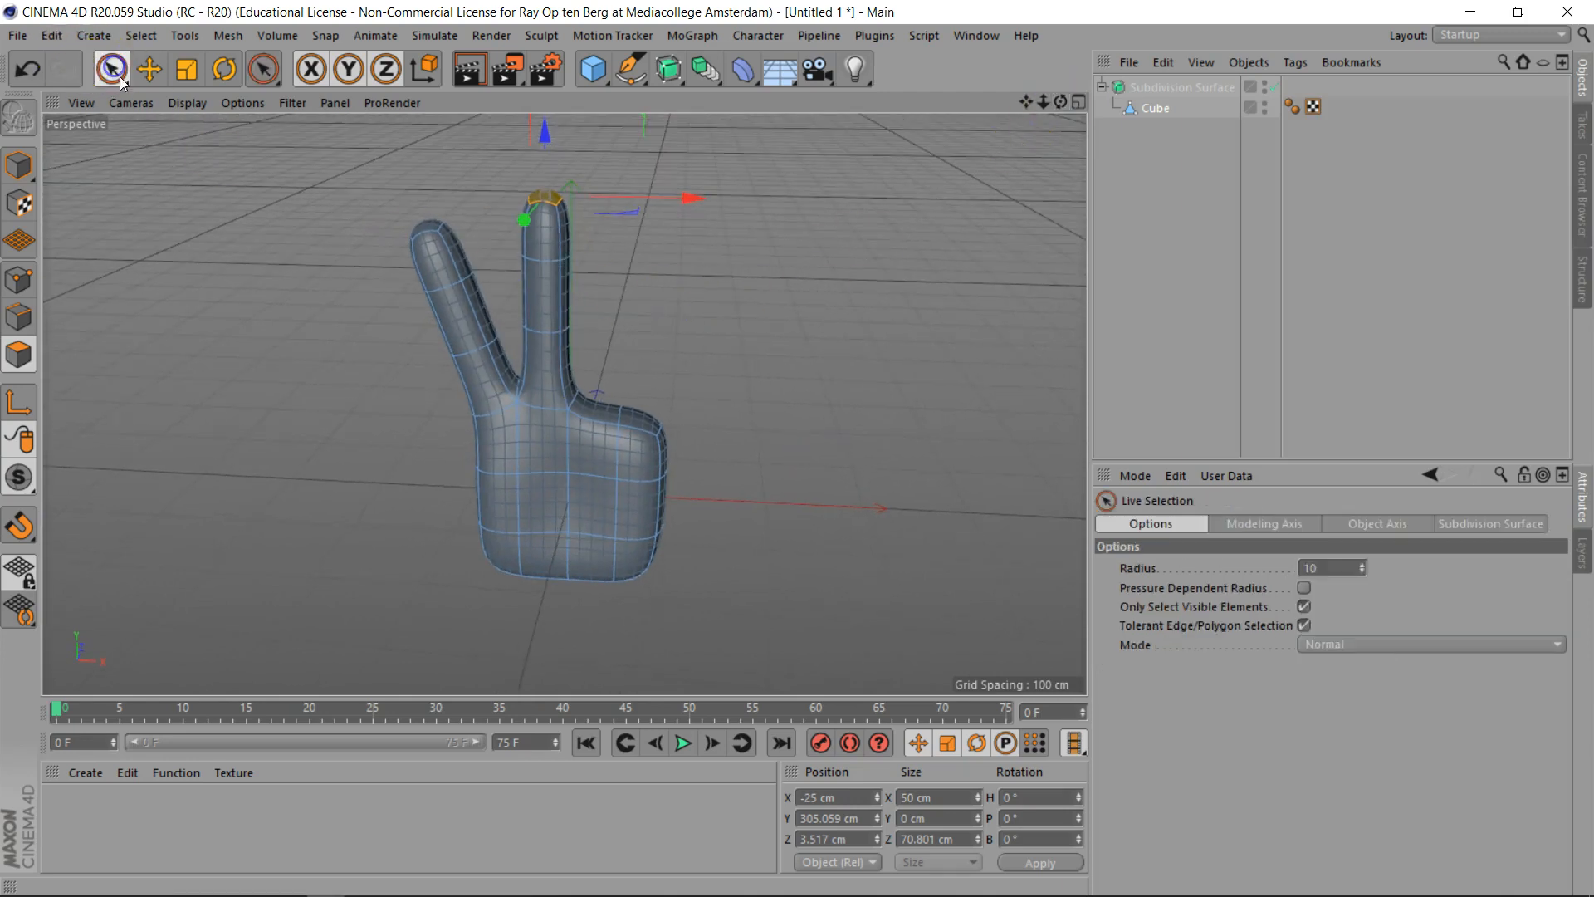
{"action": "left_click", "coordinate": [19, 316]}
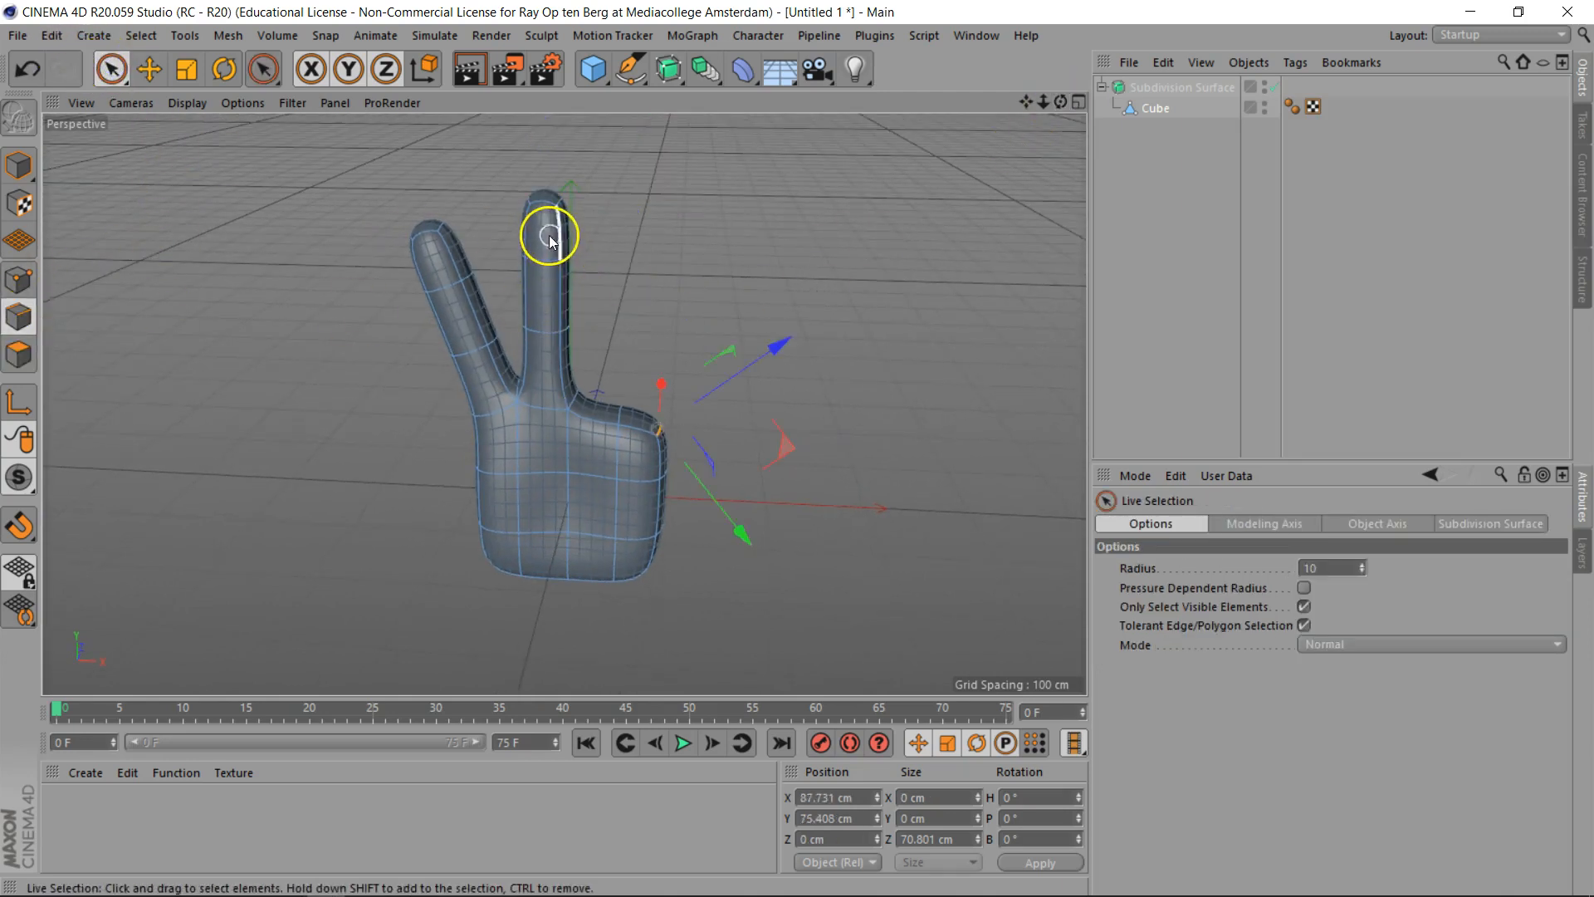
{"action": "left_click_drag", "start_coordinate": [554, 211], "coordinate": [556, 303]}
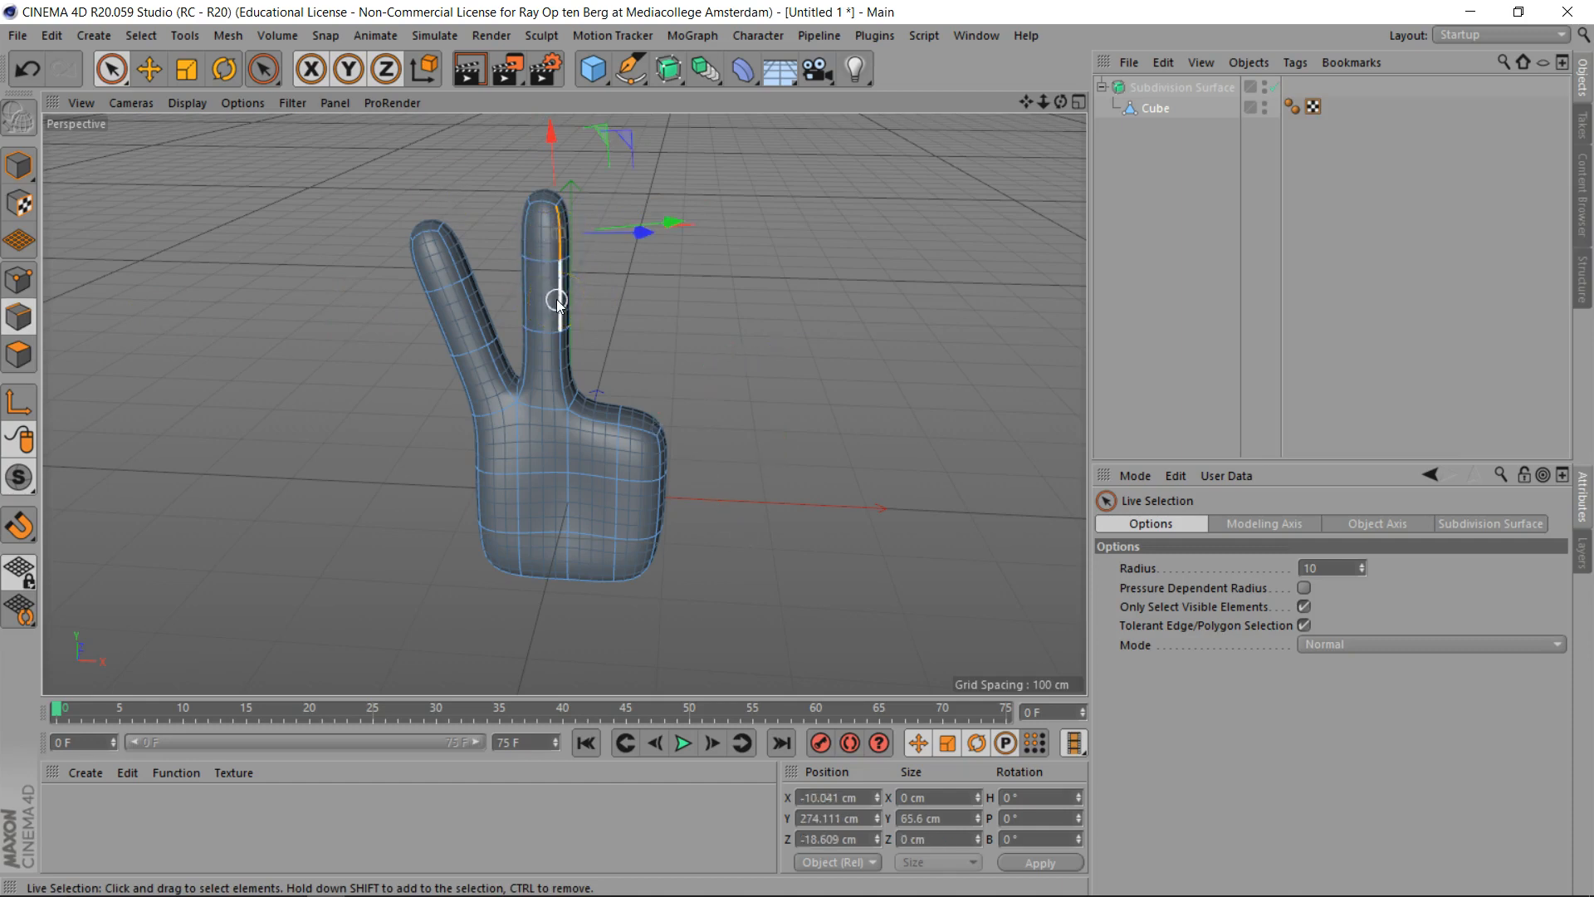
{"action": "mouse_move", "coordinate": [556, 301]}
{"action": "left_mouse_down"}
{"action": "mouse_move", "coordinate": [544, 329]}
{"action": "mouse_move", "coordinate": [562, 372]}
{"action": "left_mouse_up"}
{"action": "left_click_drag", "start_coordinate": [1058, 112], "coordinate": [840, 346]}
{"action": "left_click_drag", "start_coordinate": [716, 351], "coordinate": [730, 350]}
{"action": "key", "text": "q"}
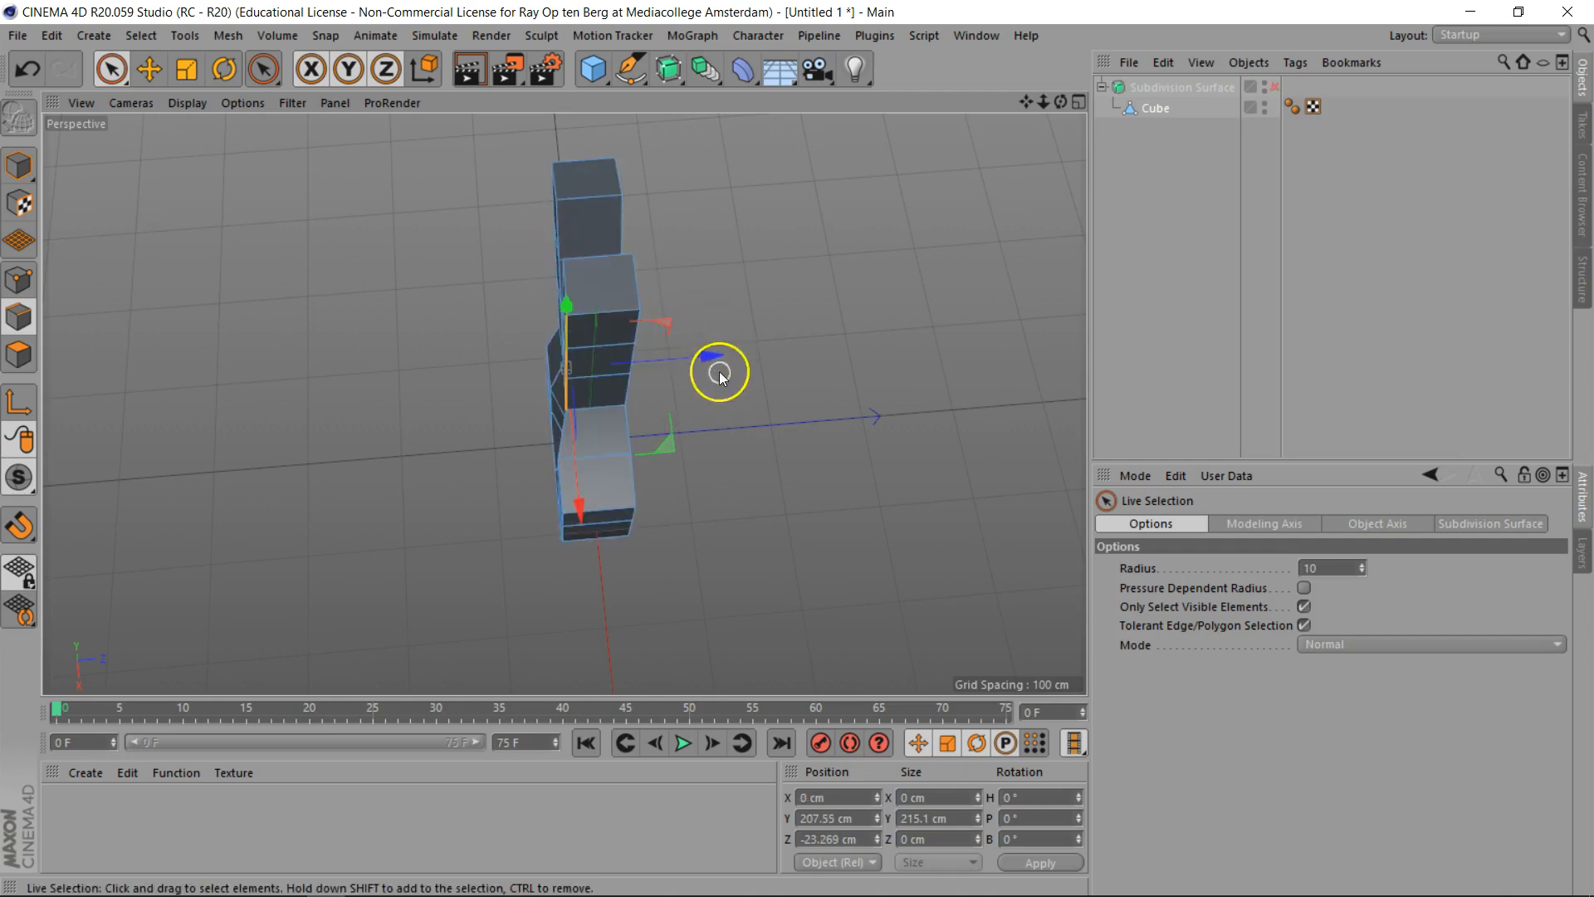
{"action": "left_click_drag", "start_coordinate": [710, 357], "coordinate": [712, 355]}
{"action": "left_click_drag", "start_coordinate": [1060, 102], "coordinate": [797, 450]}
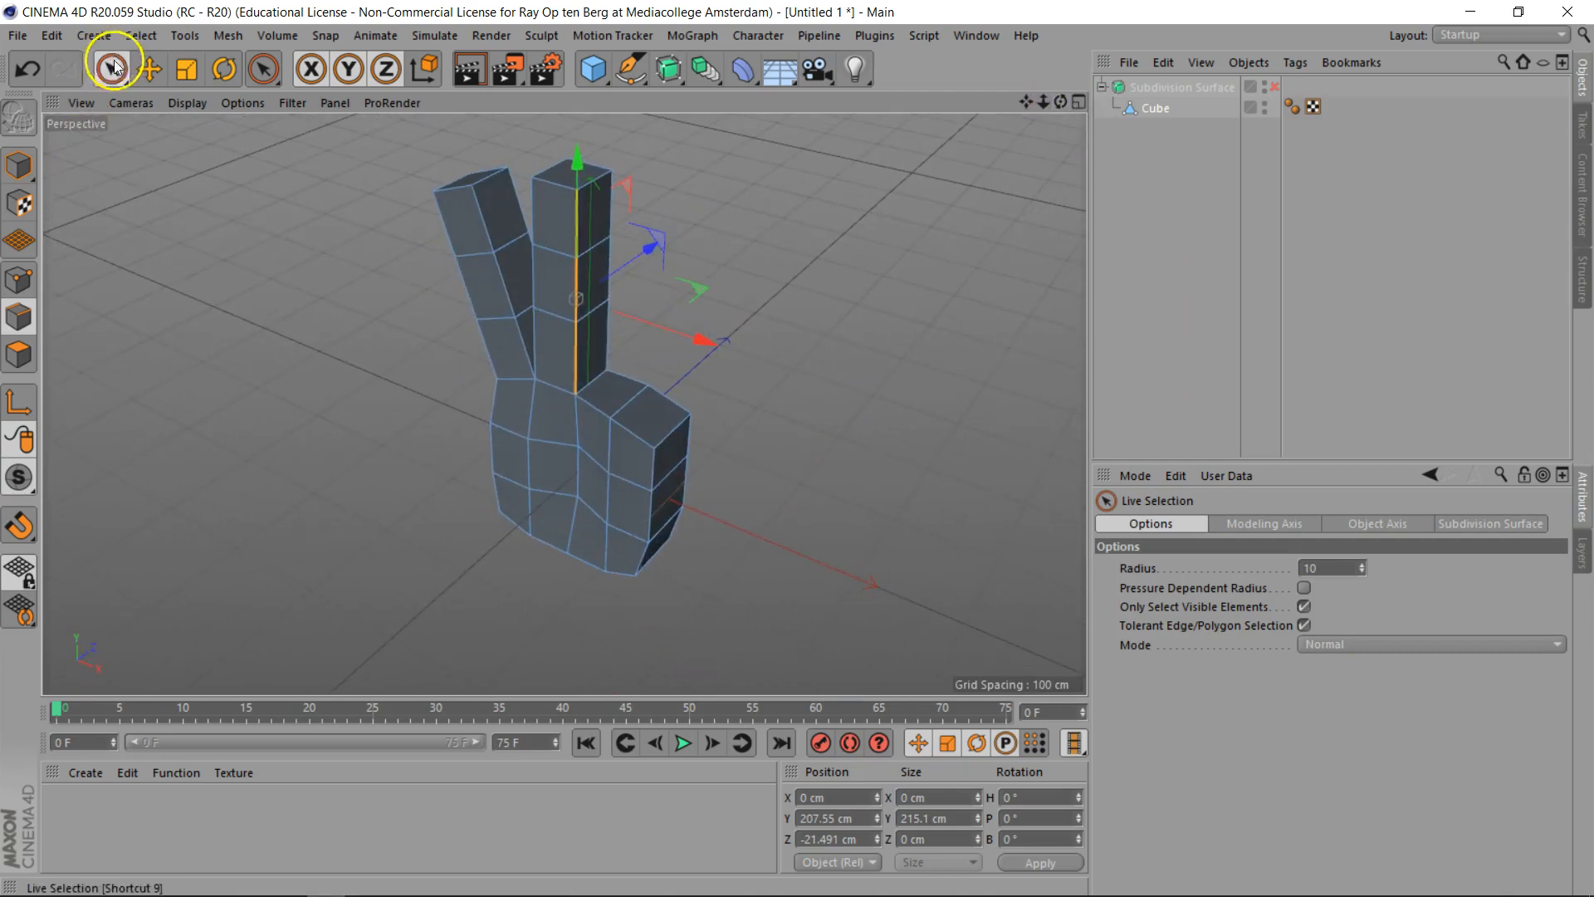
In polygon mode, select the three front polygons of the upright finger and push them inward to about Z -13 cm
{"action": "left_click", "coordinate": [18, 353]}
{"action": "left_click", "coordinate": [570, 176]}
{"action": "left_click_drag", "start_coordinate": [558, 228], "coordinate": [555, 335]}
{"action": "left_click_drag", "start_coordinate": [629, 243], "coordinate": [634, 239]}
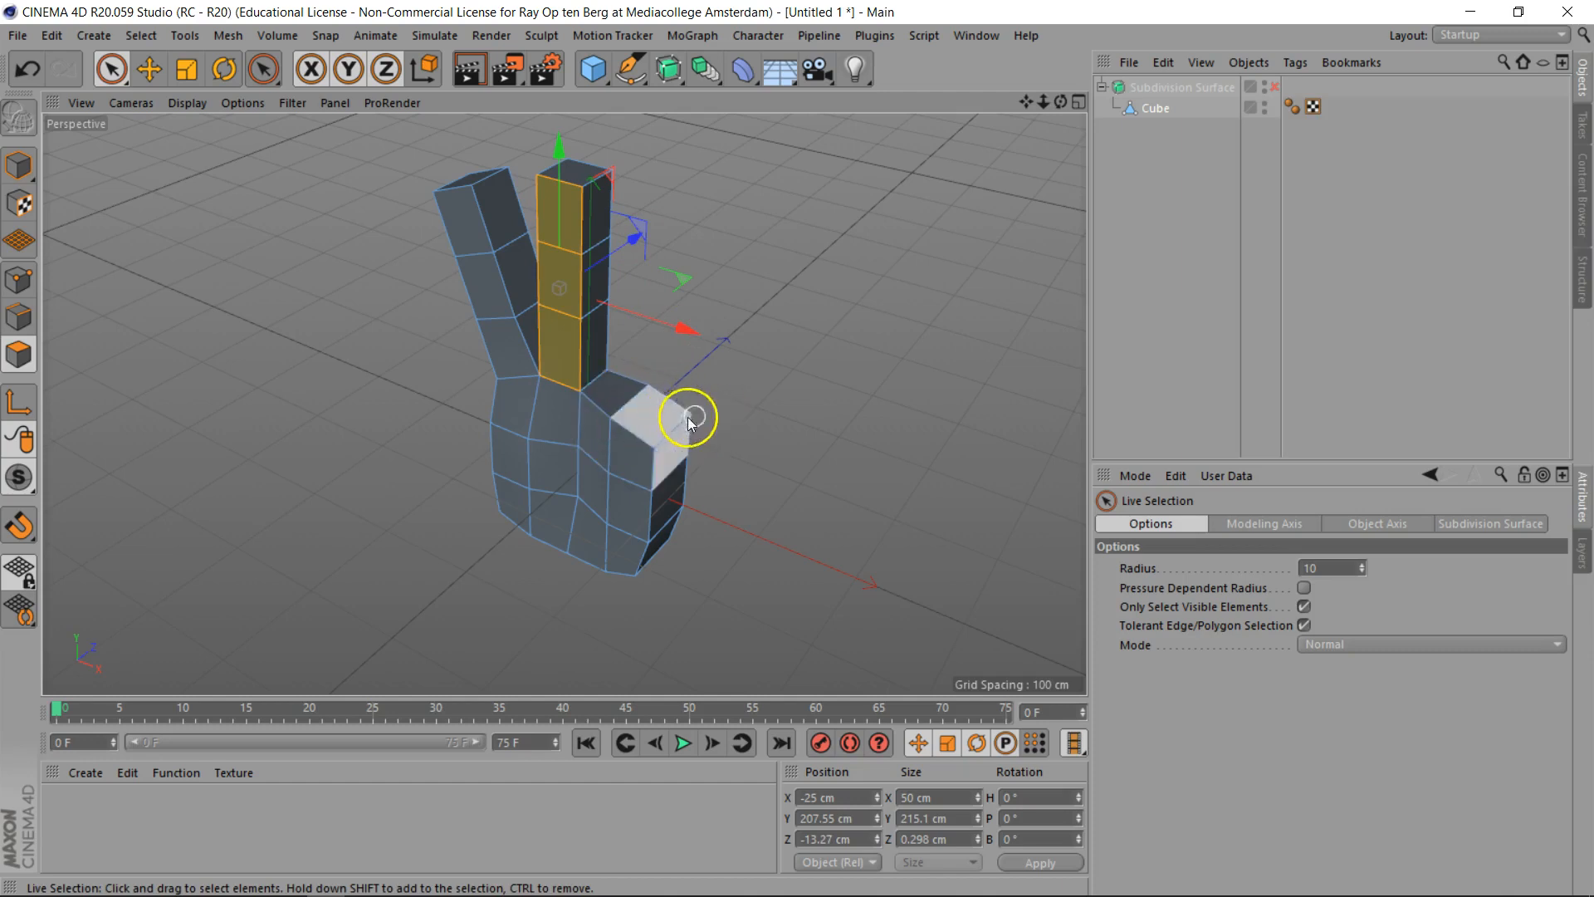
In edge mode, select the edge between the two remaining top polygons of the palm and lower it to about Y 92 cm
{"action": "left_click_drag", "start_coordinate": [790, 448], "coordinate": [797, 449], "text": "alt"}
{"action": "scroll", "coordinate": [573, 394], "scroll_direction": "up", "scroll_amount": 5}
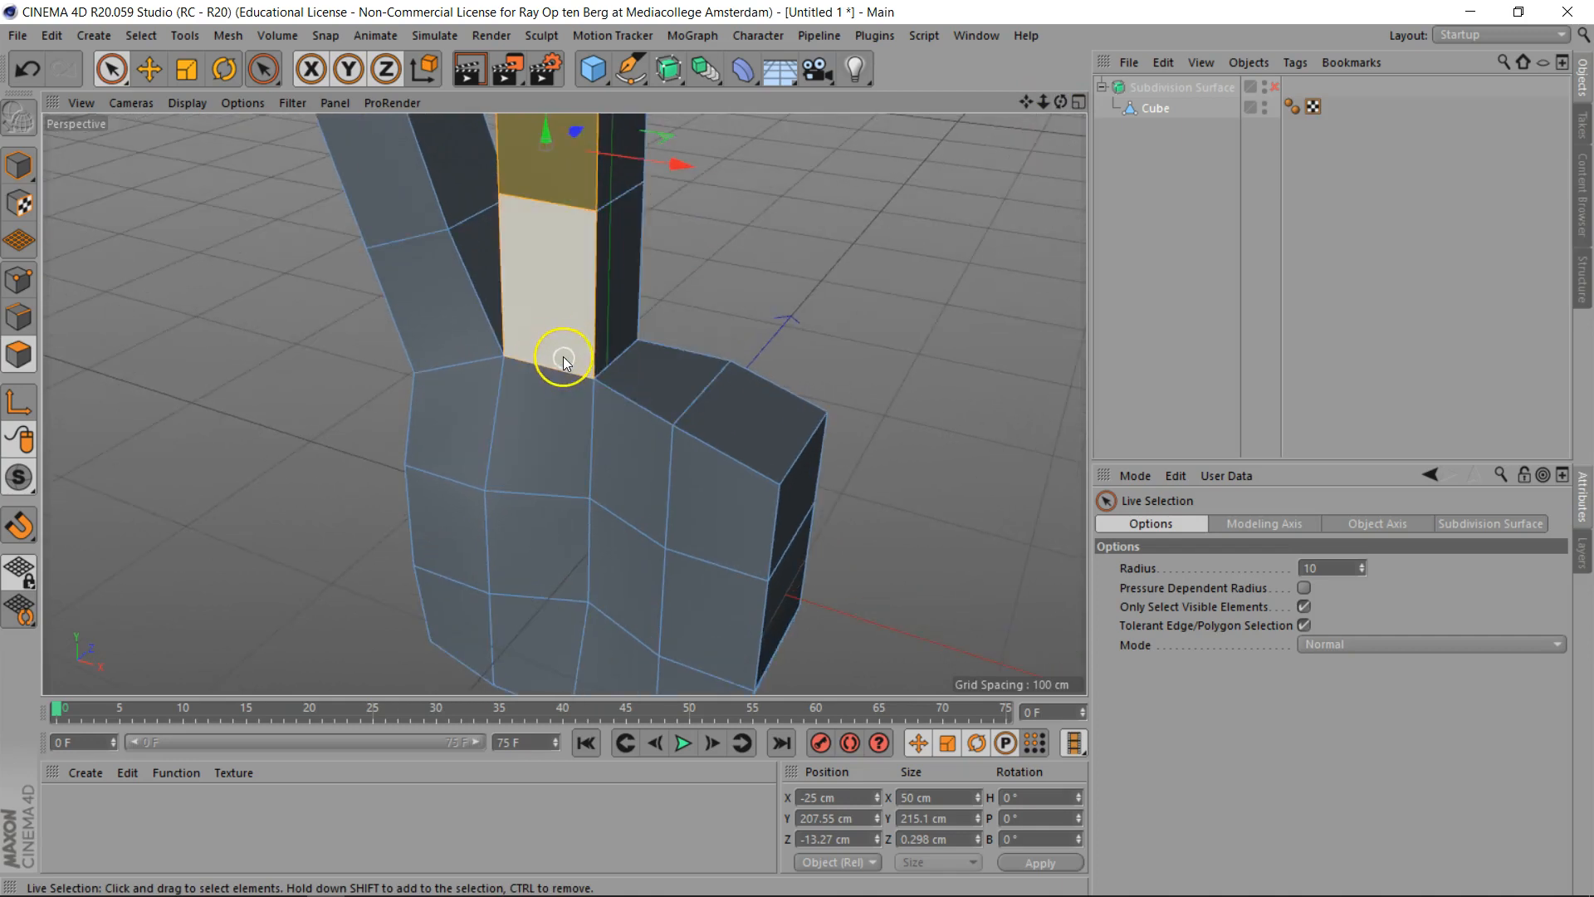
{"action": "left_click", "coordinate": [562, 362], "text": "shift"}
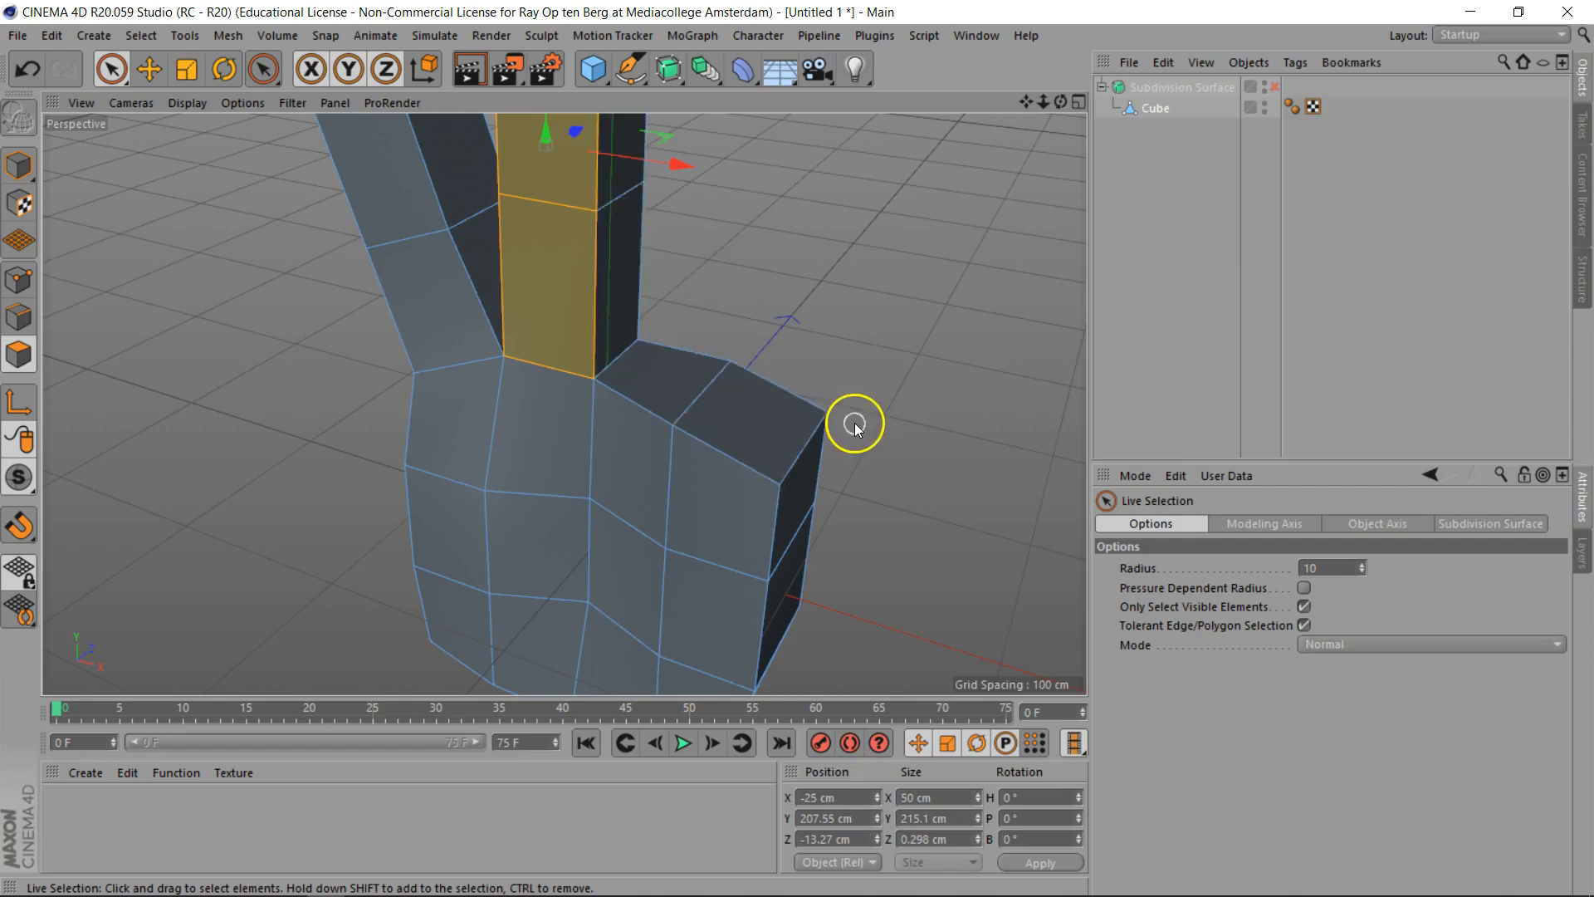
{"action": "left_click", "coordinate": [800, 395]}
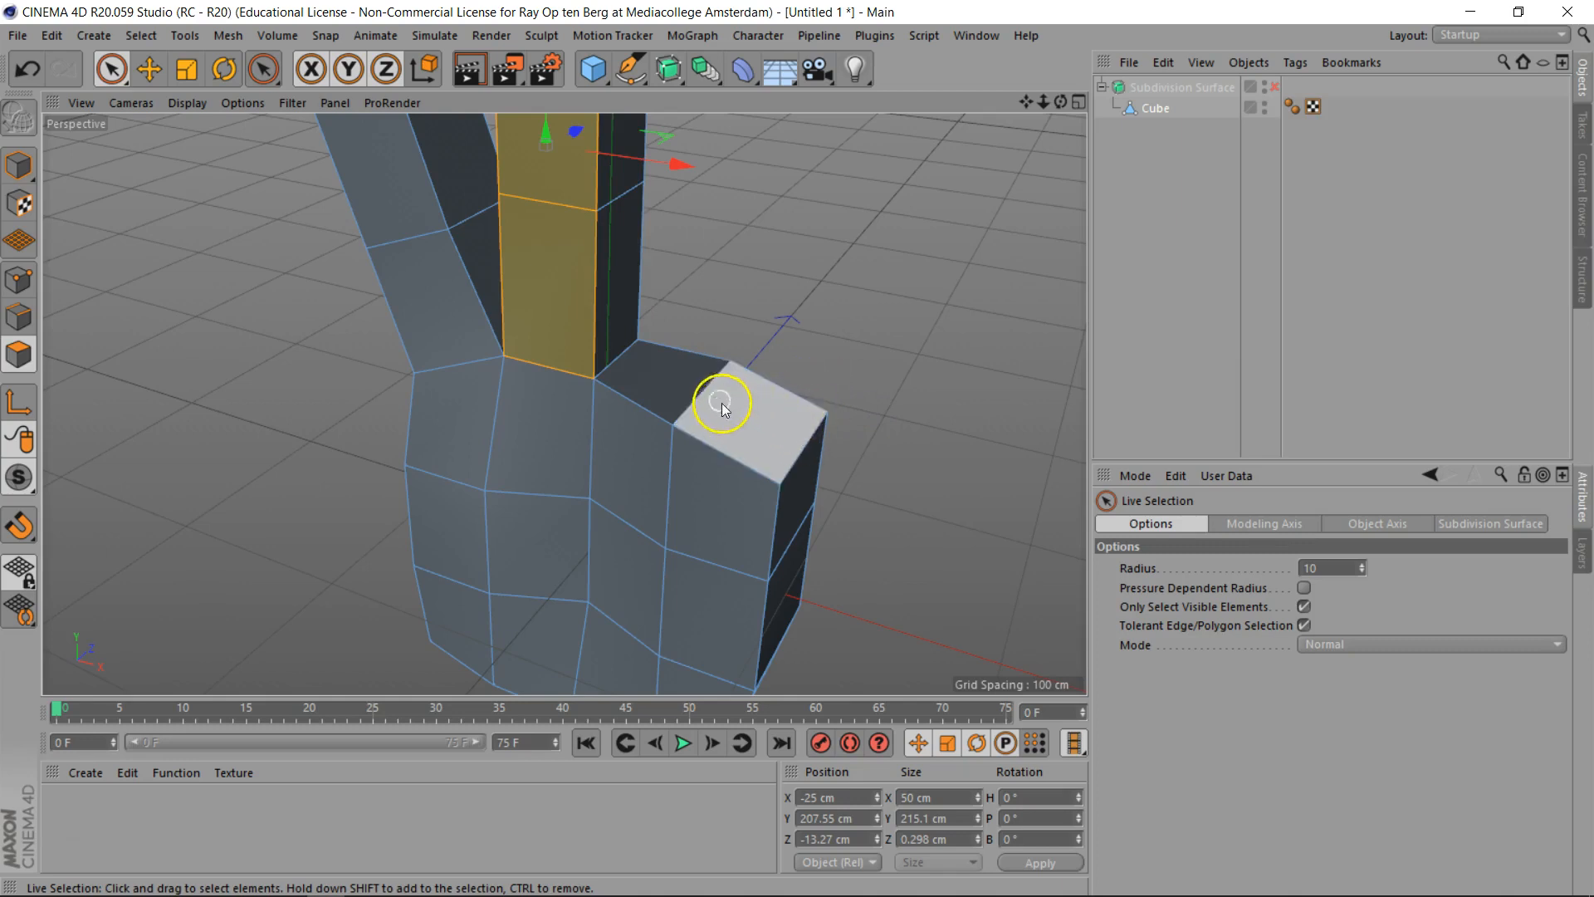
{"action": "left_click", "coordinate": [35, 318]}
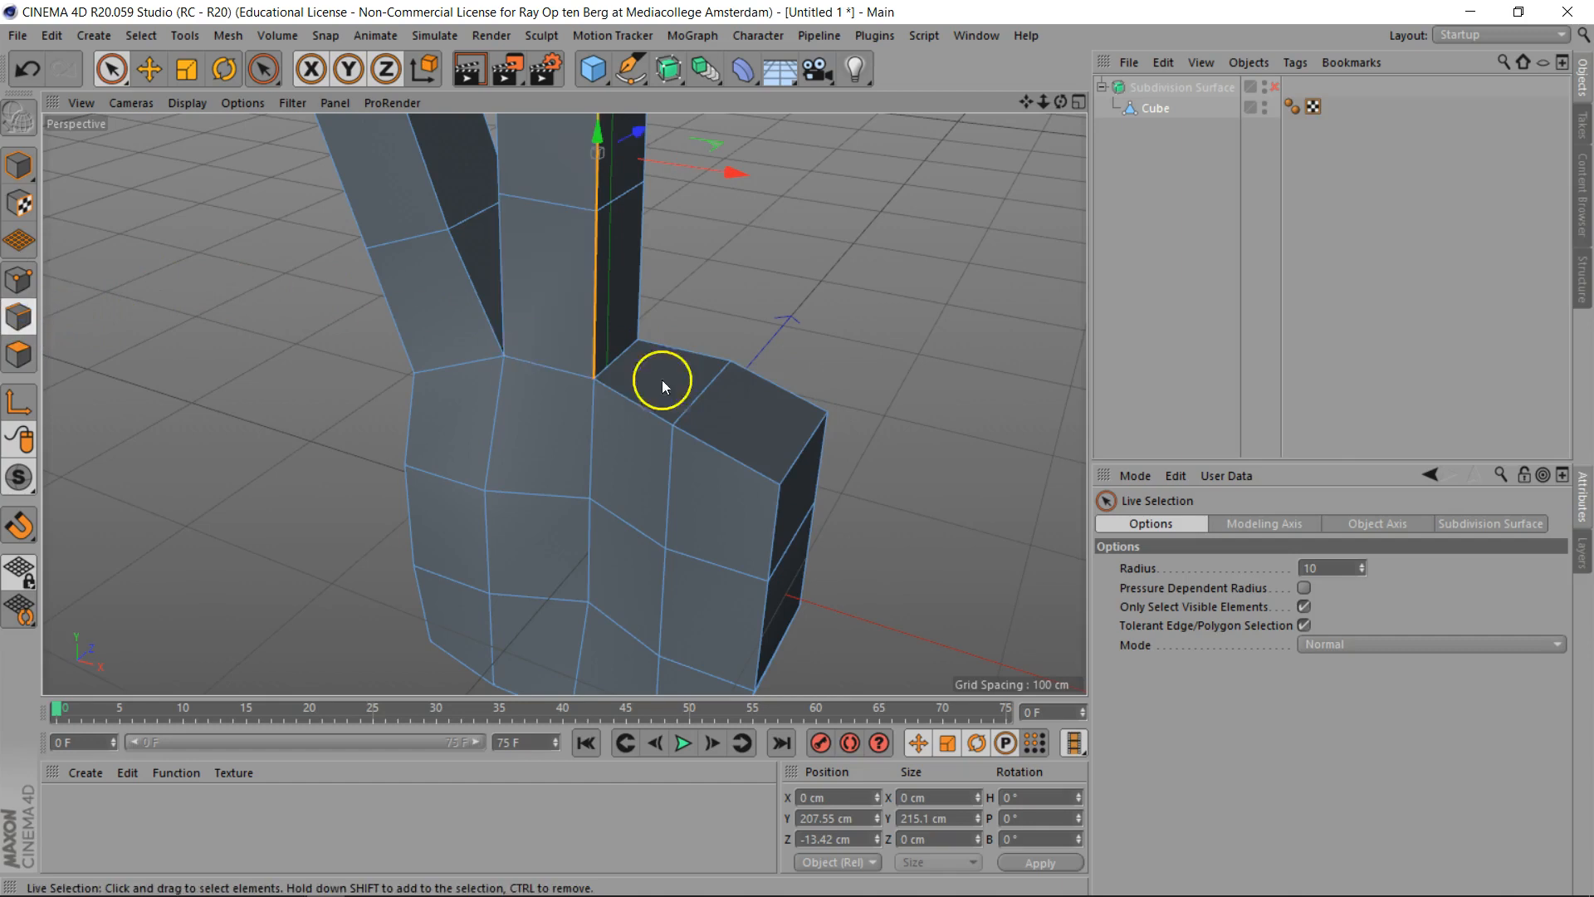
{"action": "left_click", "coordinate": [702, 390]}
{"action": "left_click_drag", "start_coordinate": [735, 263], "coordinate": [734, 279]}
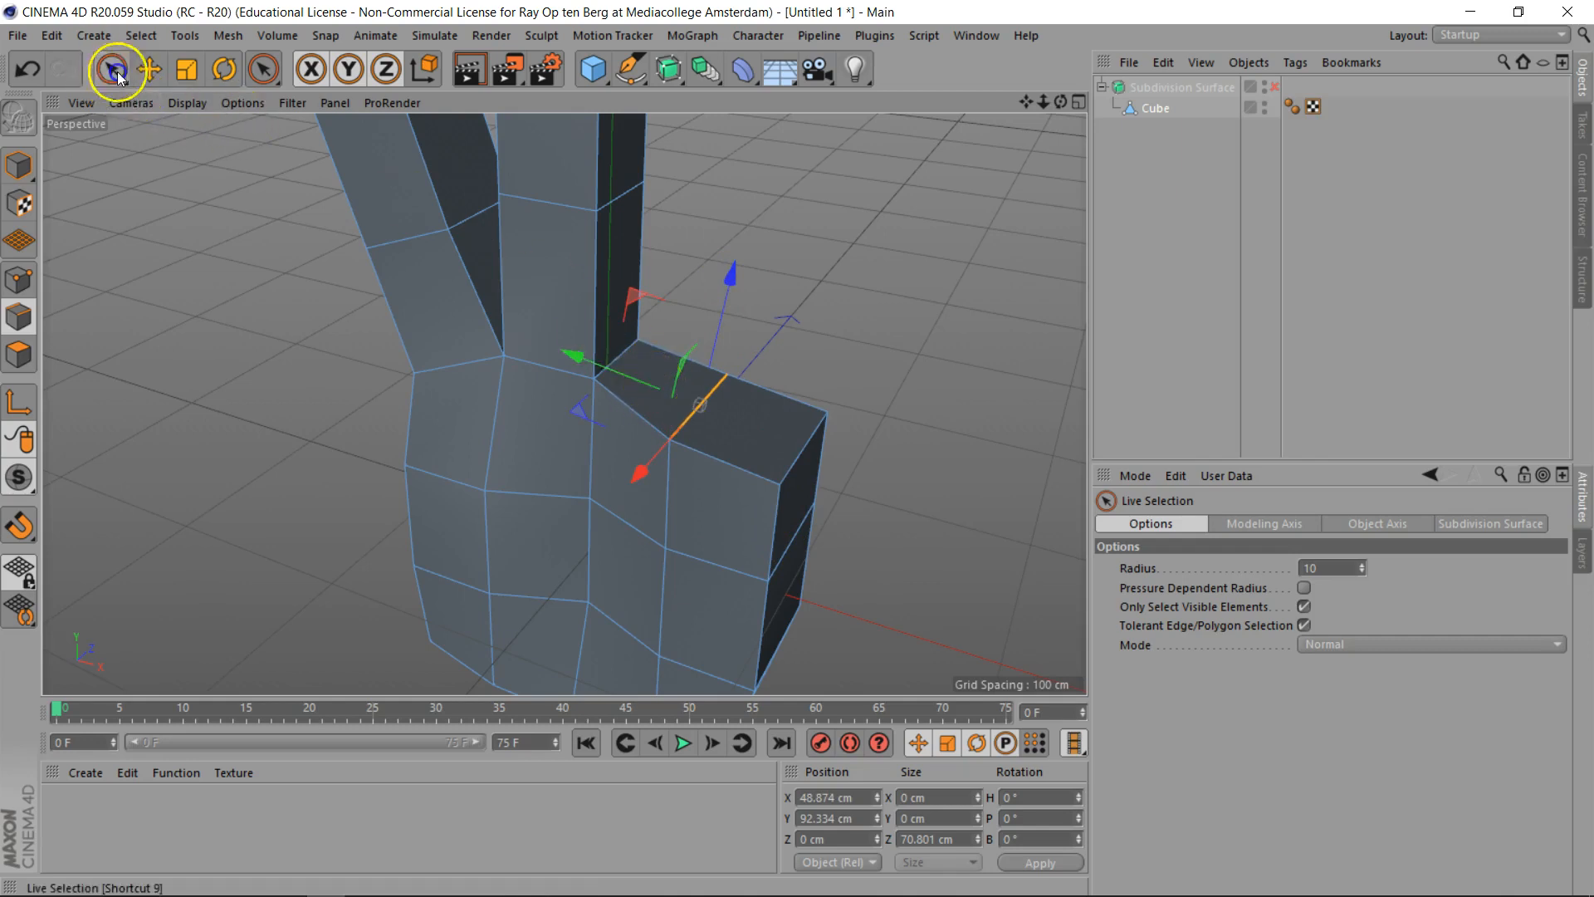
In polygon mode, extrude the top polygon beside the upright finger three times to form a third finger, up to about Y 314 cm
{"action": "left_click", "coordinate": [20, 357]}
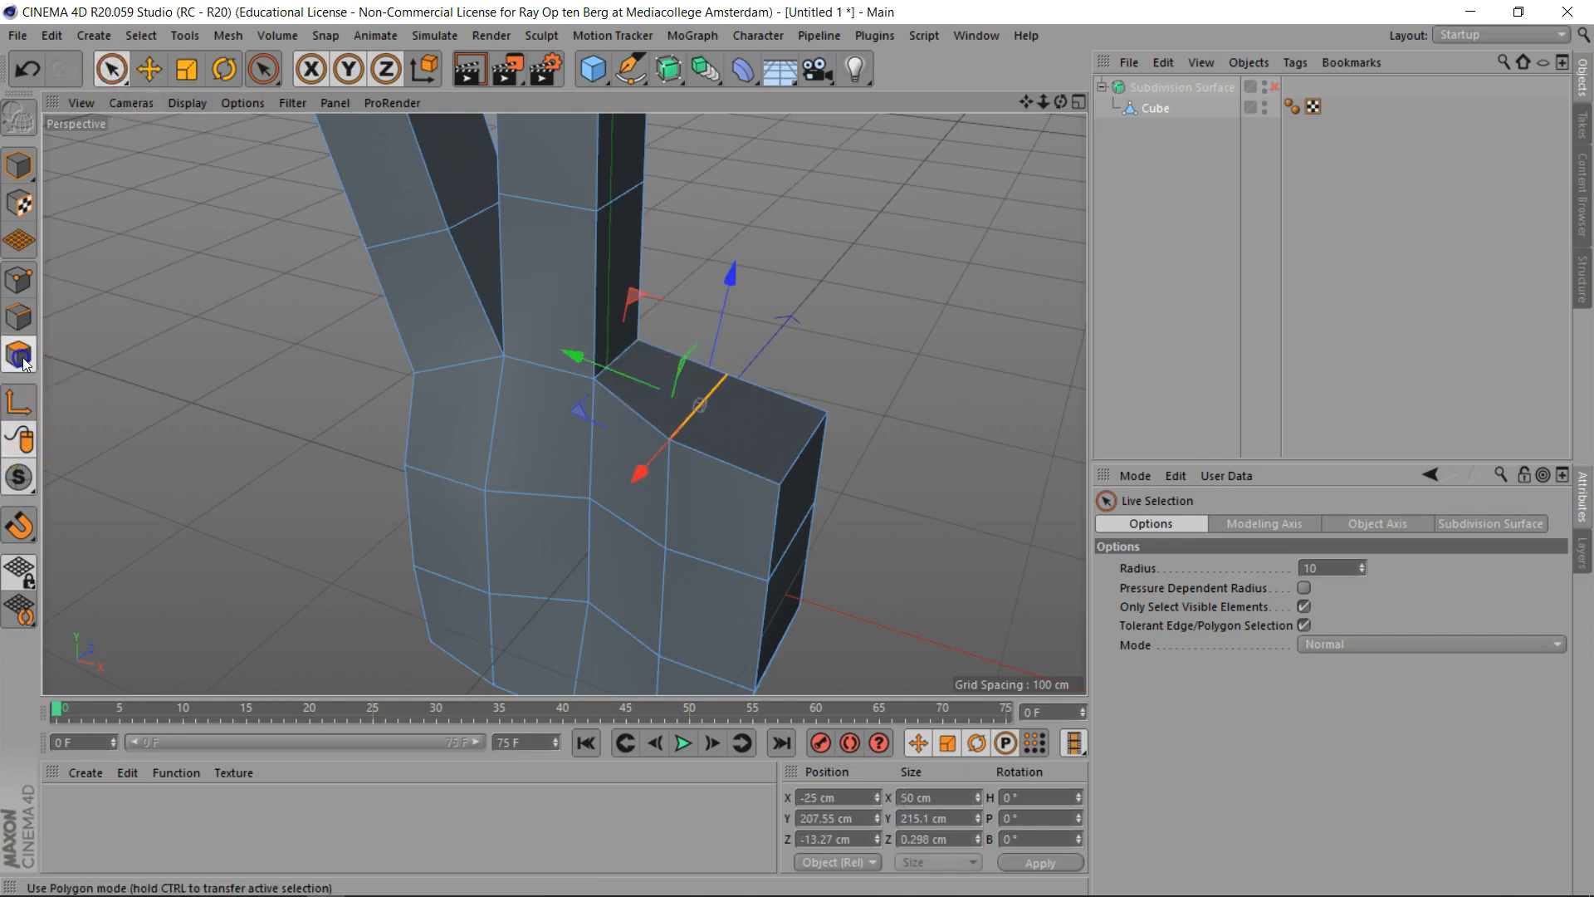
{"action": "left_click", "coordinate": [662, 380]}
{"action": "key", "text": "d"}
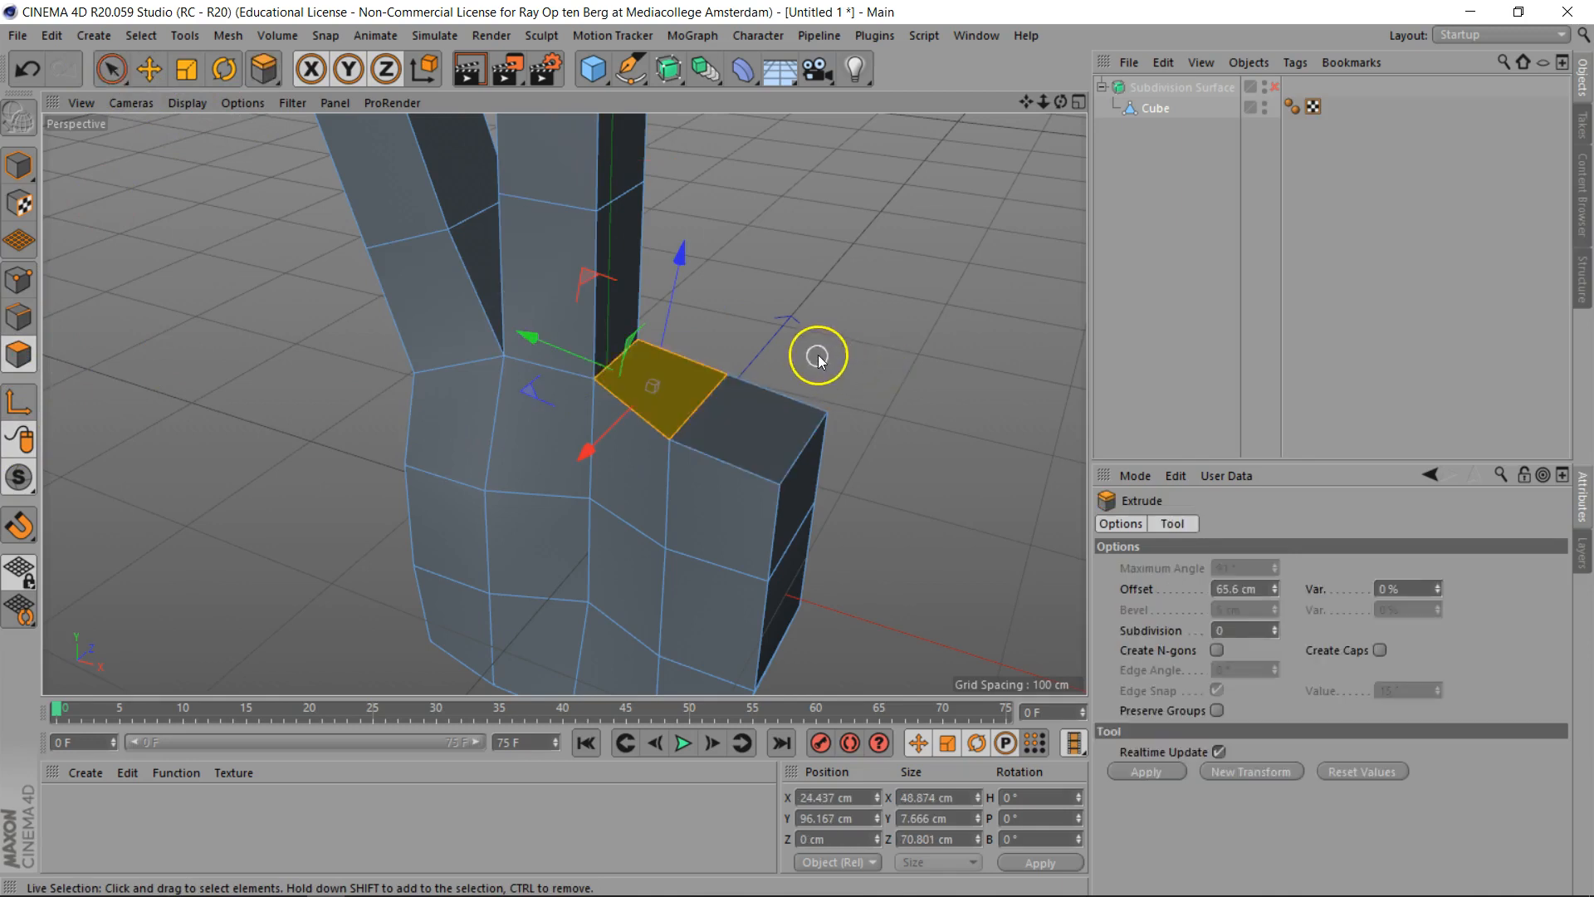
{"action": "left_click_drag", "start_coordinate": [800, 356], "coordinate": [797, 449]}
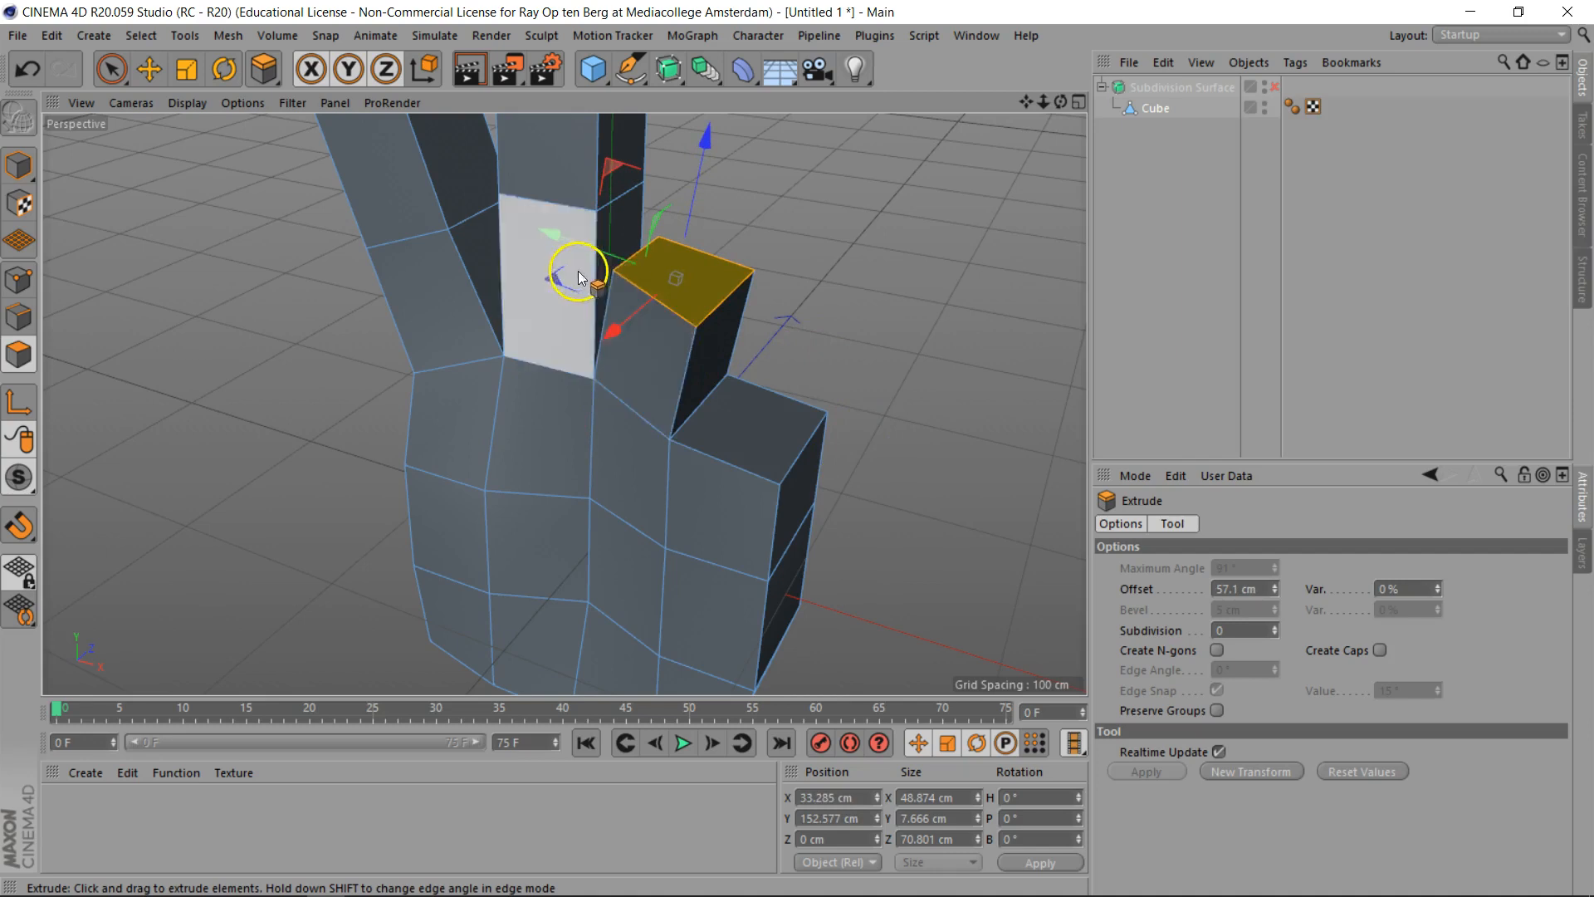
{"action": "mouse_move", "coordinate": [1060, 102]}
{"action": "left_mouse_down"}
{"action": "mouse_move", "coordinate": [797, 451]}
{"action": "mouse_move", "coordinate": [1044, 102]}
{"action": "left_mouse_up"}
{"action": "left_click_drag", "start_coordinate": [655, 162], "coordinate": [676, 137]}
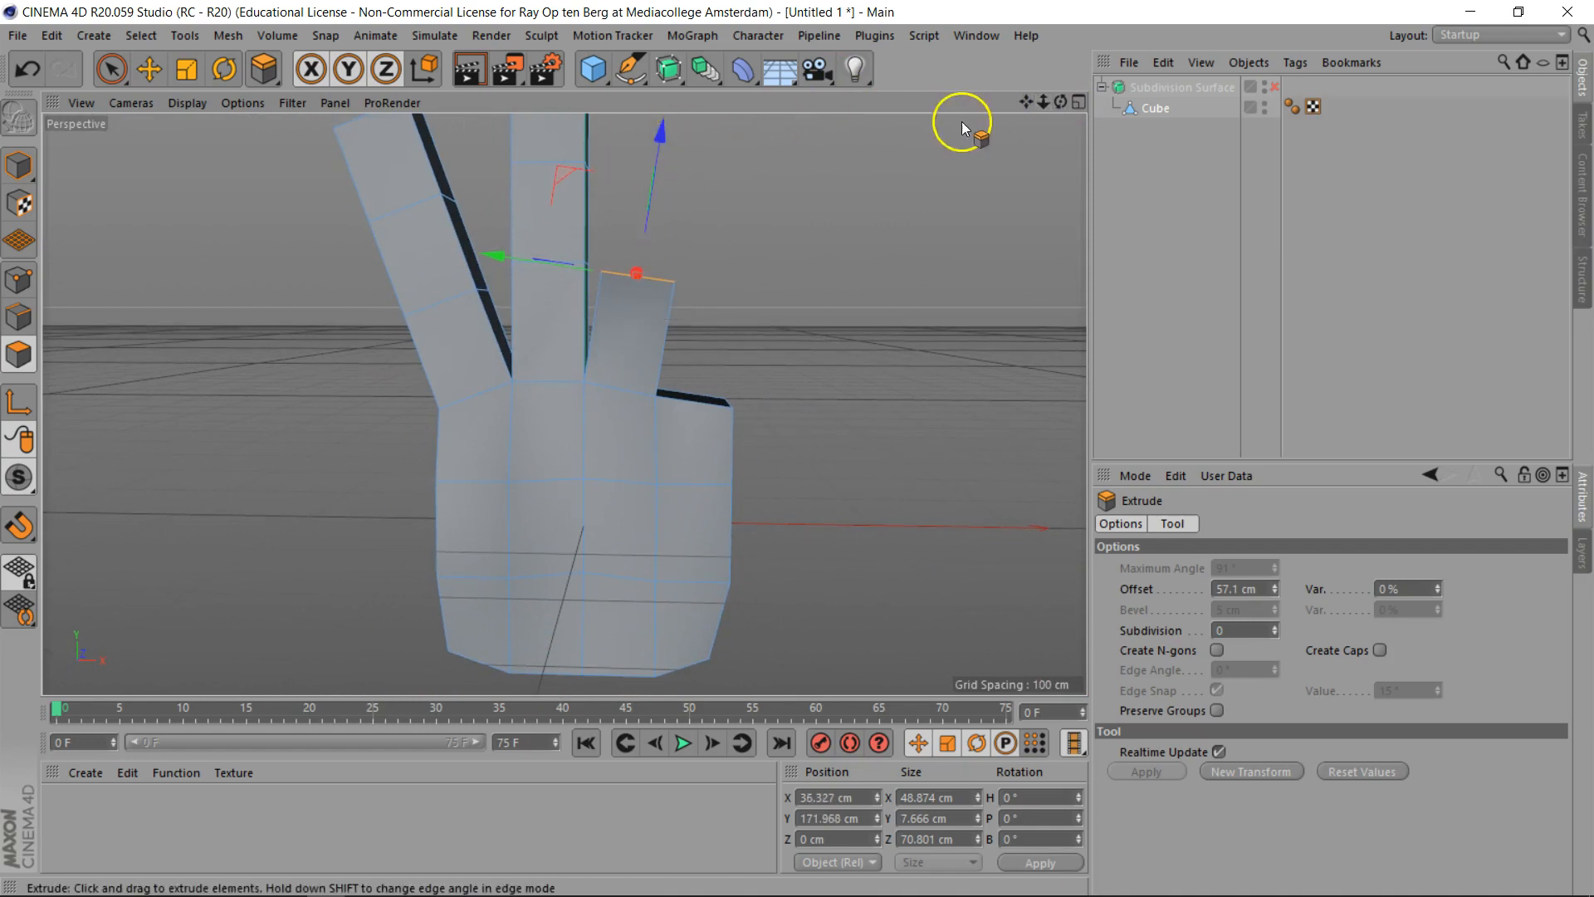
{"action": "left_click_drag", "start_coordinate": [1043, 102], "coordinate": [797, 451]}
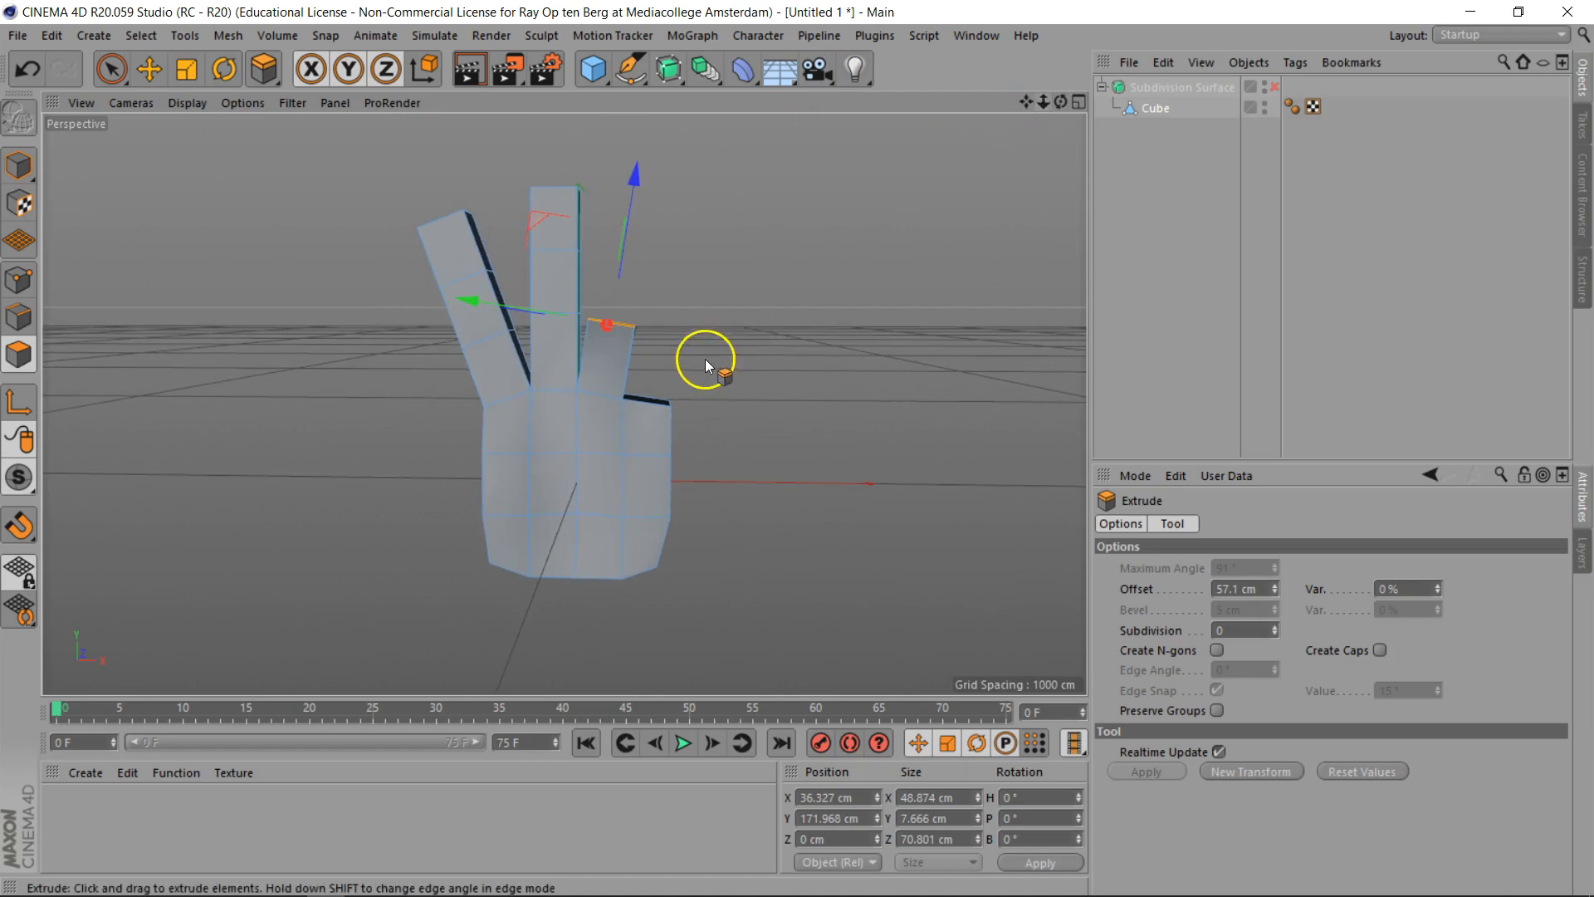
{"action": "left_click_drag", "start_coordinate": [695, 366], "coordinate": [798, 450]}
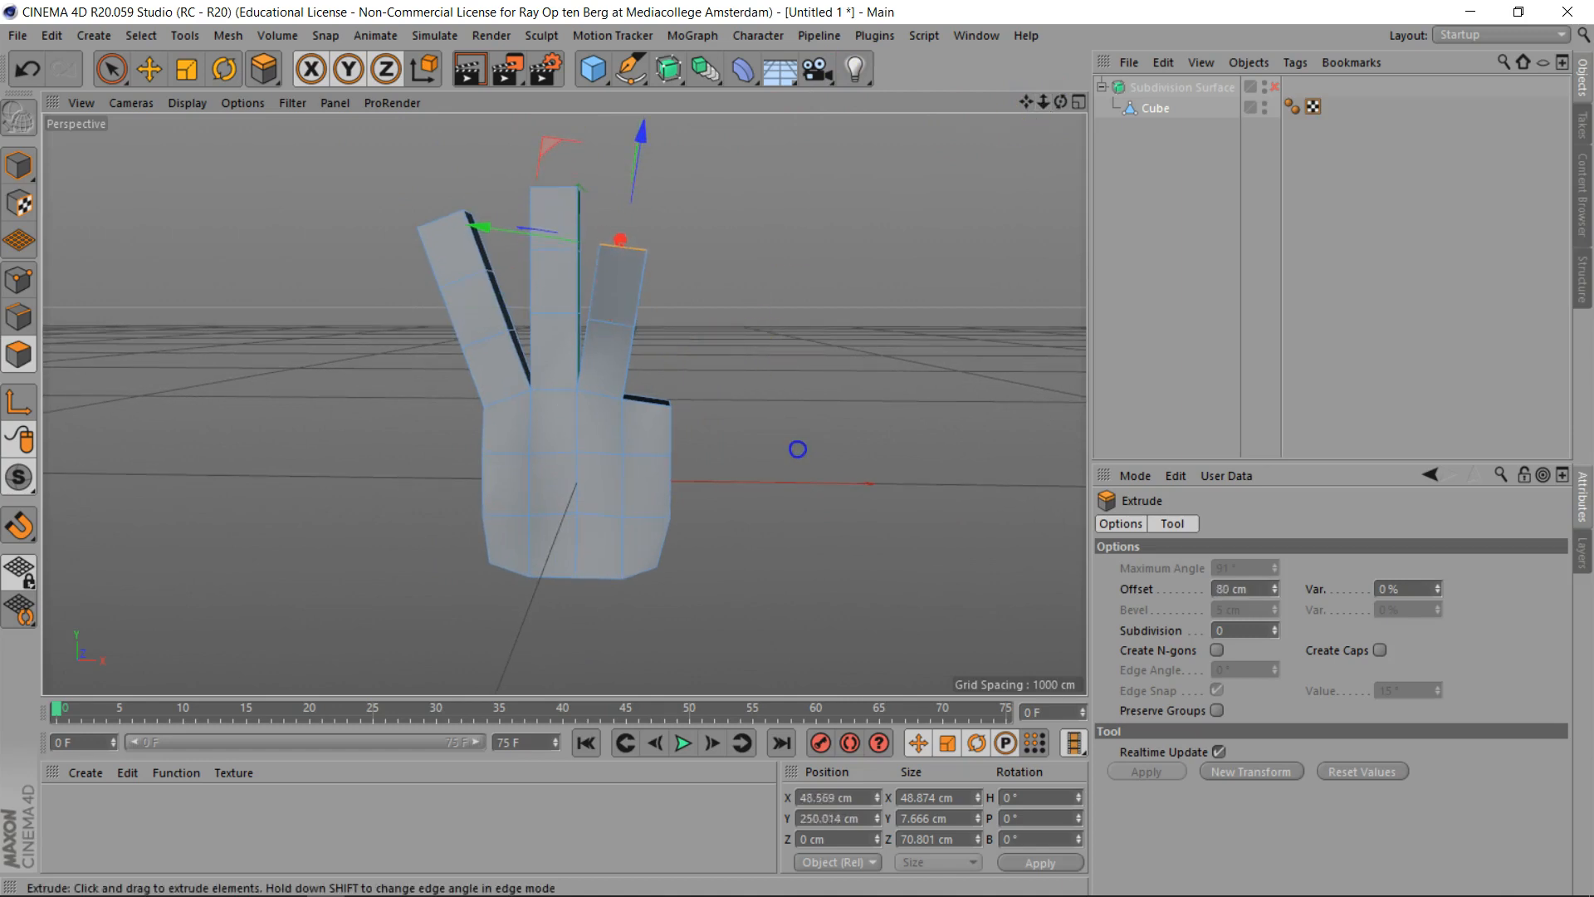
{"action": "left_click_drag", "start_coordinate": [692, 360], "coordinate": [797, 449]}
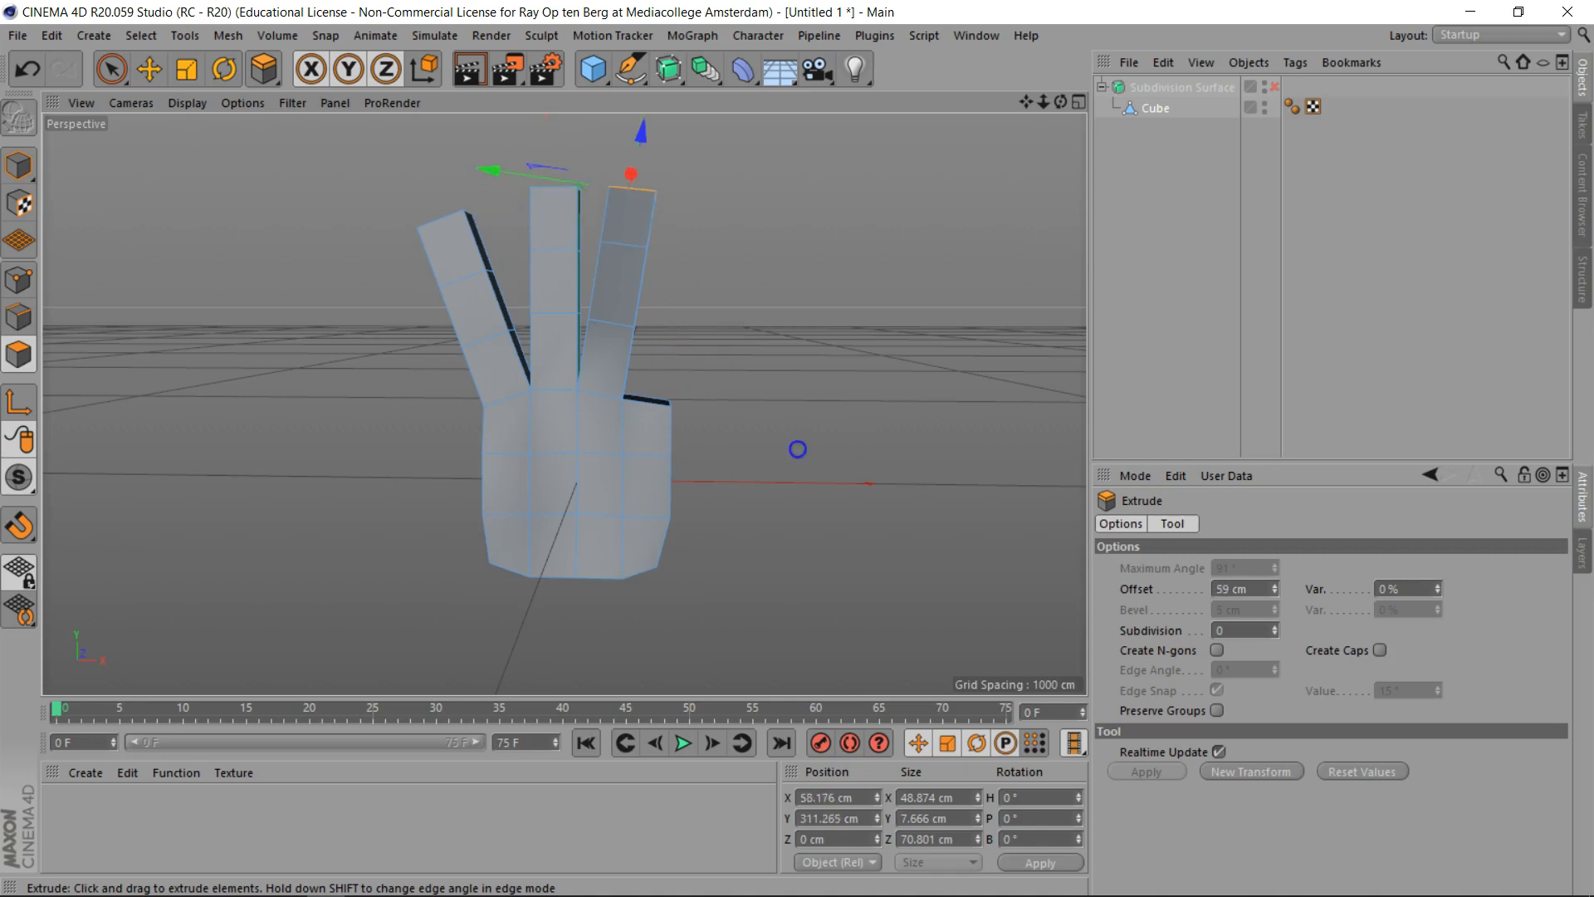
In edge mode, select the third finger's three outer front edges and push them inward to about Z -14 cm
{"action": "left_click_drag", "start_coordinate": [1060, 101], "coordinate": [845, 406]}
{"action": "left_click", "coordinate": [110, 68]}
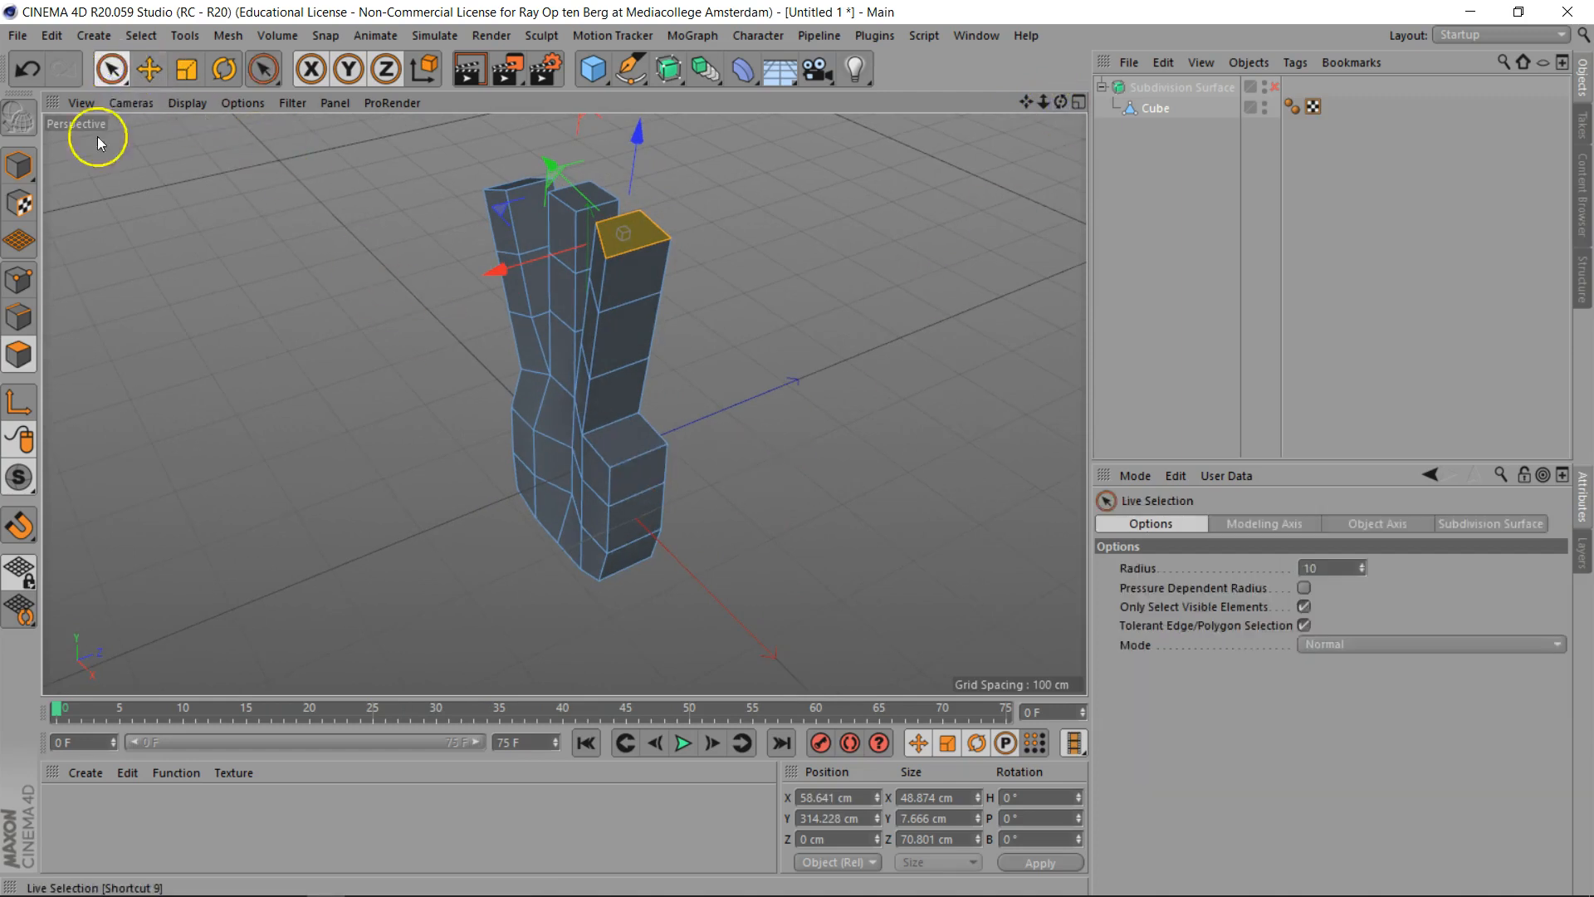
{"action": "left_click", "coordinate": [19, 318]}
{"action": "left_click", "coordinate": [587, 401]}
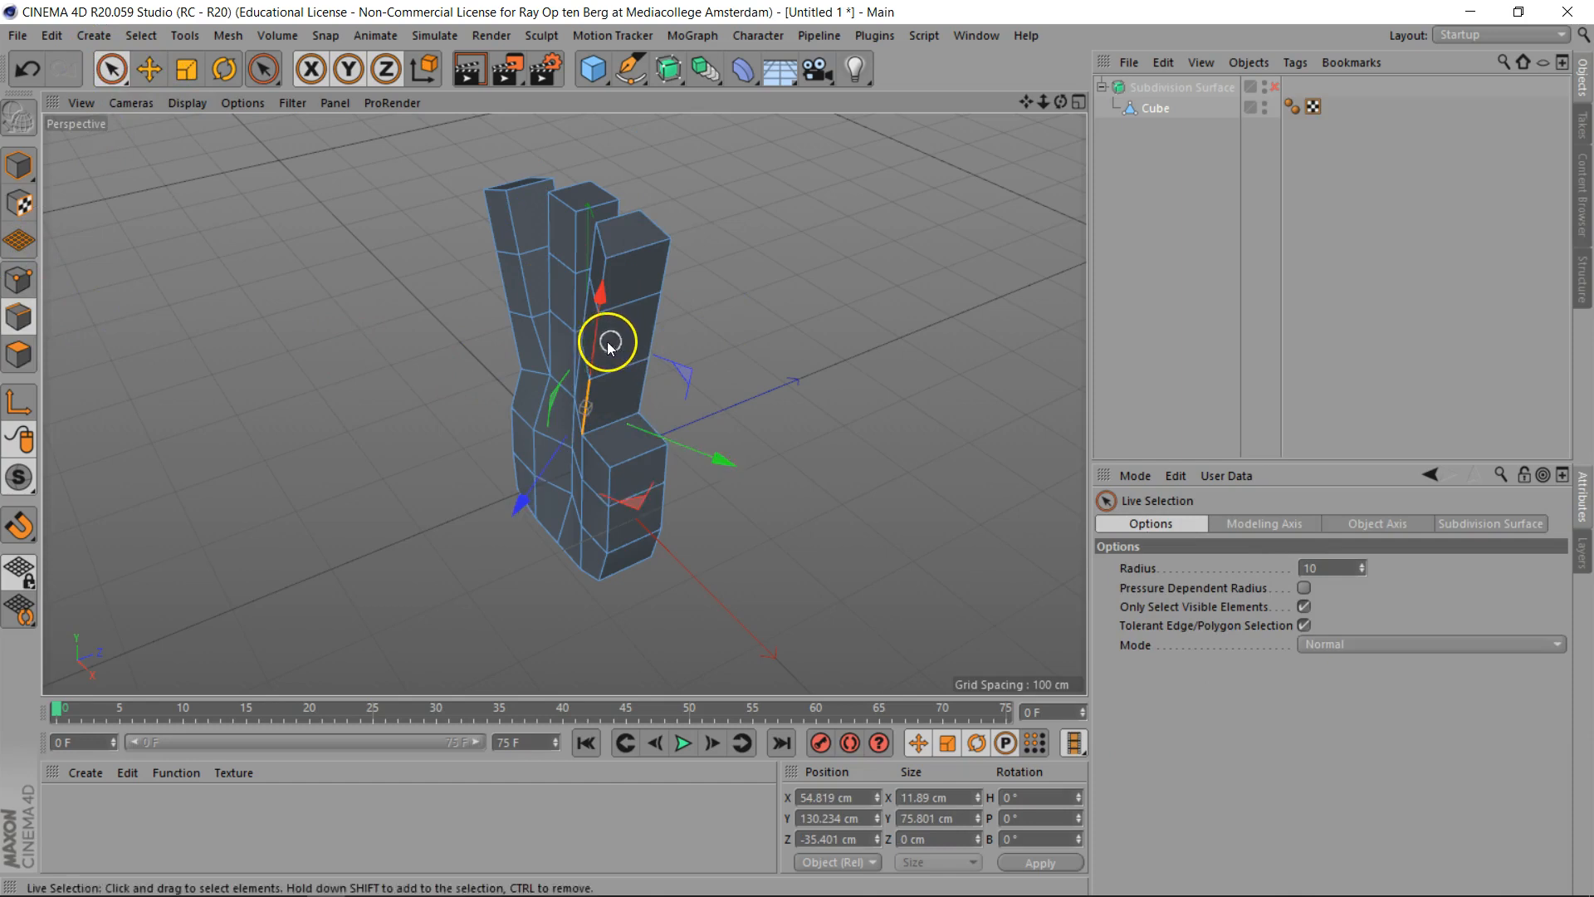
{"action": "left_click", "coordinate": [599, 342], "text": "shift"}
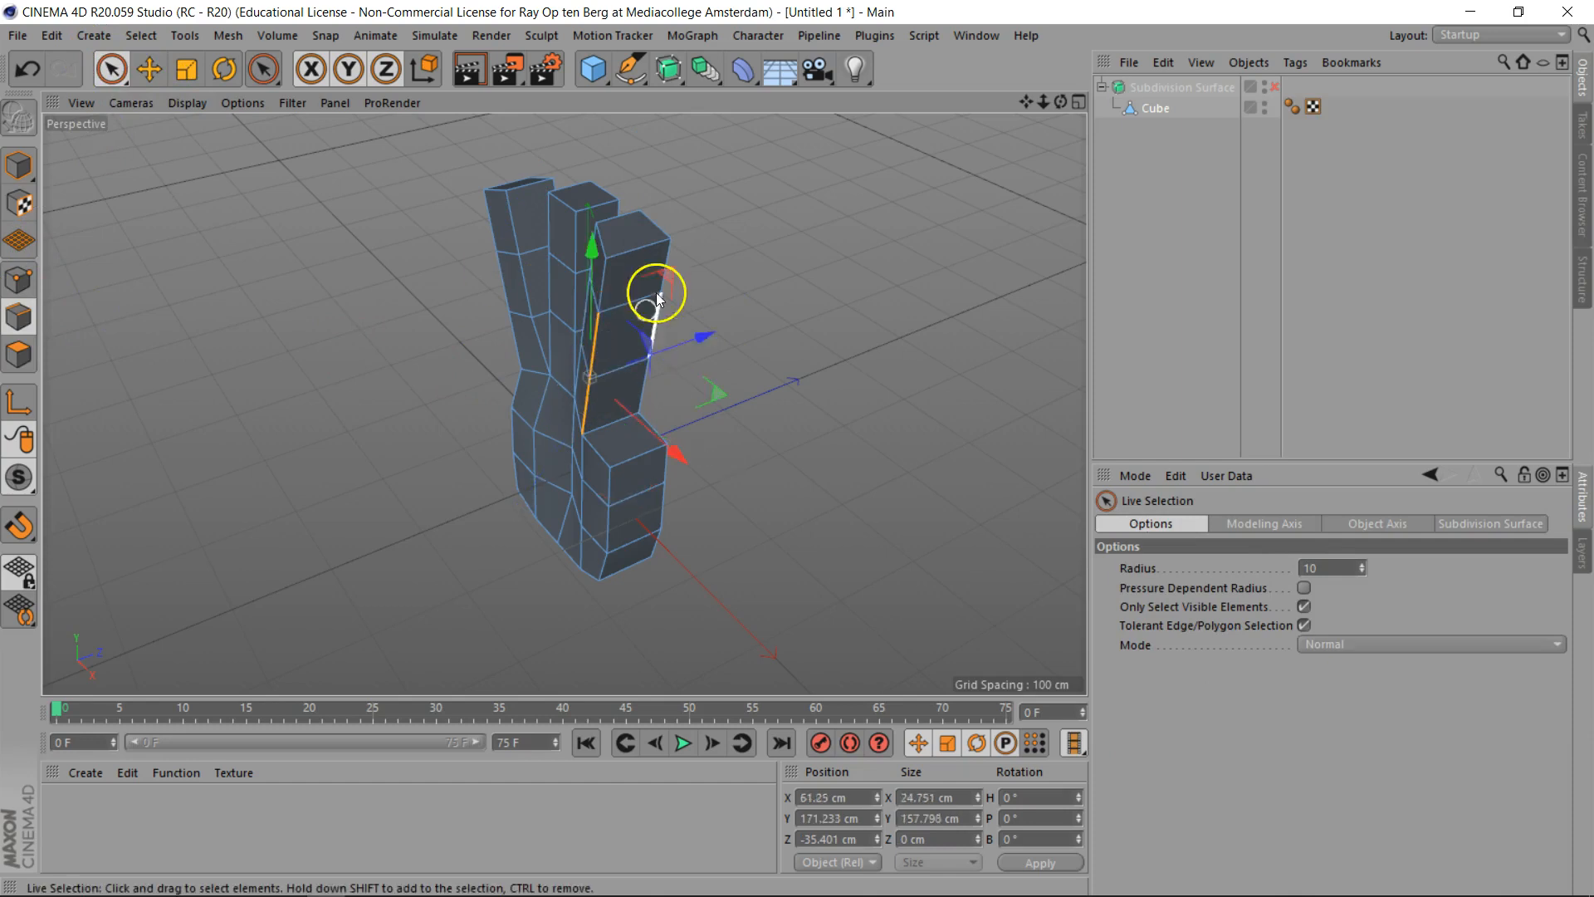
{"action": "left_click", "coordinate": [606, 279], "text": "shift"}
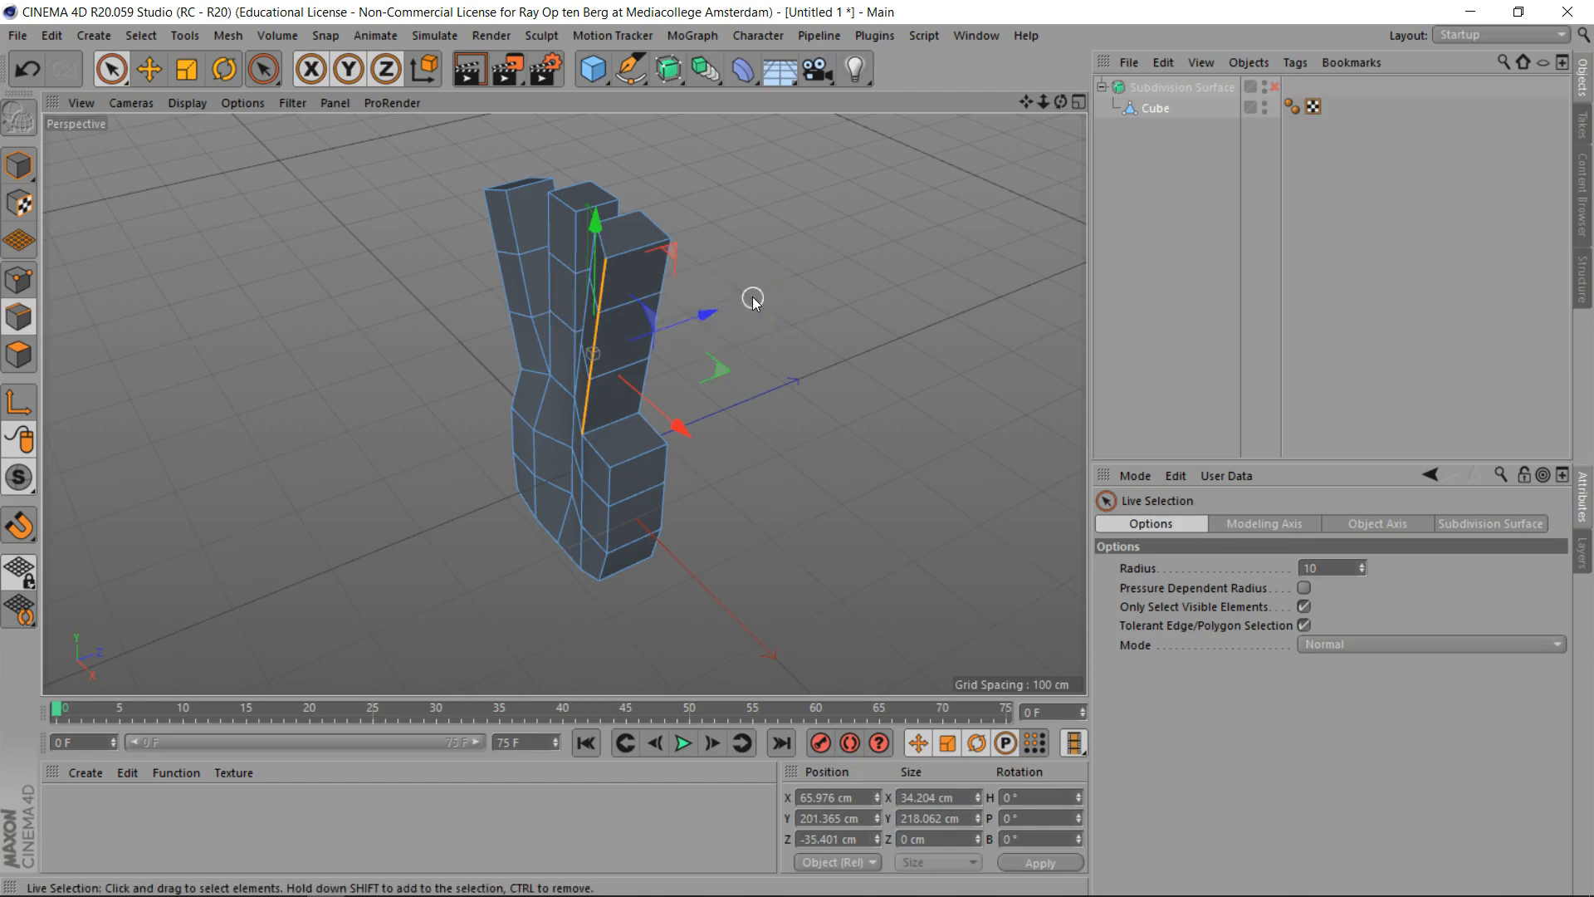
{"action": "left_click_drag", "start_coordinate": [701, 315], "coordinate": [719, 315]}
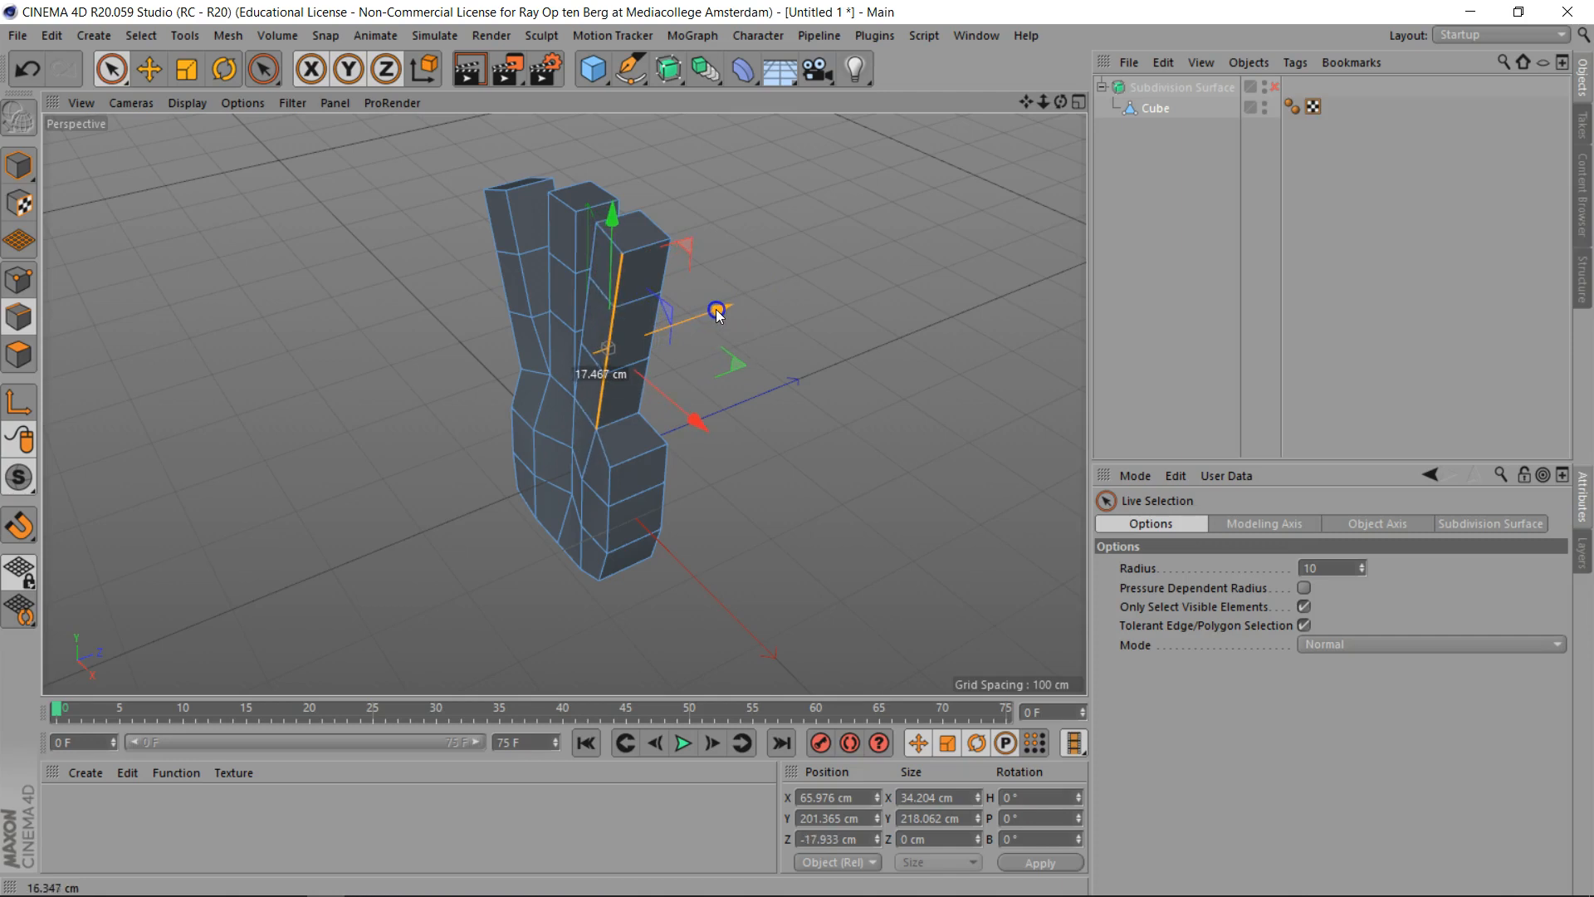
{"action": "mouse_move", "coordinate": [1060, 101]}
{"action": "left_mouse_down"}
{"action": "mouse_move", "coordinate": [790, 455]}
{"action": "mouse_move", "coordinate": [1054, 103]}
{"action": "left_mouse_up"}
{"action": "left_click_drag", "start_coordinate": [725, 407], "coordinate": [731, 406]}
{"action": "left_click_drag", "start_coordinate": [1060, 101], "coordinate": [798, 449]}
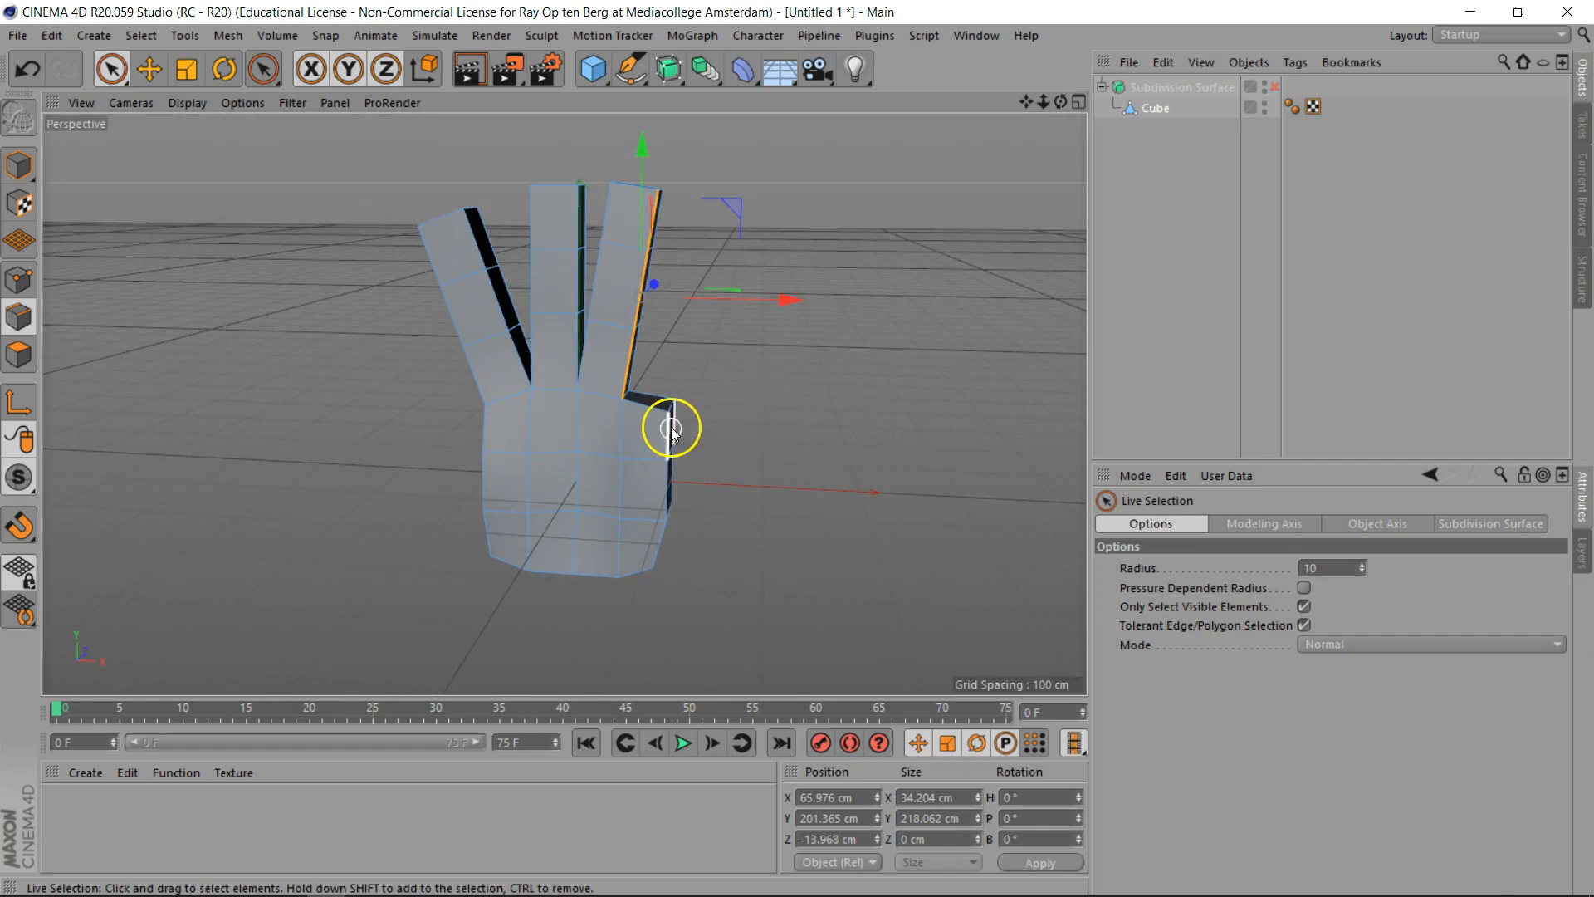
Select the palm's outer top edge at X 100 cm, switch to world coordinates, and lower the edge to about Y 61 cm
{"action": "scroll", "coordinate": [712, 470], "scroll_direction": "up", "scroll_amount": 3}
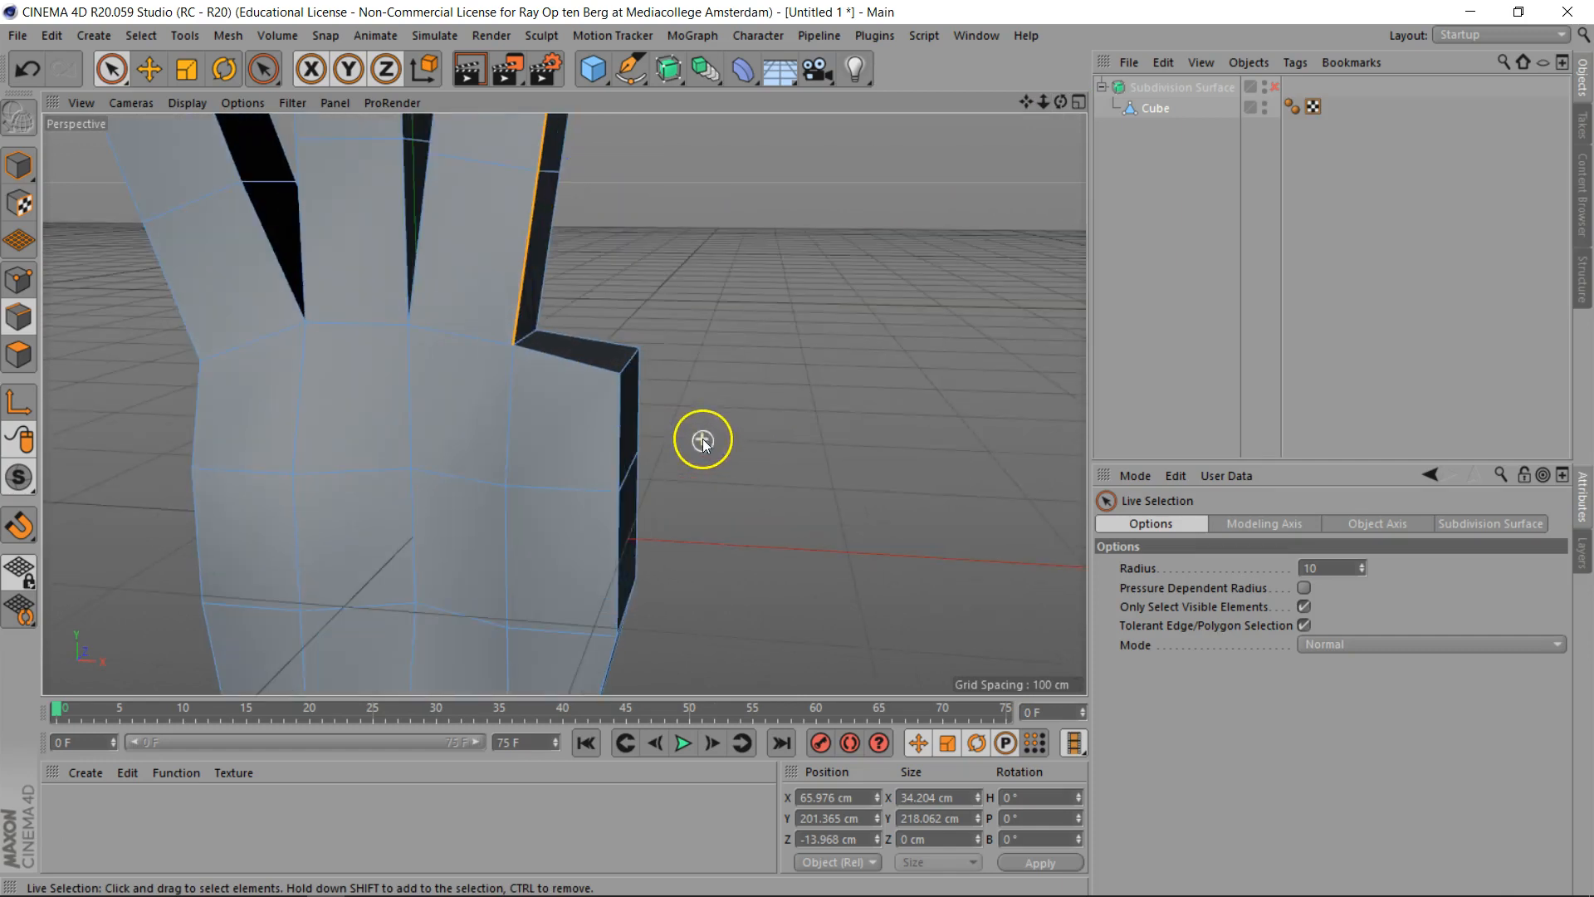
{"action": "left_click", "coordinate": [628, 365]}
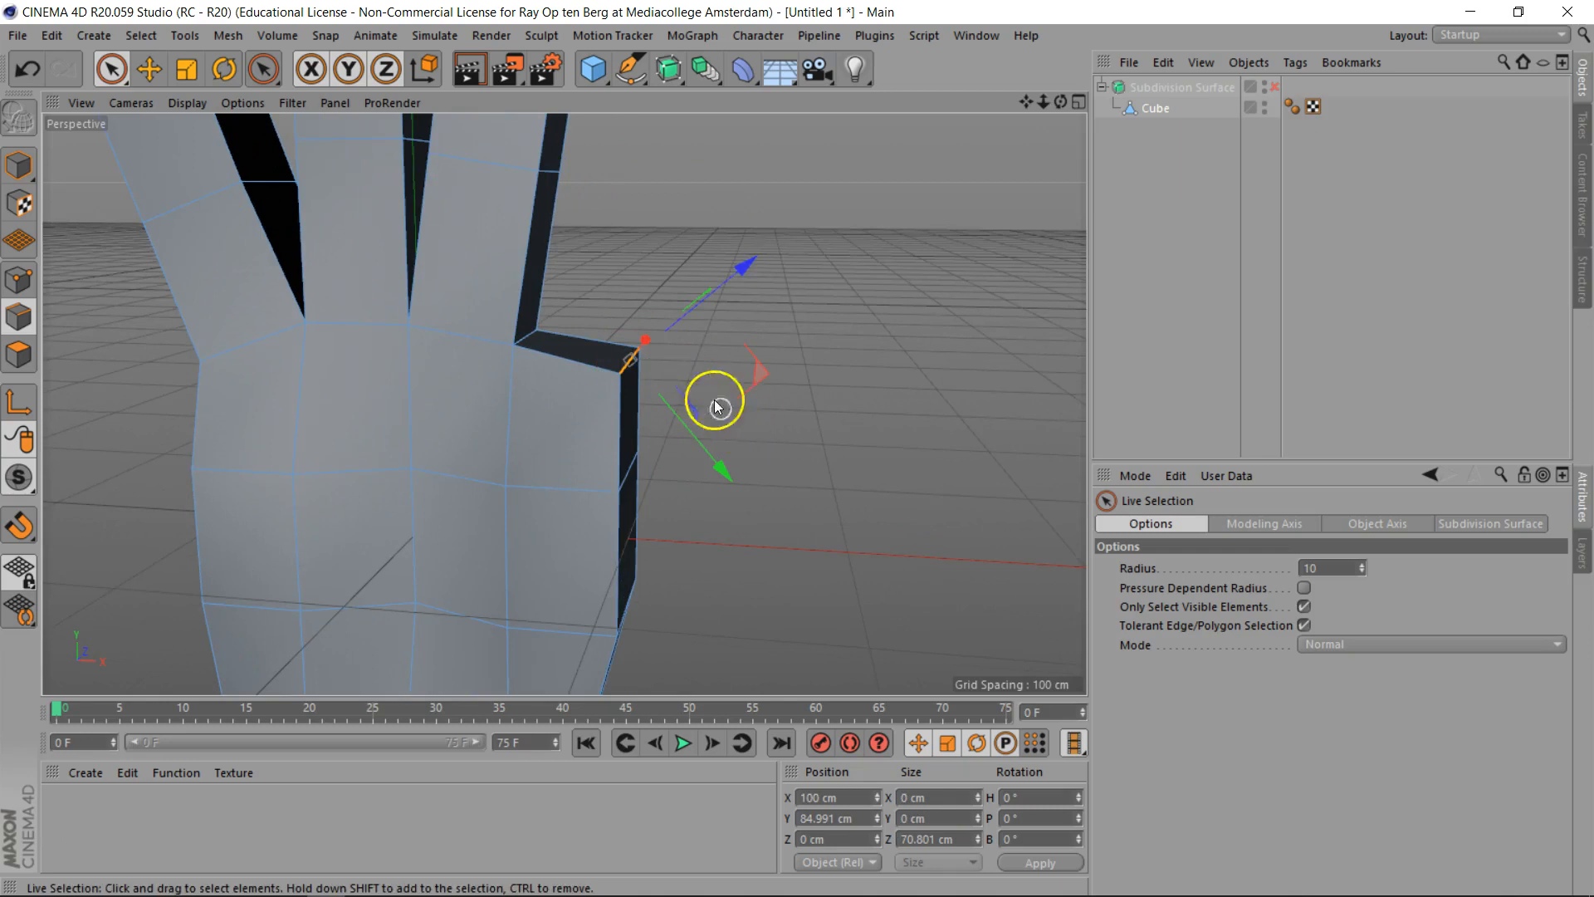
{"action": "left_click", "coordinate": [438, 73]}
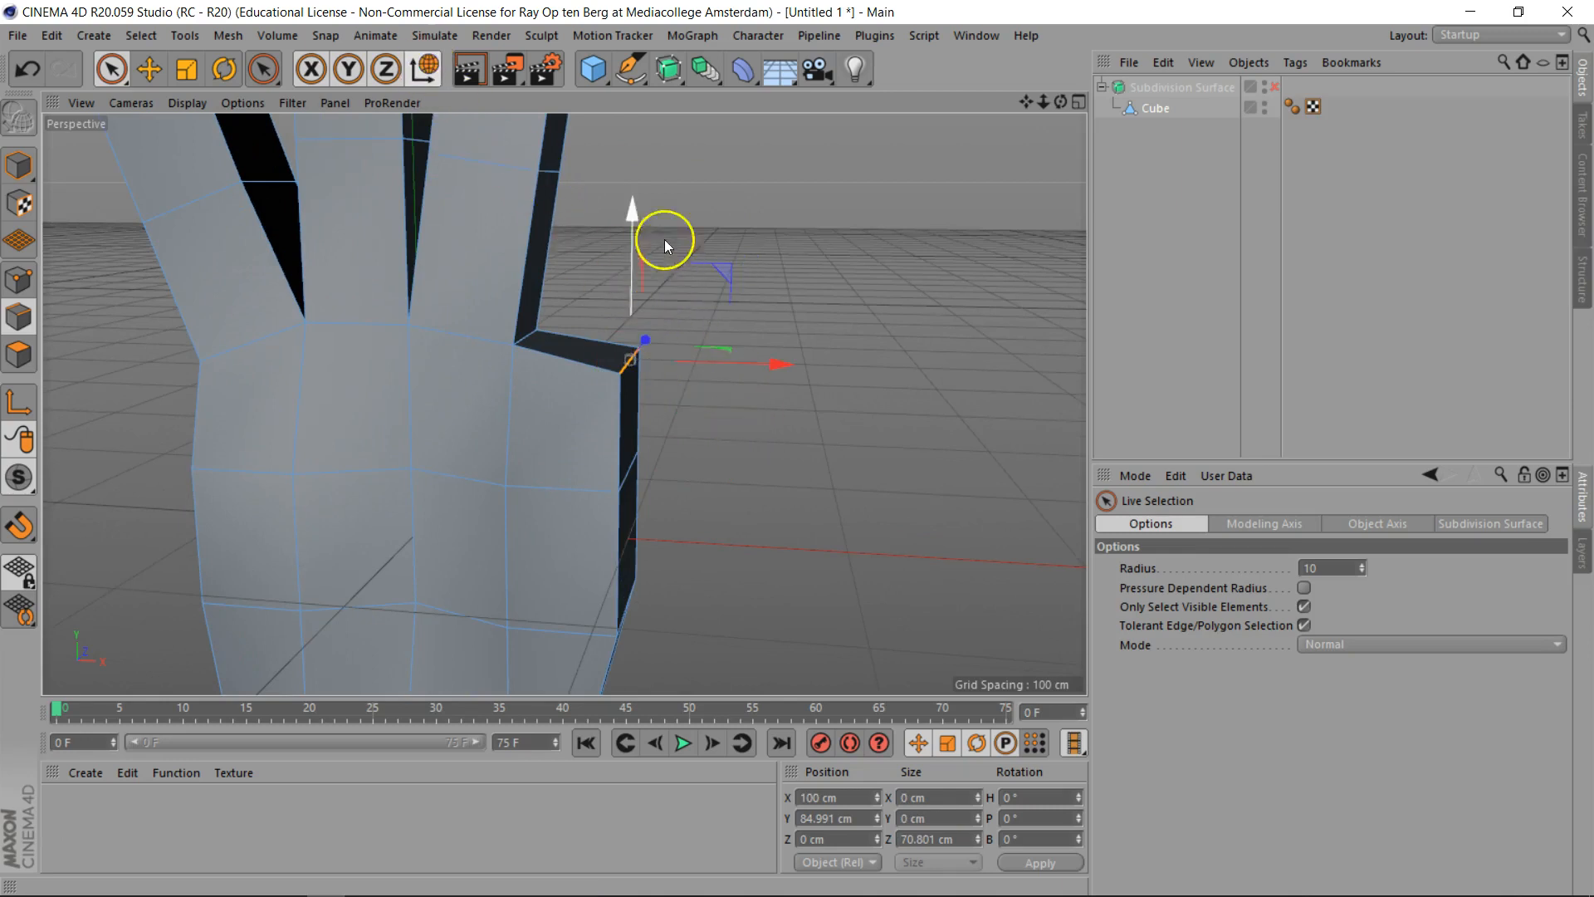
{"action": "left_click_drag", "start_coordinate": [632, 209], "coordinate": [635, 263]}
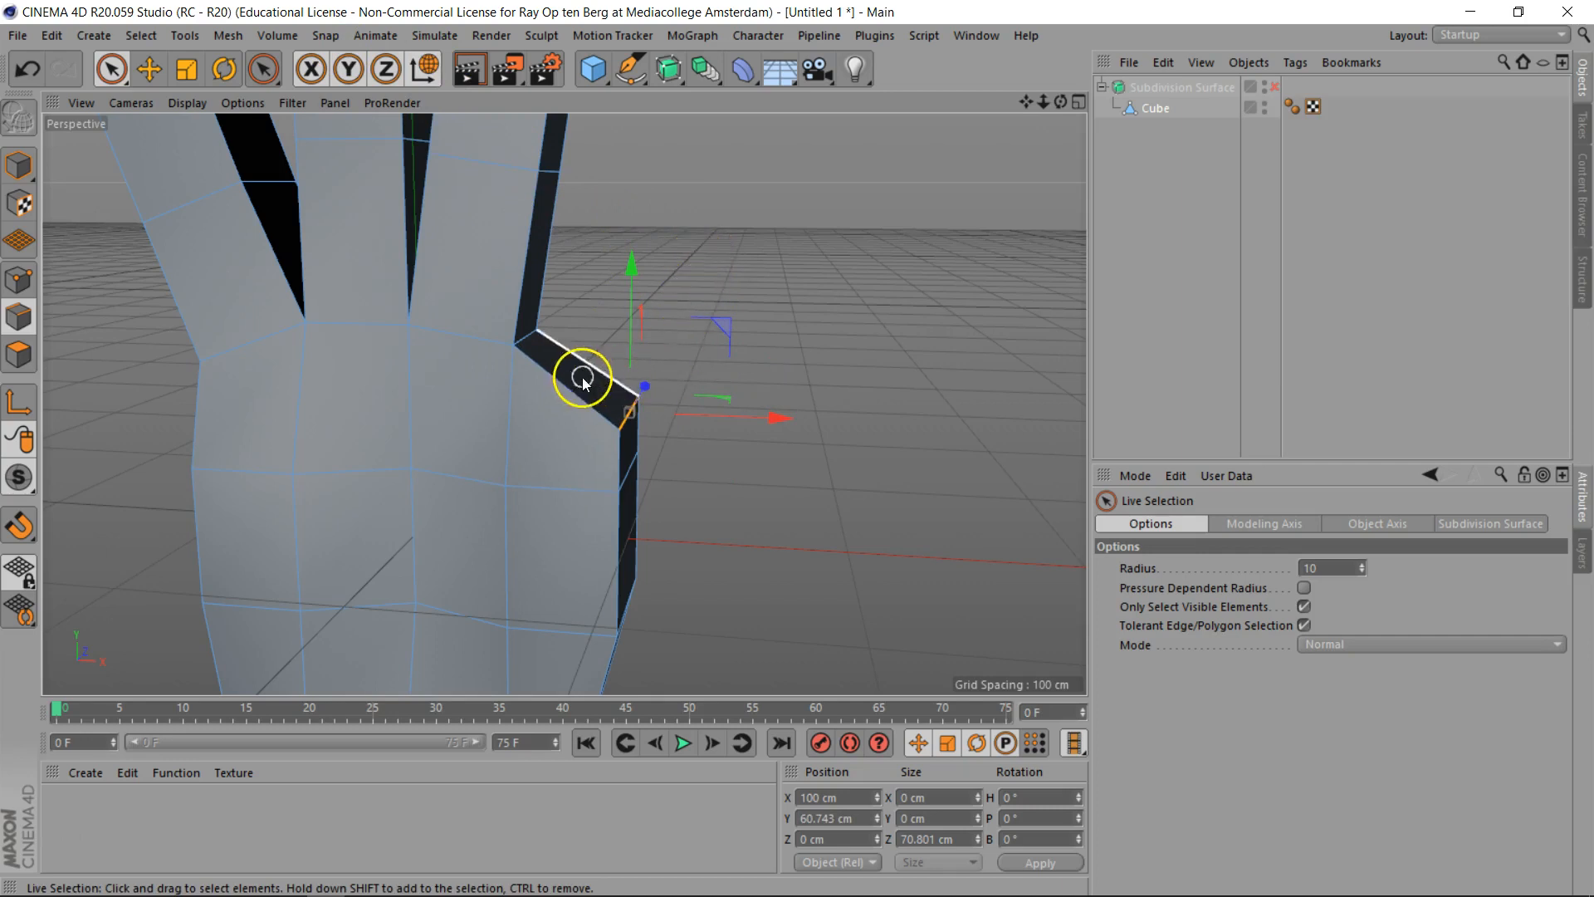
In point mode, move the front corner point of the palm's outer top edge inward to about Z -17 cm
{"action": "left_click_drag", "start_coordinate": [797, 452], "coordinate": [581, 490], "text": "alt"}
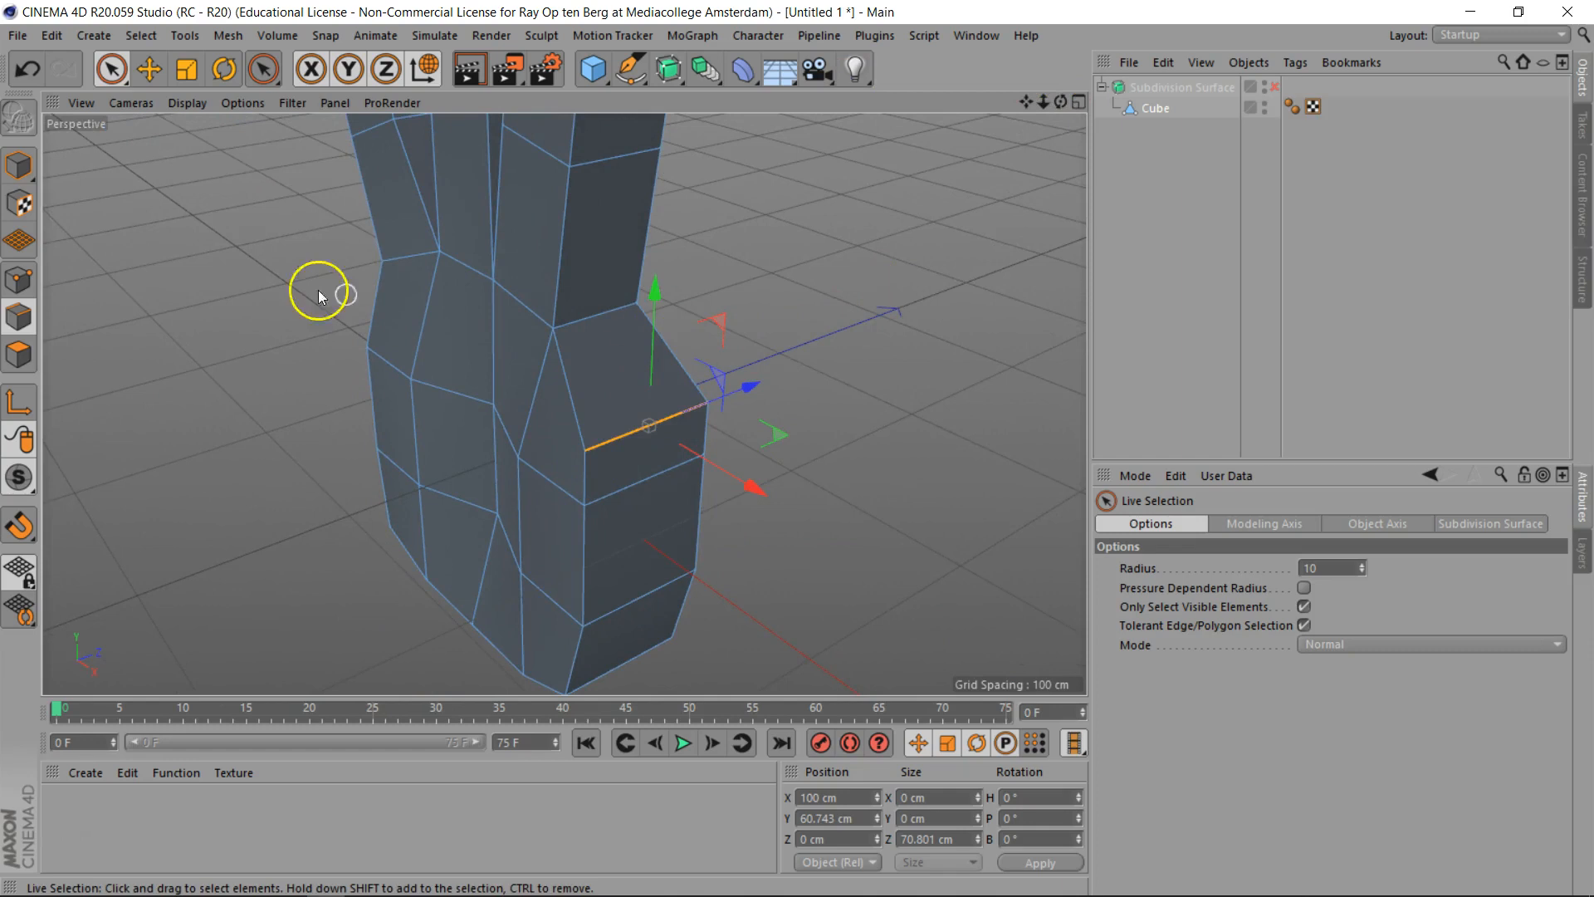
{"action": "left_click", "coordinate": [18, 279]}
{"action": "left_click", "coordinate": [584, 451]}
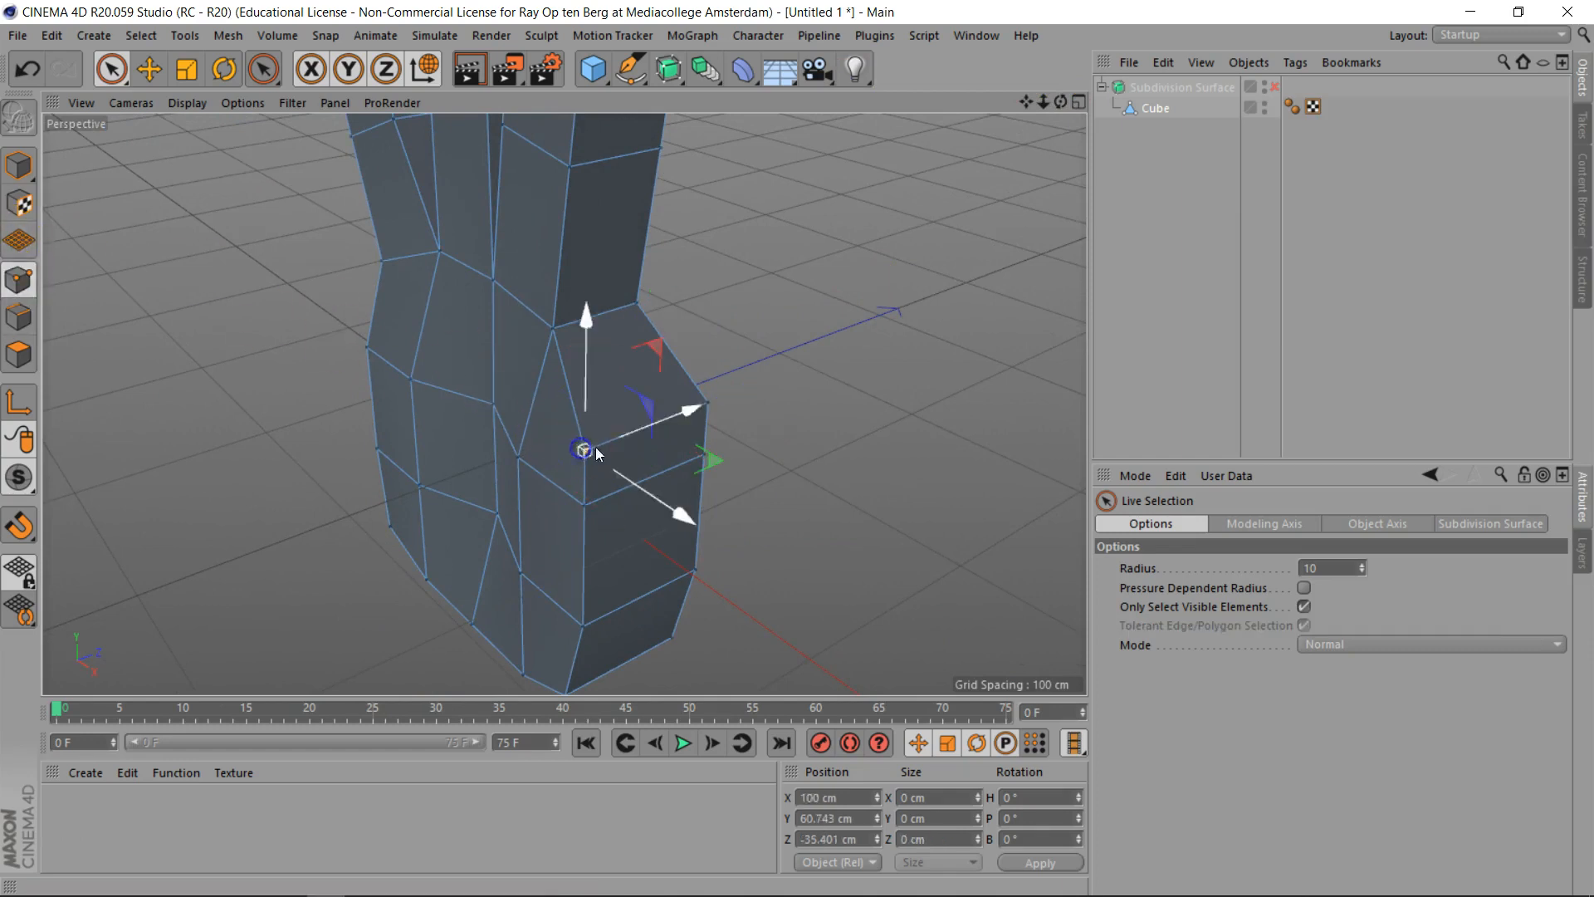
{"action": "left_click_drag", "start_coordinate": [686, 410], "coordinate": [722, 397]}
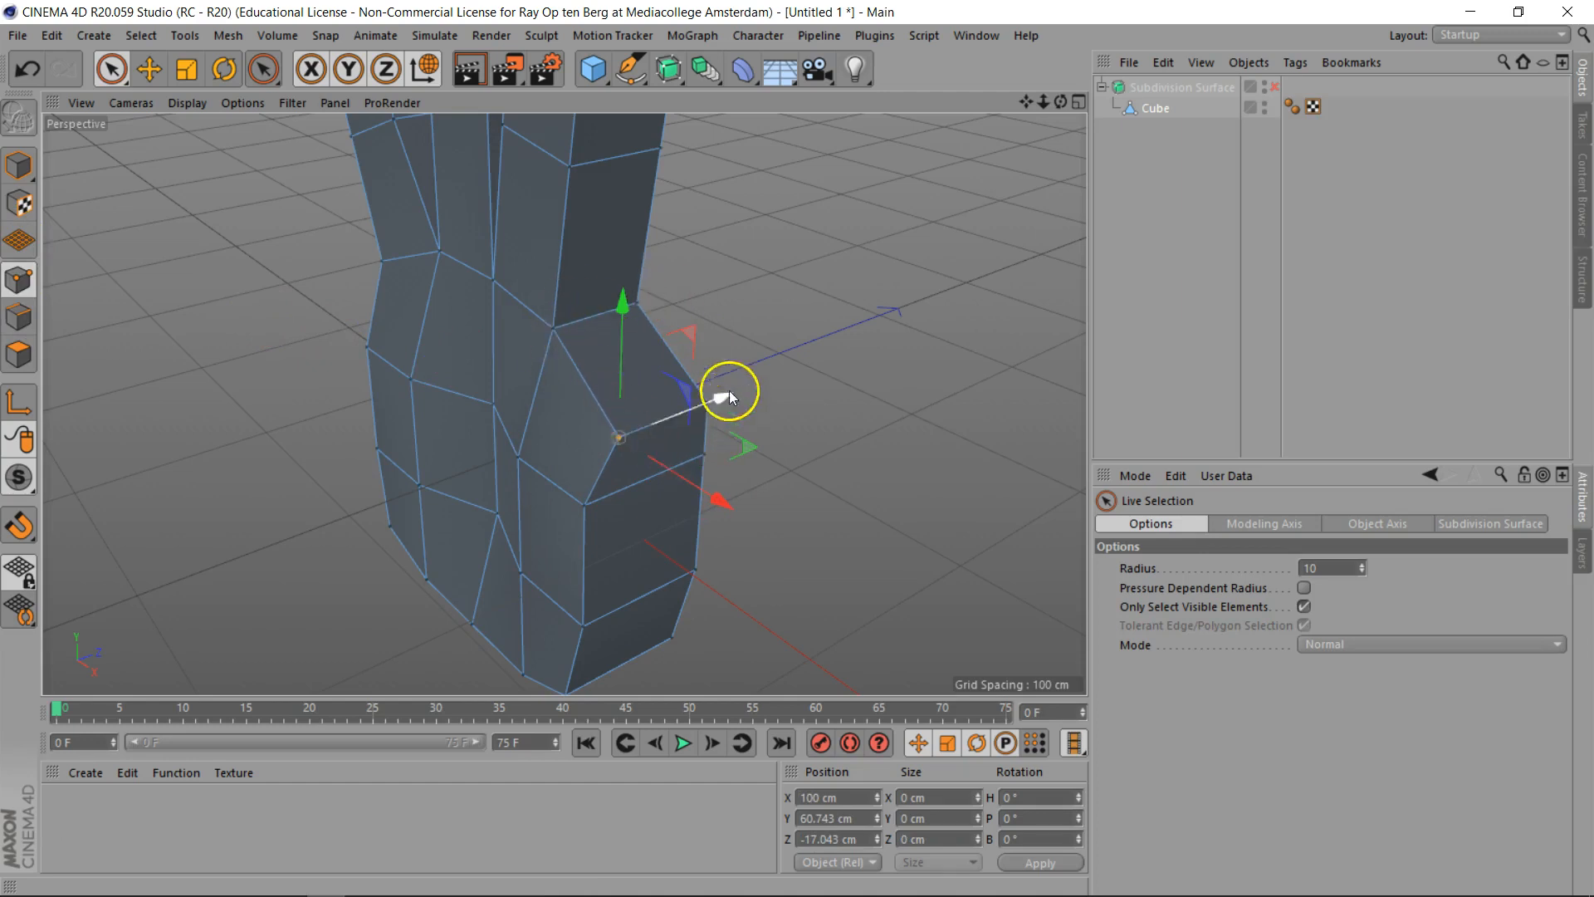
In polygon mode, select the palm's slanted outer top polygon and extrude it about 75.3 cm as a short fourth finger
{"action": "left_click", "coordinate": [18, 354]}
{"action": "left_click", "coordinate": [628, 383]}
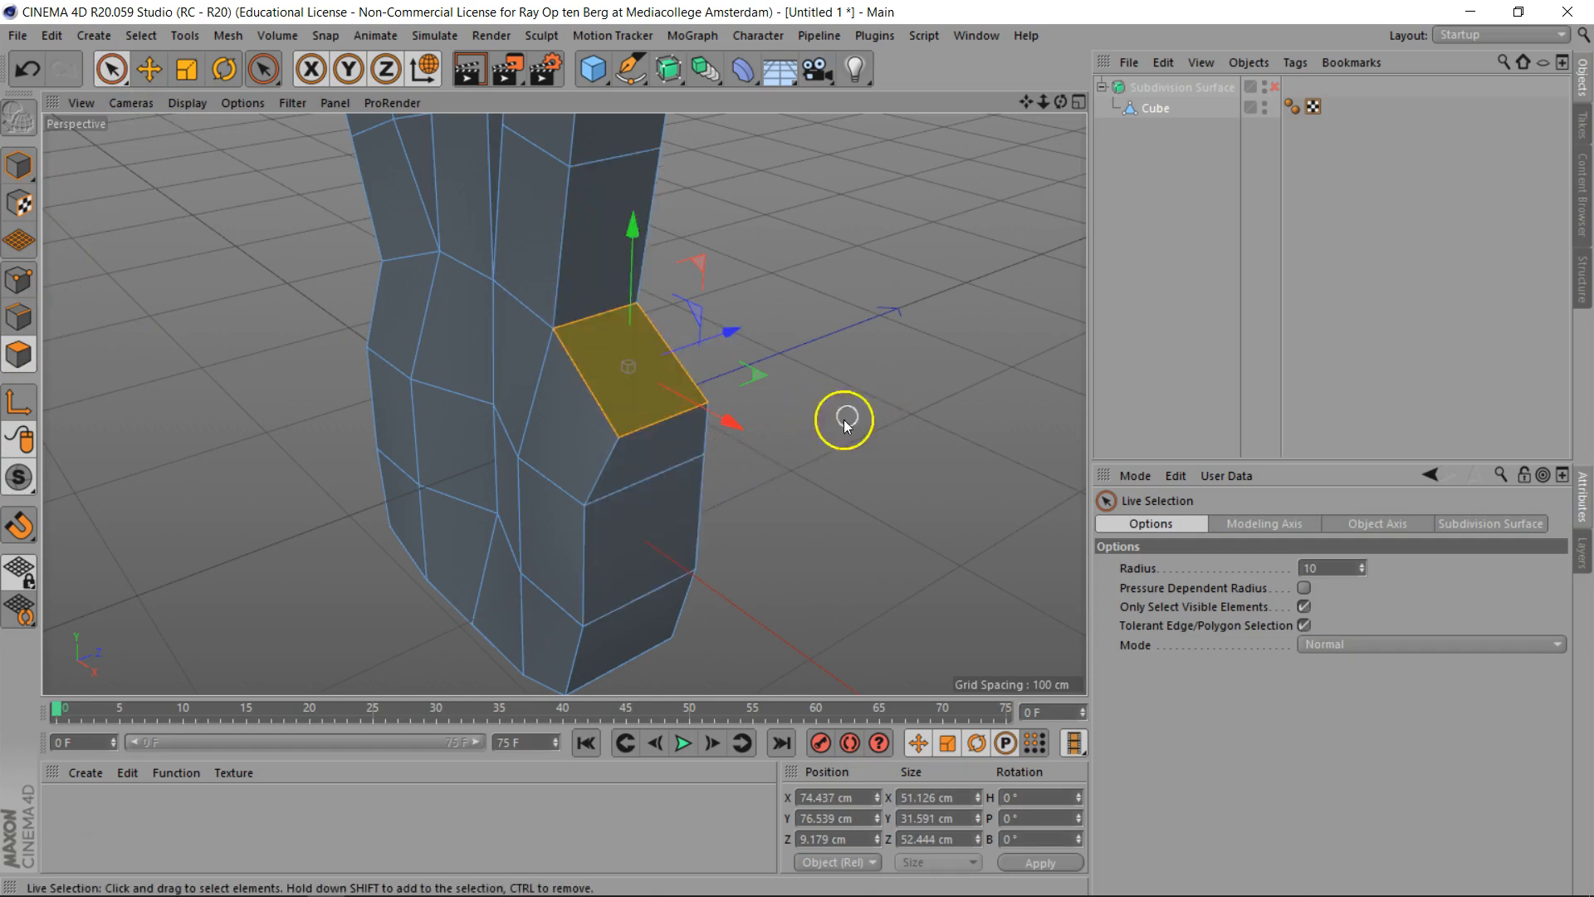
{"action": "left_click_drag", "start_coordinate": [1060, 101], "coordinate": [988, 171]}
{"action": "key", "text": "d"}
{"action": "left_click_drag", "start_coordinate": [690, 402], "coordinate": [695, 434]}
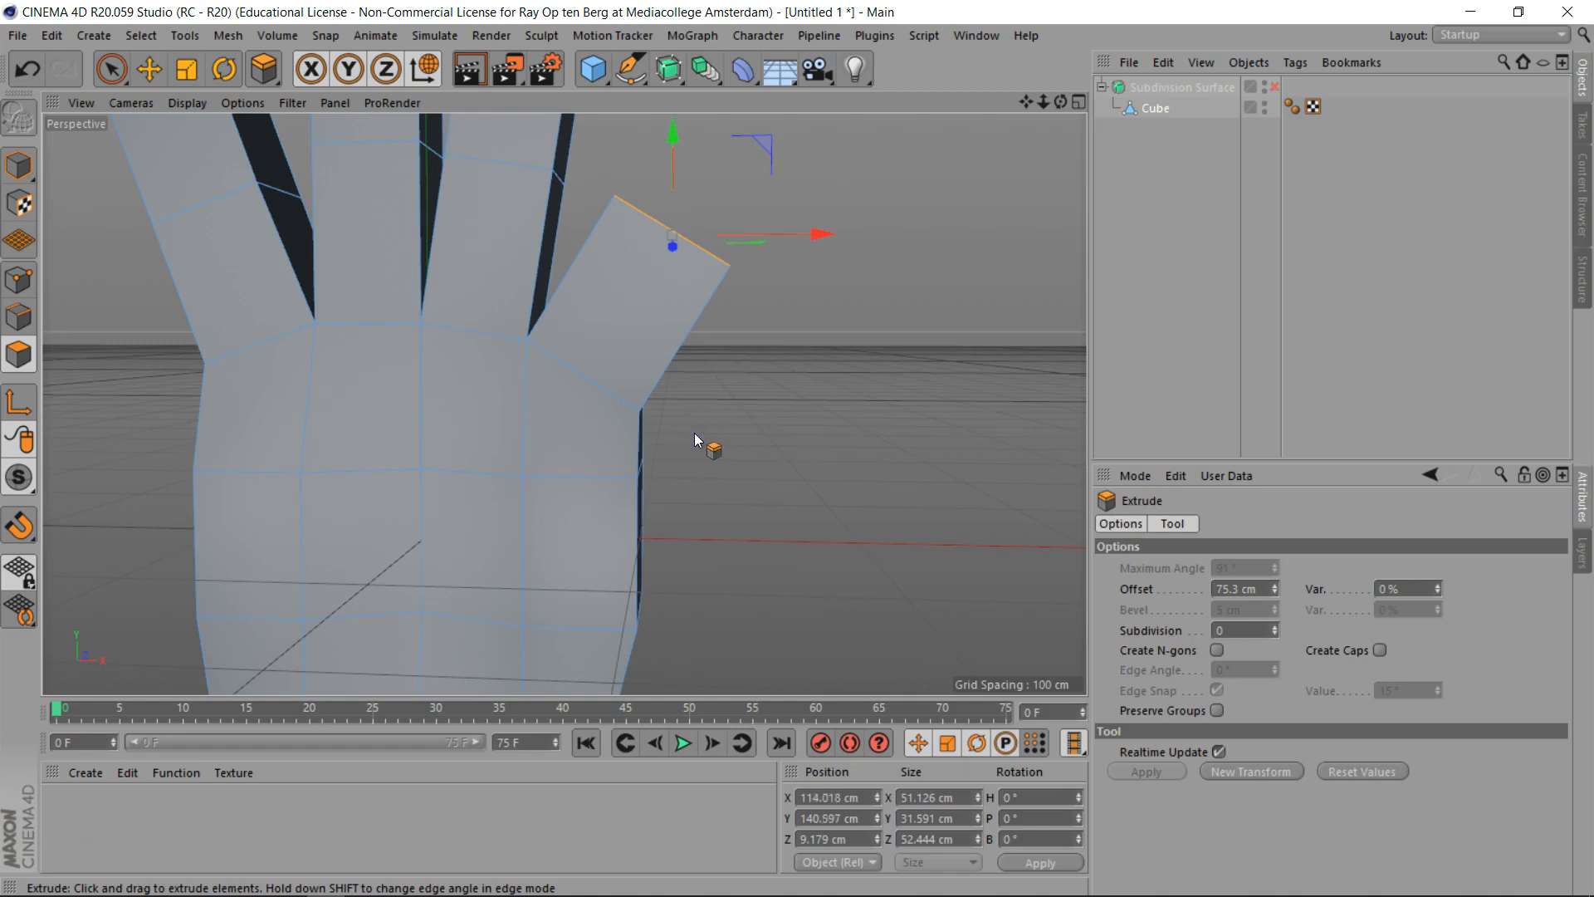
Rotate the fourth finger's end polygon to a flatter angle and scale it down to about 45 cm in X and 42 cm in Z
{"action": "key", "text": "r"}
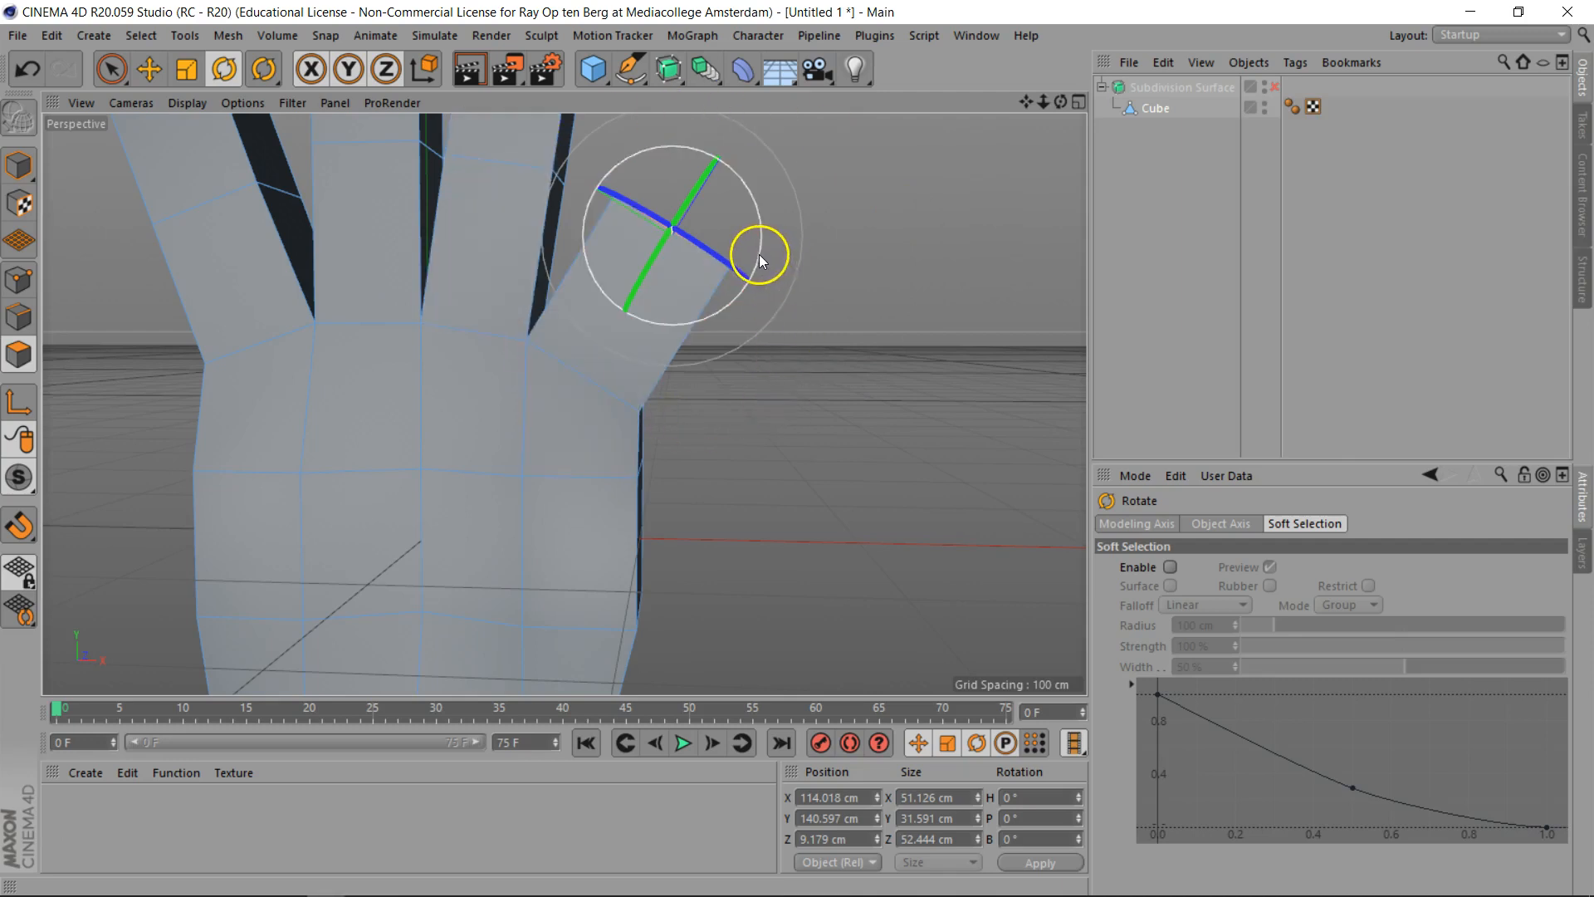
{"action": "mouse_move", "coordinate": [760, 253]}
{"action": "left_mouse_down"}
{"action": "mouse_move", "coordinate": [762, 219]}
{"action": "mouse_move", "coordinate": [760, 234]}
{"action": "left_mouse_up"}
{"action": "left_click_drag", "start_coordinate": [1026, 102], "coordinate": [949, 235]}
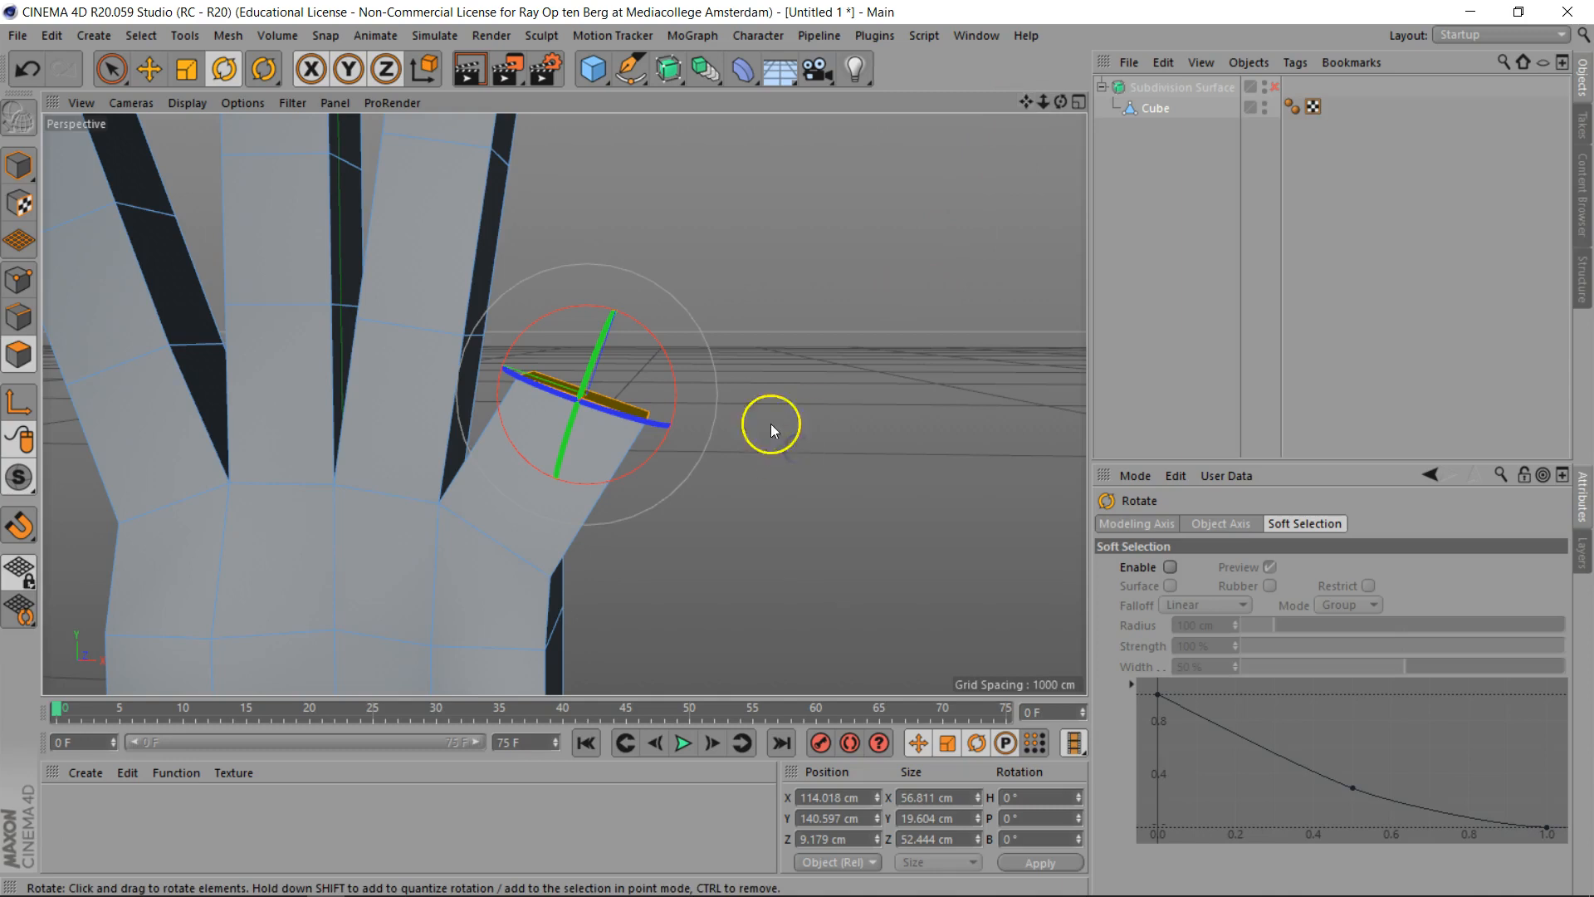
{"action": "left_click_drag", "start_coordinate": [1060, 102], "coordinate": [797, 449]}
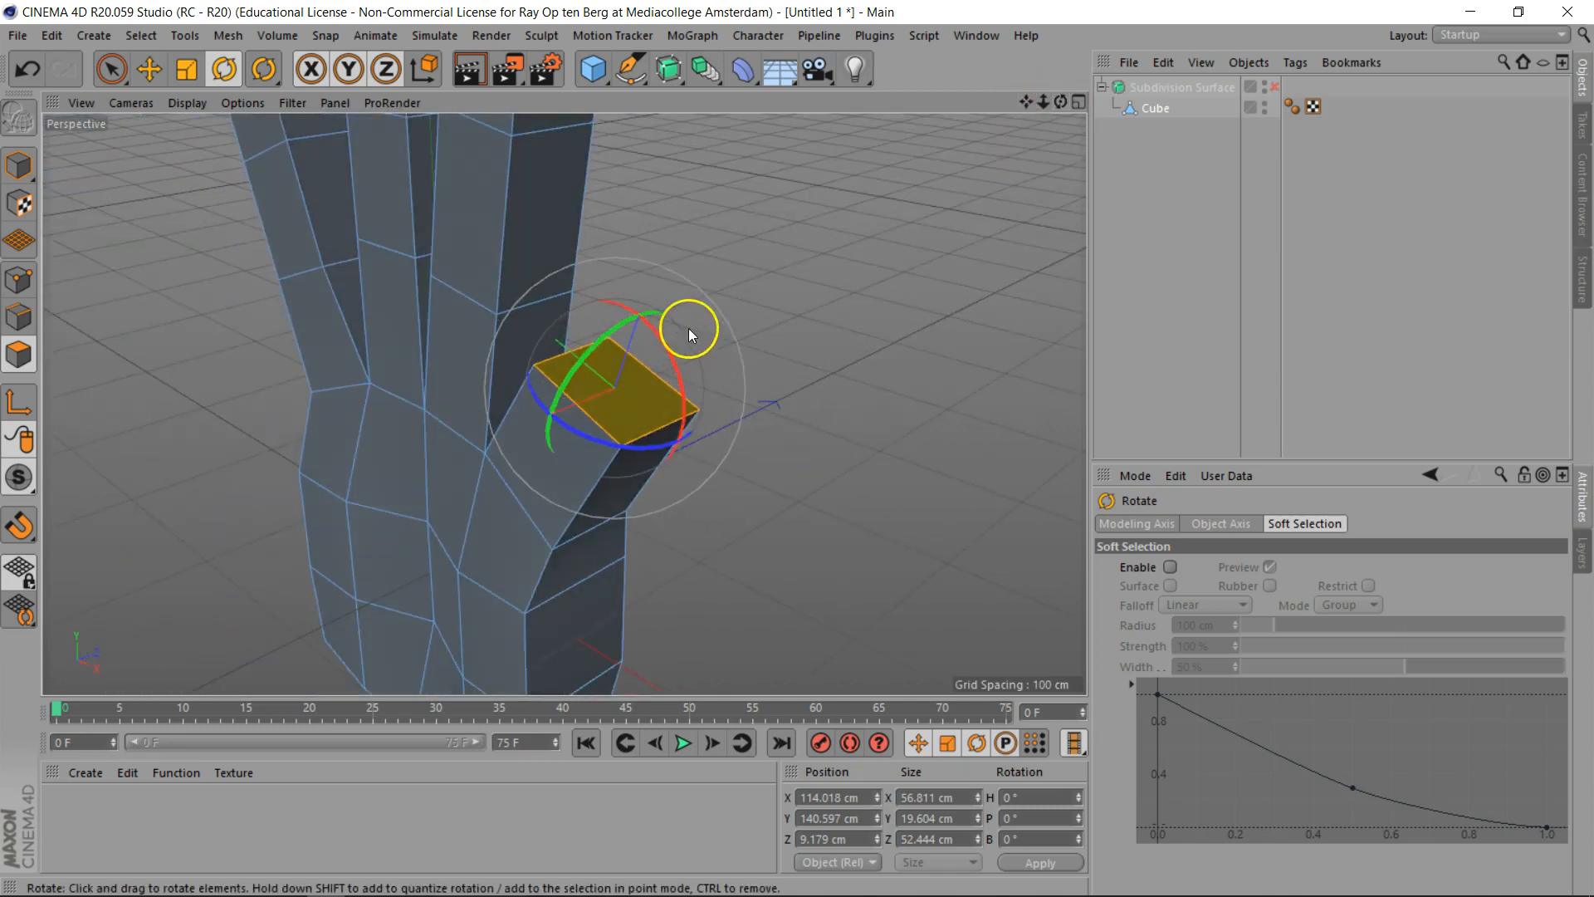
{"action": "key", "text": "t"}
{"action": "left_click_drag", "start_coordinate": [770, 395], "coordinate": [647, 452]}
{"action": "left_click_drag", "start_coordinate": [1060, 102], "coordinate": [830, 452]}
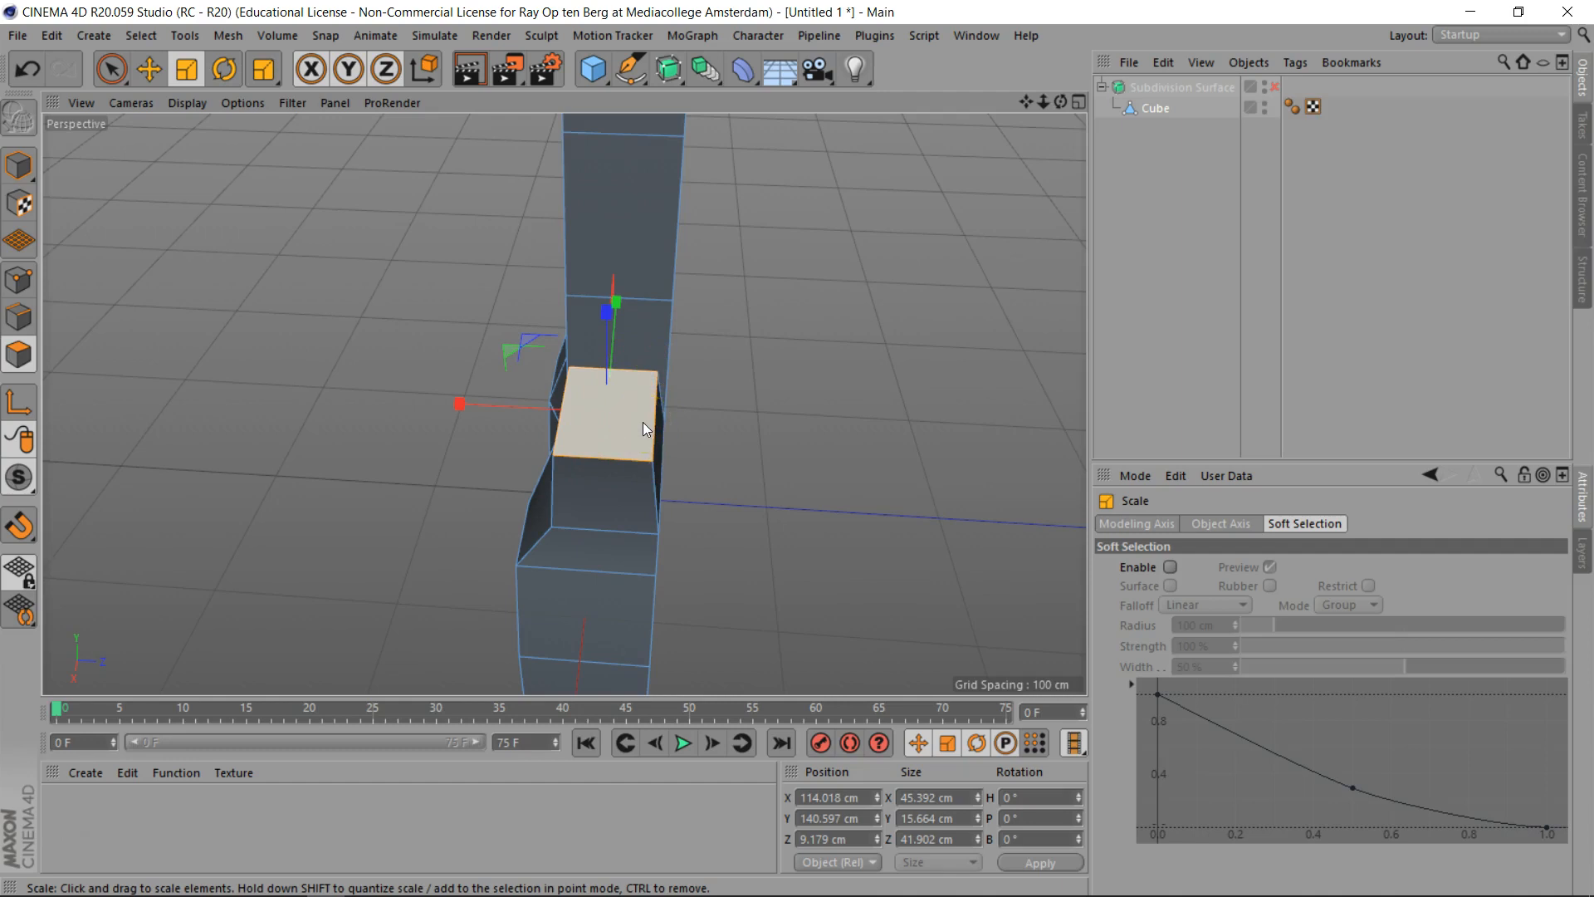
Select the tip polygons of the three long fingers and scale them down together to about 129 cm overall in X
{"action": "left_click_drag", "start_coordinate": [1060, 102], "coordinate": [806, 446]}
{"action": "left_click_drag", "start_coordinate": [1051, 103], "coordinate": [498, 188]}
{"action": "left_click", "coordinate": [112, 70]}
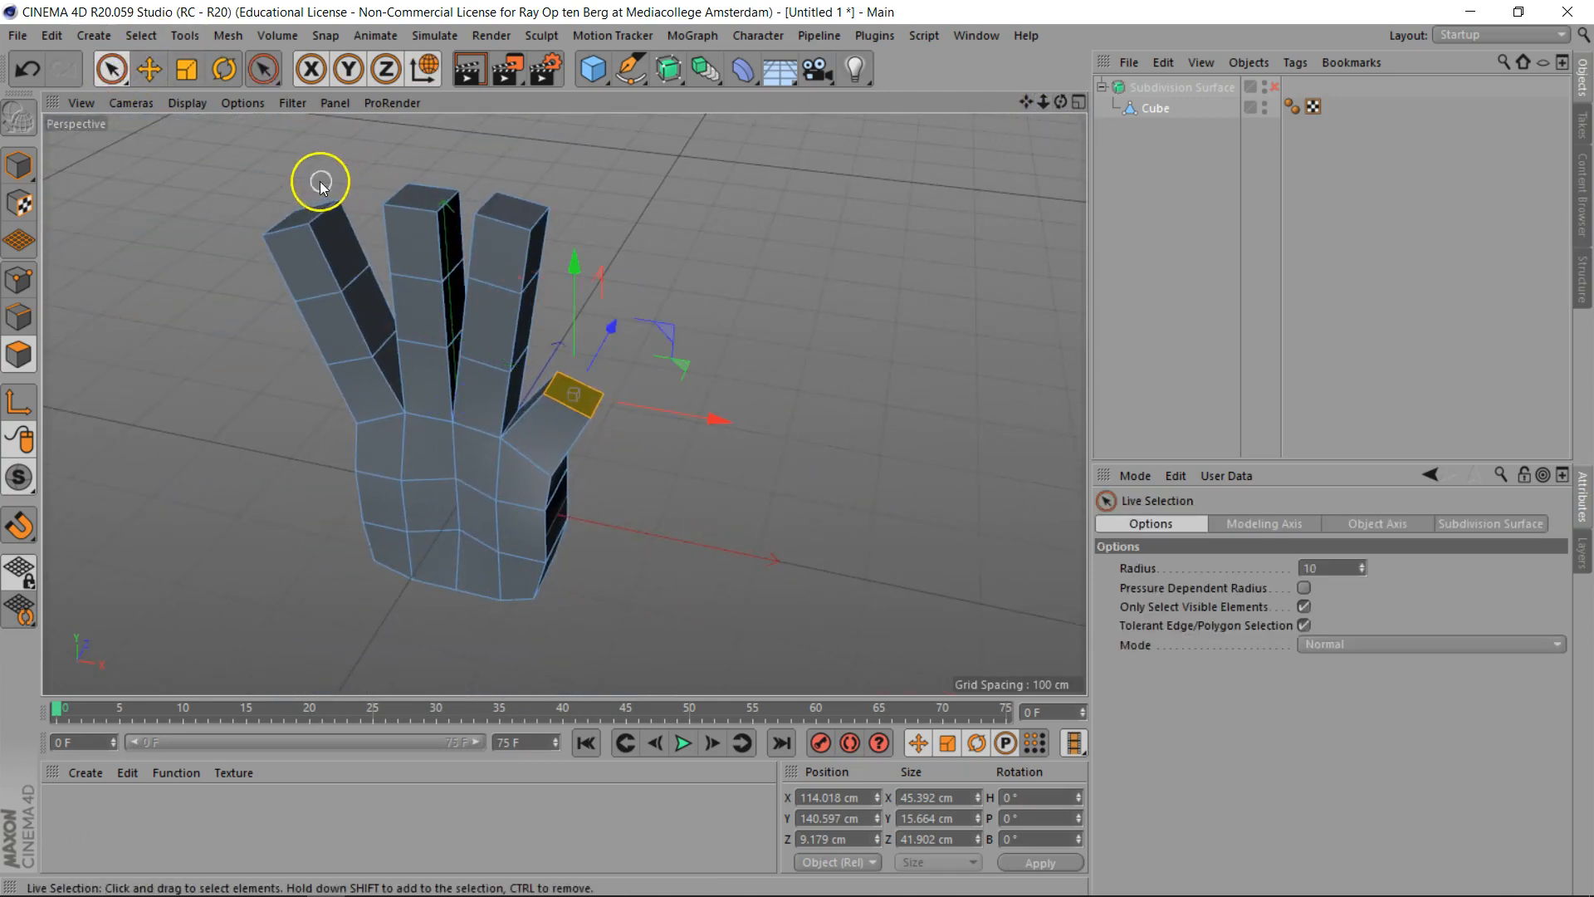
{"action": "left_click", "coordinate": [304, 210]}
{"action": "left_click", "coordinate": [421, 189]}
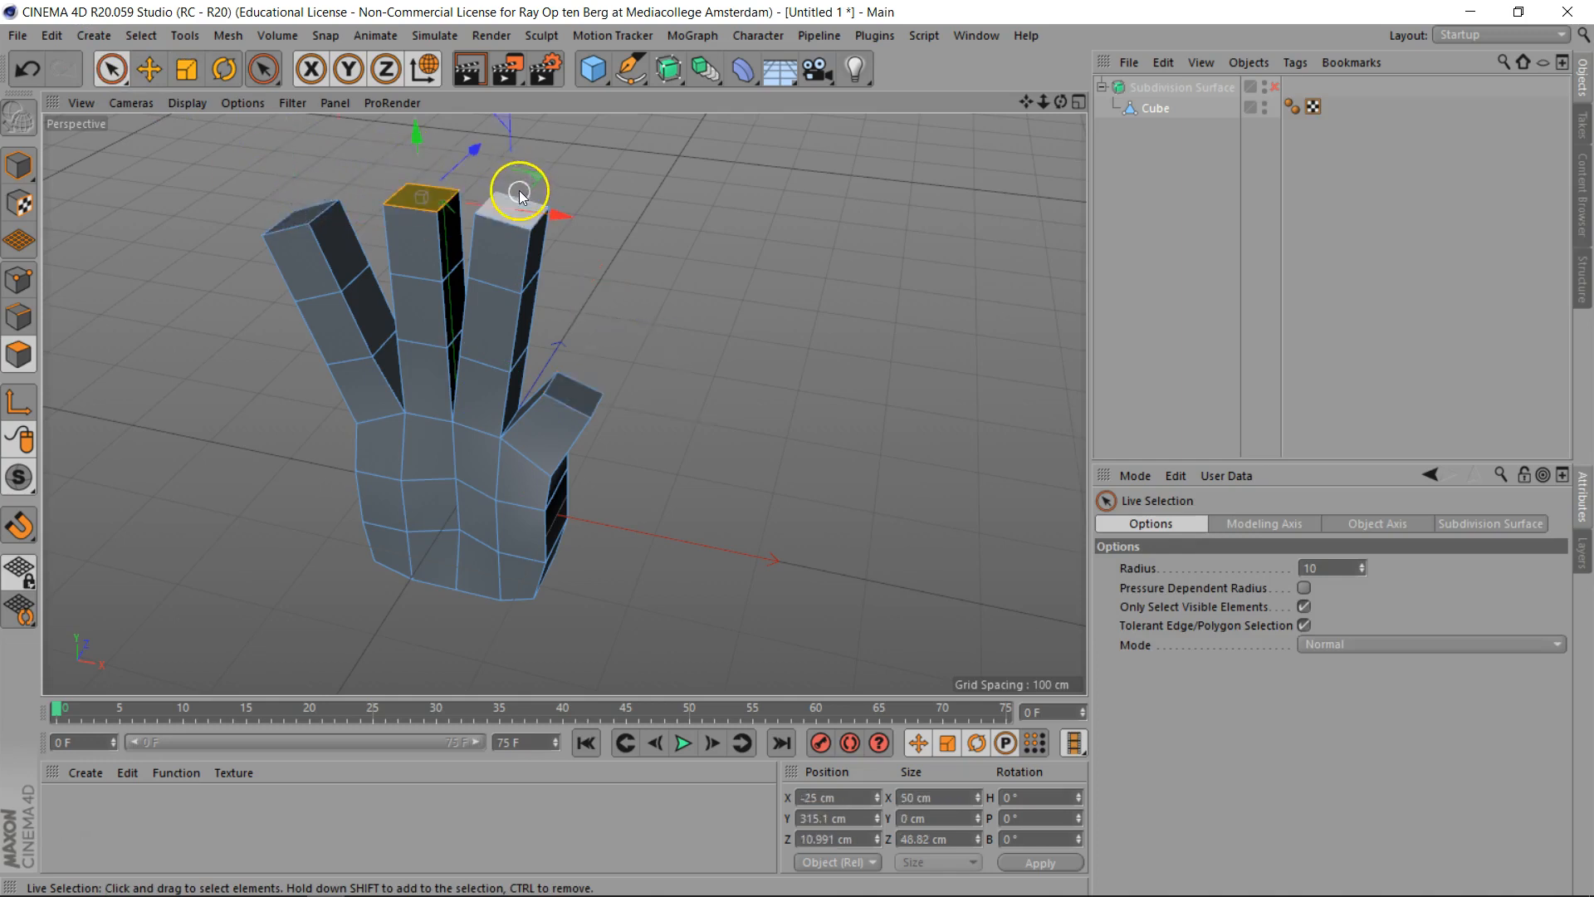
{"action": "left_click", "coordinate": [521, 199]}
{"action": "left_click", "coordinate": [418, 189], "text": "shift"}
{"action": "left_click", "coordinate": [301, 203], "text": "shift"}
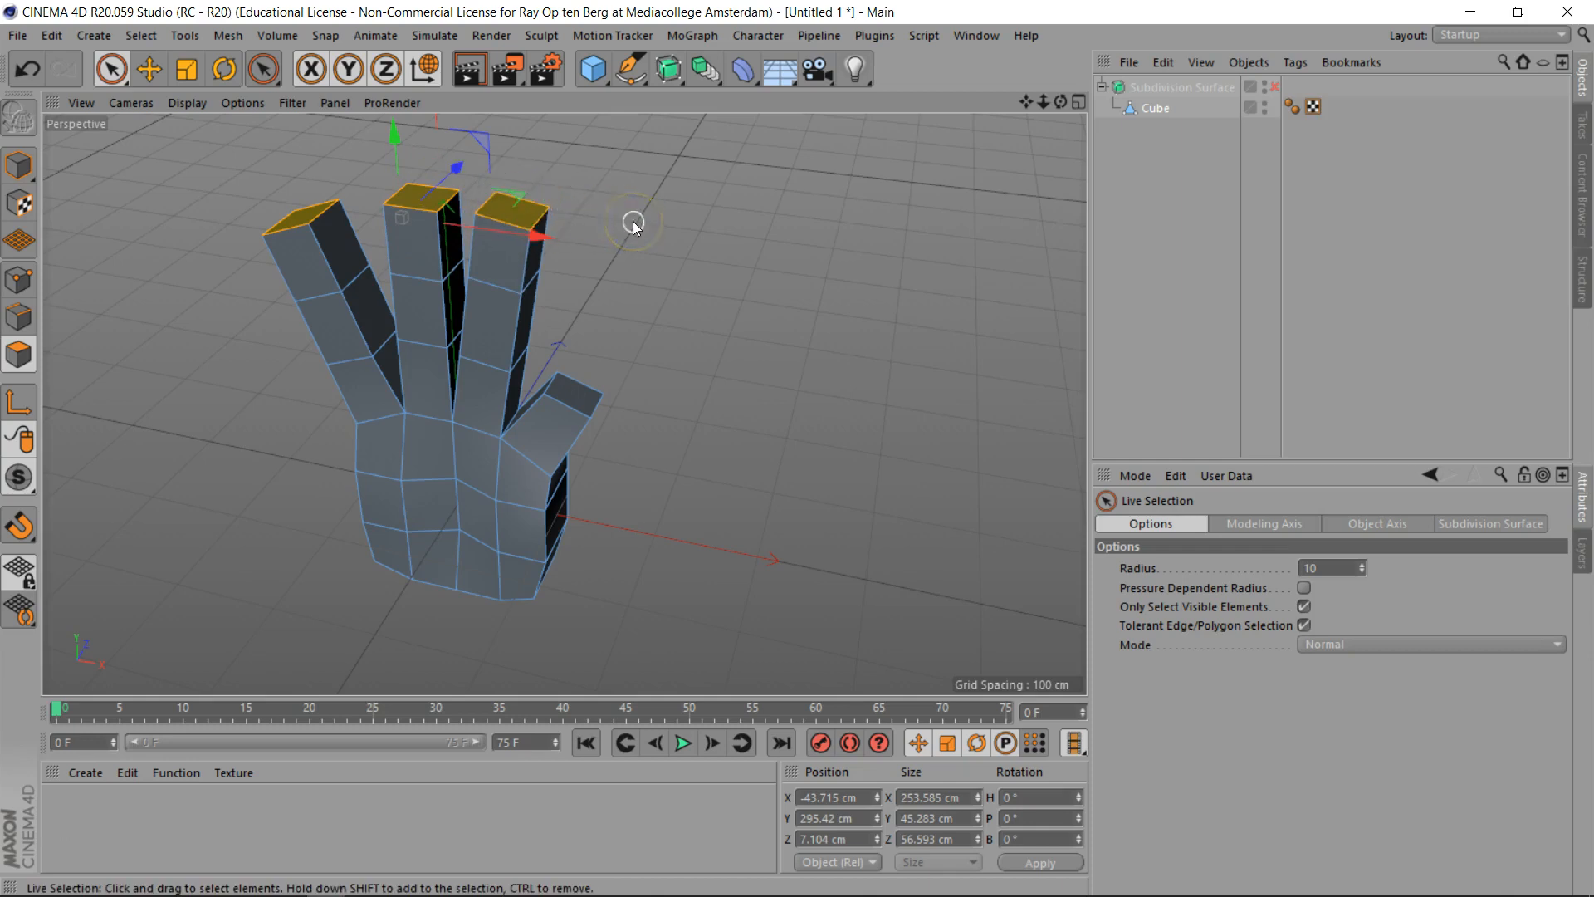
{"action": "left_click", "coordinate": [187, 69]}
{"action": "left_click_drag", "start_coordinate": [644, 160], "coordinate": [399, 309]}
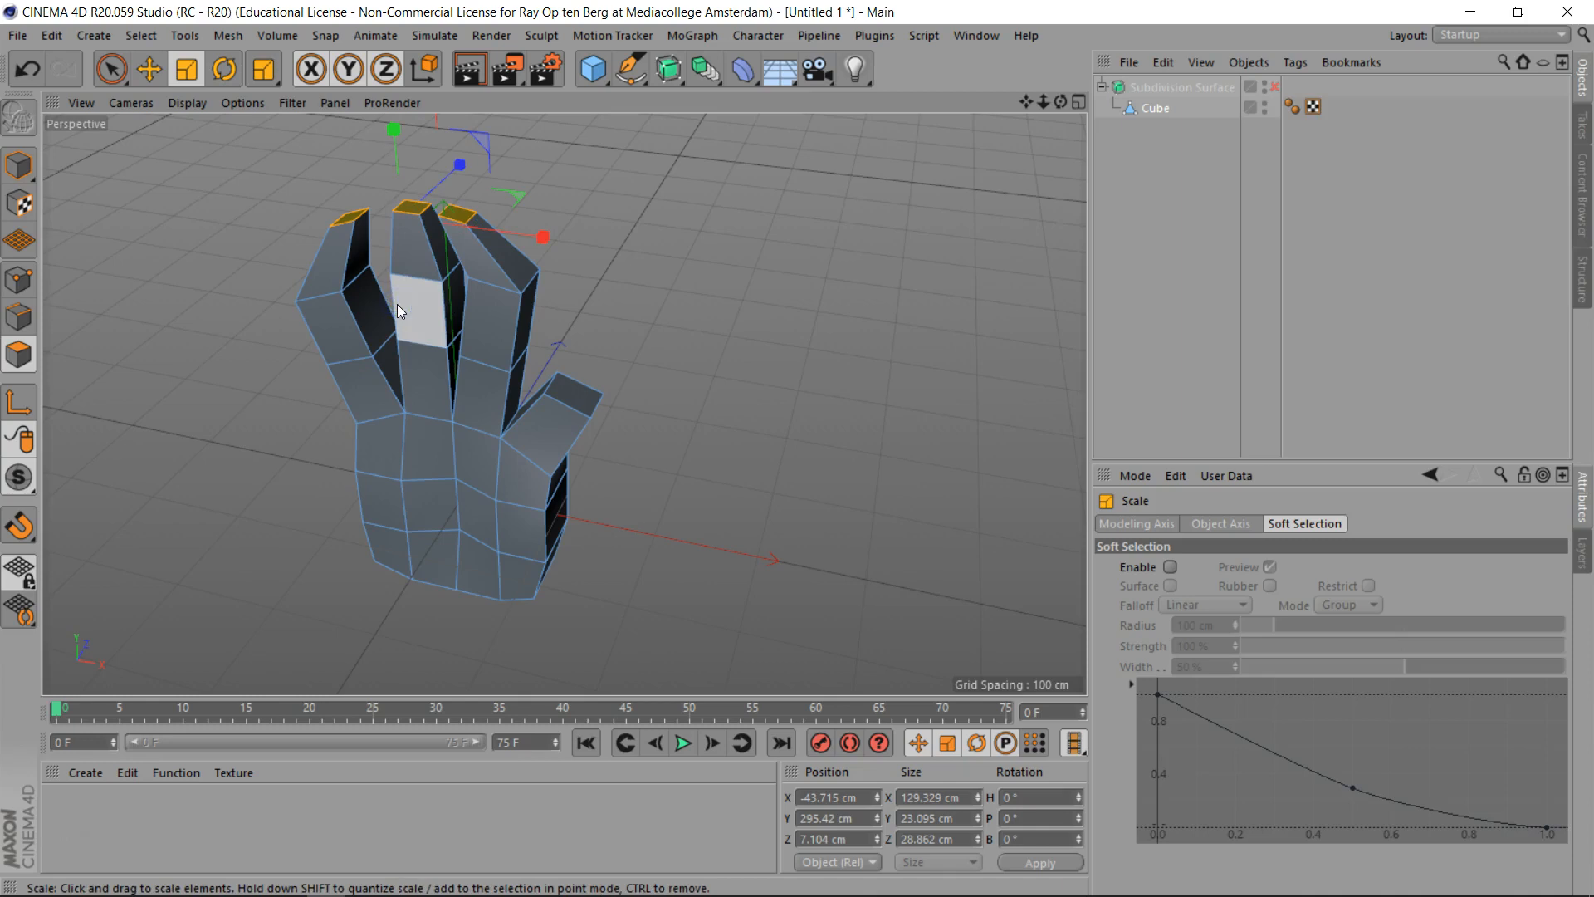
Undo the last scaling and shrink the three long fingers' tip polygons individually with Normal Scale to about 84.2%
{"action": "key", "text": "ctrl+z"}
{"action": "left_click", "coordinate": [225, 36]}
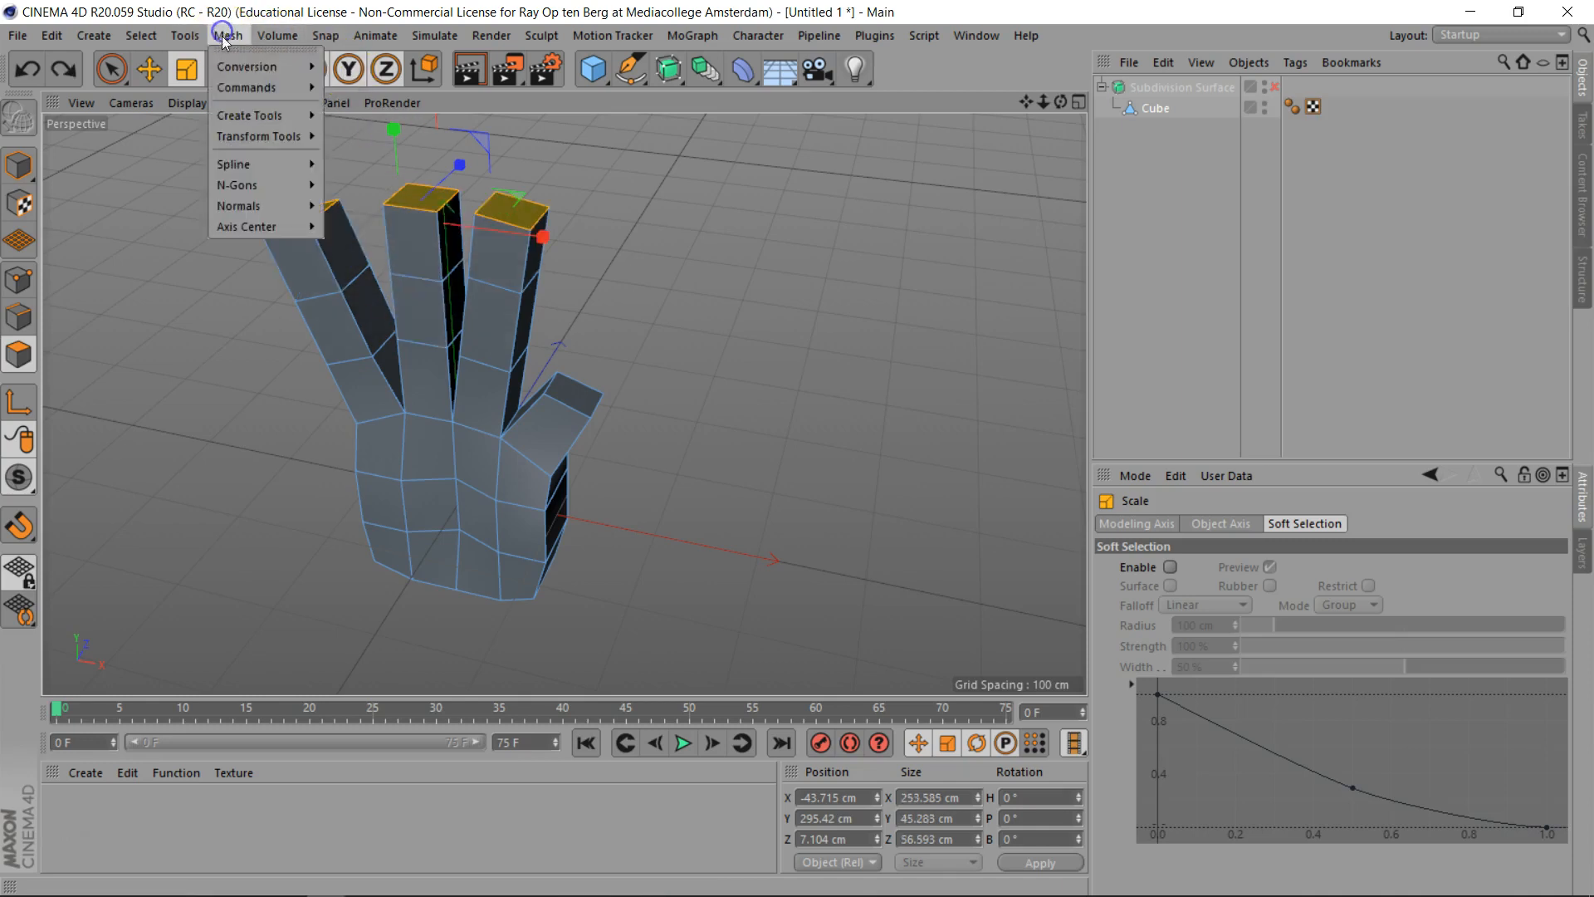
{"action": "mouse_move", "coordinate": [263, 90]}
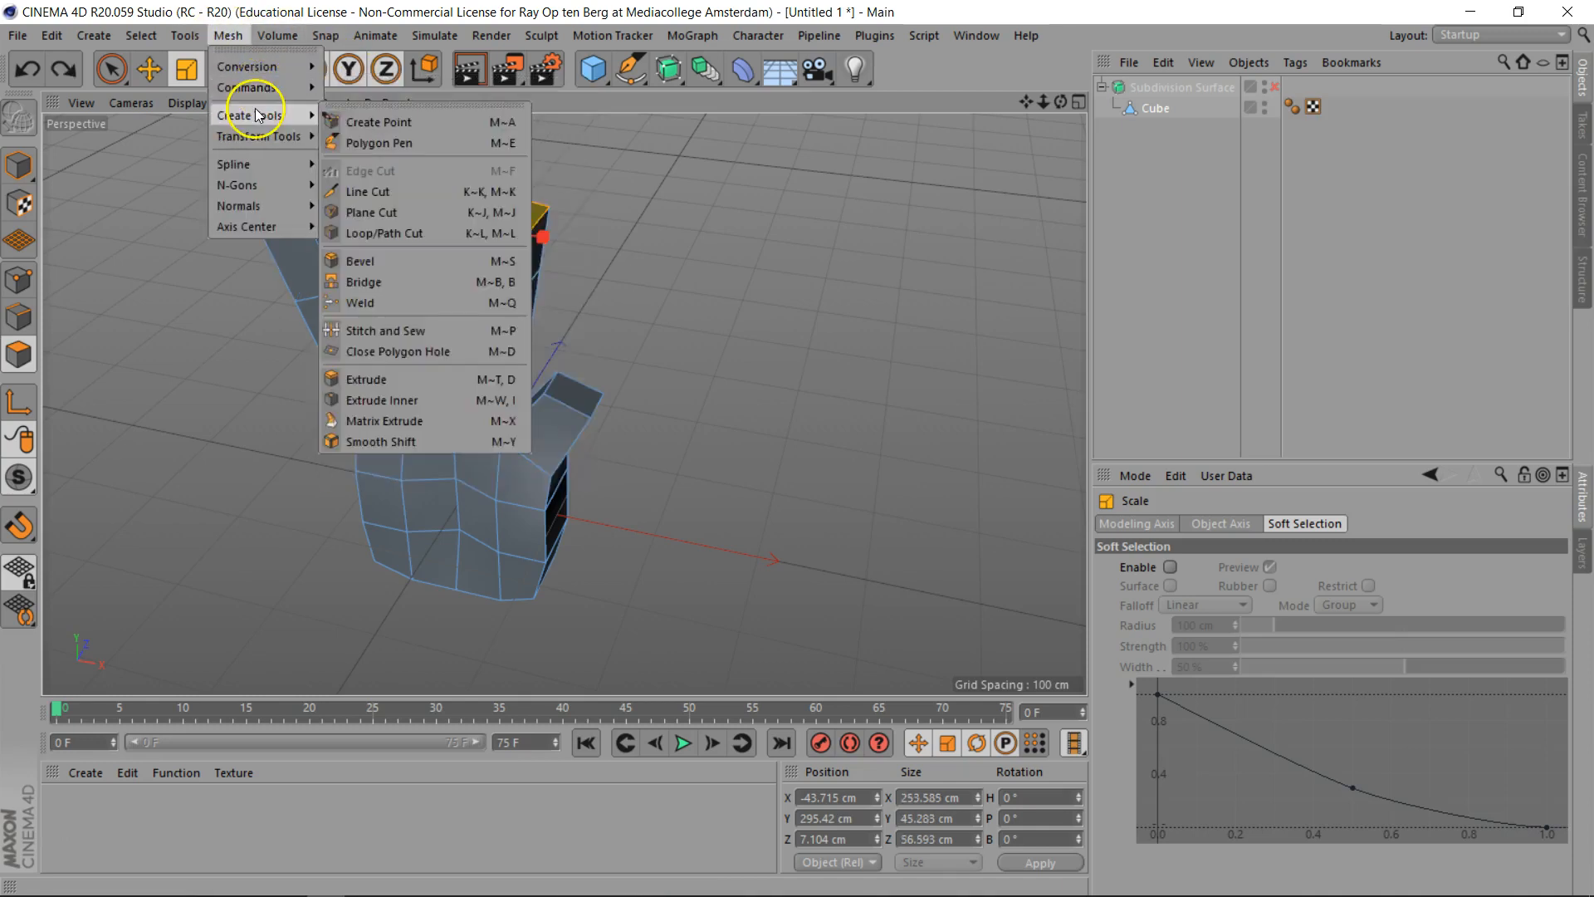
{"action": "mouse_move", "coordinate": [259, 137]}
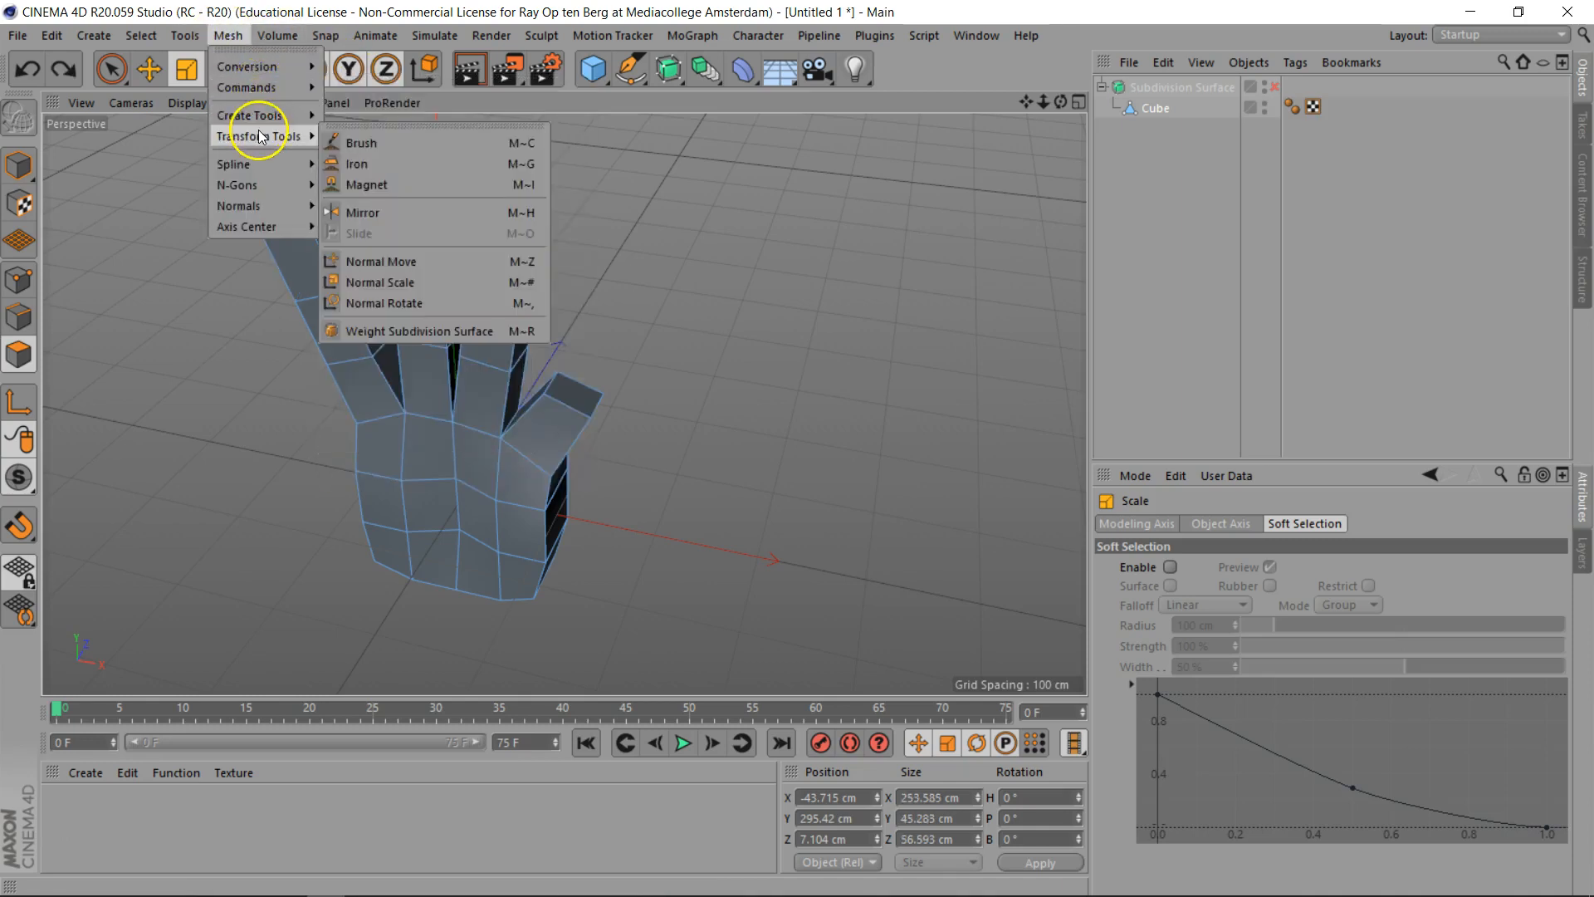
{"action": "left_click", "coordinate": [417, 282]}
{"action": "left_click_drag", "start_coordinate": [775, 236], "coordinate": [800, 449]}
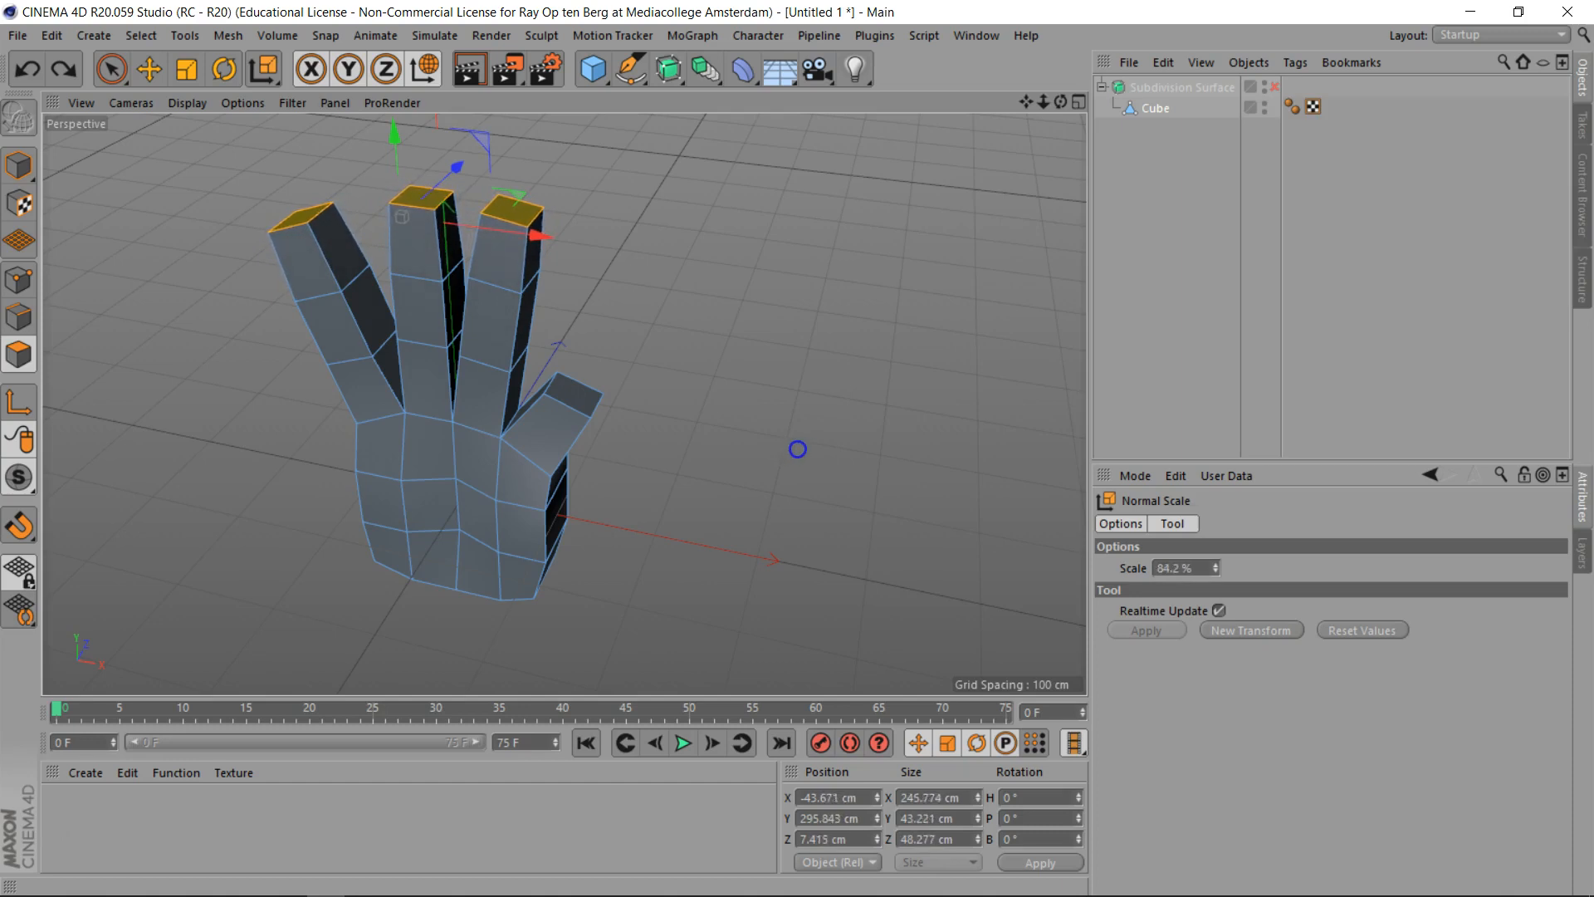
In polygon mode, select the short fourth finger's end polygon and extrude it about 75.8 cm
{"action": "left_click_drag", "start_coordinate": [846, 85], "coordinate": [1057, 111]}
{"action": "left_click", "coordinate": [19, 350]}
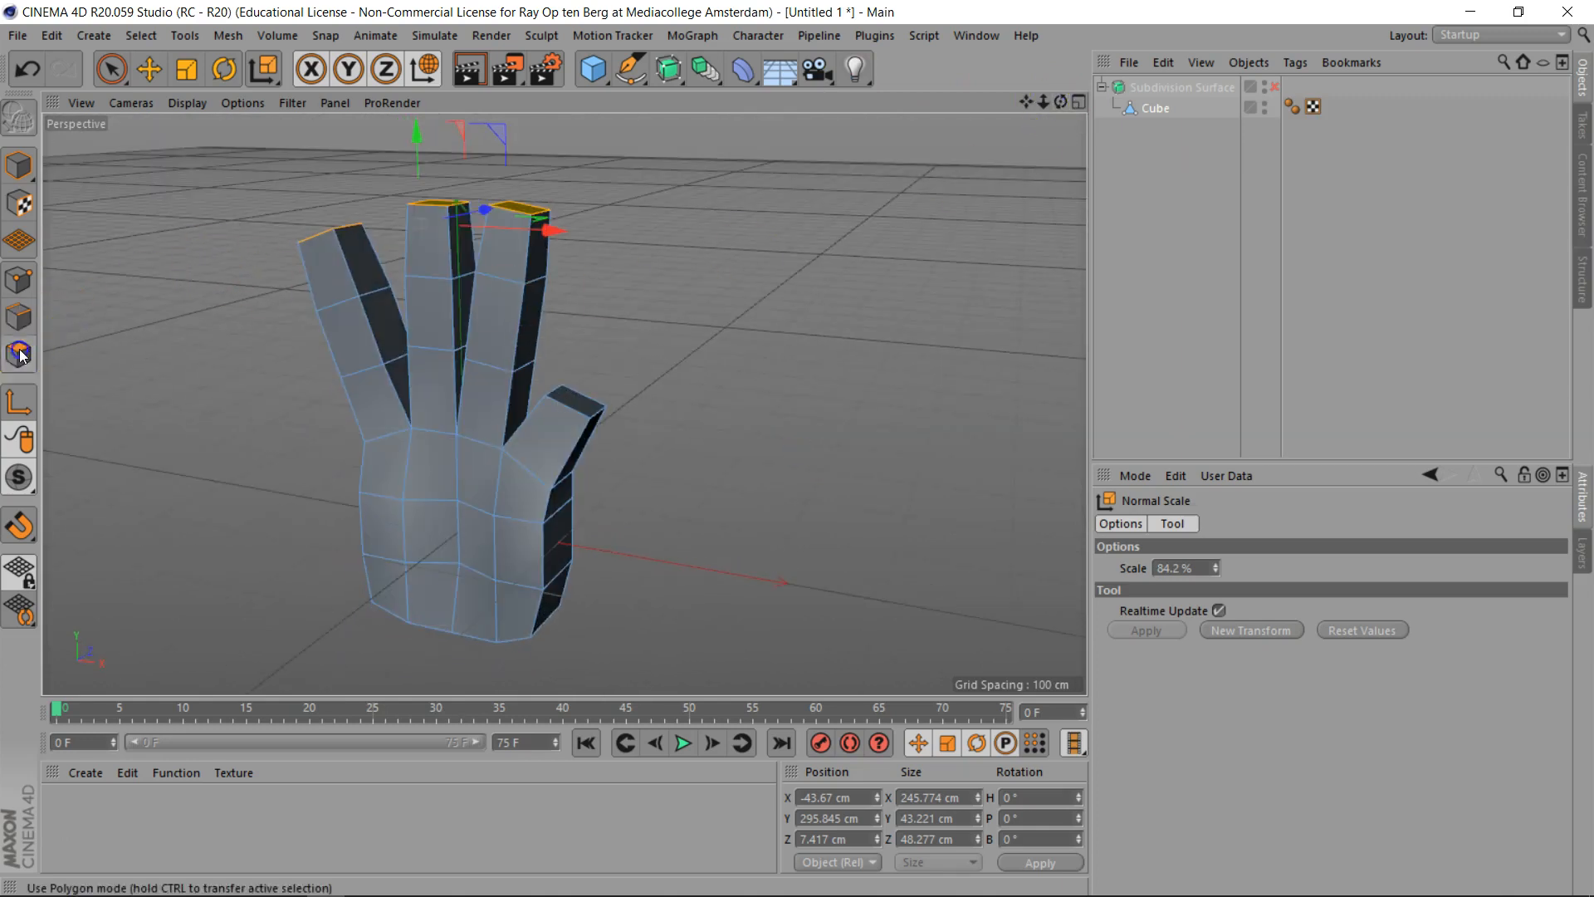
{"action": "left_click", "coordinate": [586, 401]}
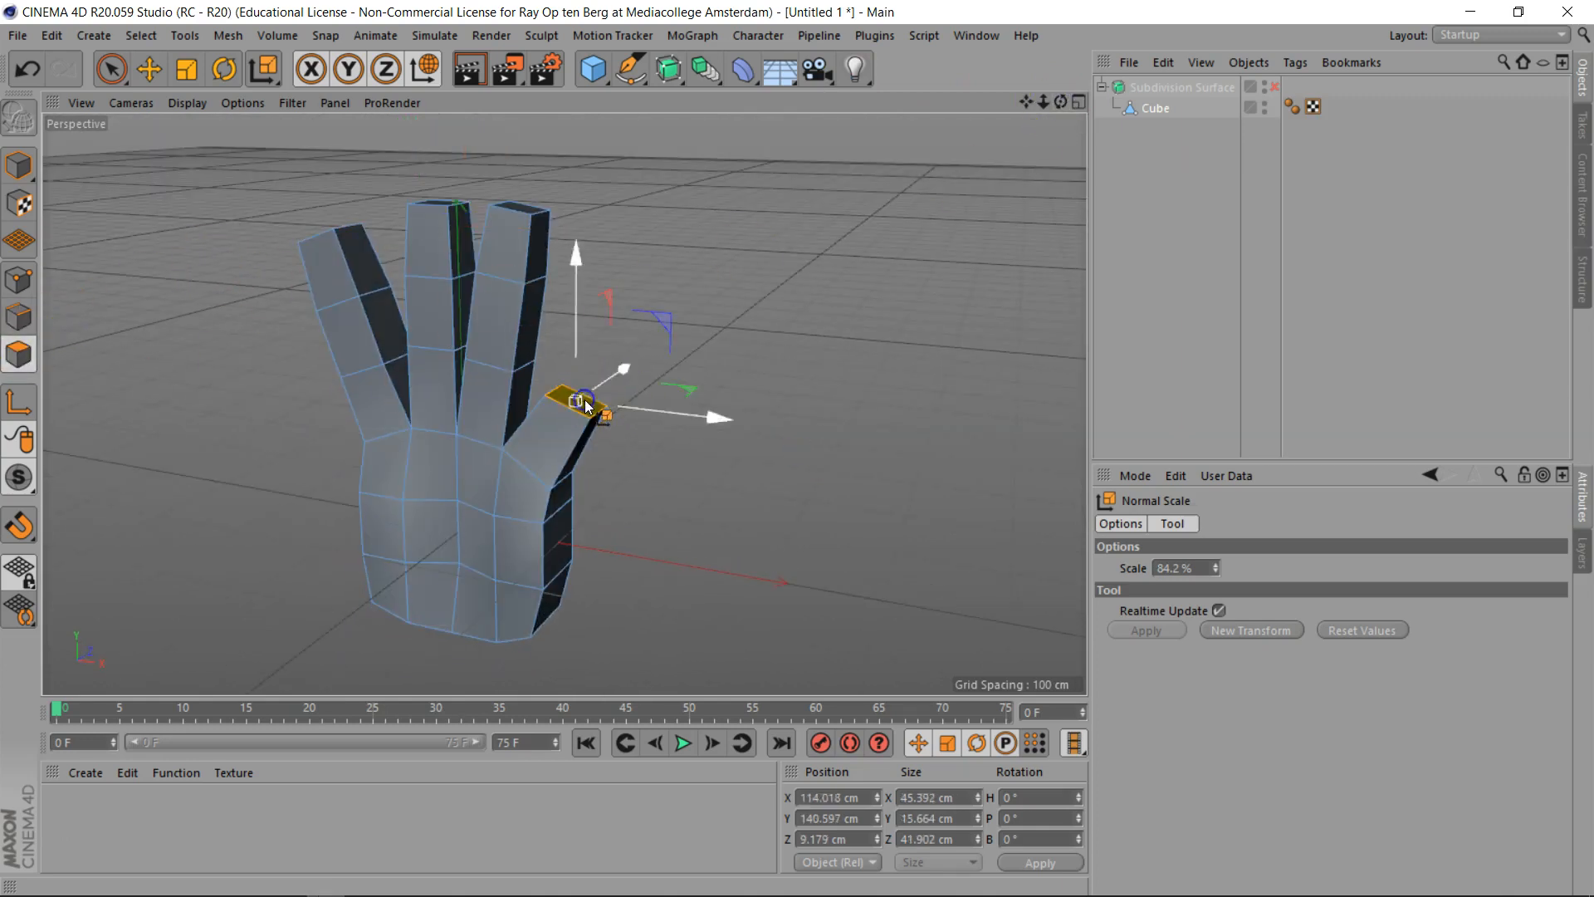
{"action": "key", "text": "d"}
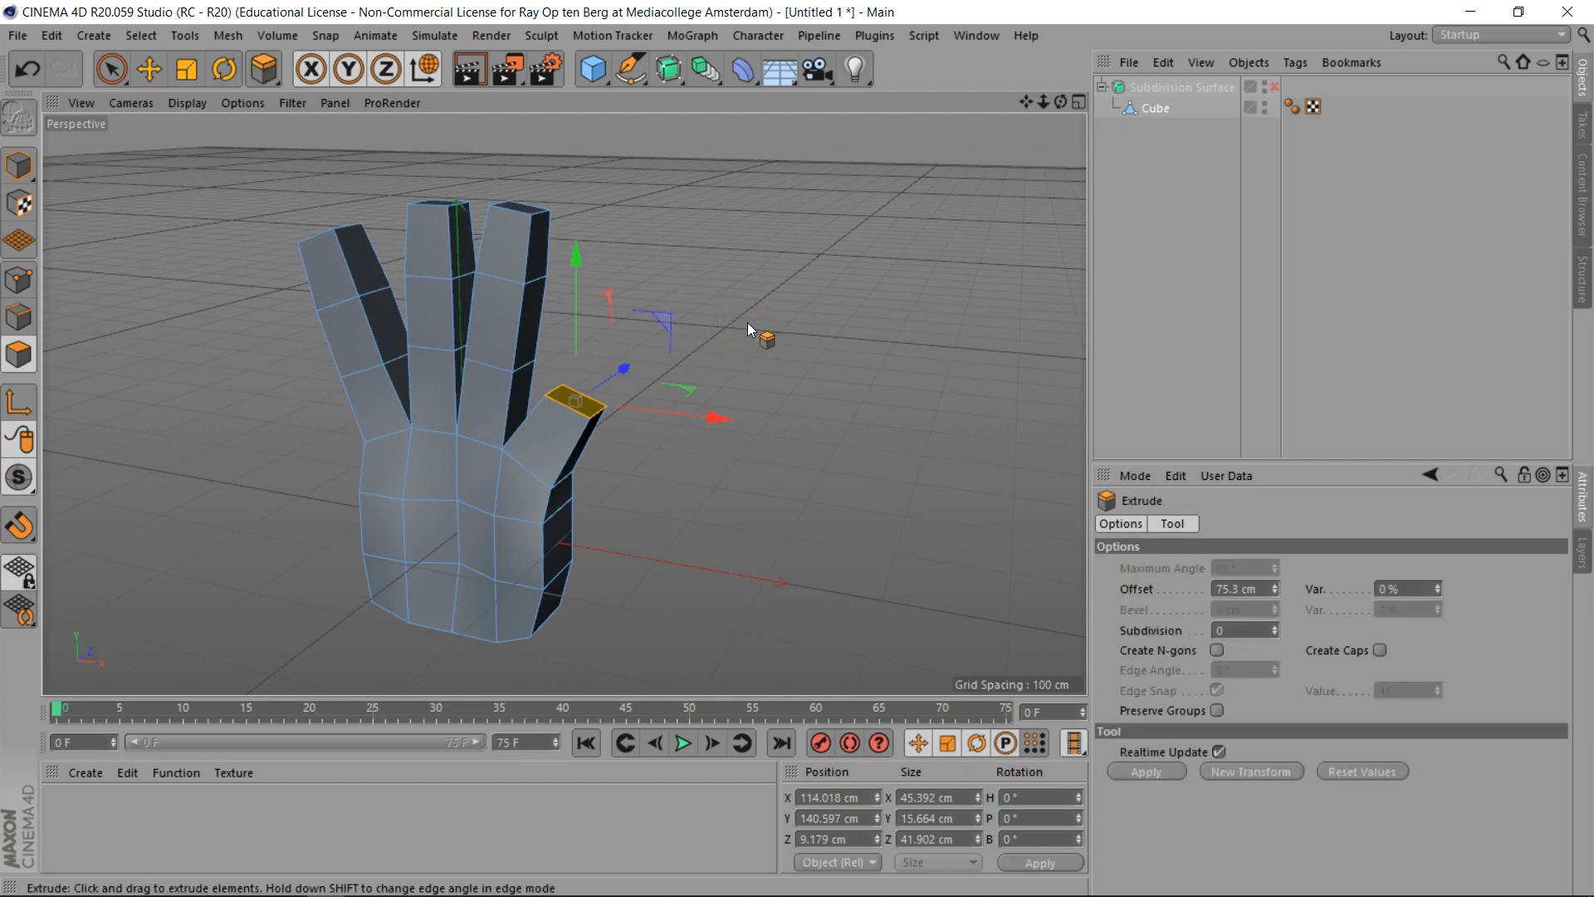
{"action": "left_click_drag", "start_coordinate": [634, 491], "coordinate": [797, 449]}
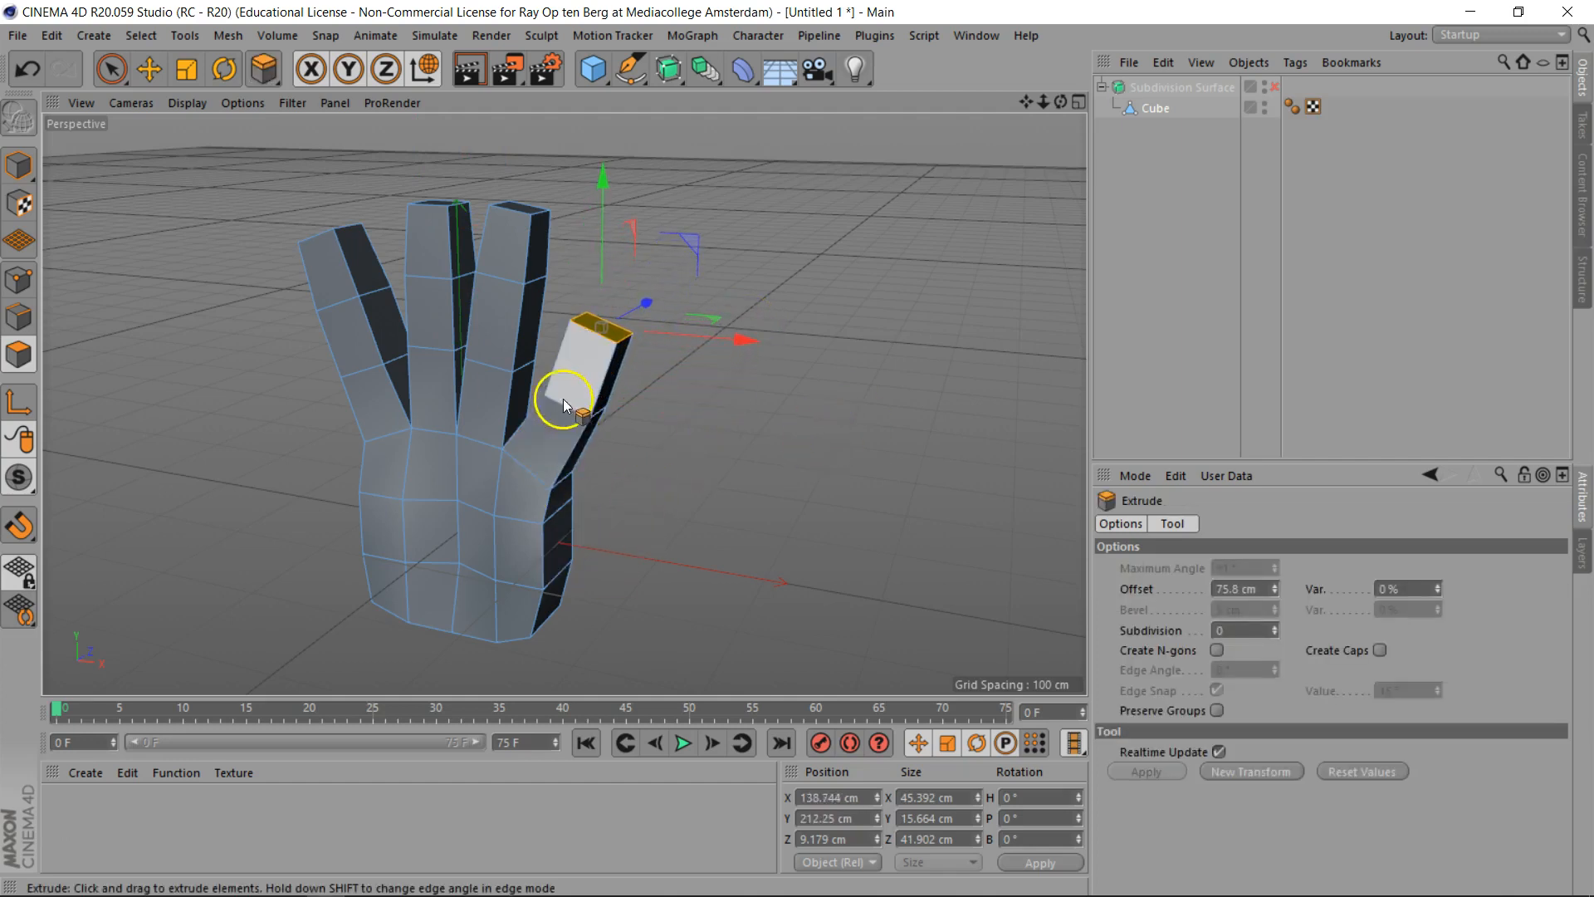
Move the fourth finger's end polygon outward to about X 149.6 cm and scale it down to about 43 cm in X and 40 cm in Z
{"action": "left_click_drag", "start_coordinate": [741, 341], "coordinate": [754, 353]}
{"action": "mouse_move", "coordinate": [1061, 101]}
{"action": "left_mouse_down"}
{"action": "mouse_move", "coordinate": [890, 103]}
{"action": "mouse_move", "coordinate": [1065, 104]}
{"action": "left_mouse_up"}
{"action": "key", "text": "t"}
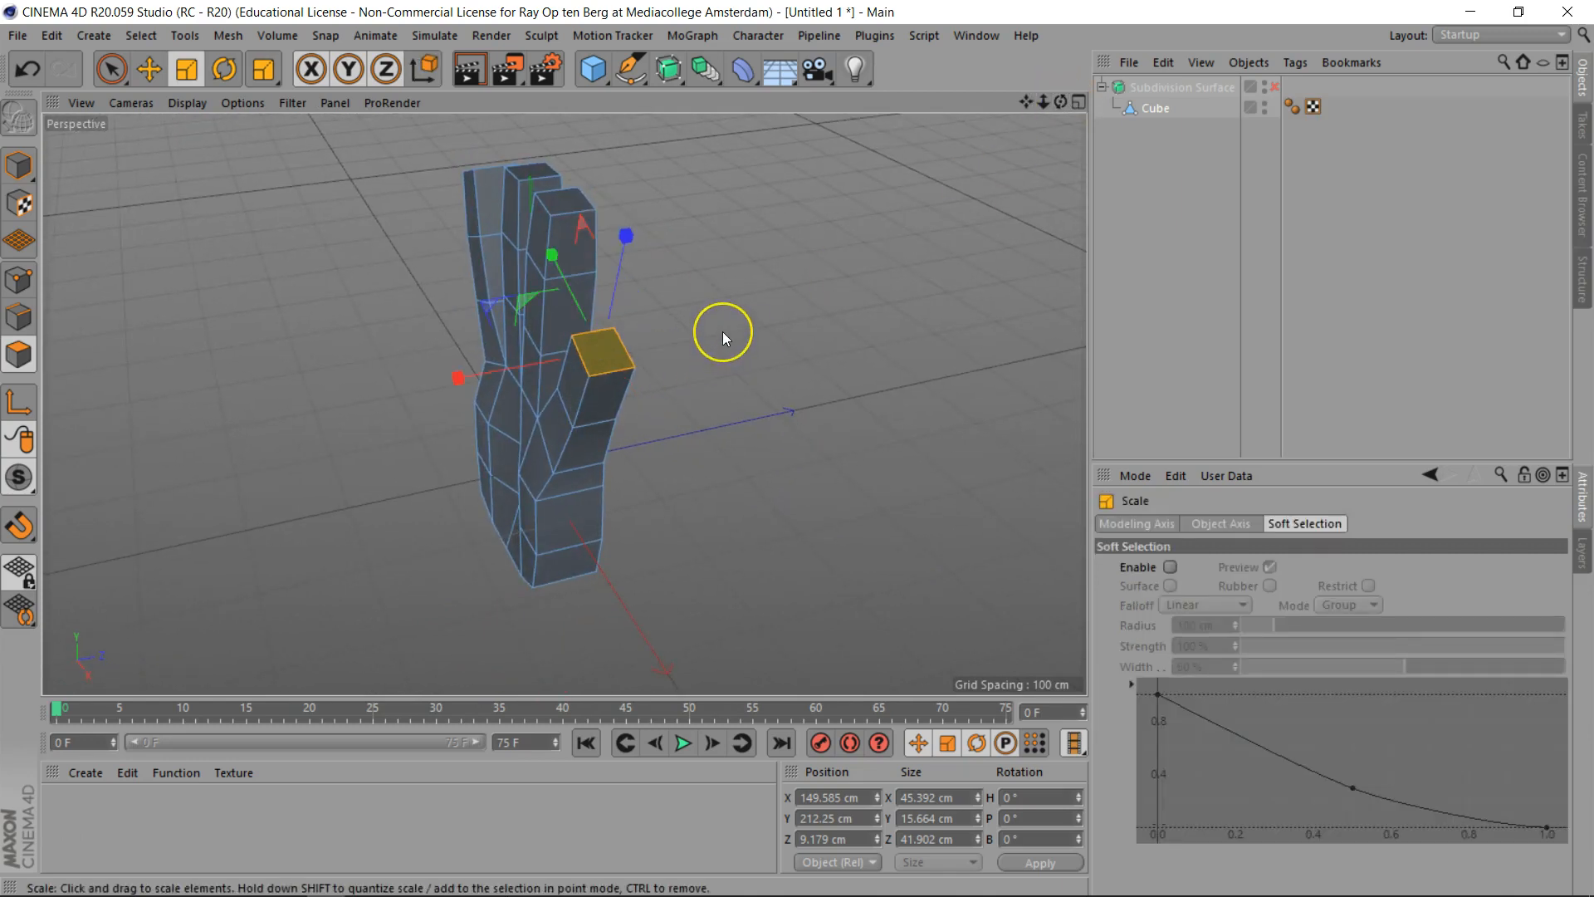
{"action": "left_click_drag", "start_coordinate": [723, 332], "coordinate": [693, 354]}
Extrude the fourth finger's end polygon about 60.7 cm as another finger segment
{"action": "key", "text": "d"}
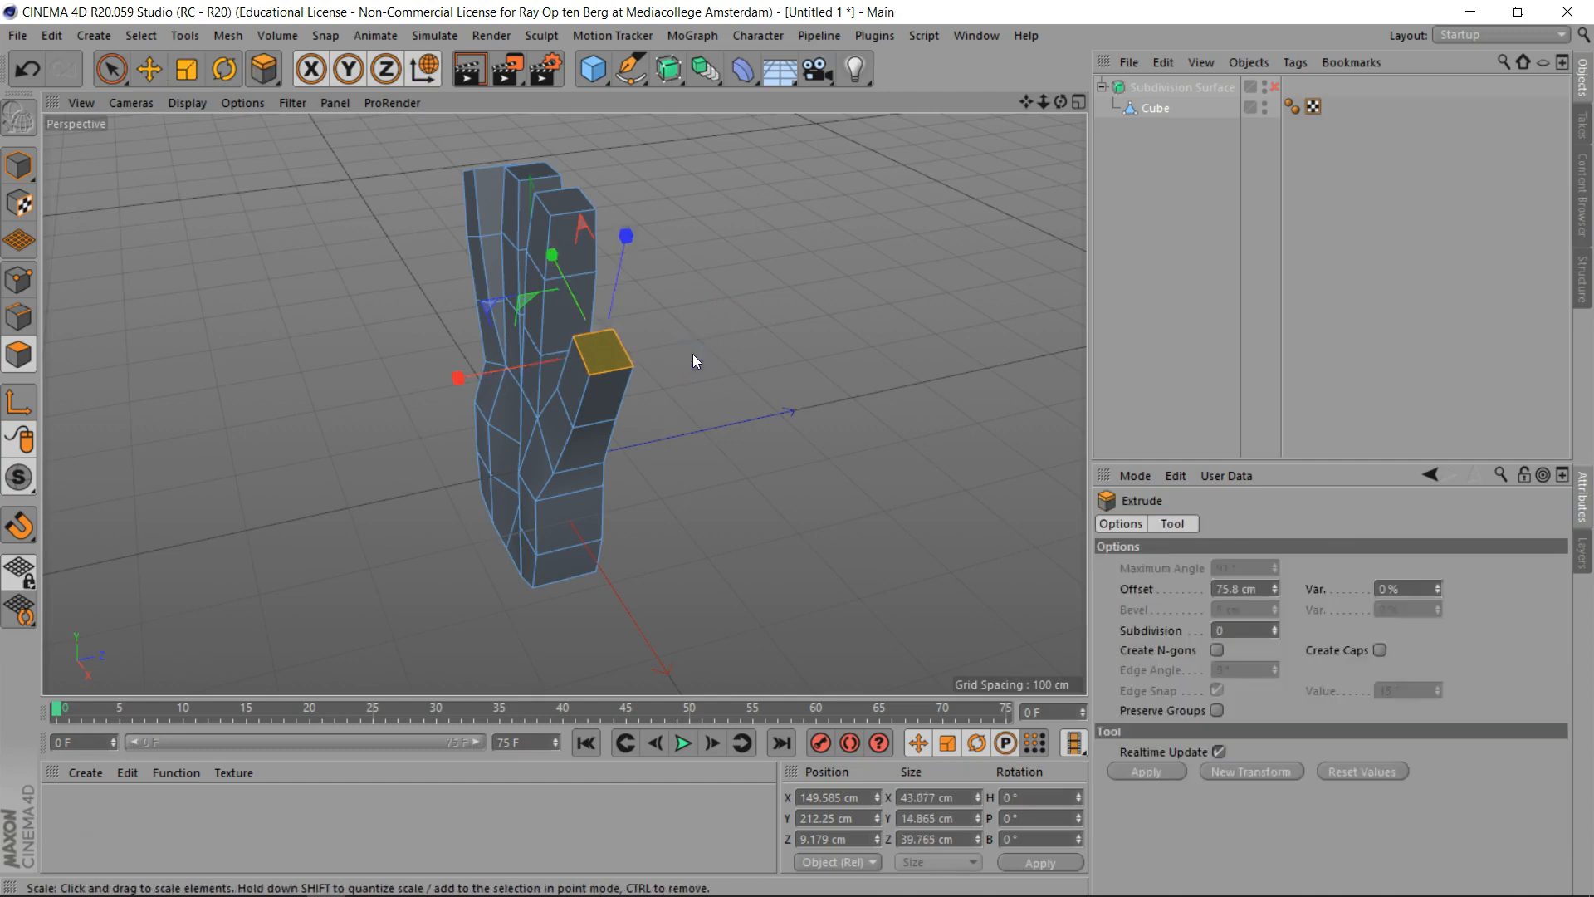
{"action": "mouse_move", "coordinate": [803, 445]}
{"action": "left_mouse_down"}
{"action": "mouse_move", "coordinate": [822, 431]}
{"action": "mouse_move", "coordinate": [798, 449]}
{"action": "left_mouse_up"}
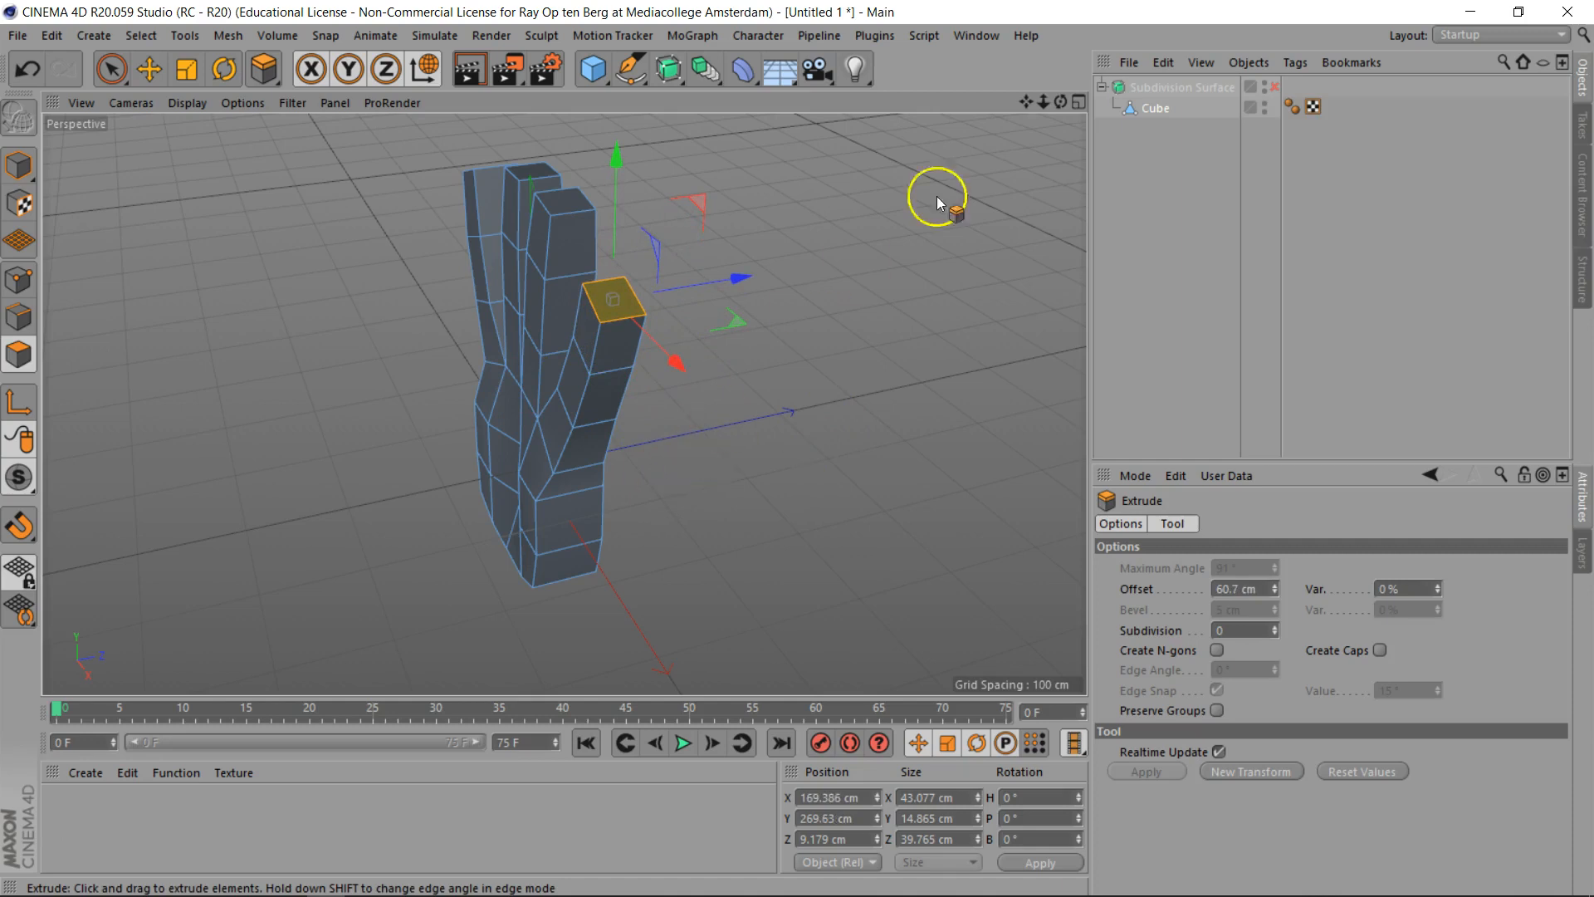
{"action": "left_click_drag", "start_coordinate": [1061, 101], "coordinate": [564, 404]}
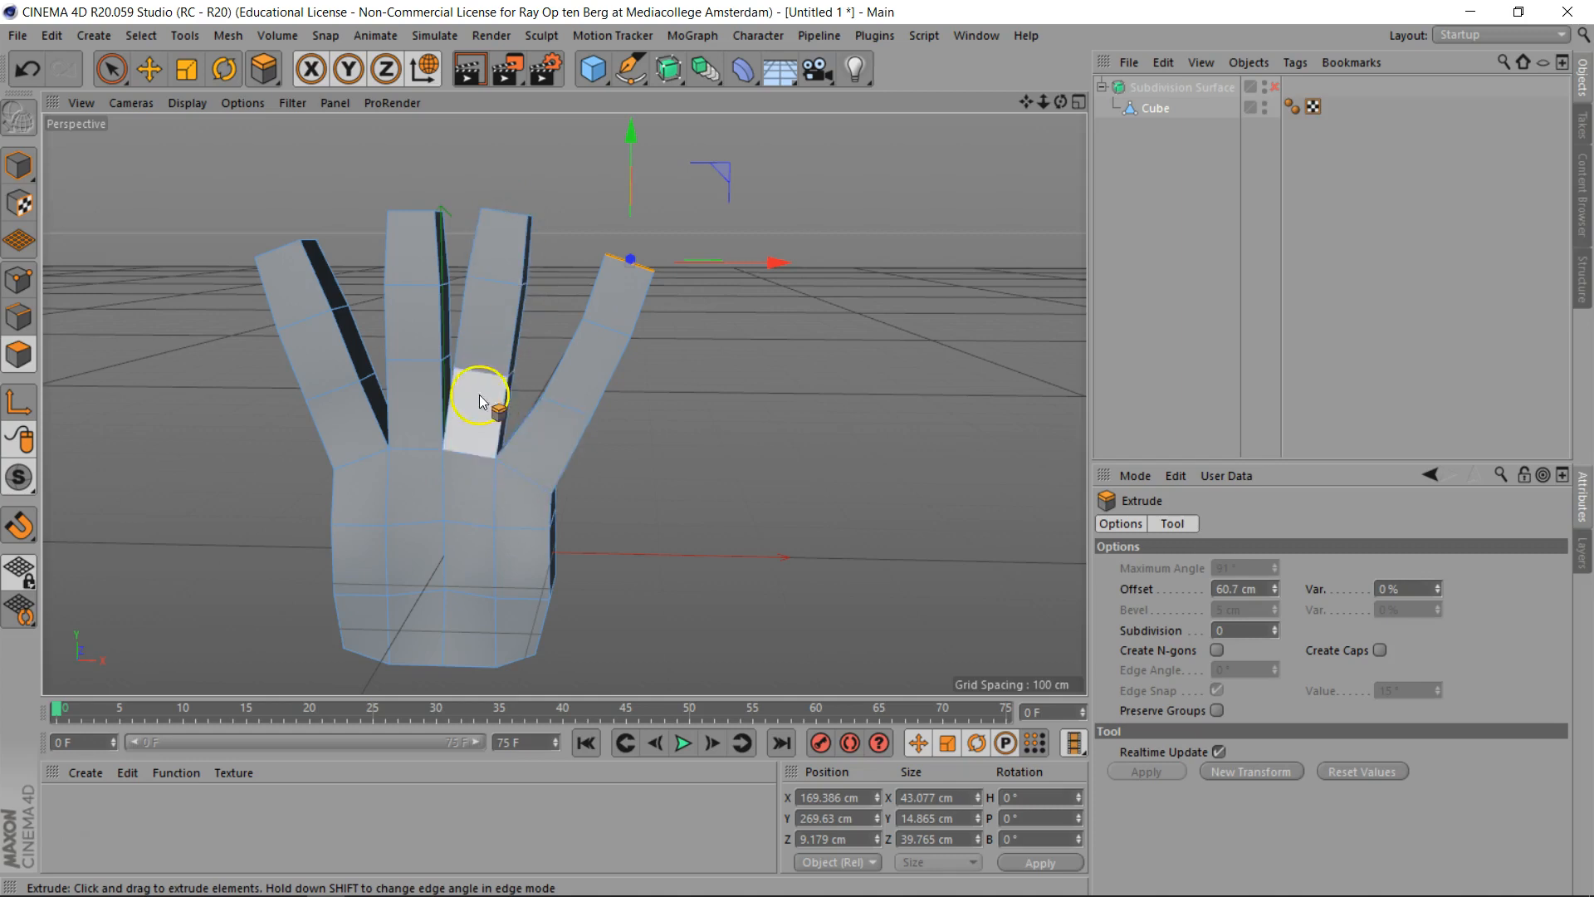
{"action": "left_click_drag", "start_coordinate": [1060, 102], "coordinate": [1024, 100]}
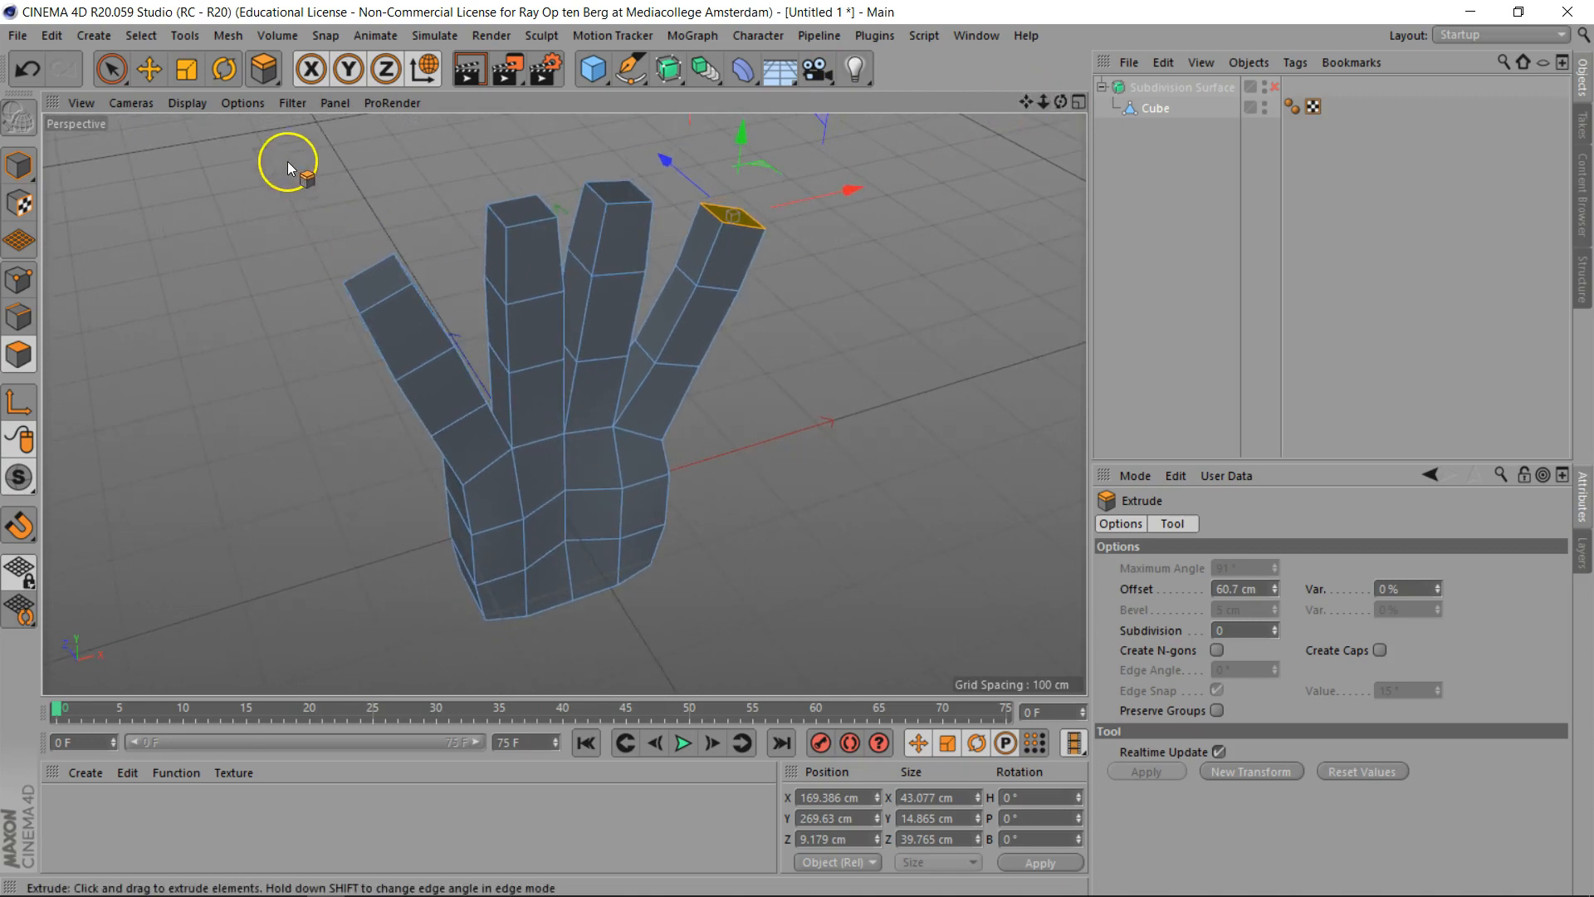
In edge mode, loop-select the fourth finger's upper joint and move it to about X 145 cm and Z 18 cm
{"action": "left_click", "coordinate": [22, 166]}
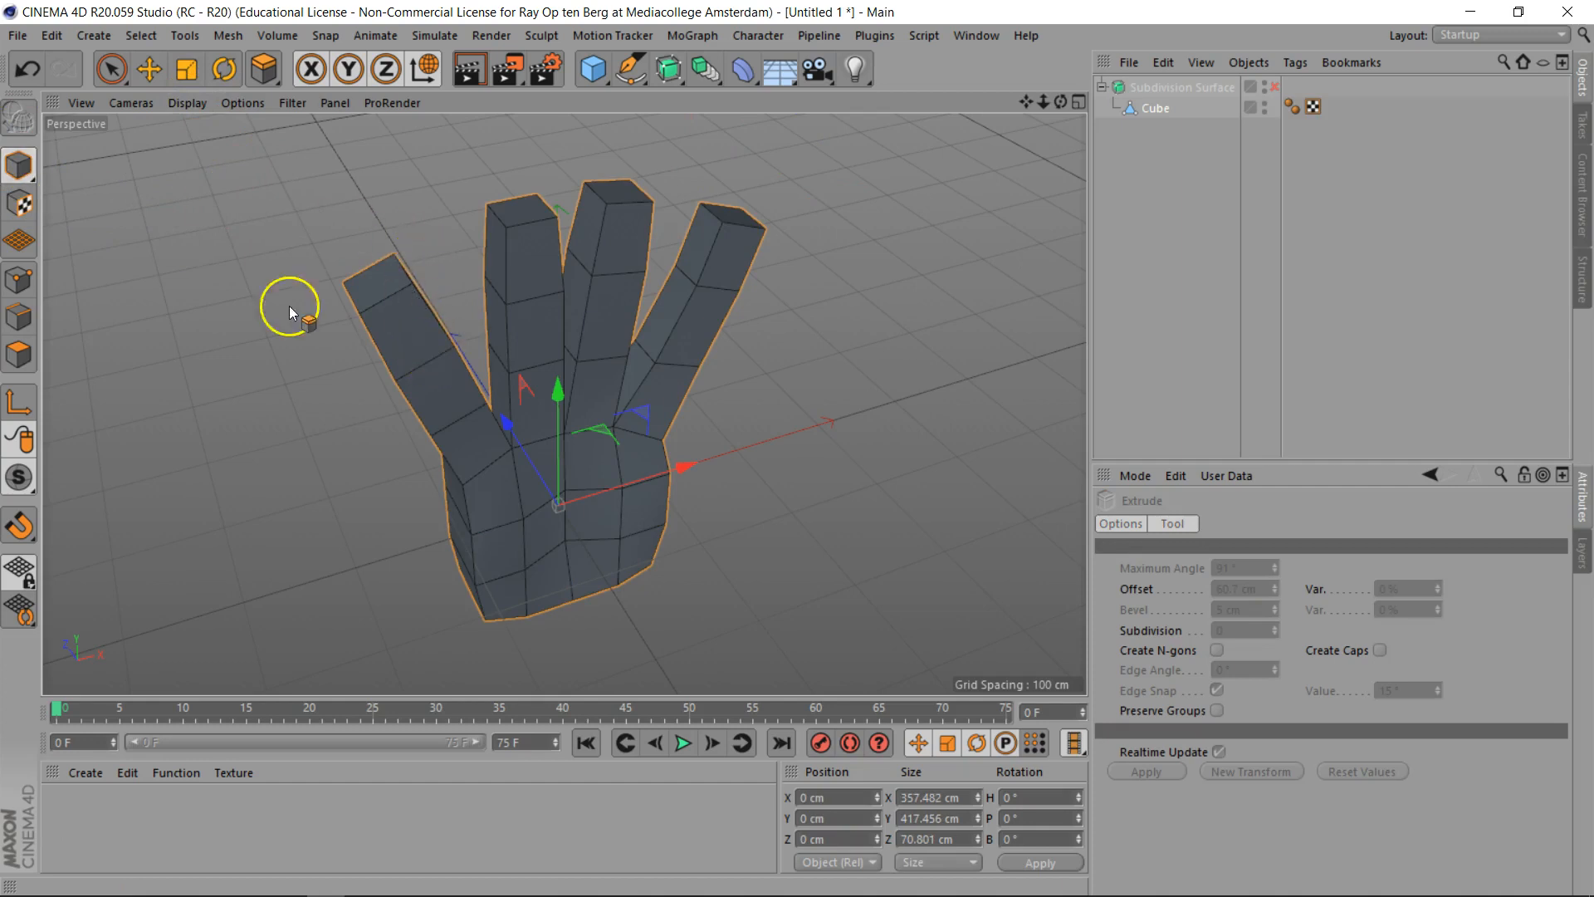
{"action": "left_click", "coordinate": [19, 316]}
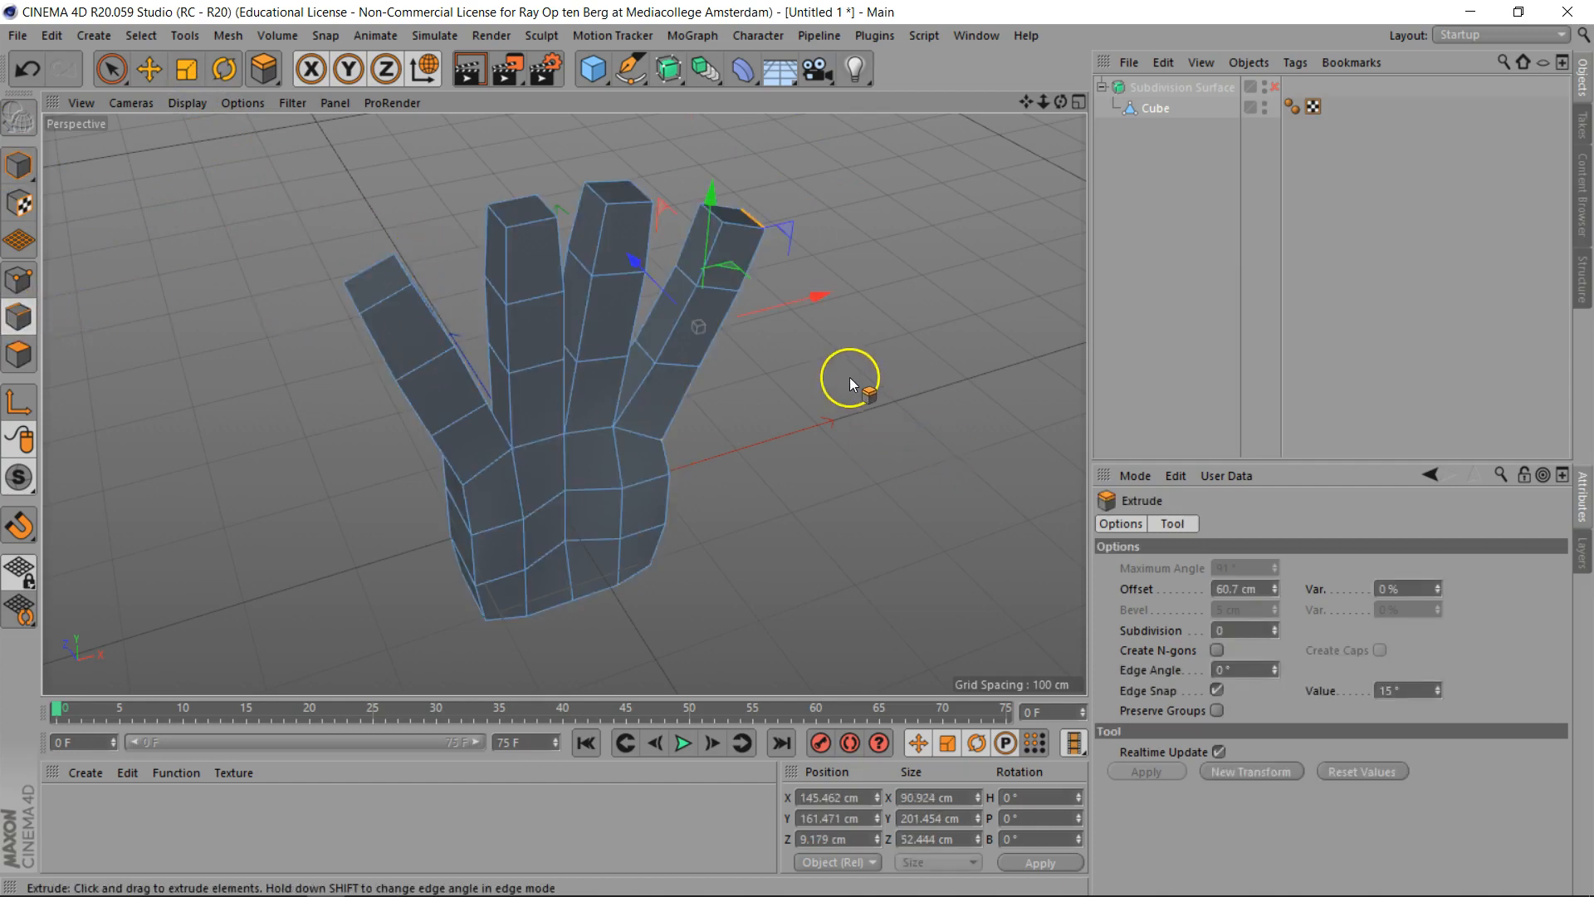
{"action": "key", "text": "u"}
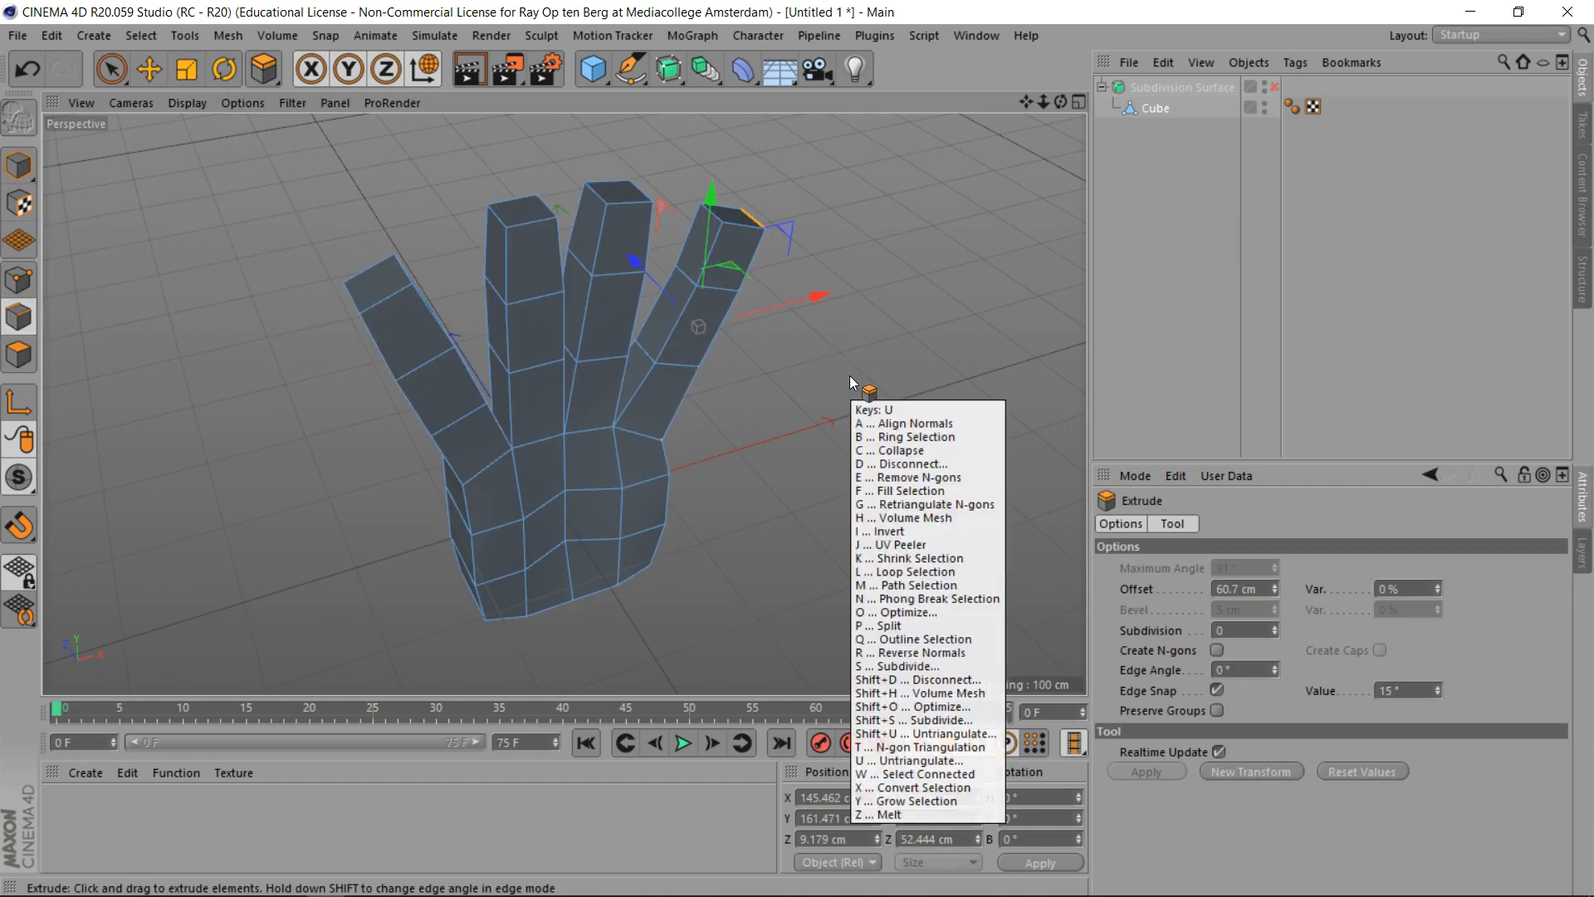
{"action": "key", "text": "l"}
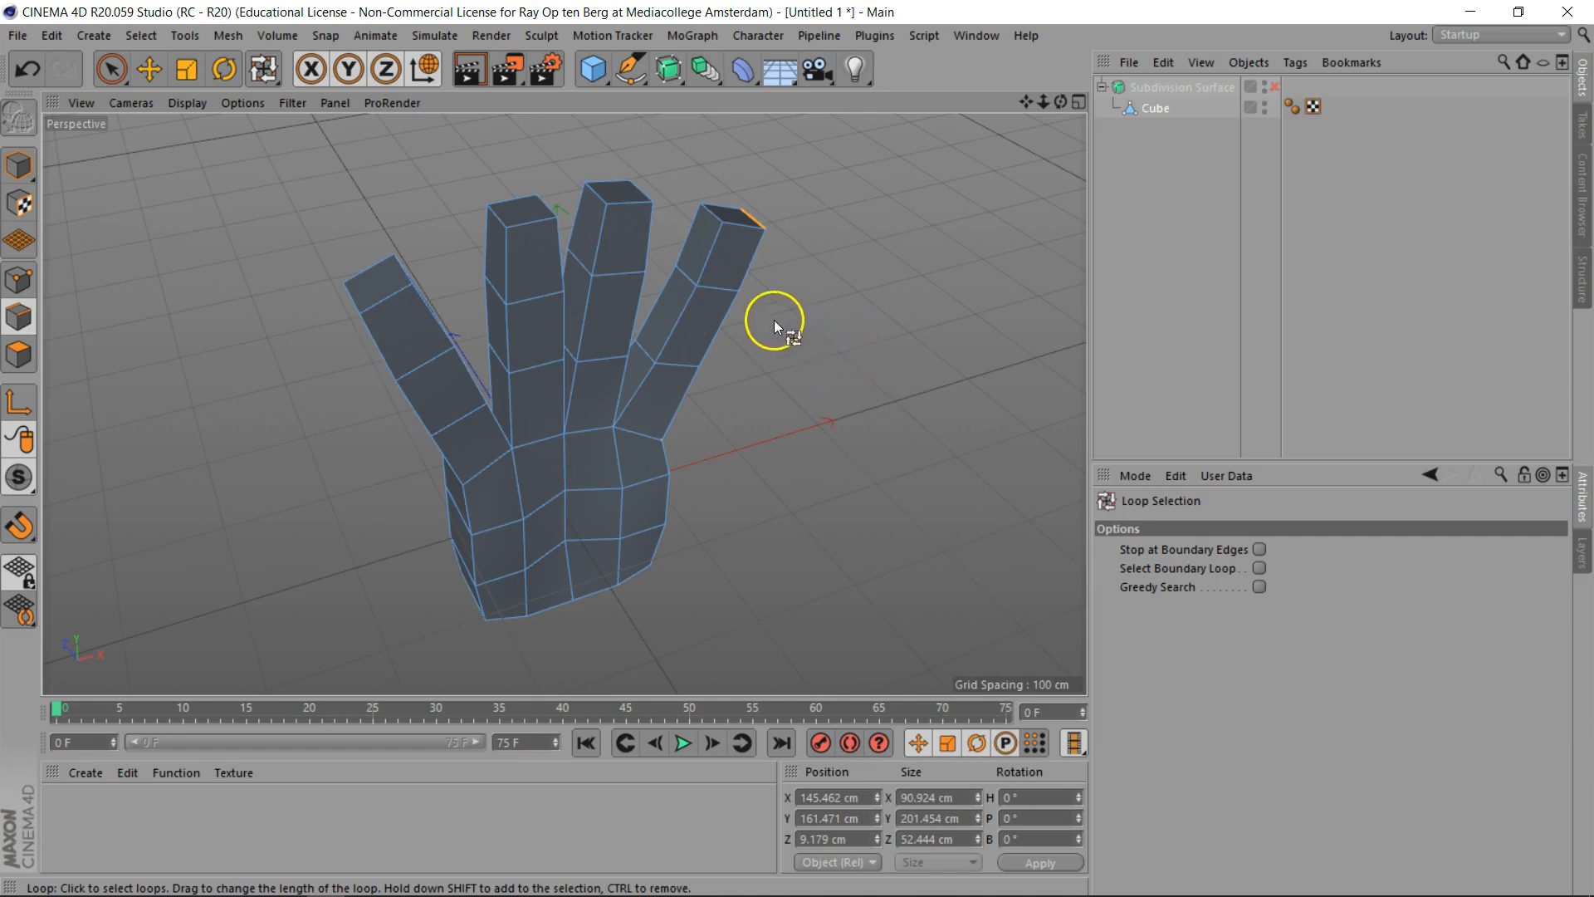
{"action": "left_click", "coordinate": [721, 288]}
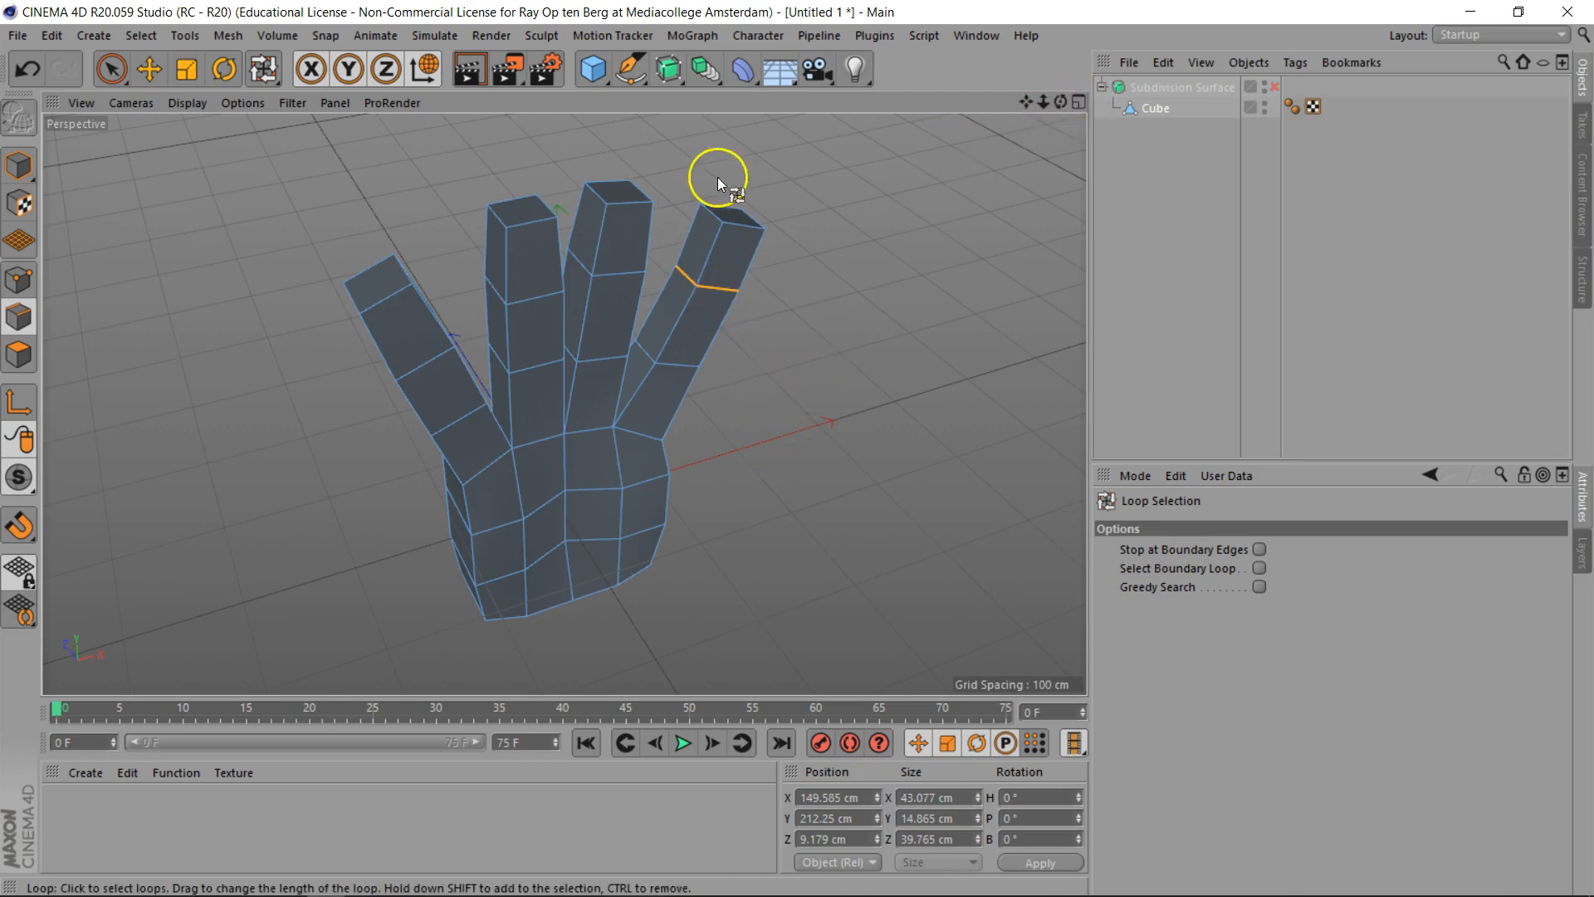
{"action": "left_click", "coordinate": [148, 70]}
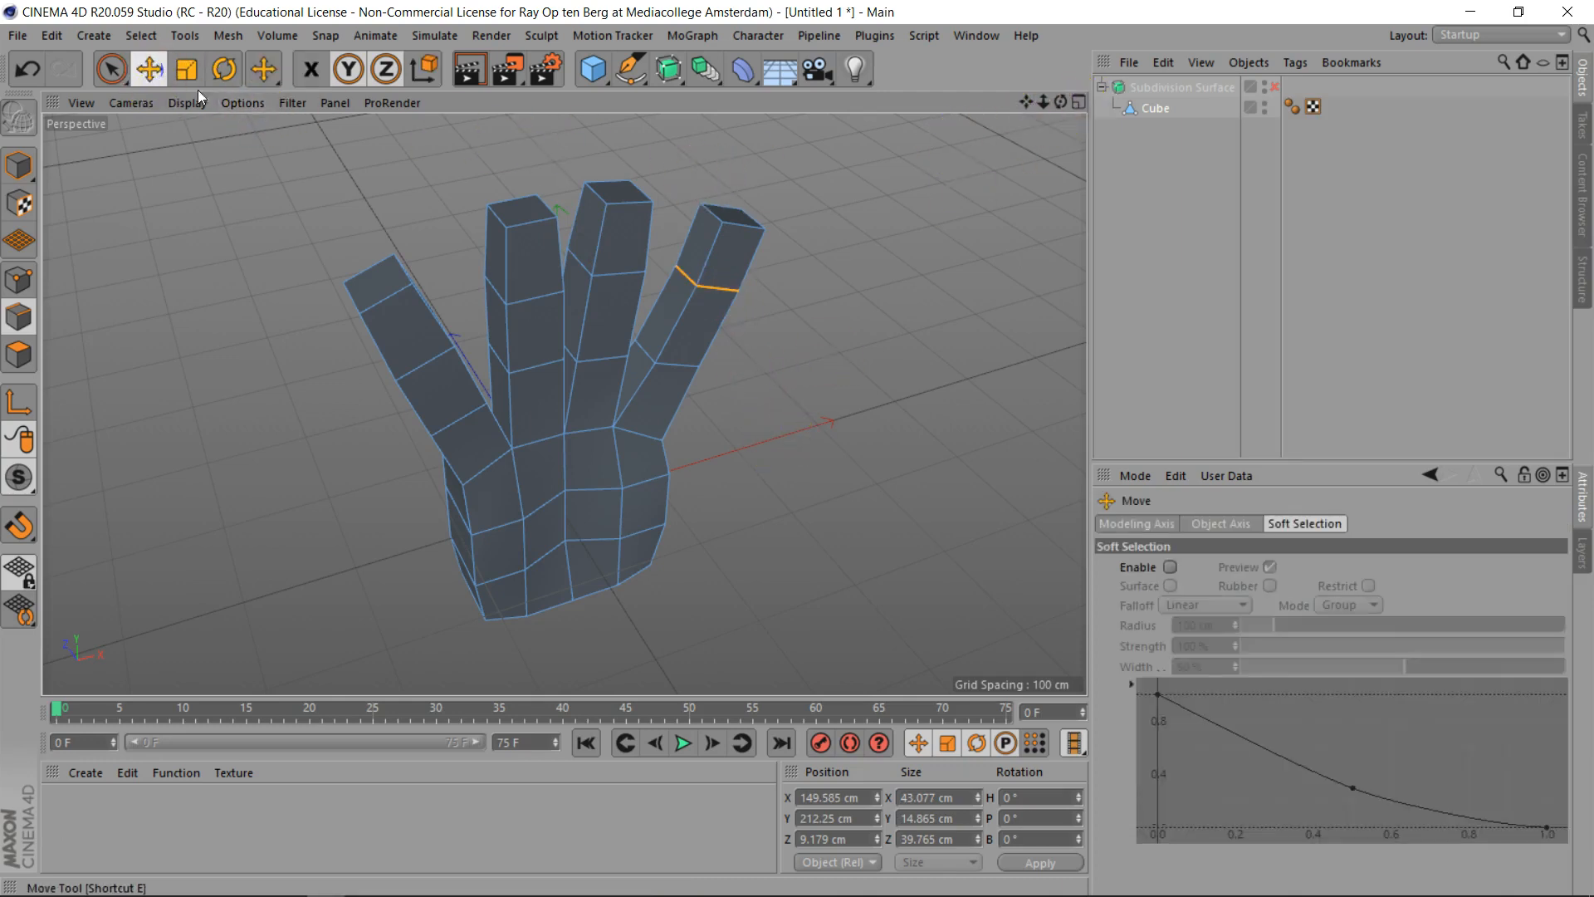
{"action": "left_click_drag", "start_coordinate": [825, 248], "coordinate": [825, 251]}
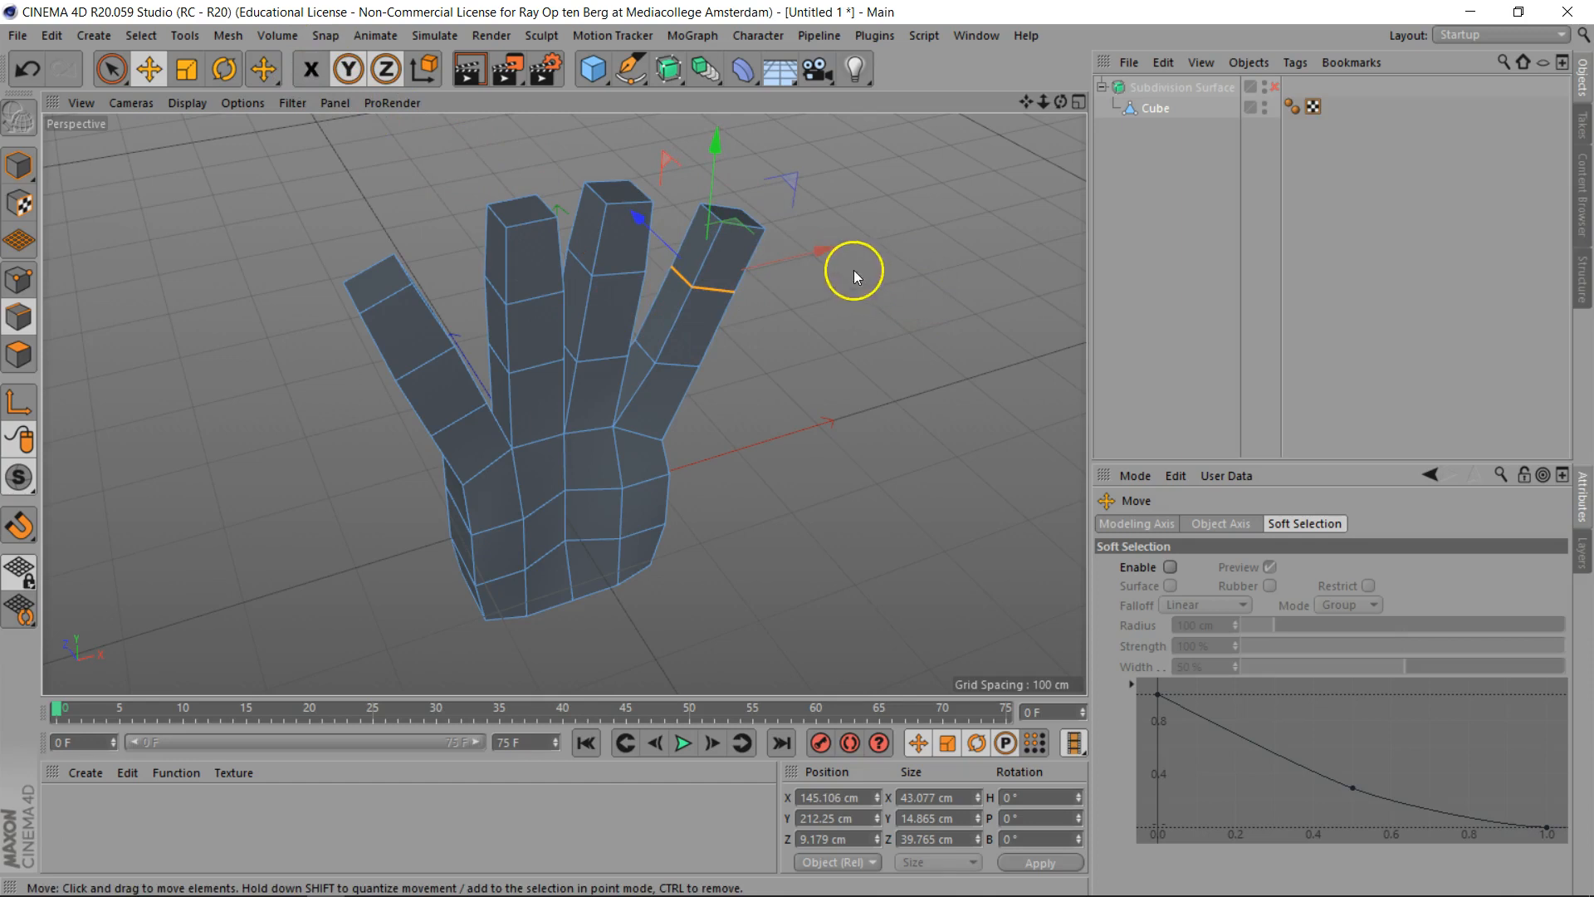
{"action": "left_click_drag", "start_coordinate": [1061, 101], "coordinate": [797, 449]}
{"action": "left_click_drag", "start_coordinate": [804, 351], "coordinate": [812, 346]}
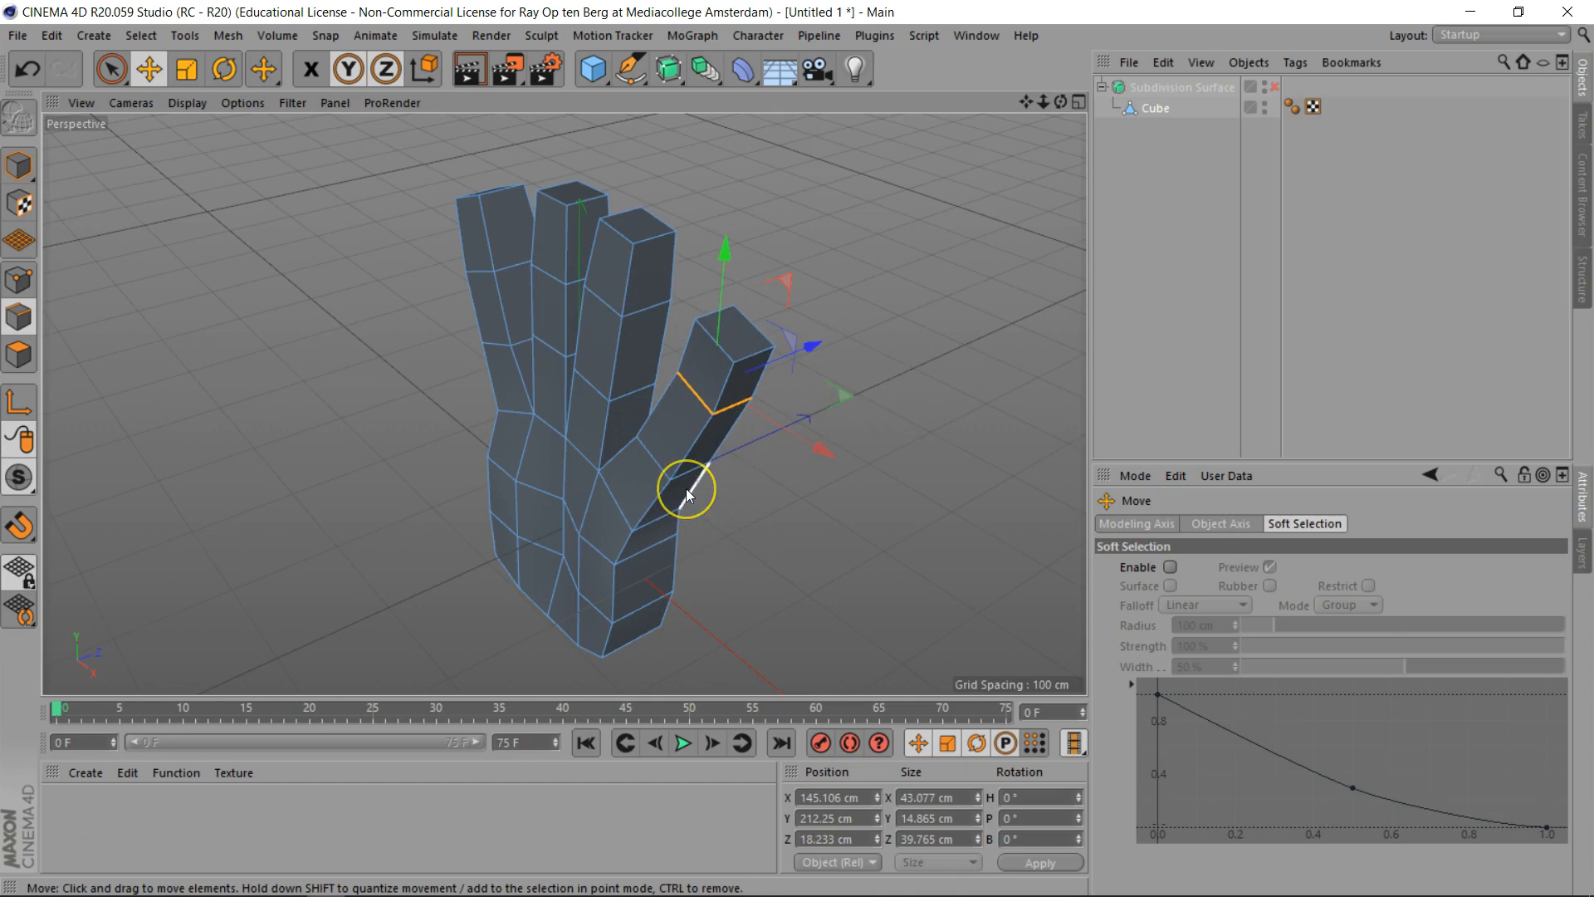
Loop-select the fourth finger's lower joint edges and move them to about Z 17.7 cm
{"action": "key", "text": "u"}
{"action": "key", "text": "l"}
{"action": "key", "text": "ctrl+z"}
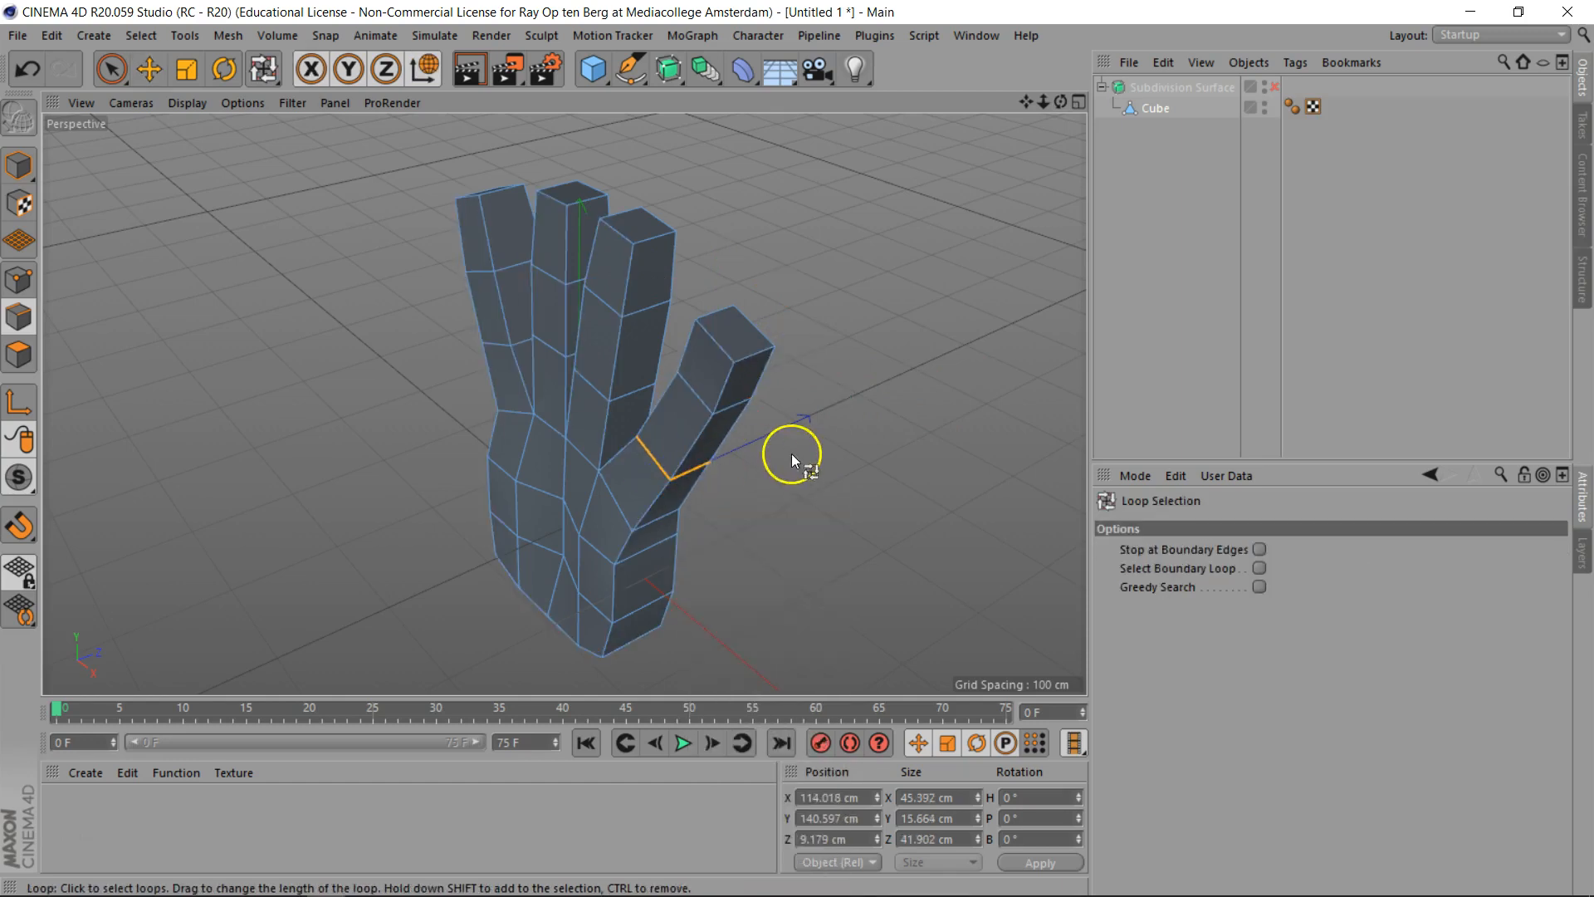
{"action": "left_click_drag", "start_coordinate": [1061, 101], "coordinate": [1005, 62]}
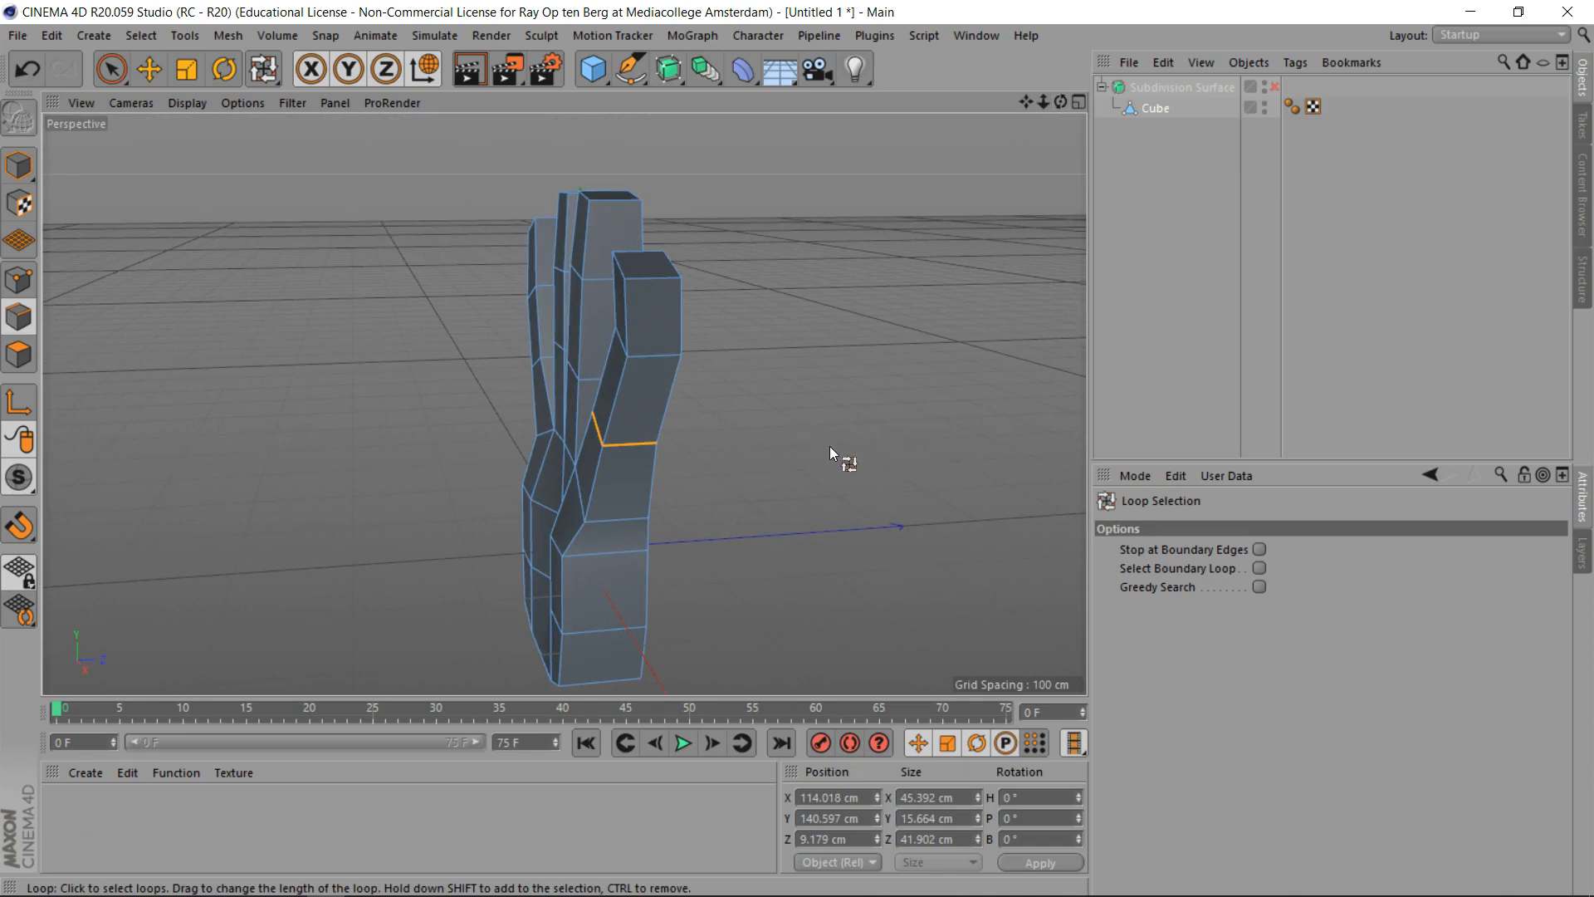
{"action": "key", "text": "e"}
{"action": "left_click_drag", "start_coordinate": [751, 446], "coordinate": [807, 403]}
{"action": "left_click_drag", "start_coordinate": [848, 82], "coordinate": [798, 449]}
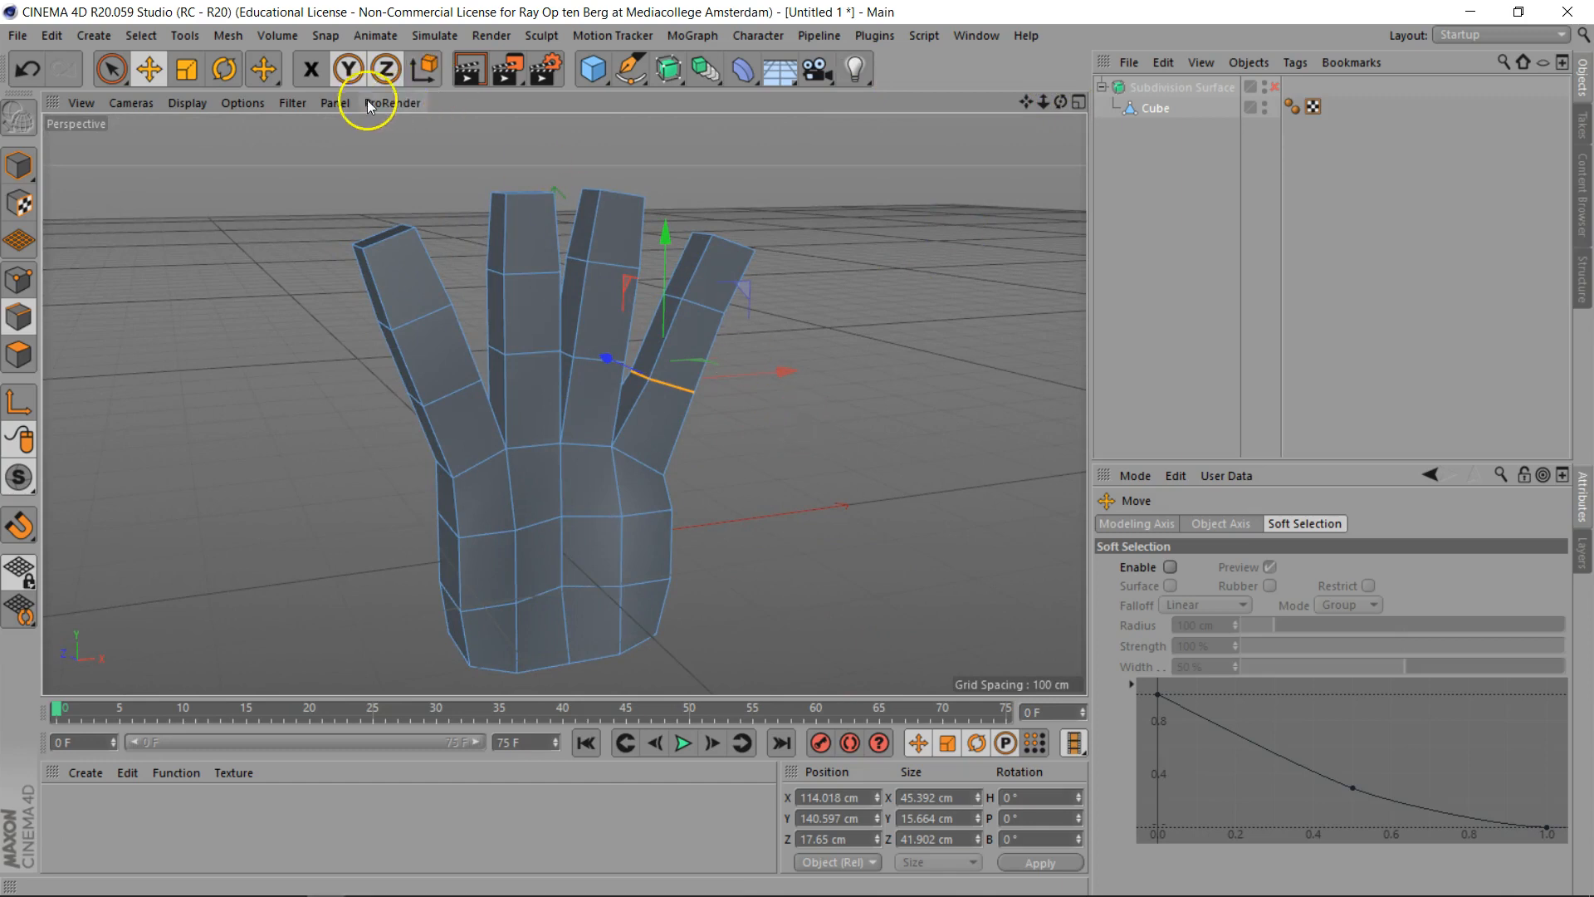
Unlock the X axis and transfer the lower joint's edge loop selection to point mode
{"action": "left_click", "coordinate": [312, 71]}
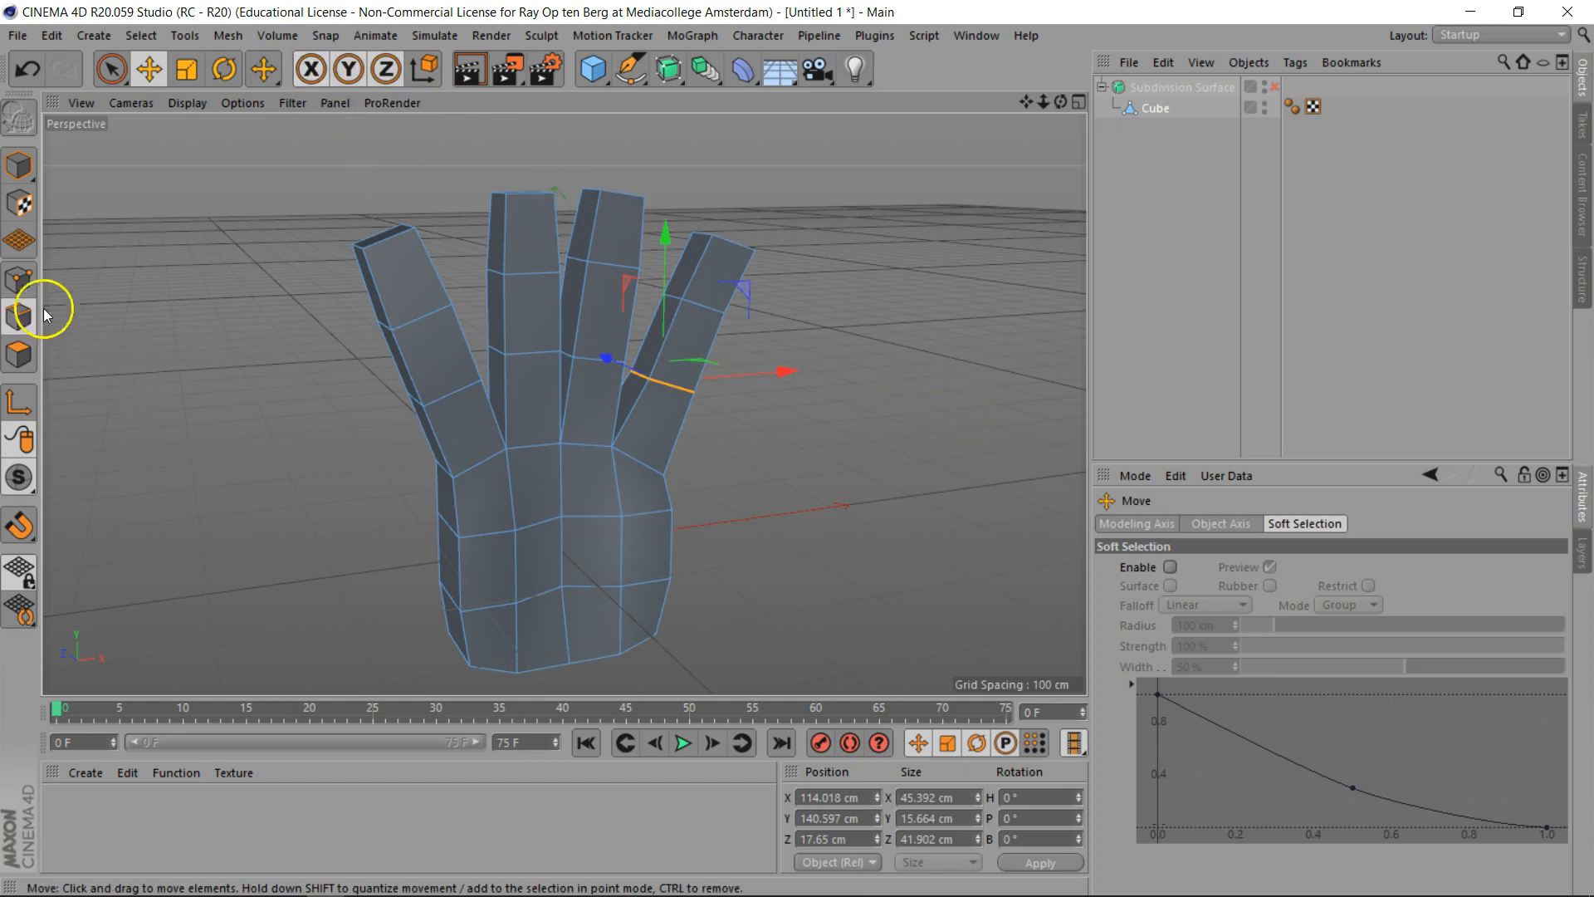
{"action": "left_click", "coordinate": [20, 280]}
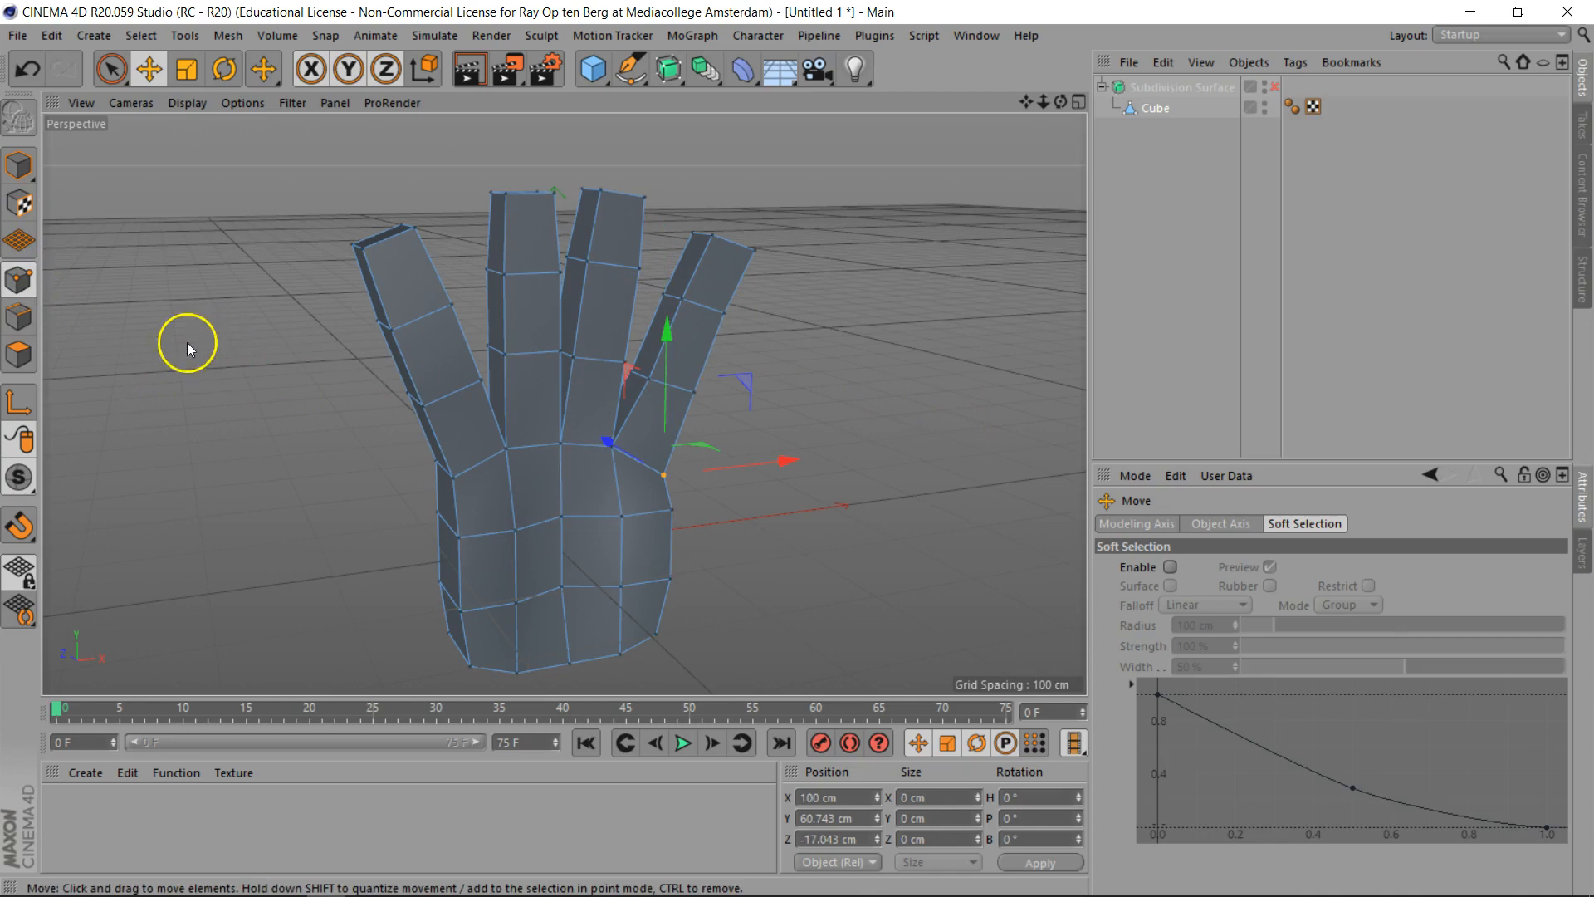
{"action": "left_click", "coordinate": [20, 317]}
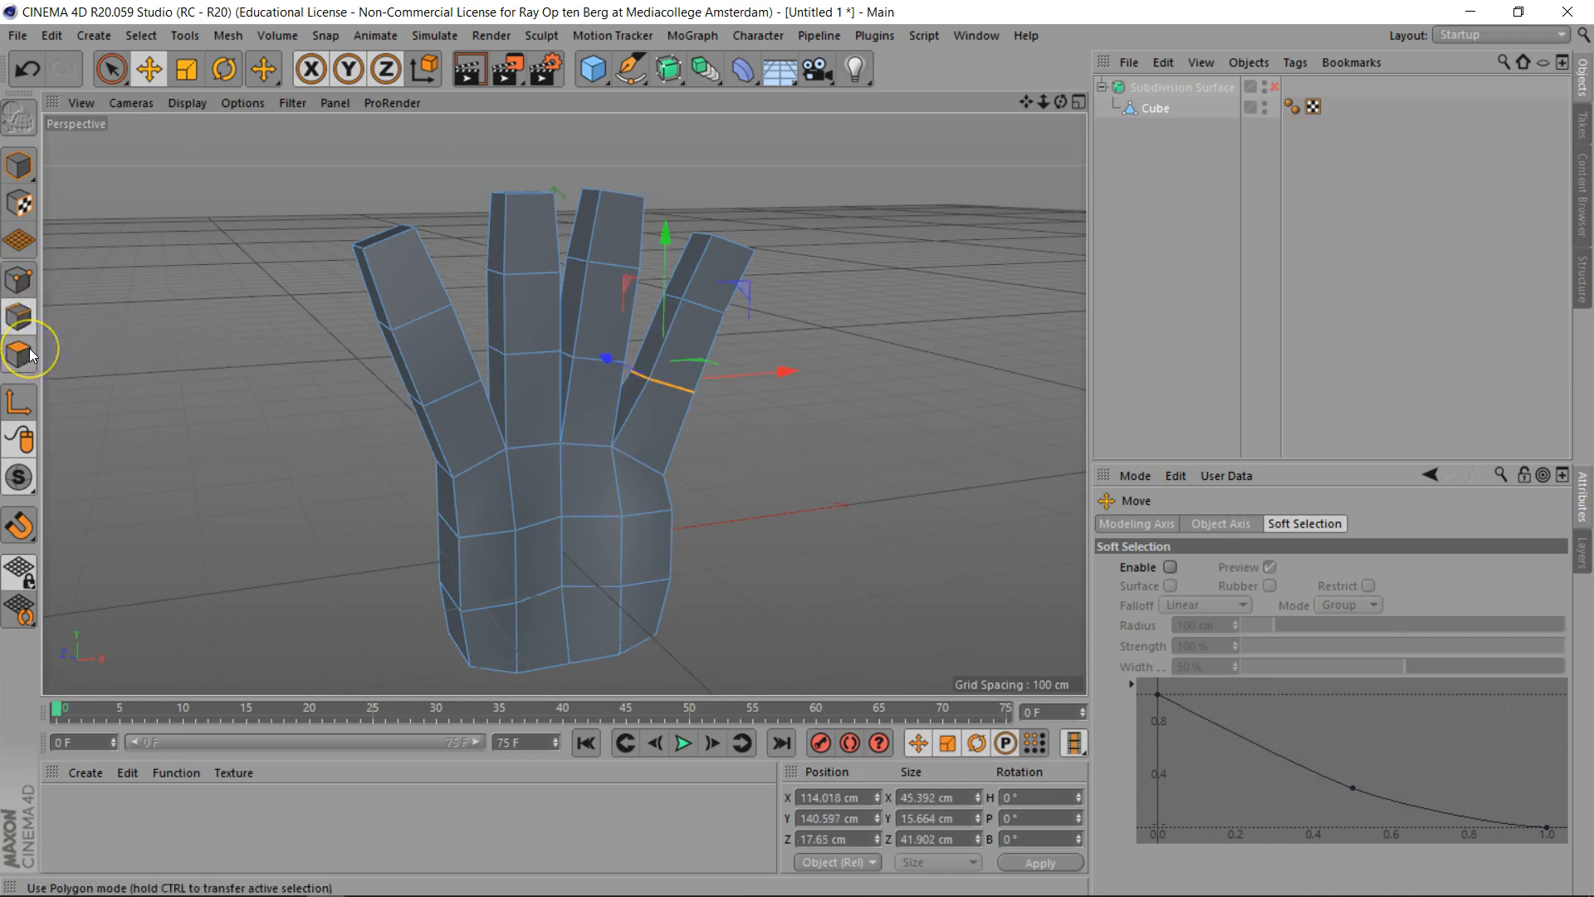
{"action": "left_click", "coordinate": [25, 285]}
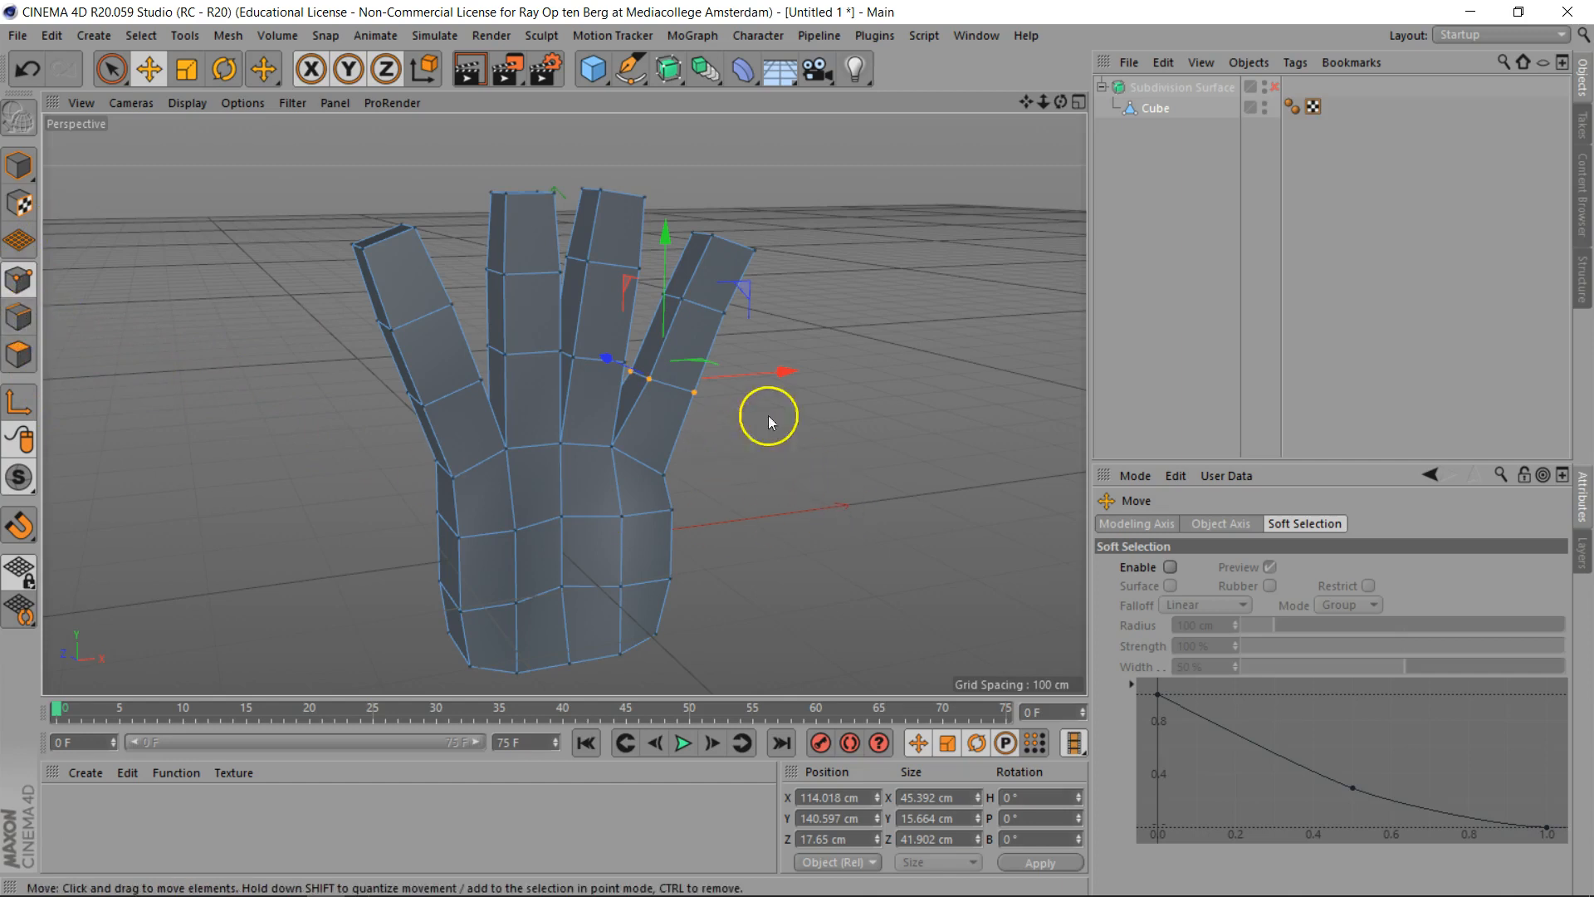
{"action": "left_click_drag", "start_coordinate": [1061, 102], "coordinate": [863, 347]}
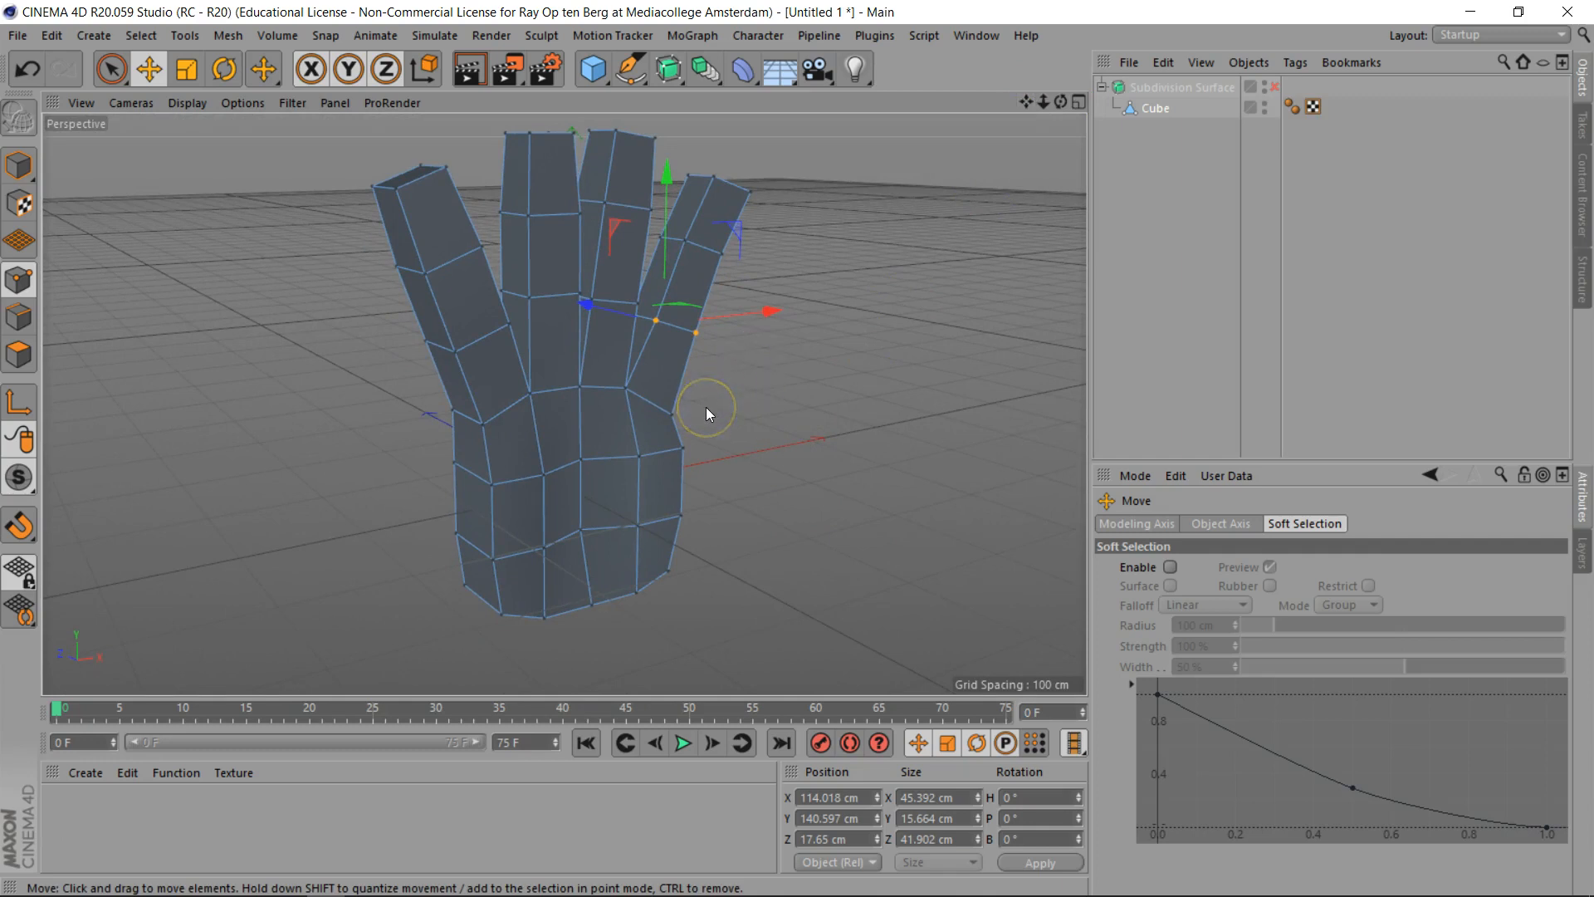
{"action": "left_click", "coordinate": [228, 35]}
{"action": "mouse_move", "coordinate": [256, 88]}
{"action": "mouse_move", "coordinate": [260, 120]}
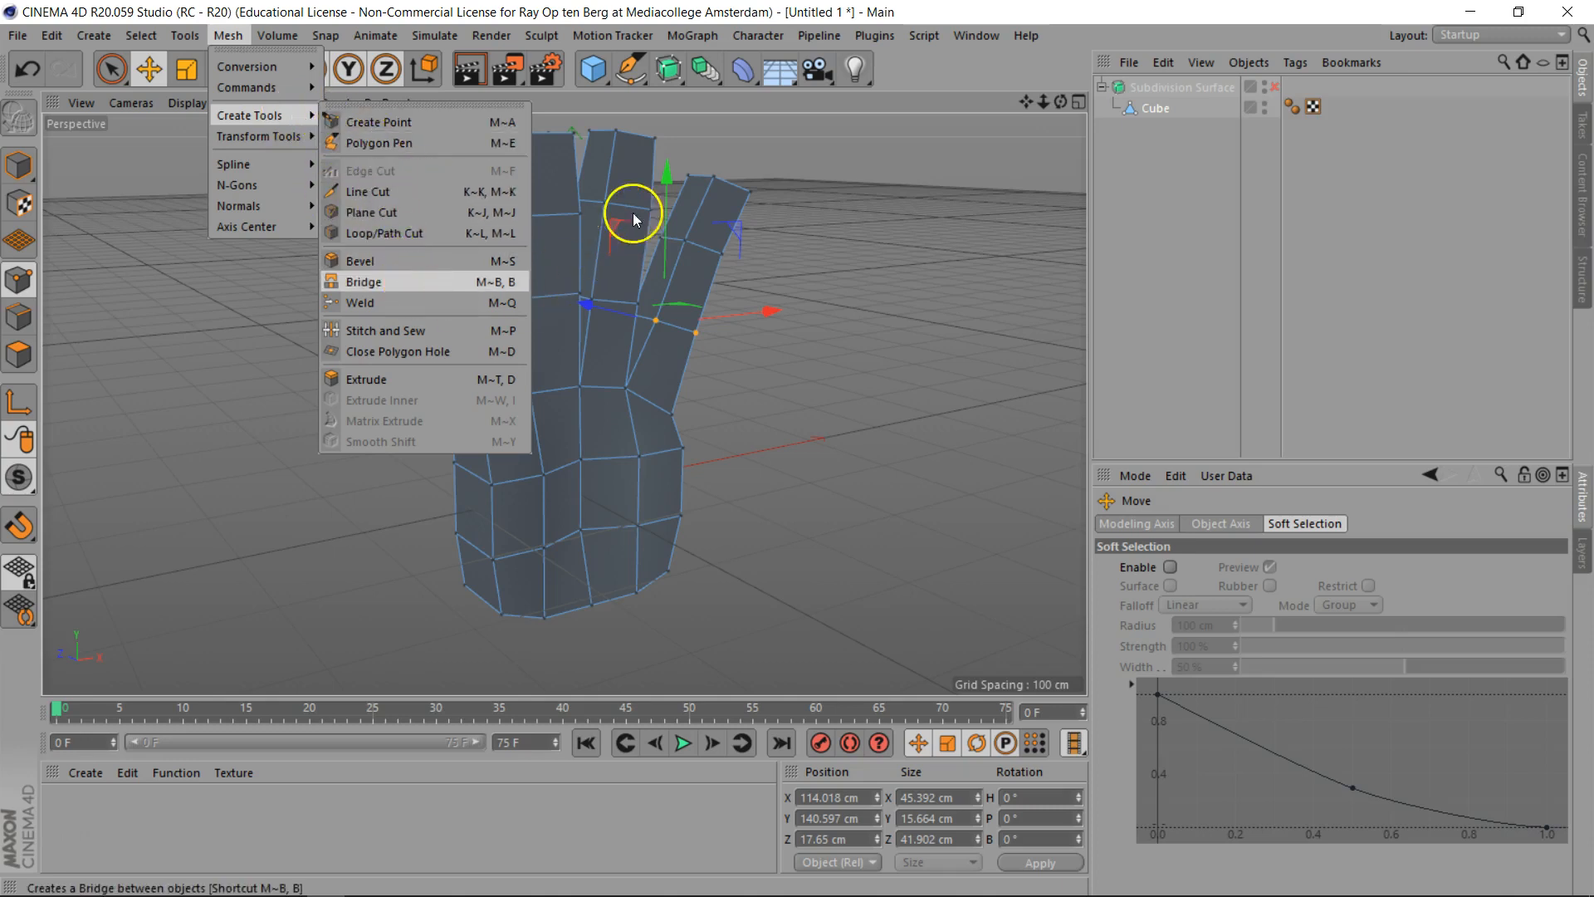
{"action": "mouse_move", "coordinate": [1026, 35]}
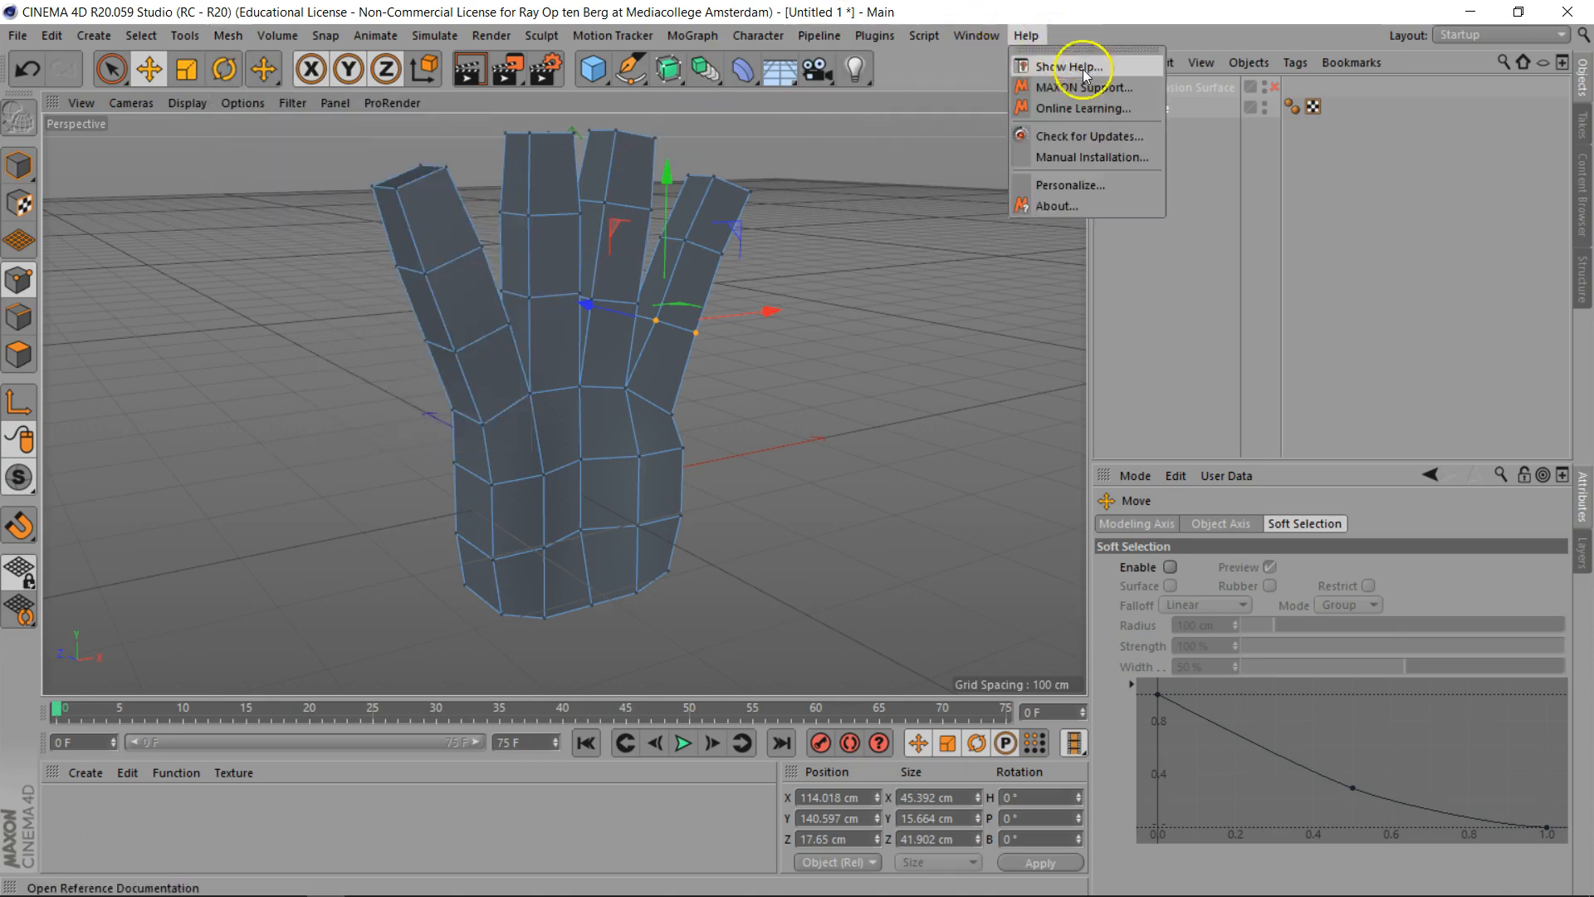
{"action": "left_click", "coordinate": [1214, 333]}
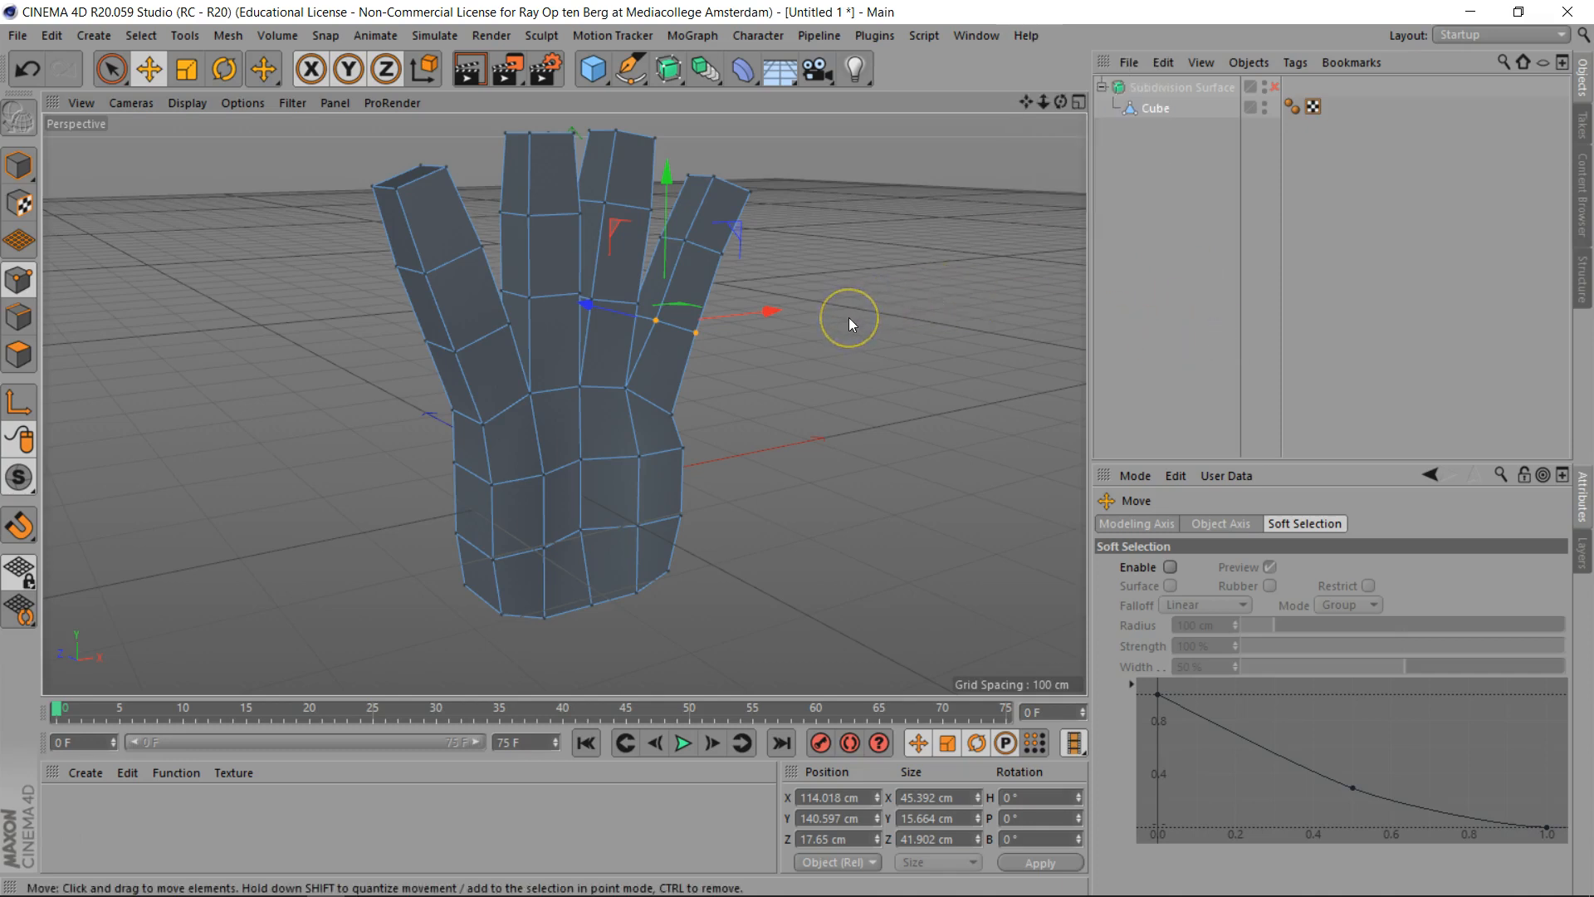
Add a horizontal Loop/Path Cut around the middle of the palm at about 46.1% offset
{"action": "key", "text": "k"}
{"action": "key", "text": "l"}
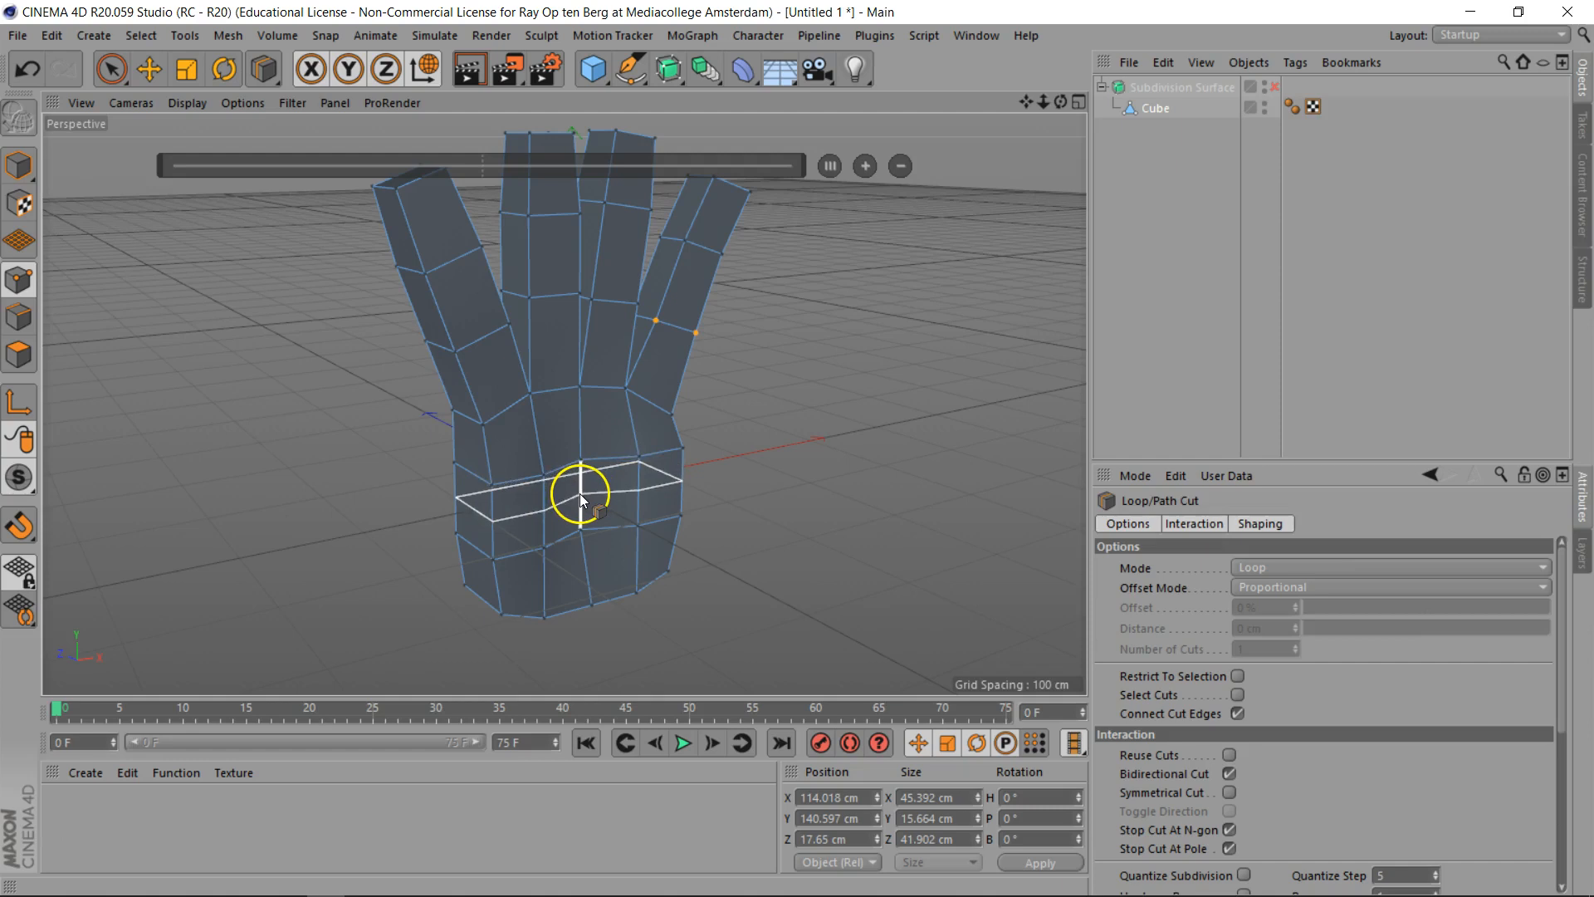
{"action": "left_click_drag", "start_coordinate": [1061, 101], "coordinate": [996, 106]}
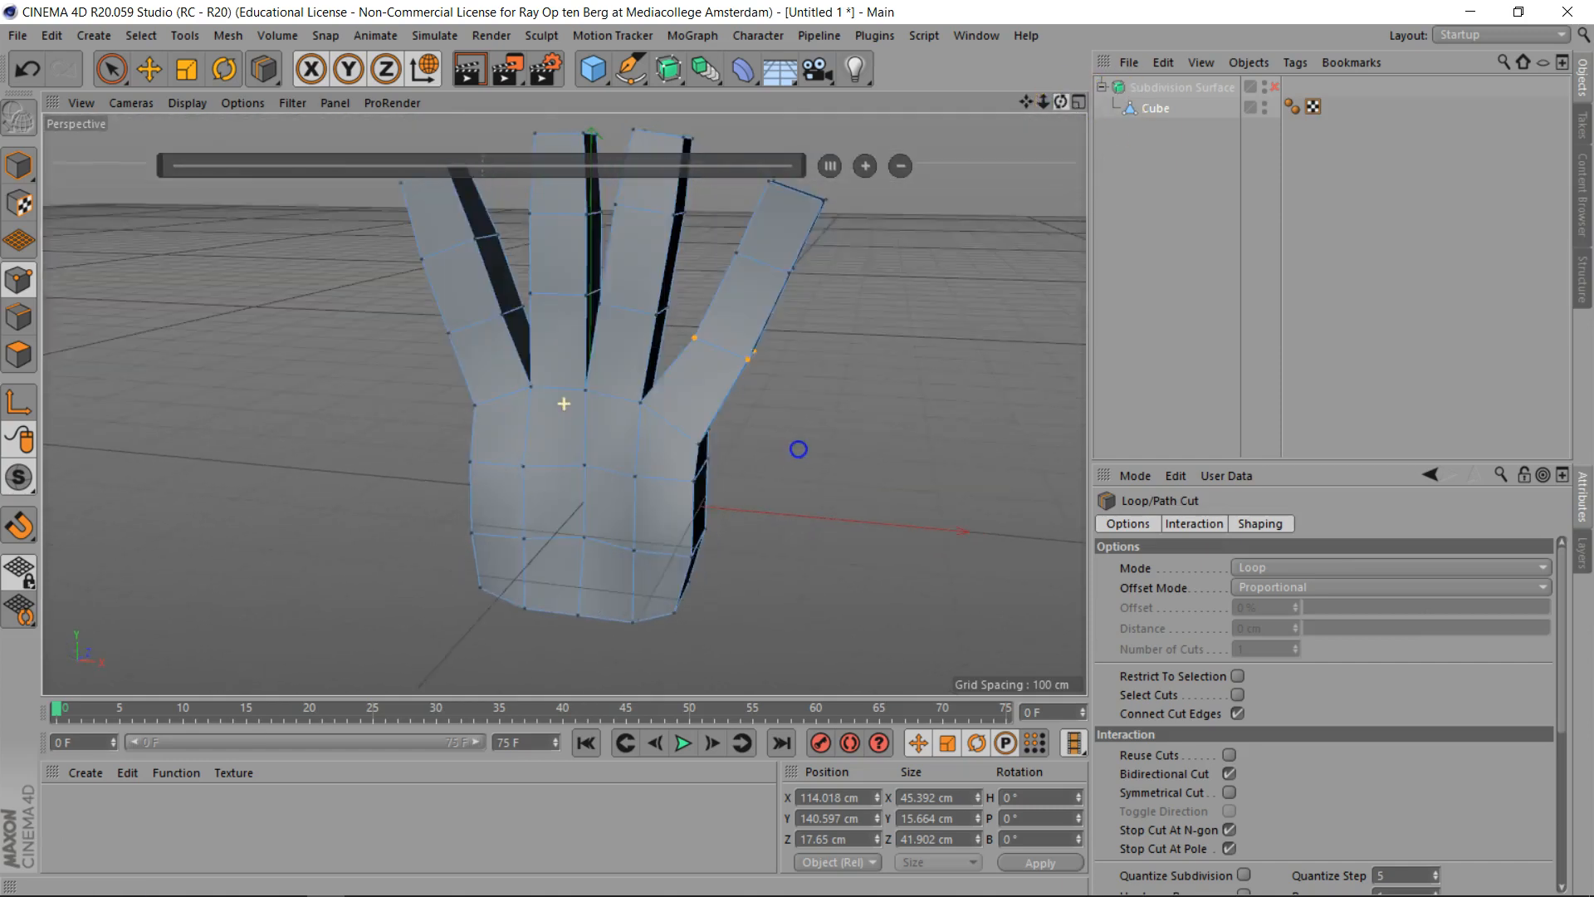
{"action": "left_click", "coordinate": [628, 509]}
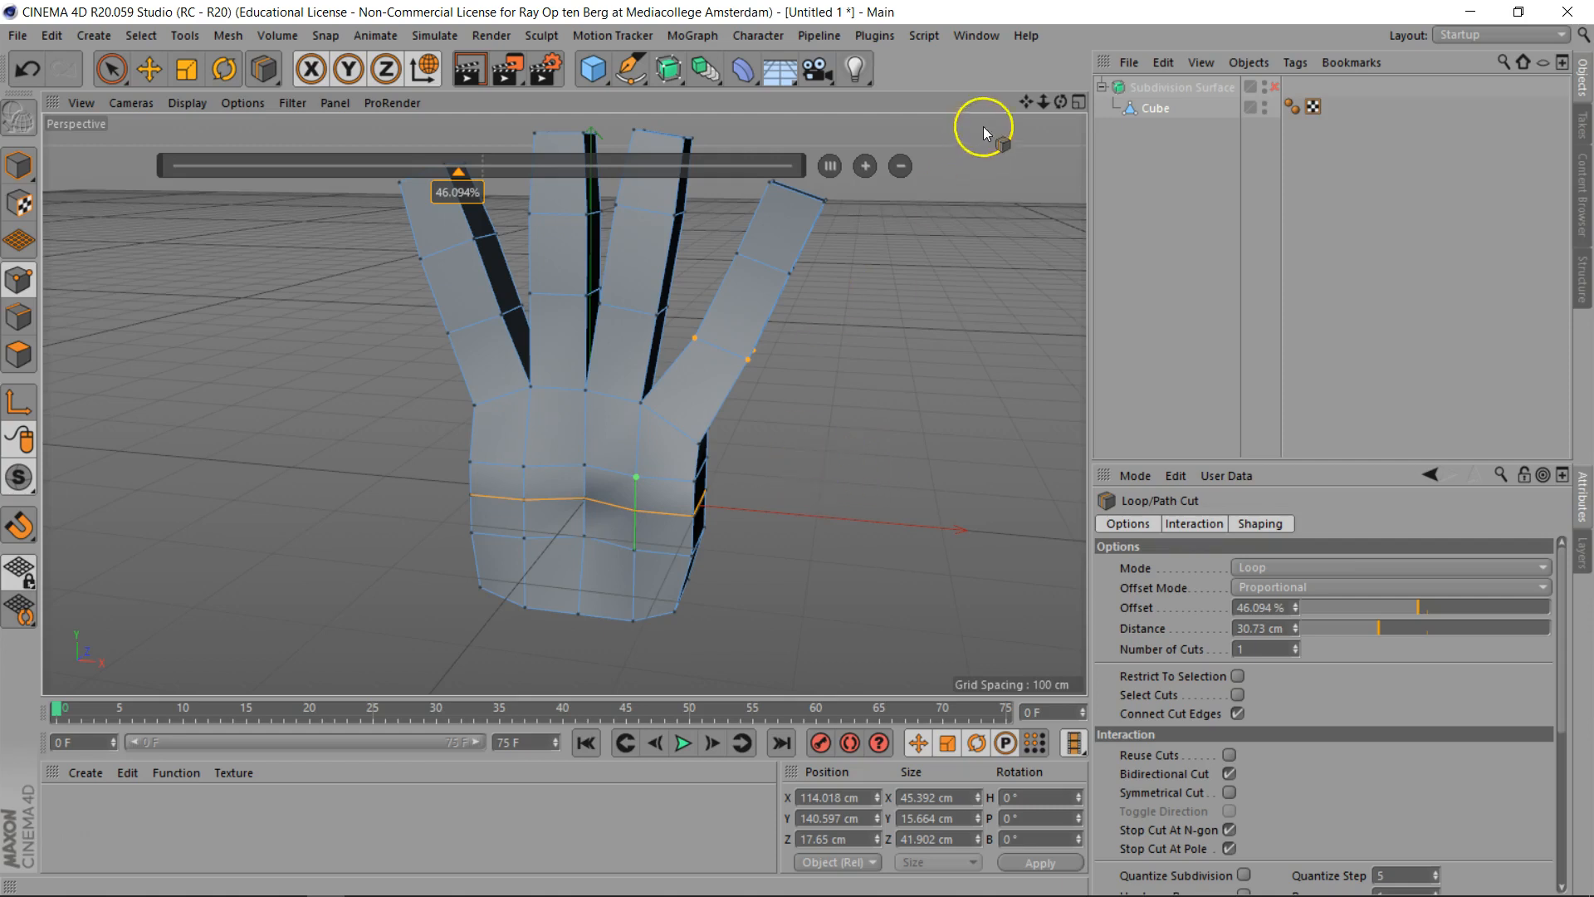
Undo the horizontal loop cut around the middle of the palm
{"action": "mouse_move", "coordinate": [1061, 101]}
{"action": "left_mouse_down"}
{"action": "mouse_move", "coordinate": [971, 113]}
{"action": "mouse_move", "coordinate": [1051, 123]}
{"action": "left_mouse_up"}
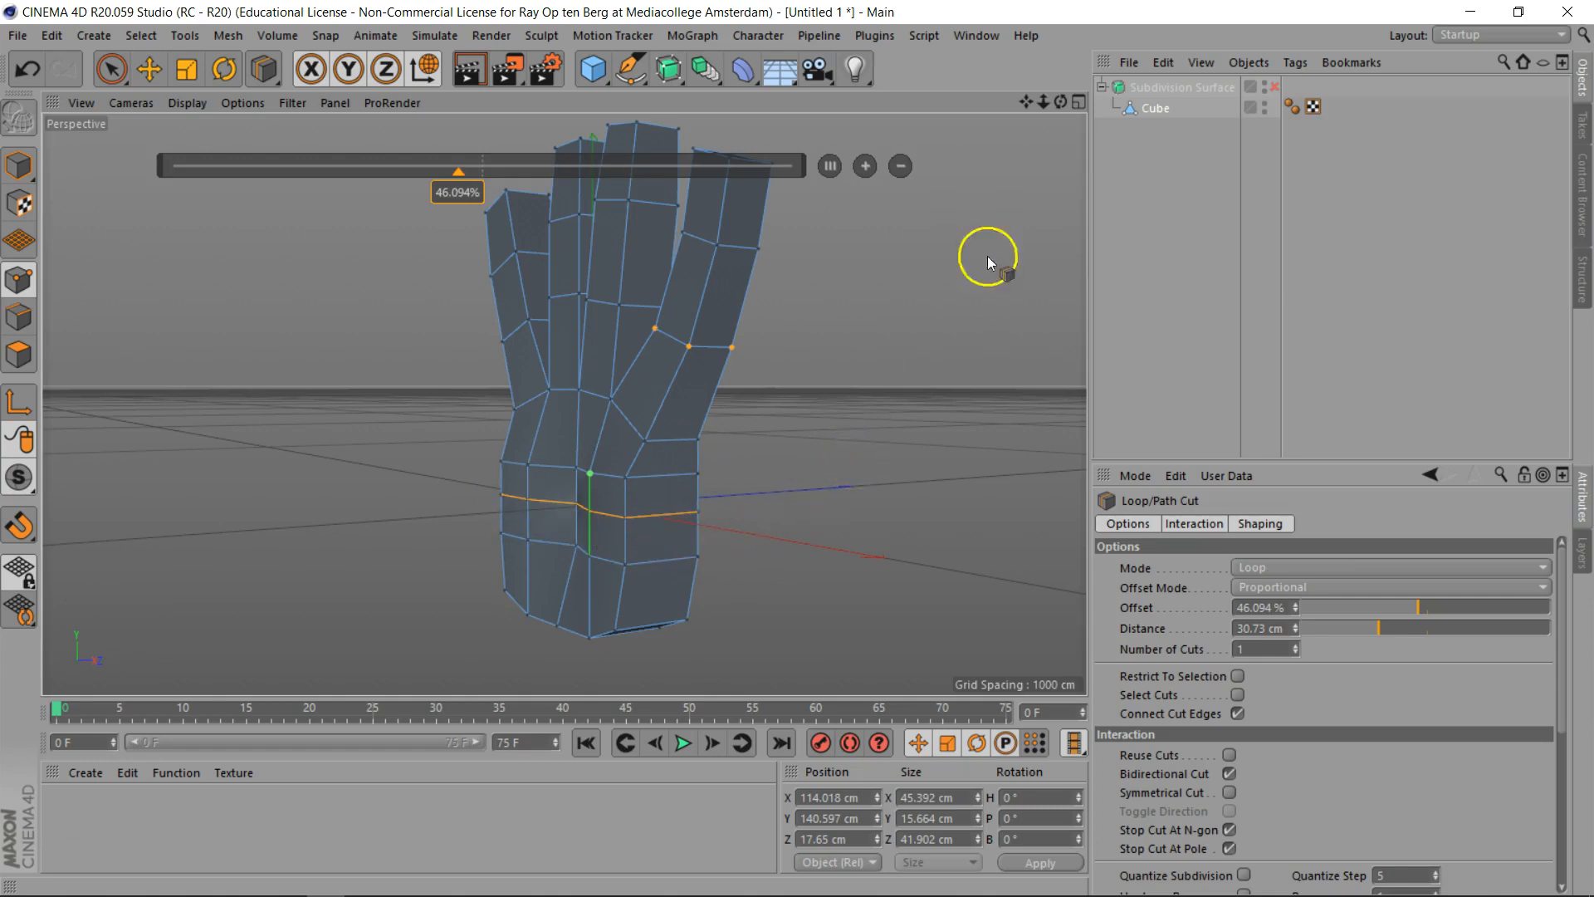
{"action": "left_click_drag", "start_coordinate": [1059, 101], "coordinate": [797, 449]}
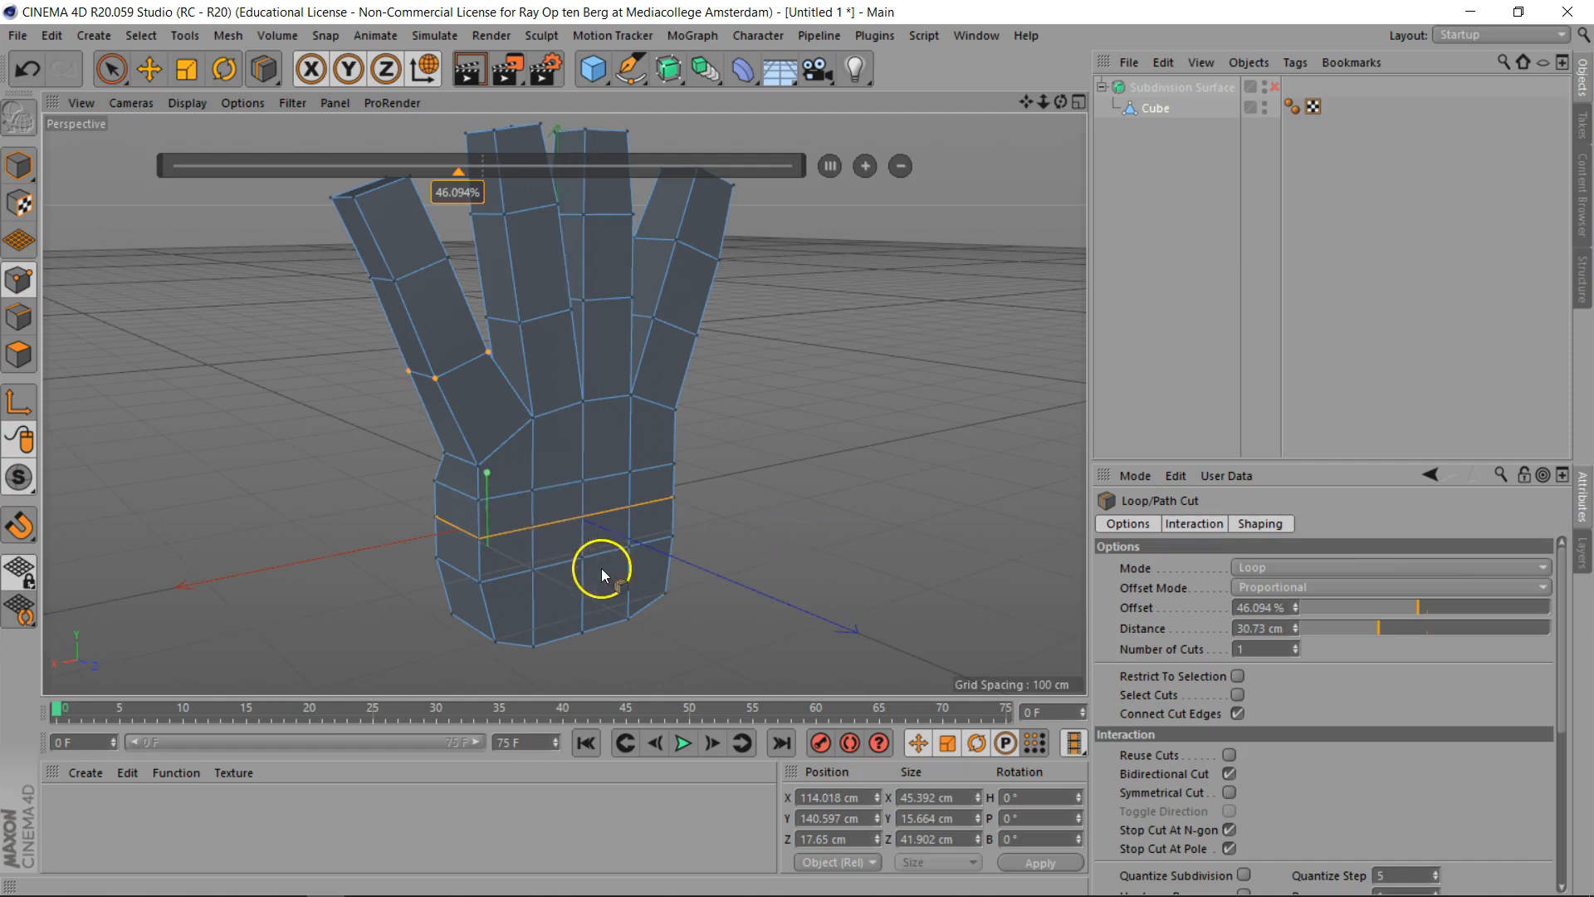
{"action": "mouse_move", "coordinate": [1051, 102]}
{"action": "left_mouse_down"}
{"action": "mouse_move", "coordinate": [797, 452]}
{"action": "mouse_move", "coordinate": [1060, 108]}
{"action": "left_mouse_up"}
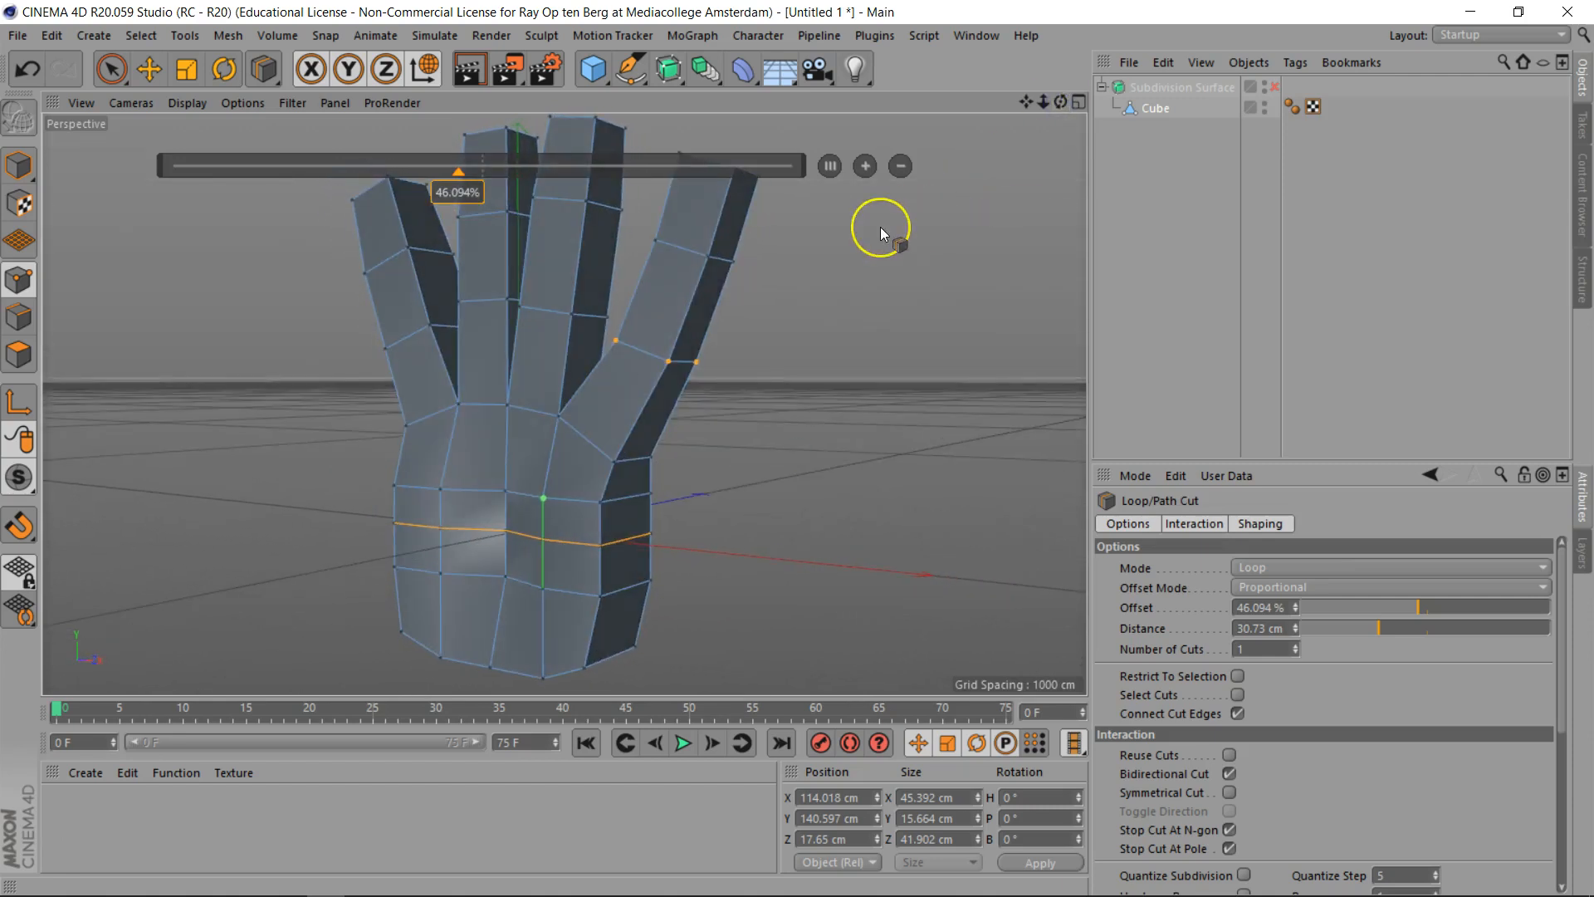
{"action": "key", "text": "ctrl+z"}
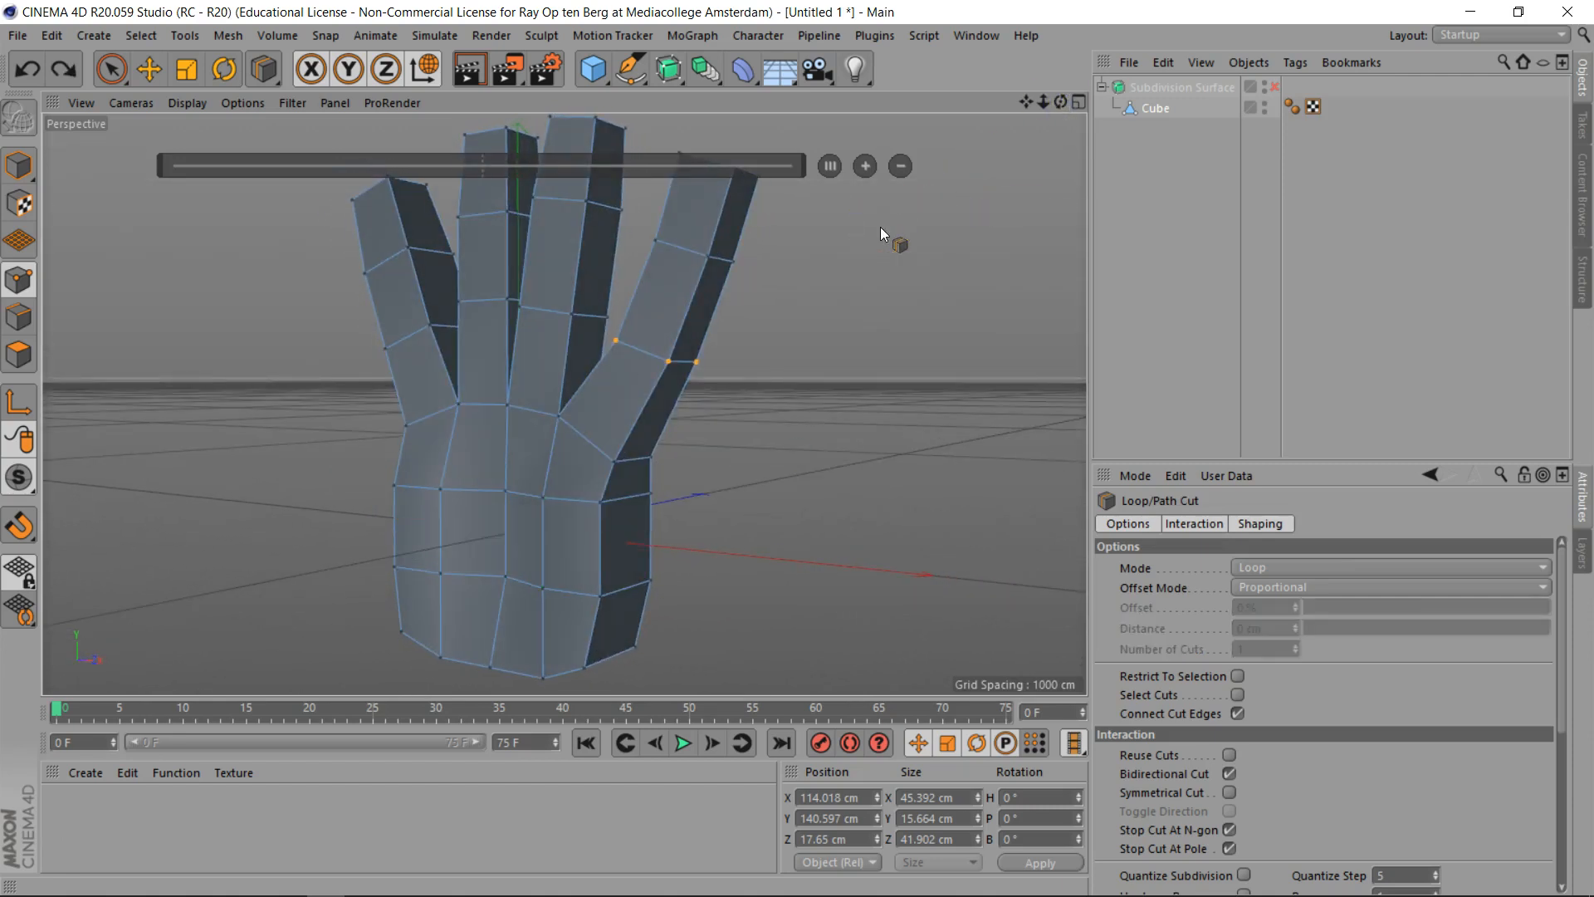
In polygon mode, select the two lower side faces of the palm with Live Selection for the thumb base
{"action": "mouse_move", "coordinate": [1058, 103]}
{"action": "left_mouse_down"}
{"action": "mouse_move", "coordinate": [796, 451]}
{"action": "mouse_move", "coordinate": [1047, 107]}
{"action": "left_mouse_up"}
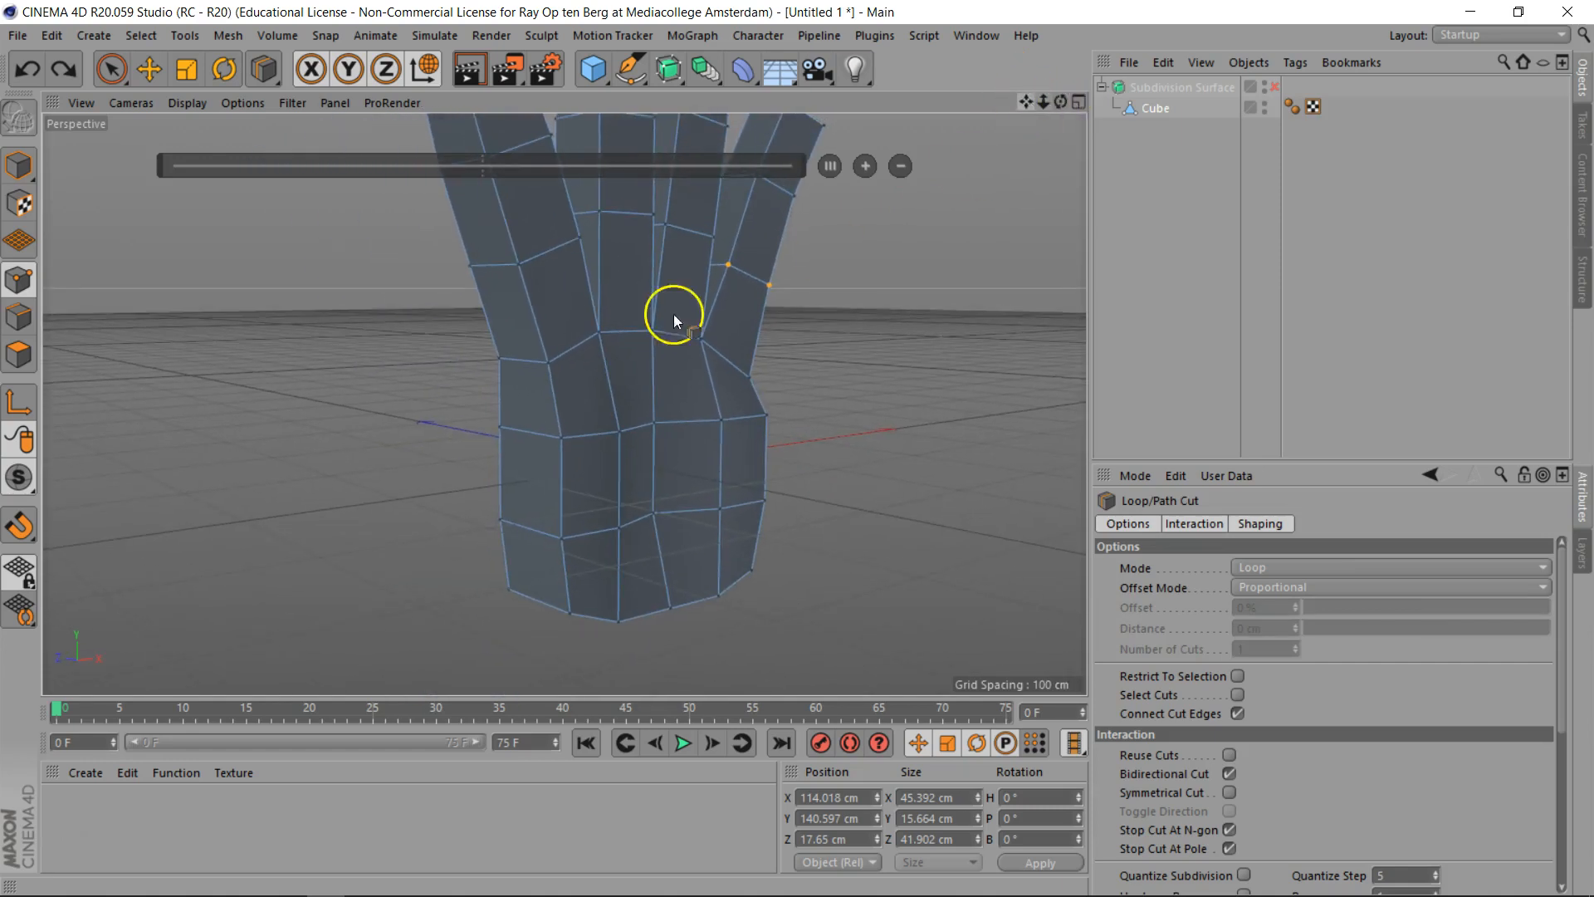
{"action": "left_click", "coordinate": [111, 69]}
{"action": "left_click", "coordinate": [18, 355]}
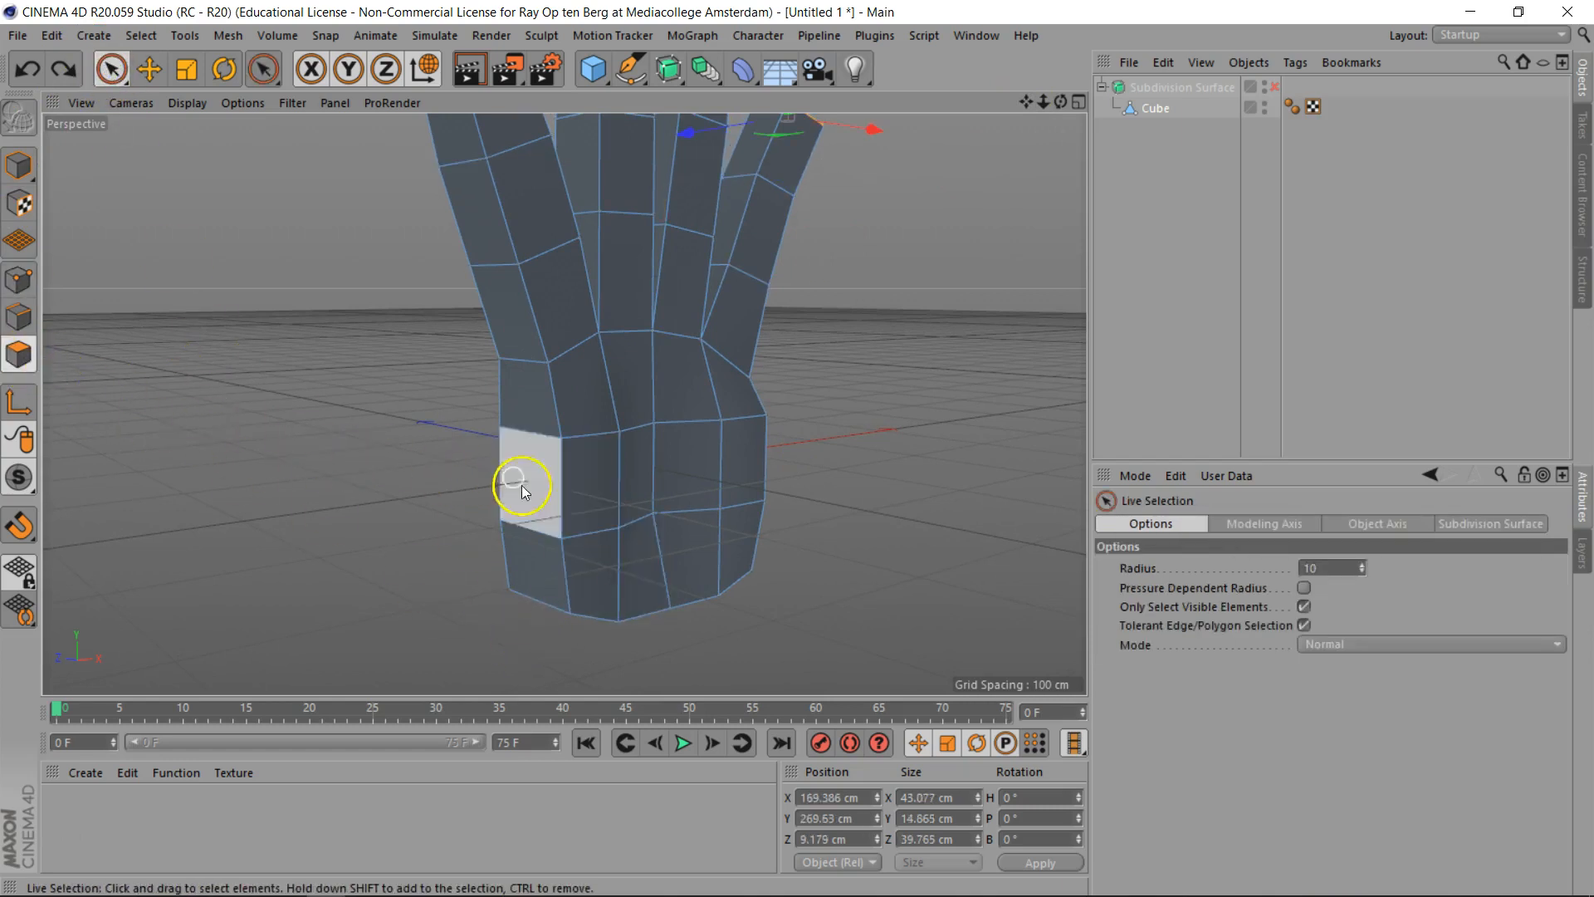
{"action": "left_click_drag", "start_coordinate": [541, 482], "coordinate": [546, 552]}
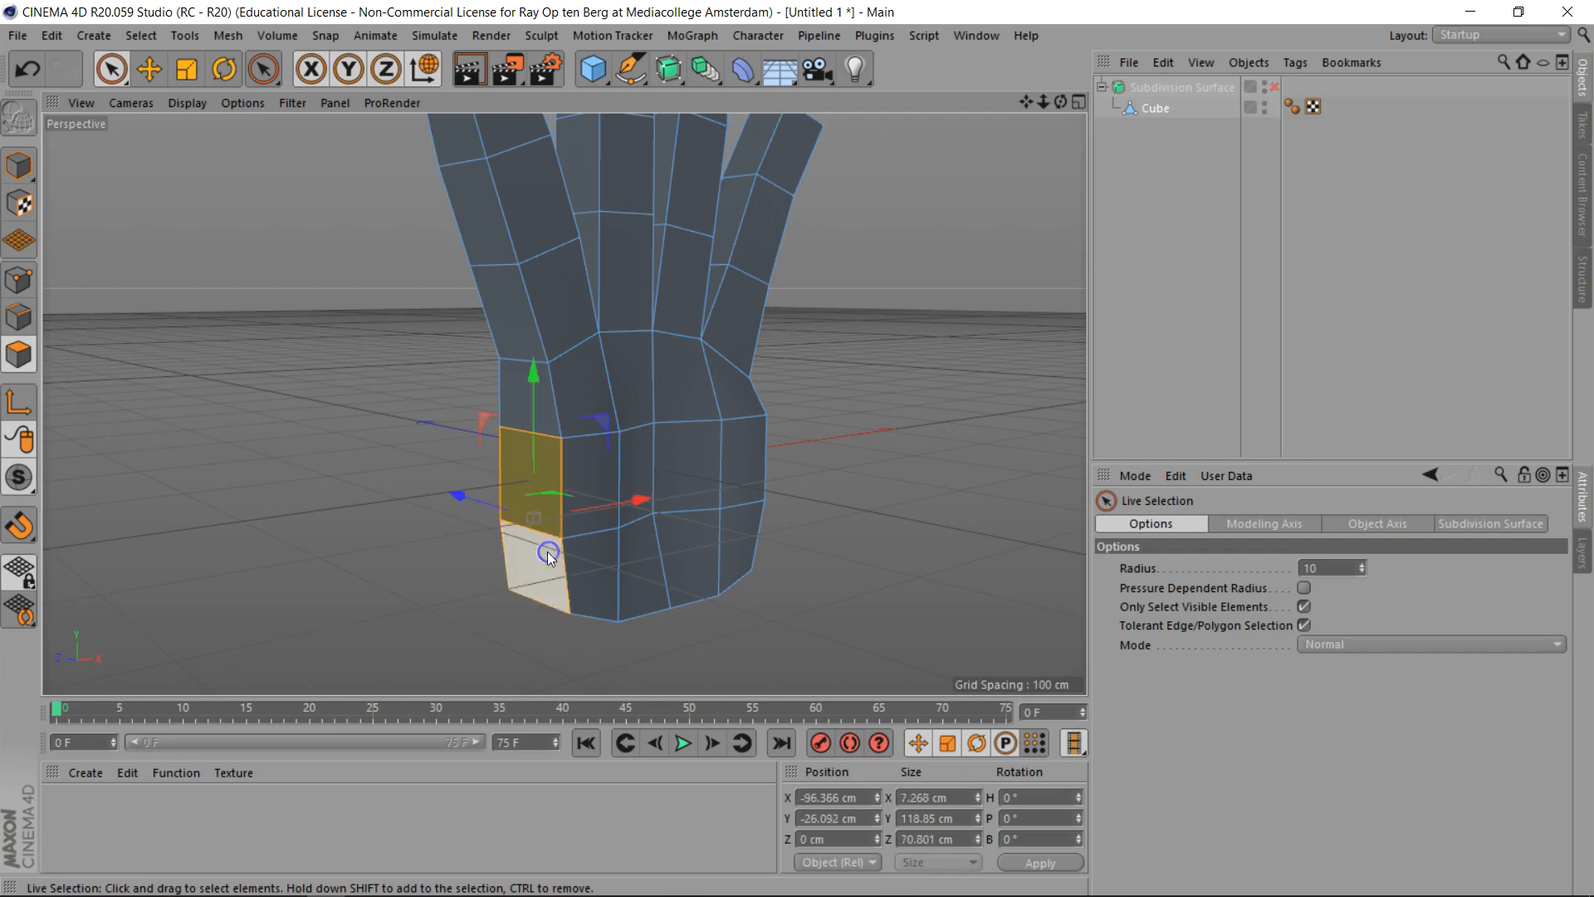
{"action": "left_click_drag", "start_coordinate": [1060, 102], "coordinate": [1079, 104]}
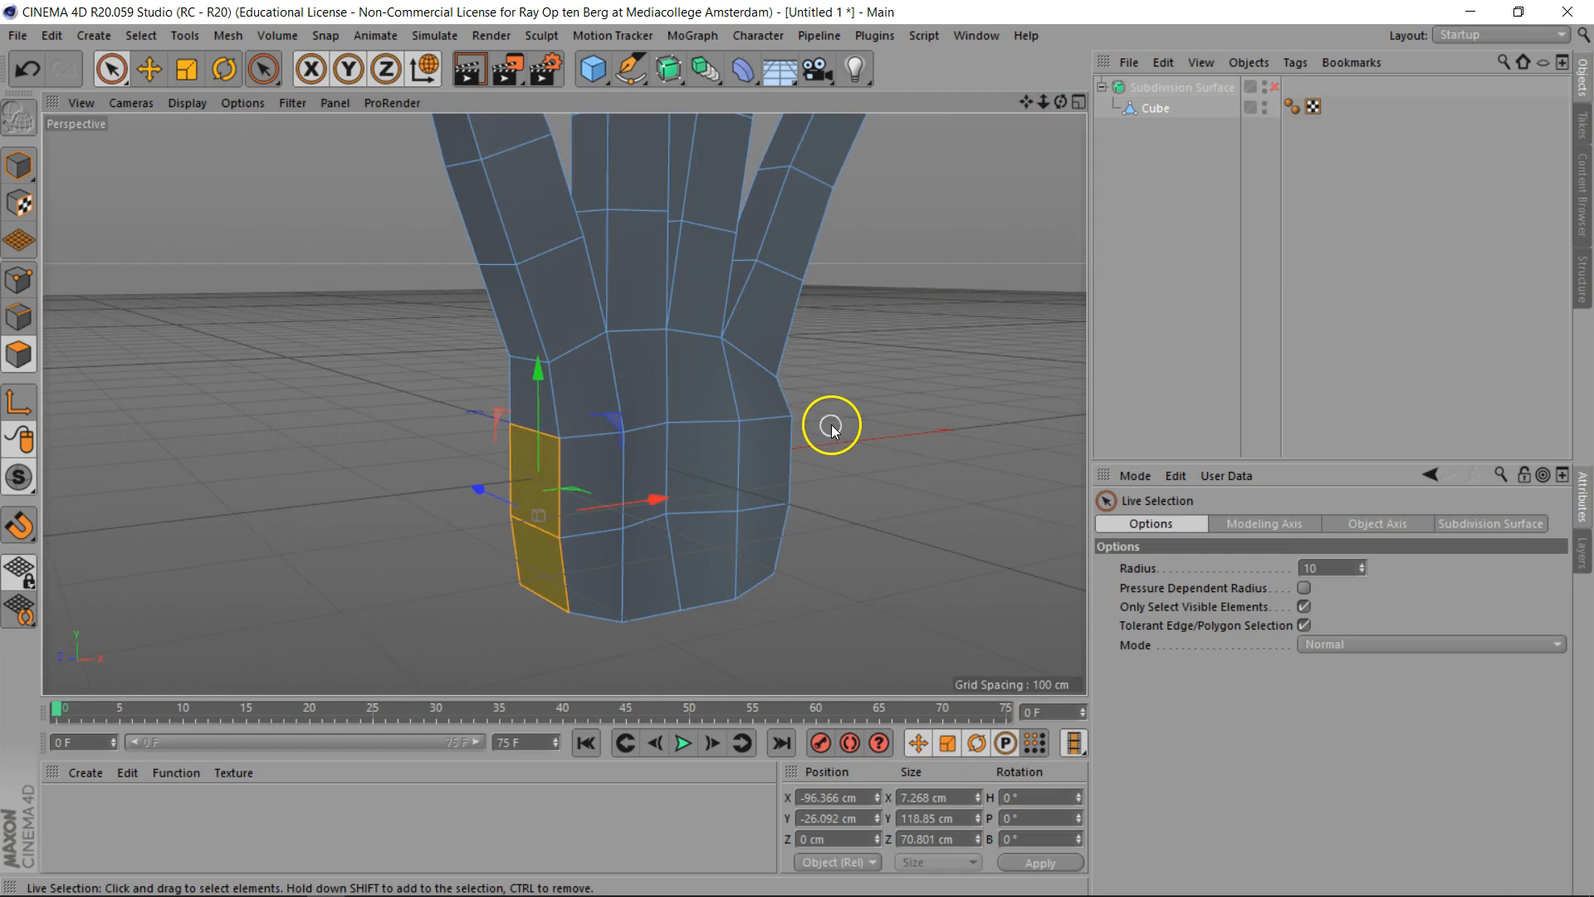
Extrude the two side faces 48.2 cm with Preserve Groups and a 76° maximum angle, then raise them to about Y -1.1 cm
{"action": "key", "text": "d"}
{"action": "left_click_drag", "start_coordinate": [844, 491], "coordinate": [817, 444]}
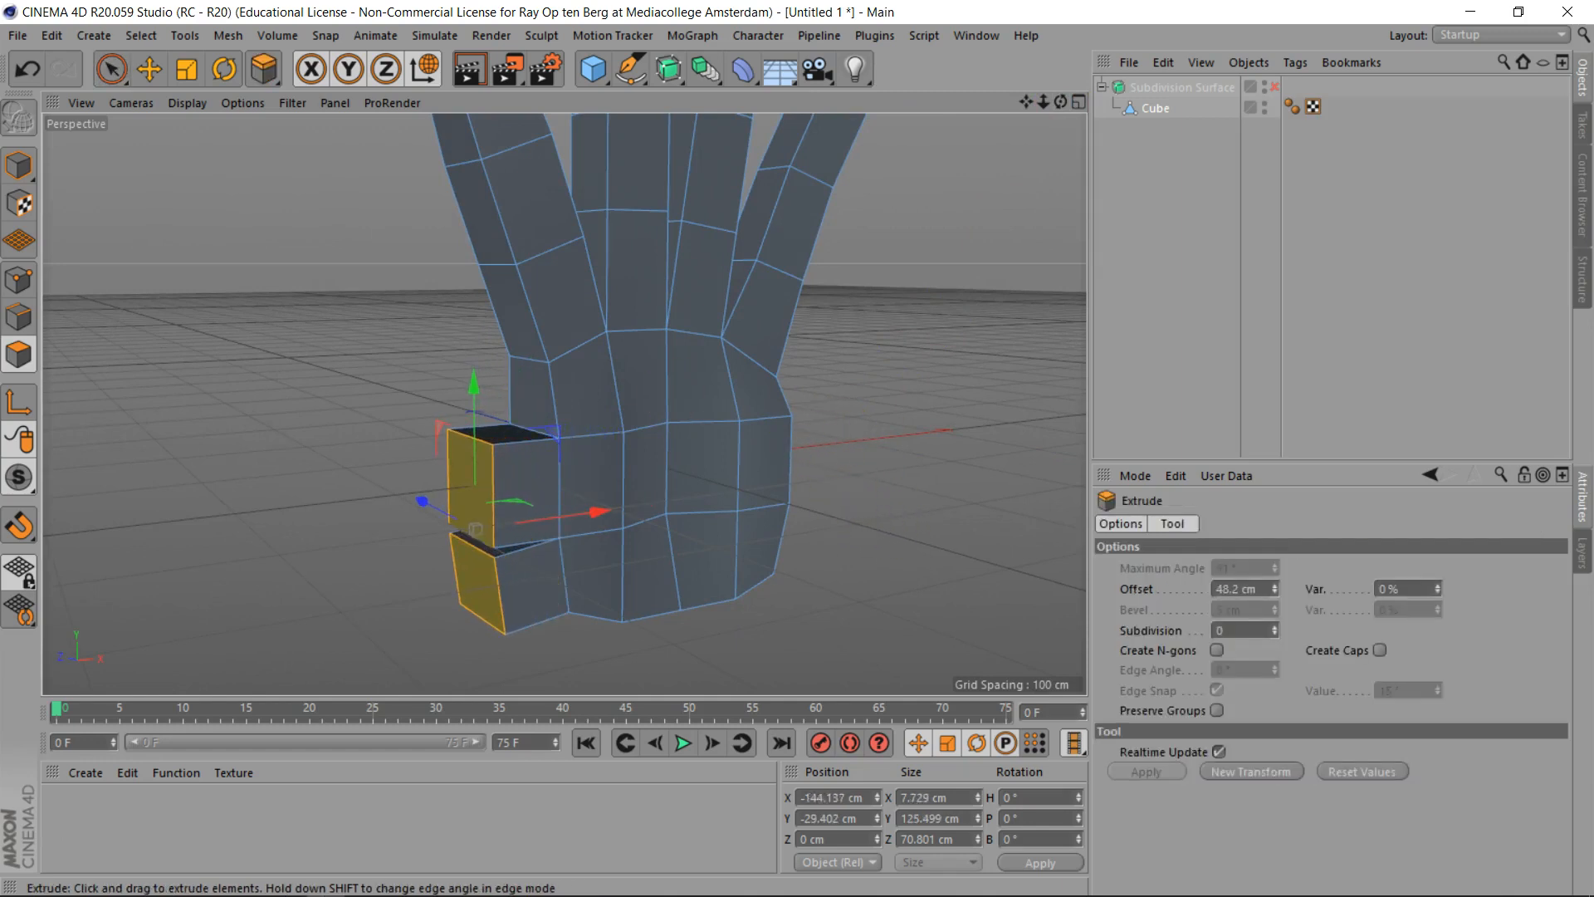
{"action": "left_click", "coordinate": [498, 558], "text": "shift"}
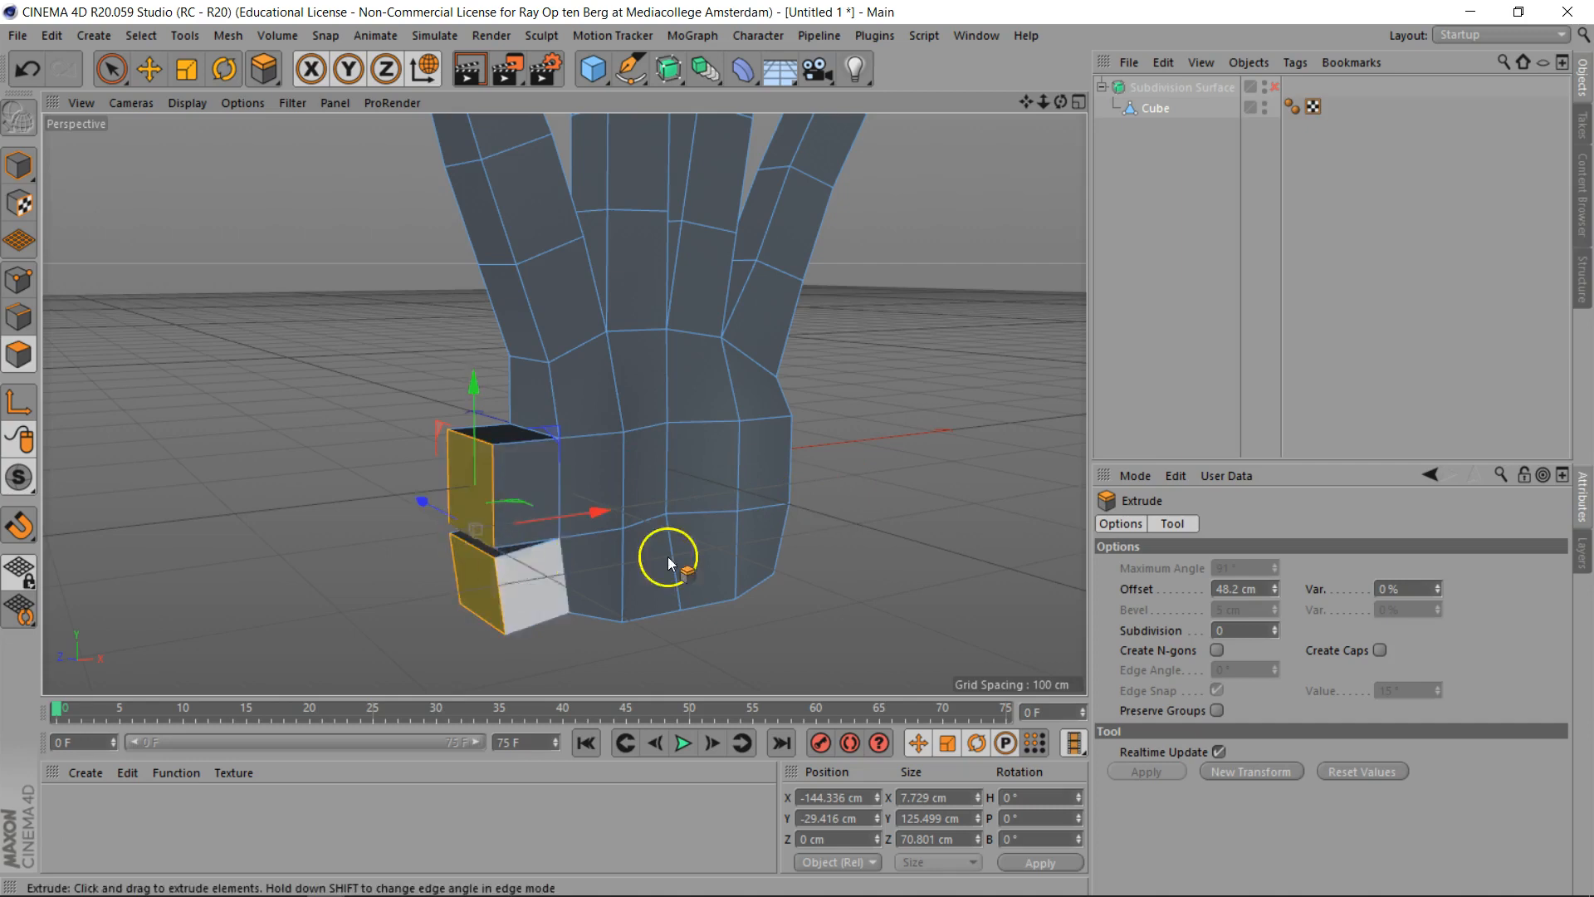
{"action": "left_click", "coordinate": [1218, 710]}
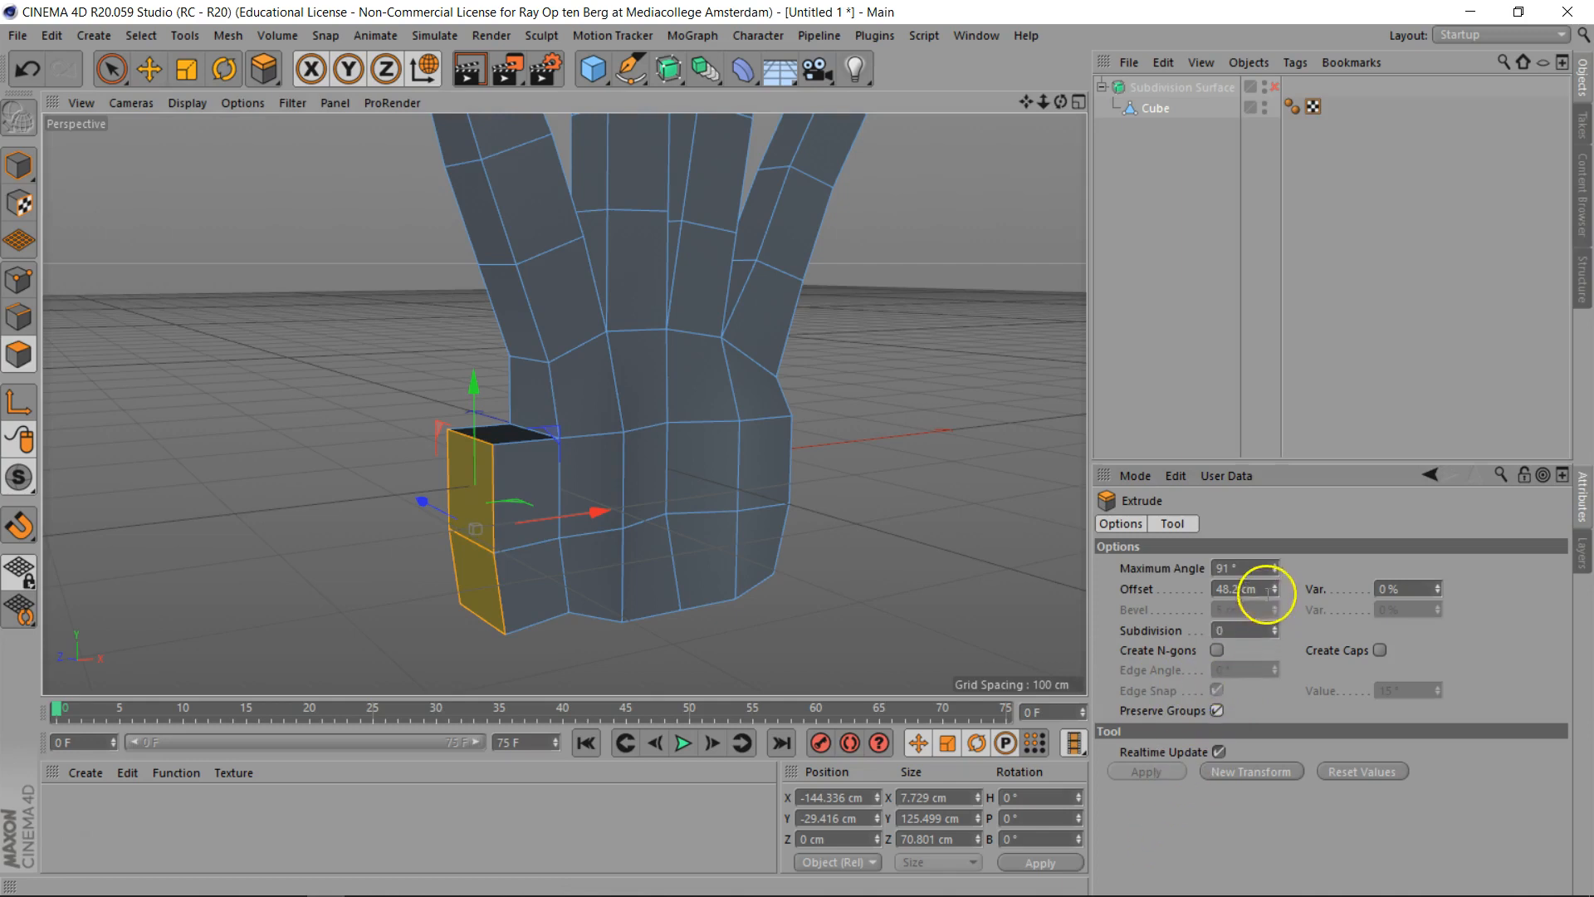
{"action": "left_click_drag", "start_coordinate": [1274, 565], "coordinate": [1282, 618]}
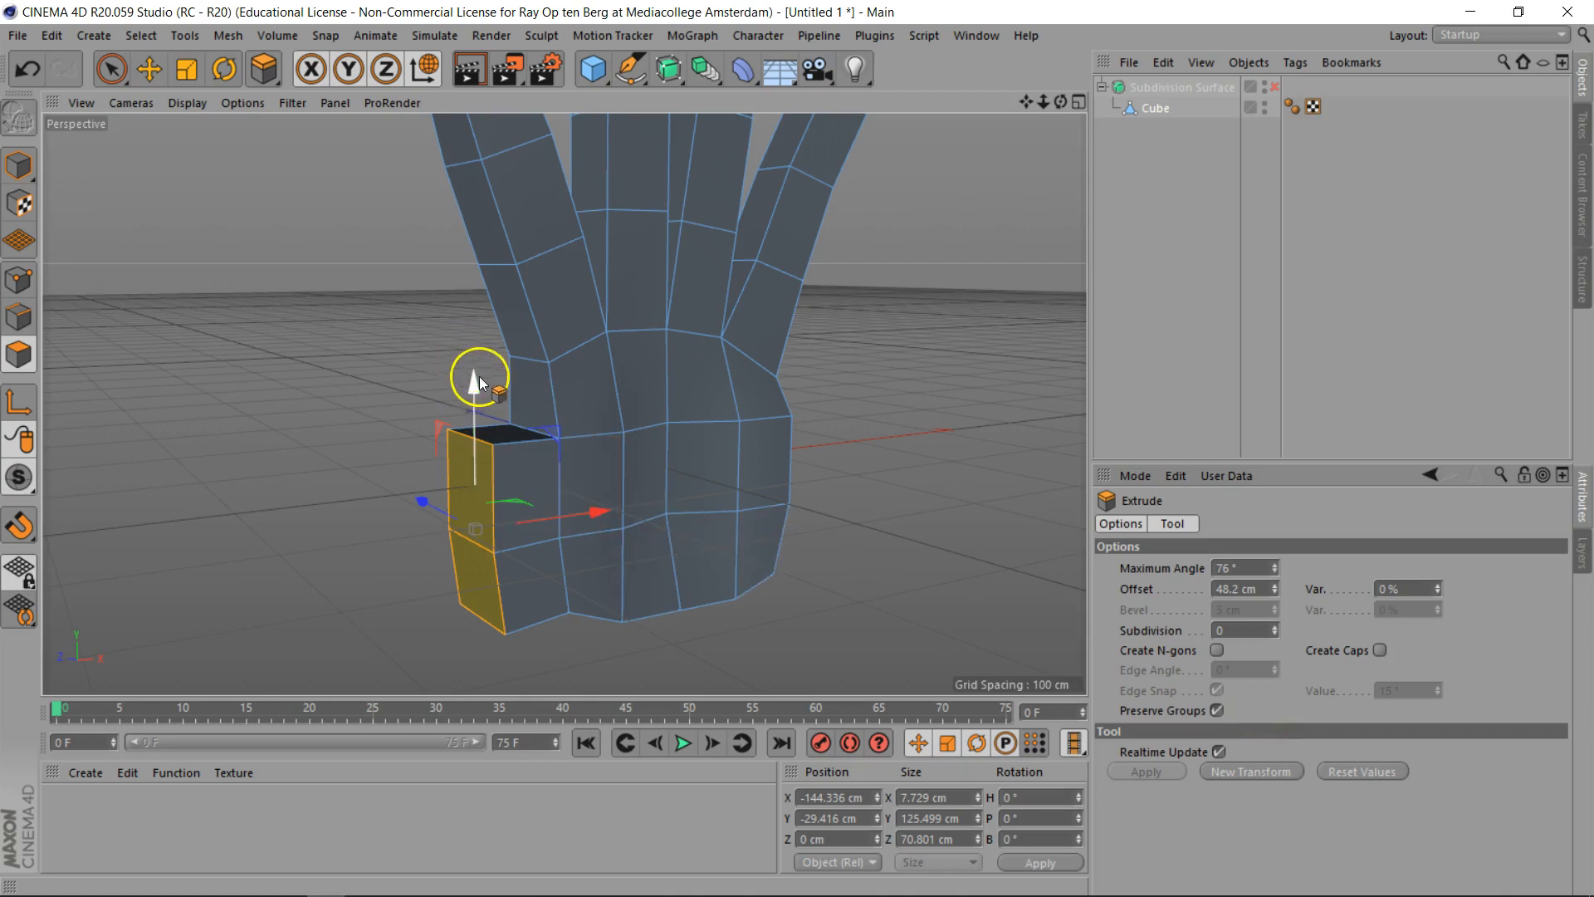
{"action": "left_click_drag", "start_coordinate": [476, 384], "coordinate": [488, 349]}
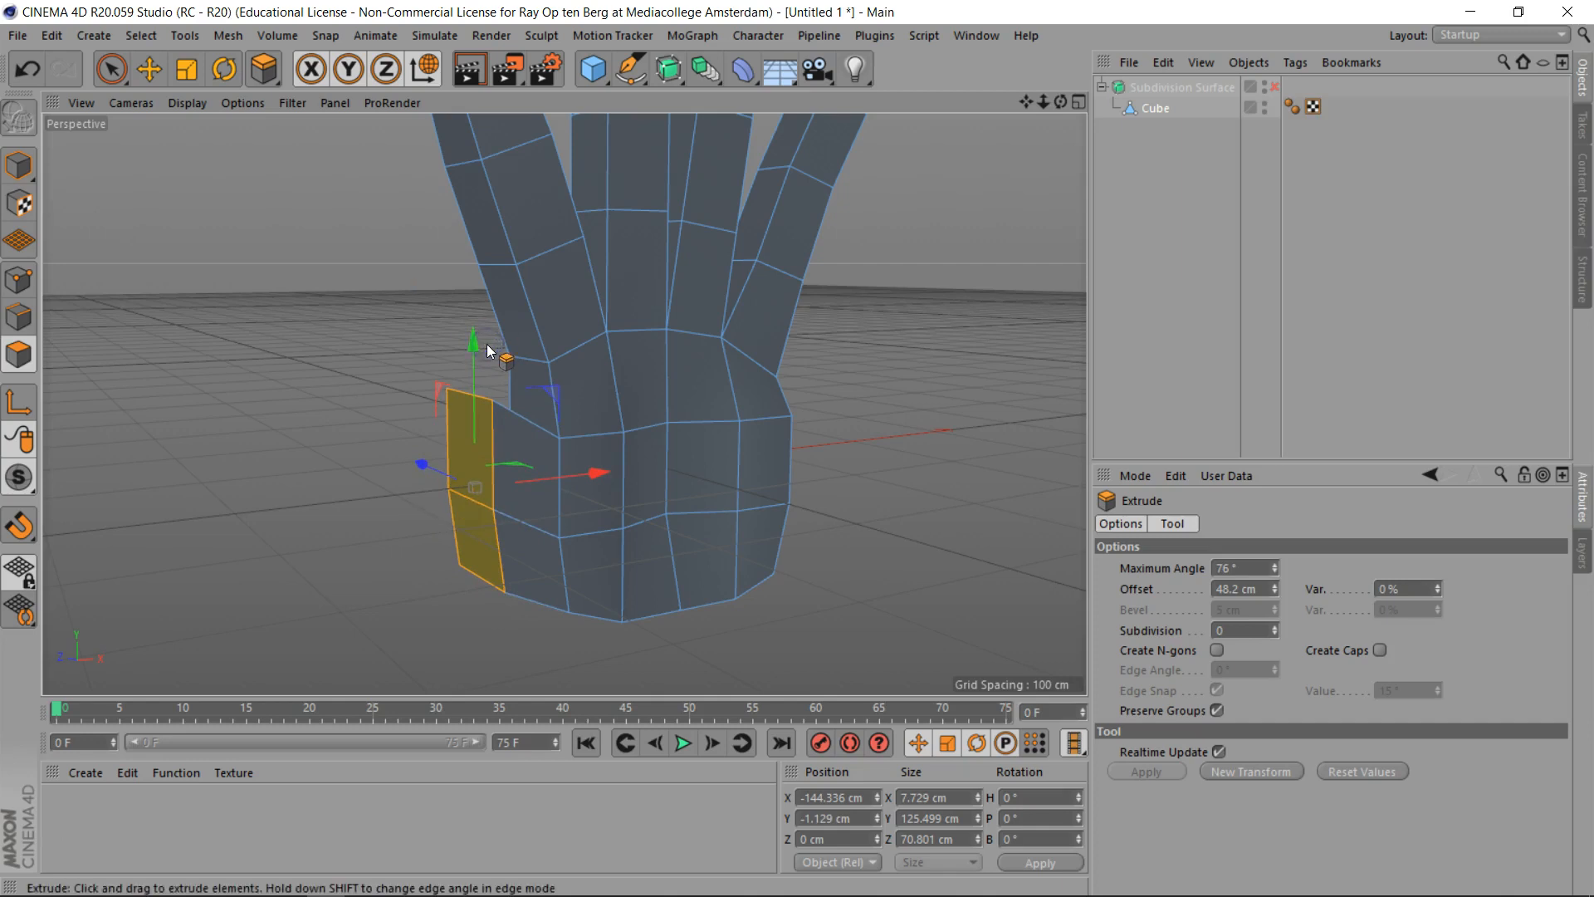
In edge mode, move the thumb base's lowest outer edge toward the palm to about X -121.3 cm
{"action": "left_click", "coordinate": [20, 316]}
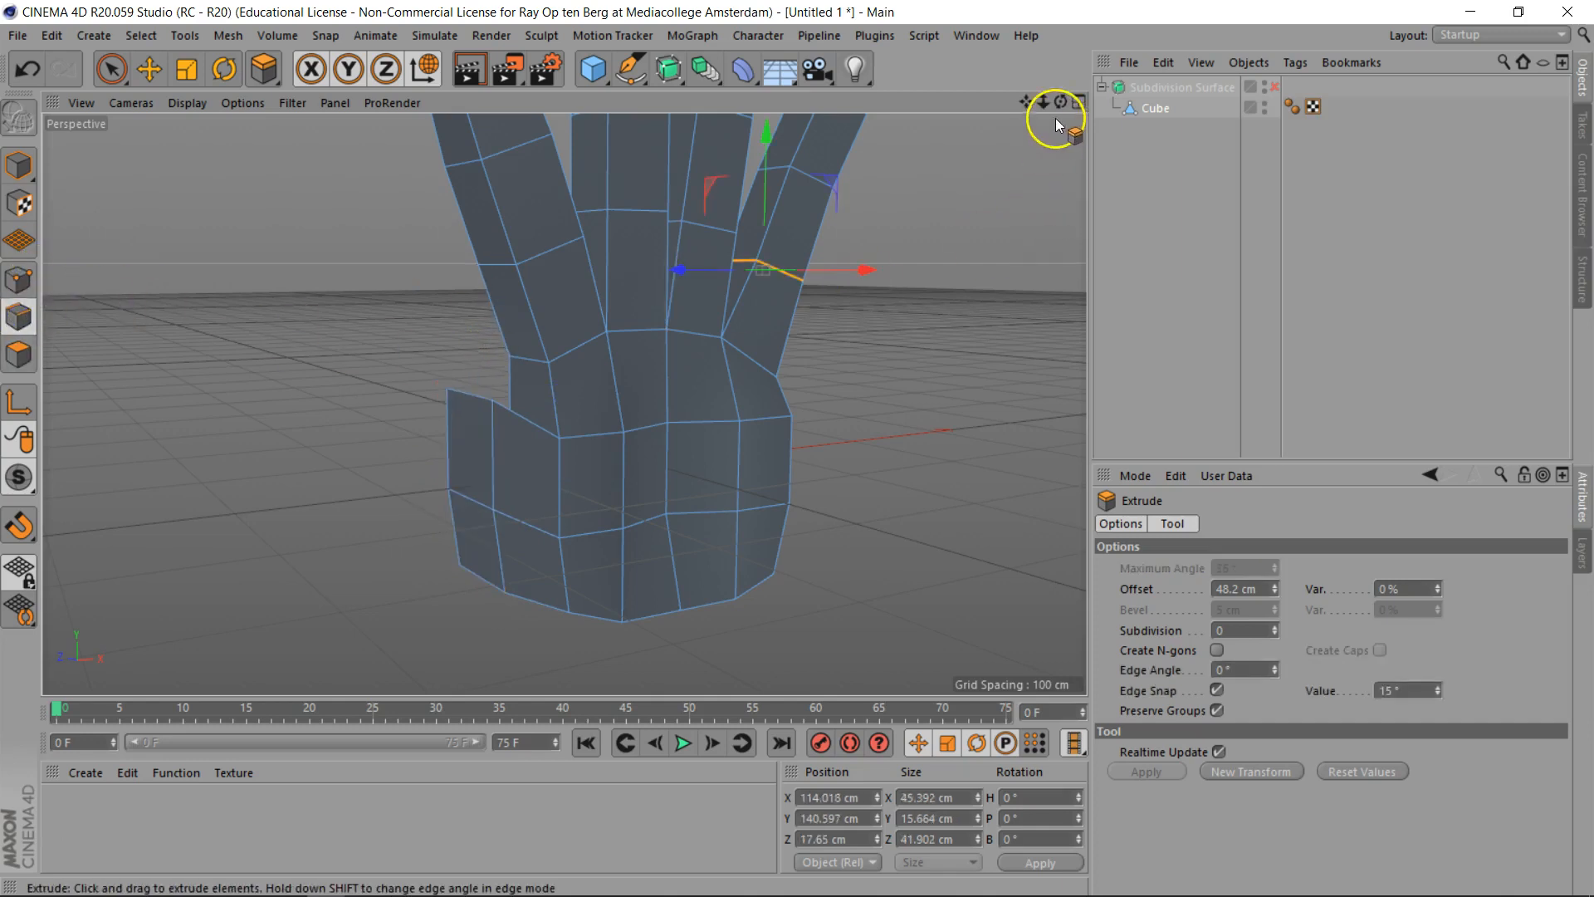
{"action": "left_click_drag", "start_coordinate": [1060, 102], "coordinate": [1044, 117]}
{"action": "left_click_drag", "start_coordinate": [797, 448], "coordinate": [797, 451], "text": "alt"}
{"action": "left_click", "coordinate": [485, 581]}
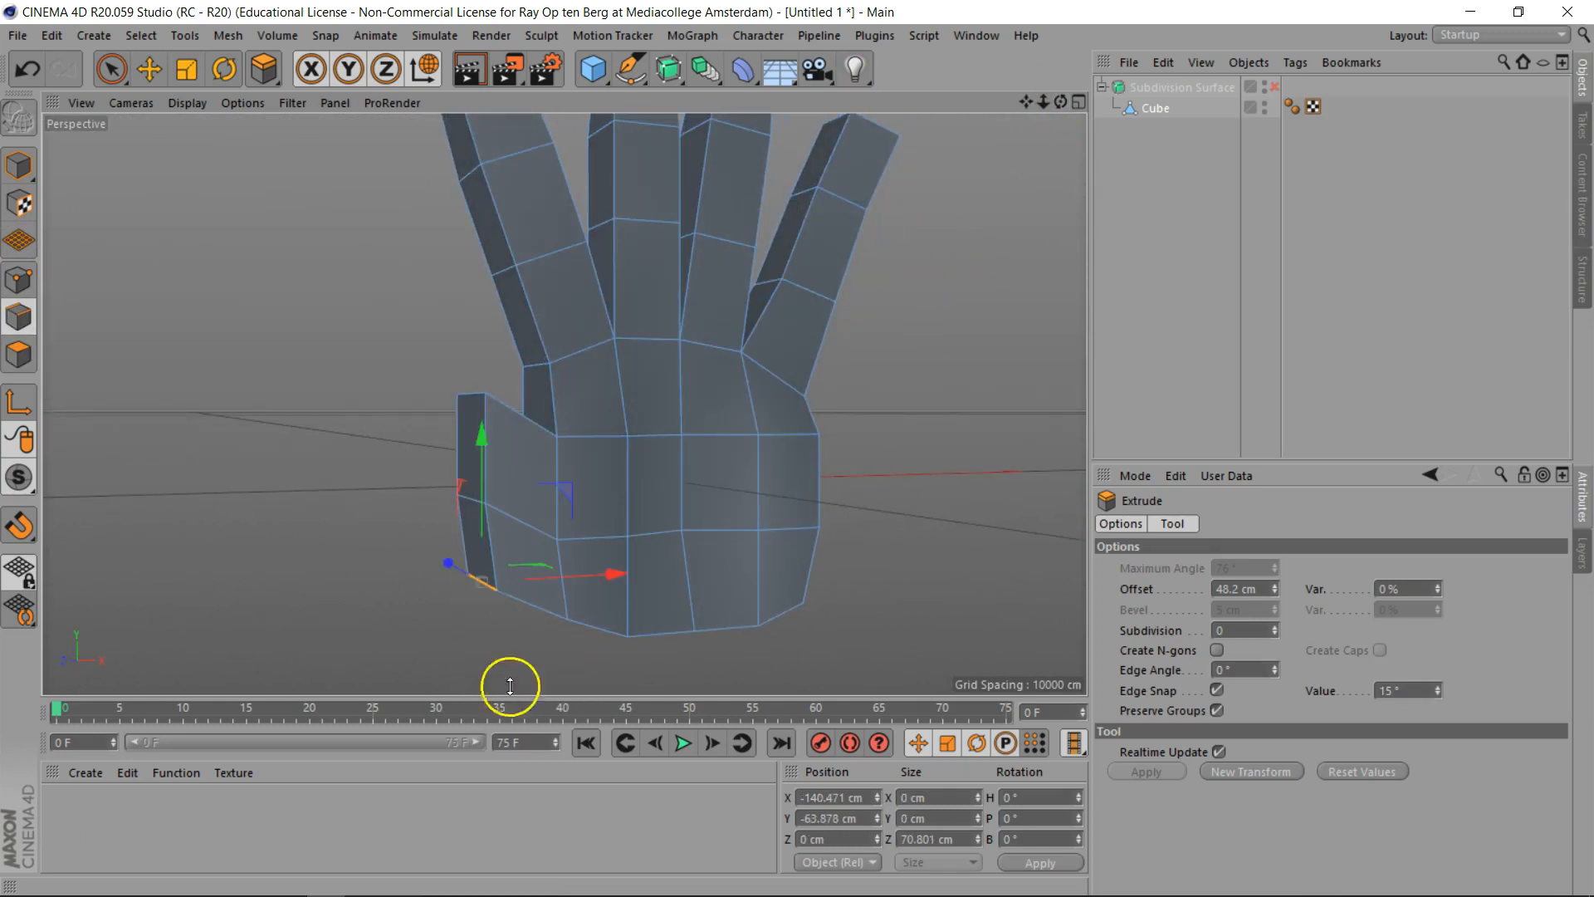
{"action": "left_click_drag", "start_coordinate": [616, 574], "coordinate": [645, 576]}
{"action": "left_click_drag", "start_coordinate": [1060, 101], "coordinate": [1060, 133]}
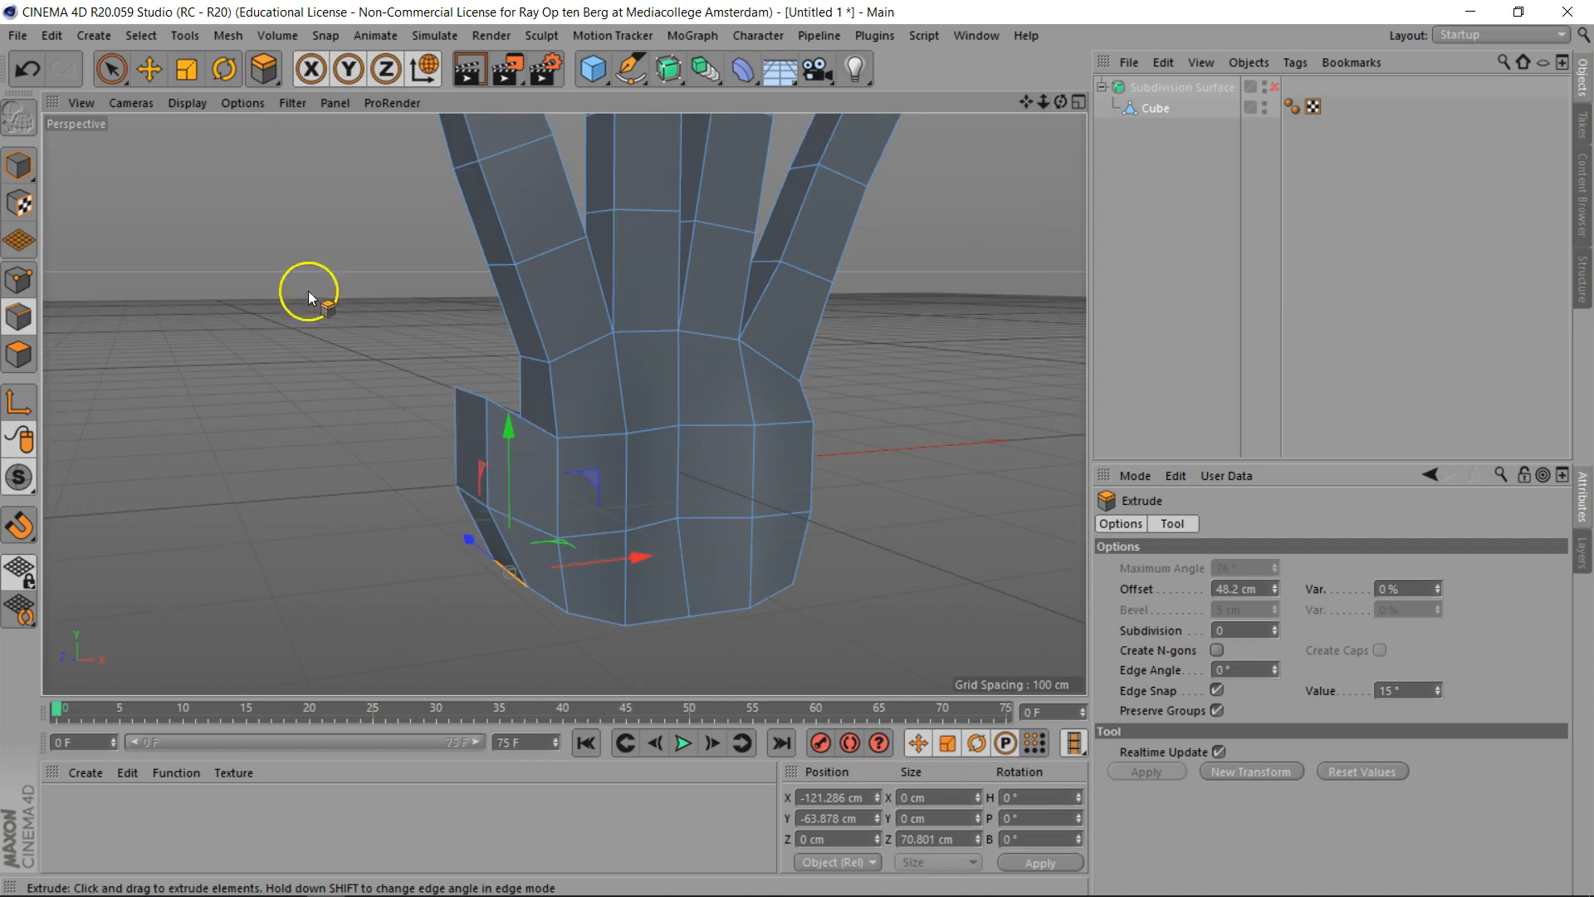
Lower the thumb base's upper outer edge to about Y 22.6 cm, then its upper outer face to about Y -18.7 cm
{"action": "left_click_drag", "start_coordinate": [460, 398], "coordinate": [471, 306]}
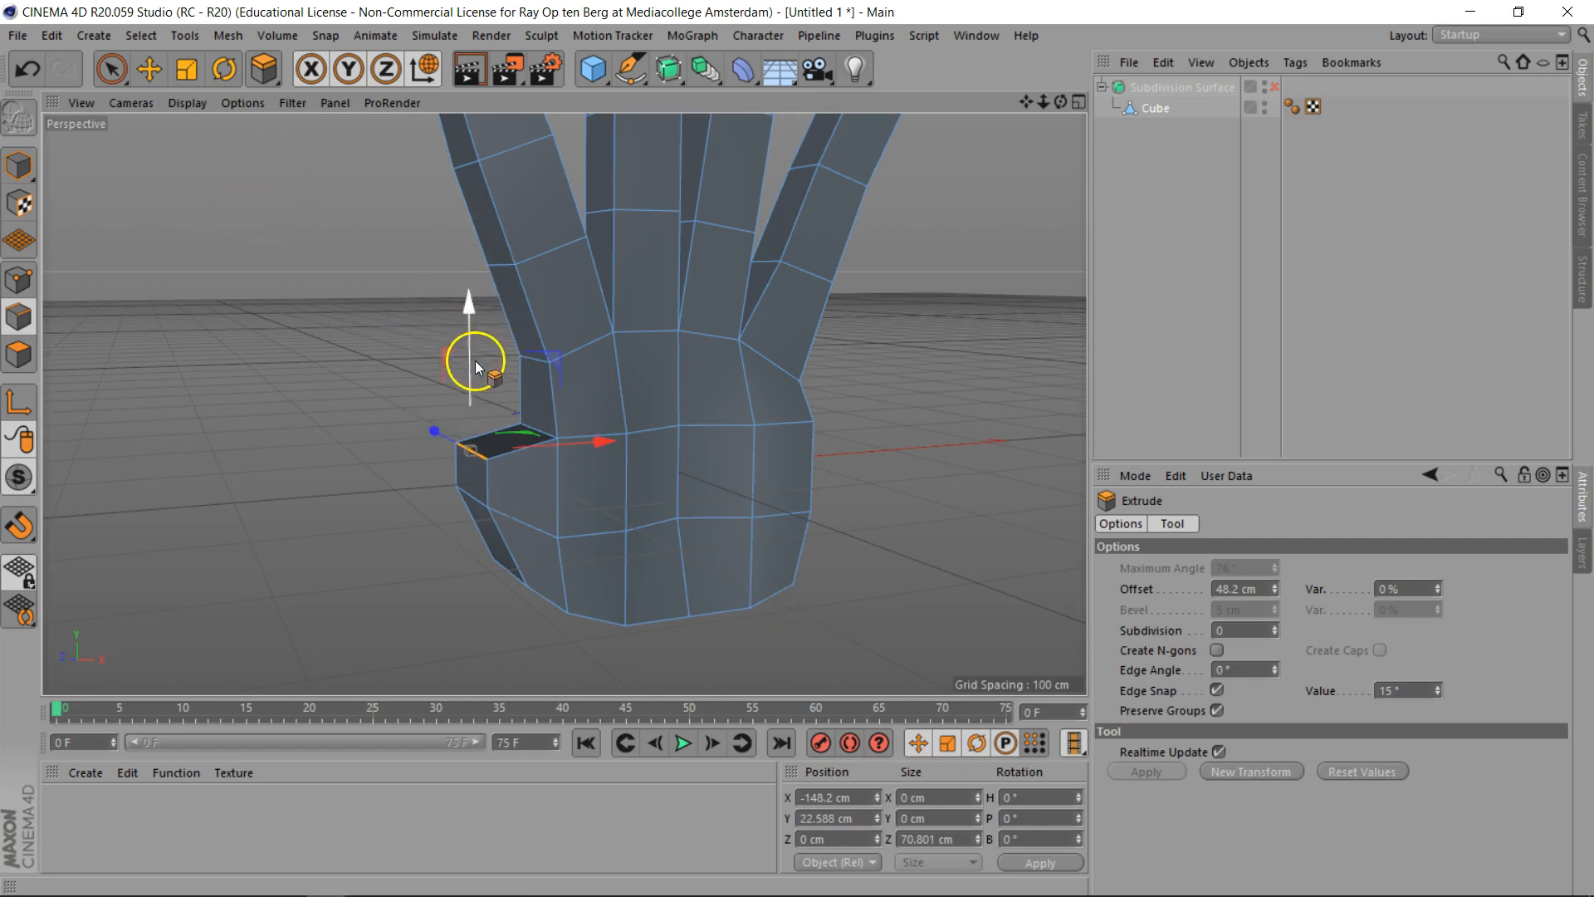
{"action": "left_click", "coordinate": [18, 353], "text": "ctrl"}
{"action": "left_click", "coordinate": [466, 470]}
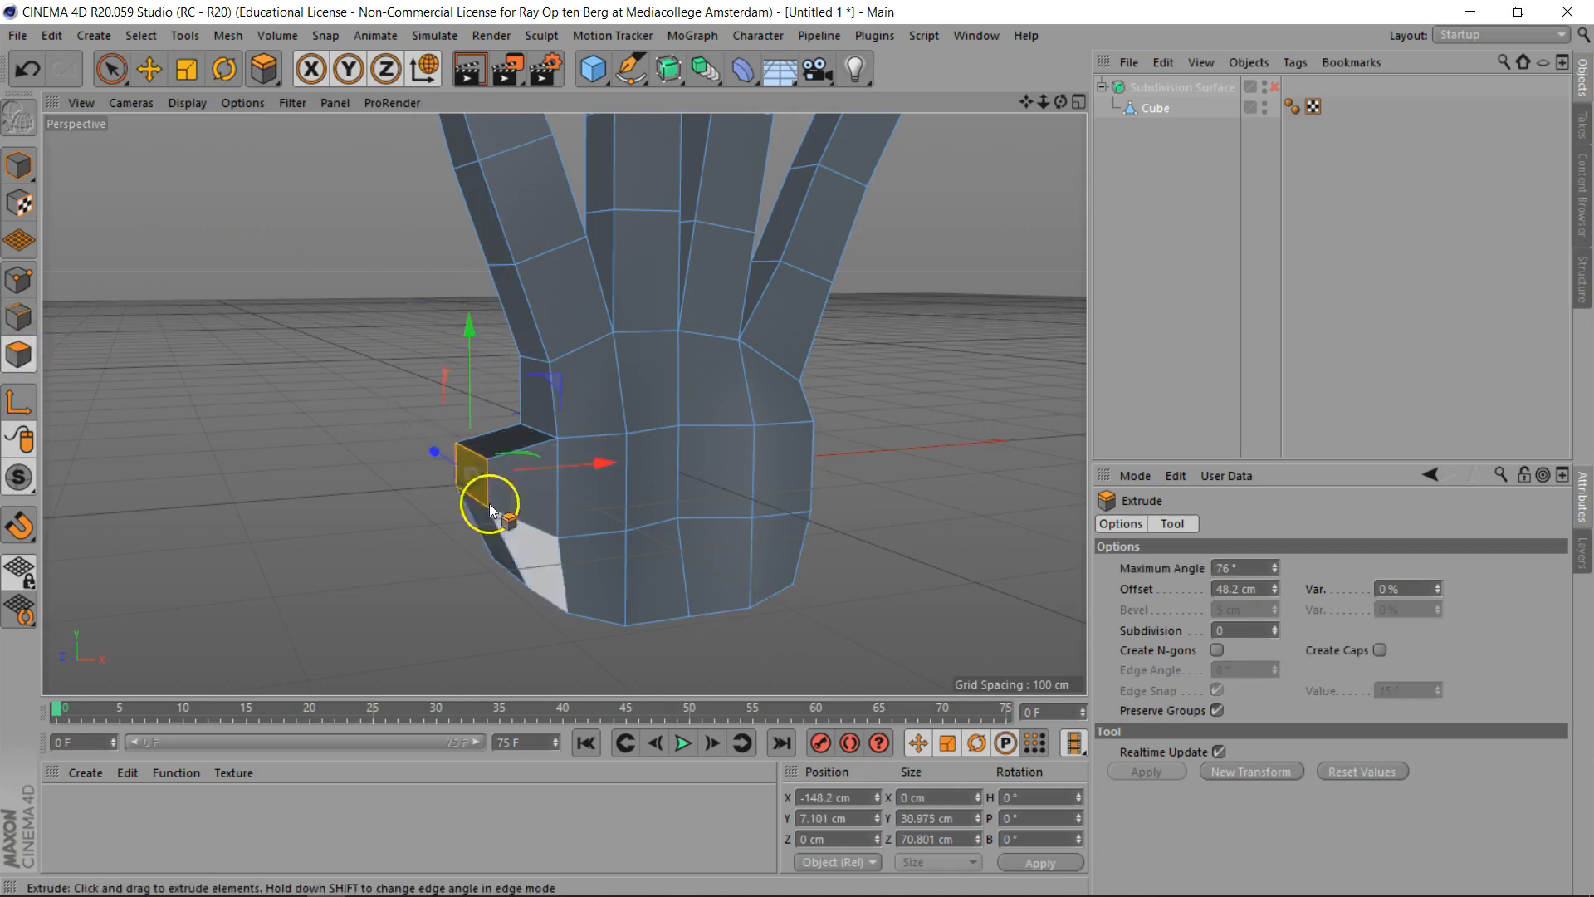
{"action": "left_click_drag", "start_coordinate": [460, 316], "coordinate": [471, 362]}
{"action": "left_click_drag", "start_coordinate": [1060, 101], "coordinate": [797, 446]}
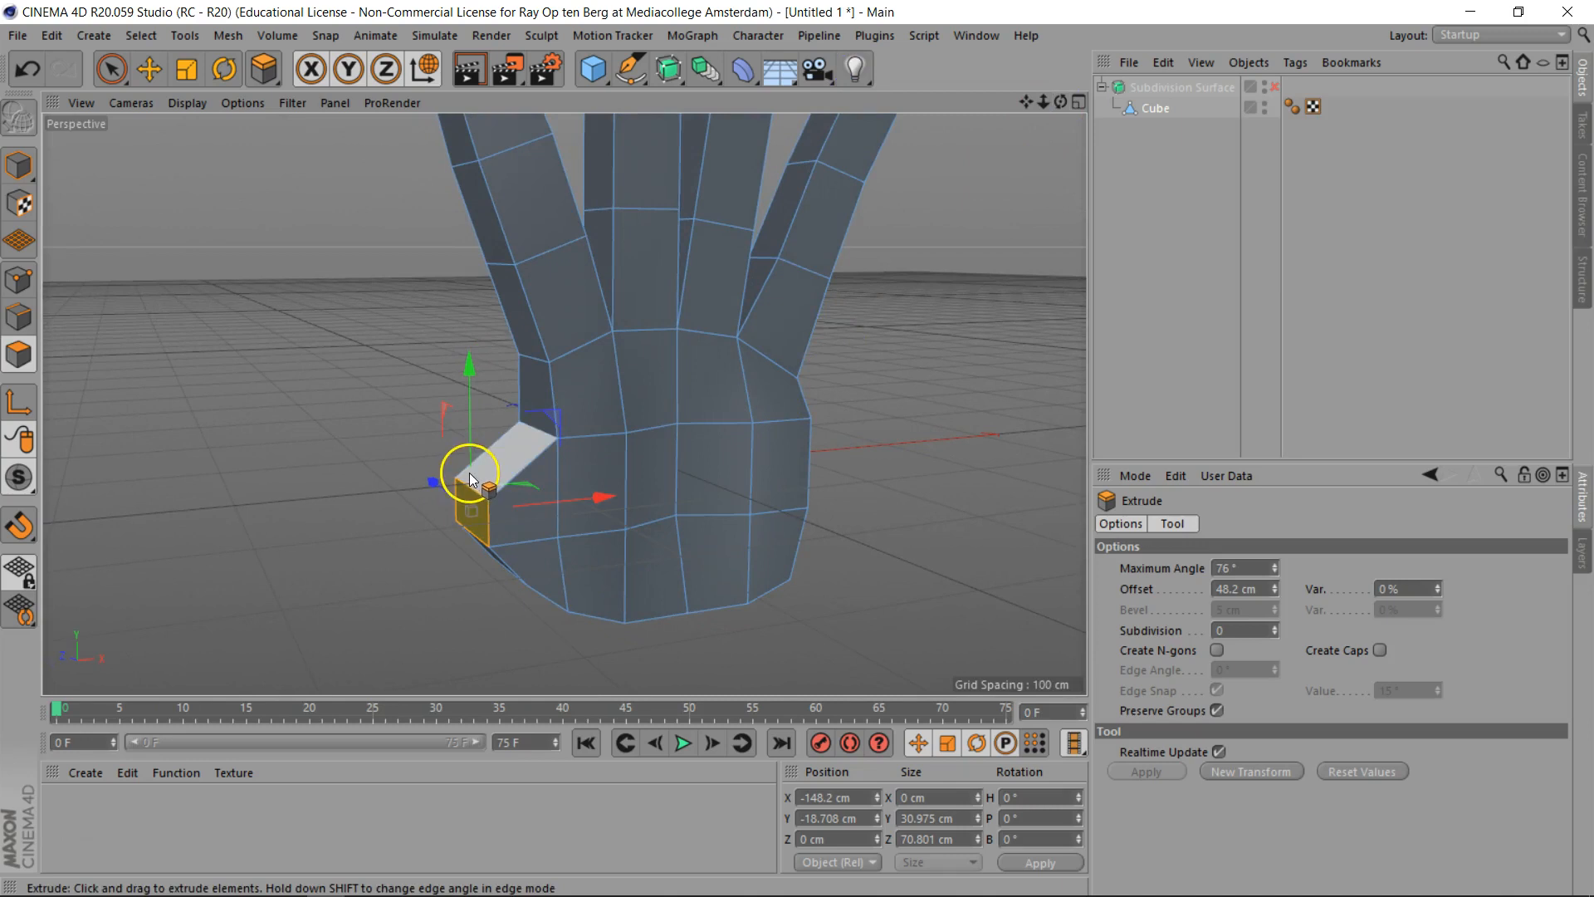
In edge mode, move the thumb base's upper outer edge away from the palm to about X -163.4 cm
{"action": "left_click", "coordinate": [112, 66]}
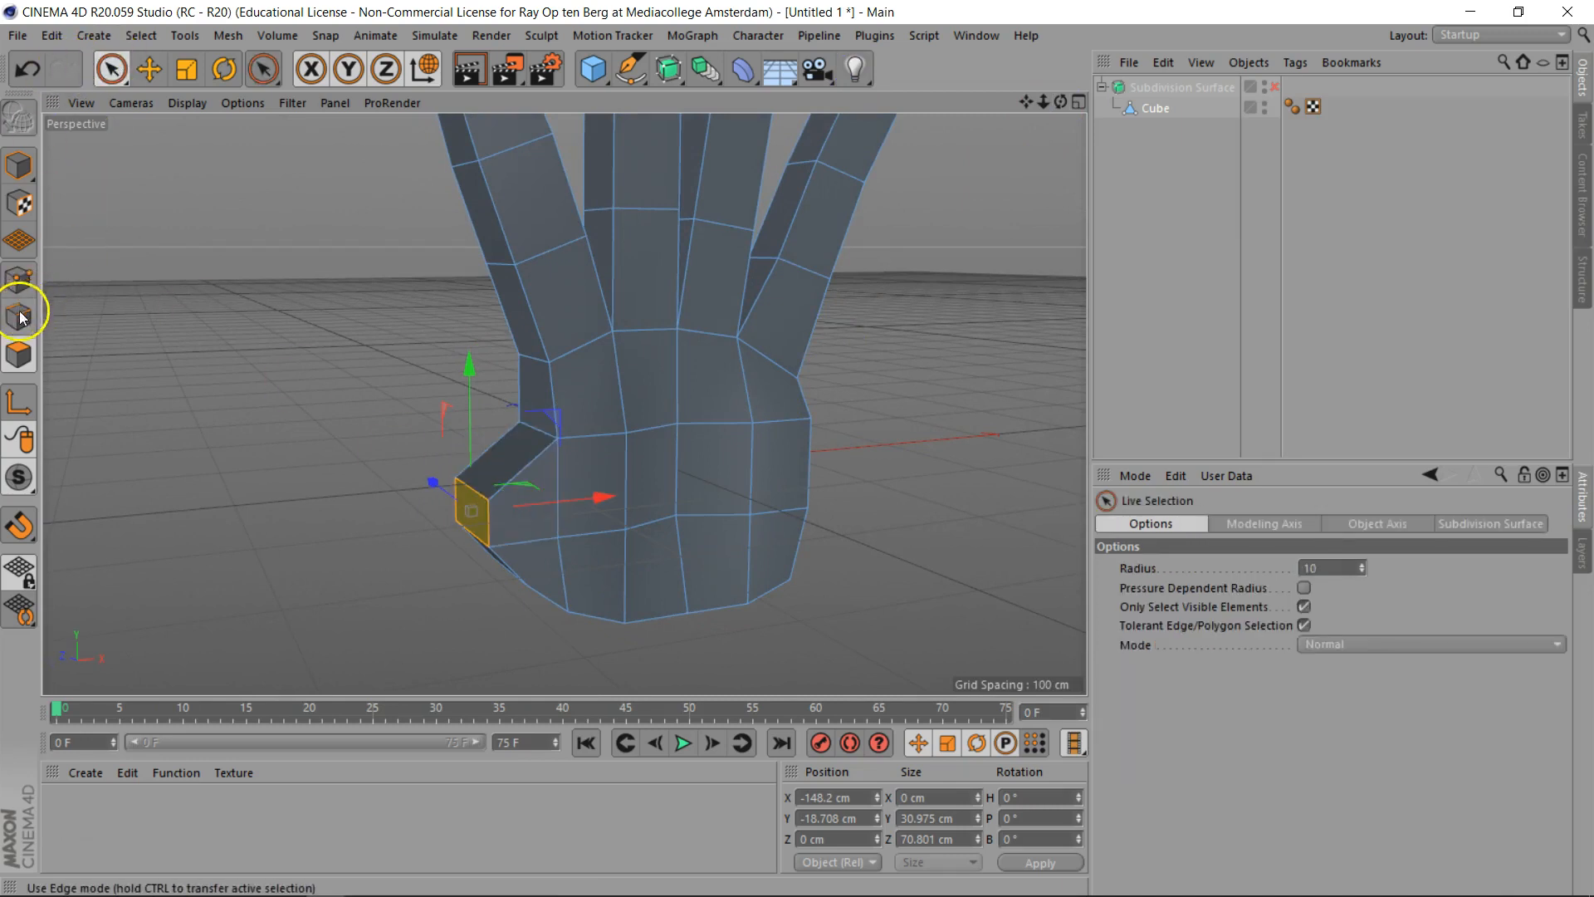
{"action": "left_click", "coordinate": [19, 316]}
{"action": "left_click_drag", "start_coordinate": [599, 476], "coordinate": [575, 476]}
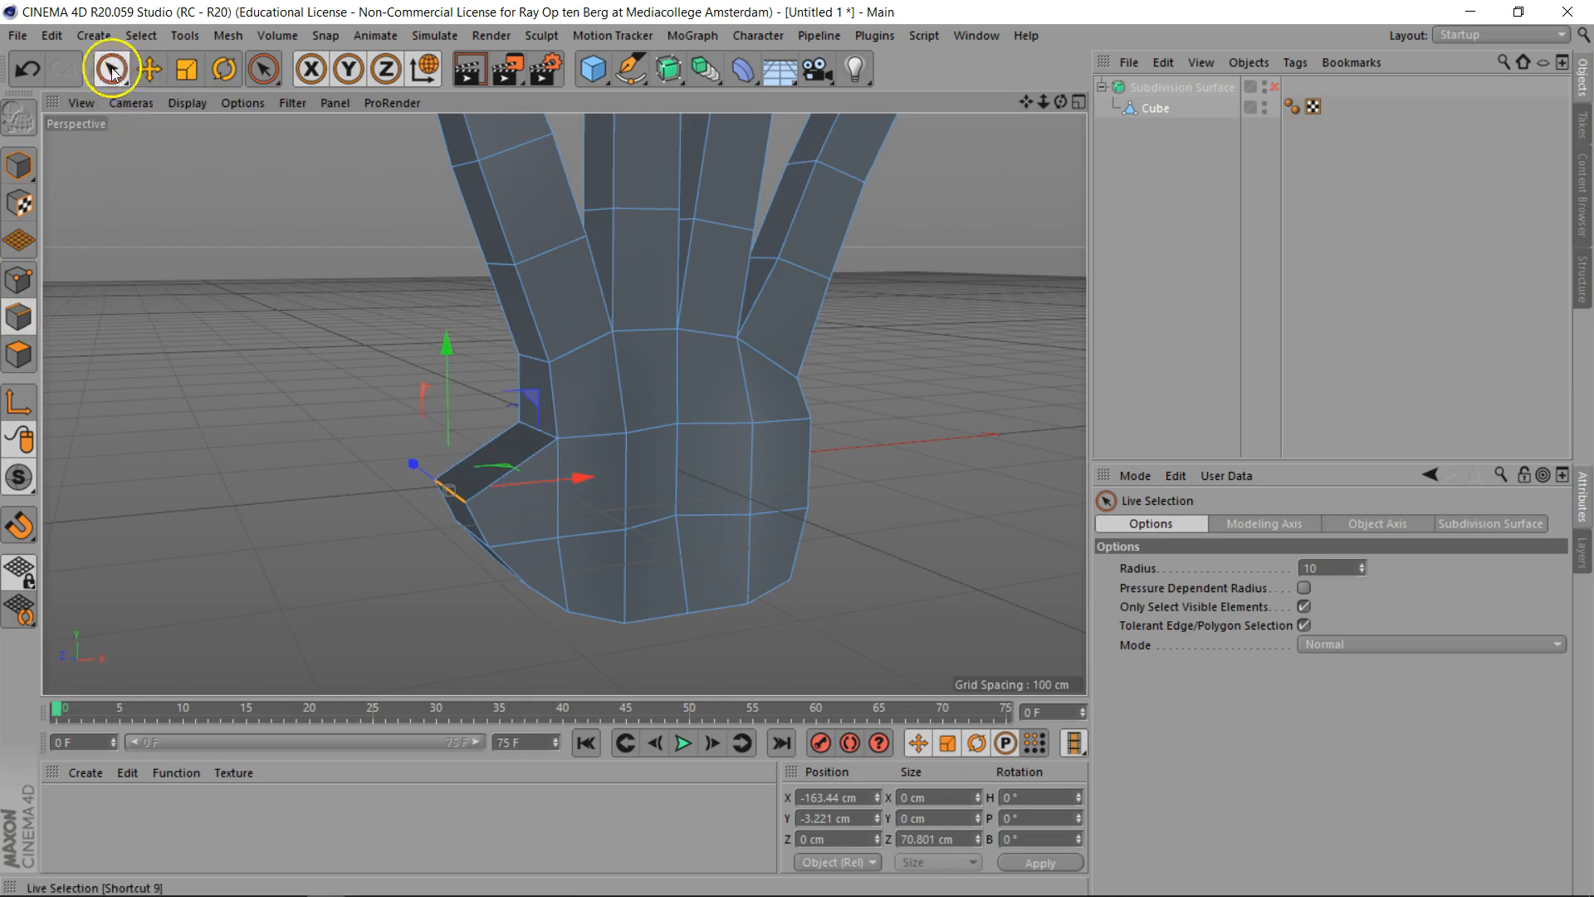
Select the sloping top face of the thumb base in polygon mode and extrude it 62.8 cm
{"action": "left_click", "coordinate": [19, 355]}
{"action": "left_click", "coordinate": [495, 448]}
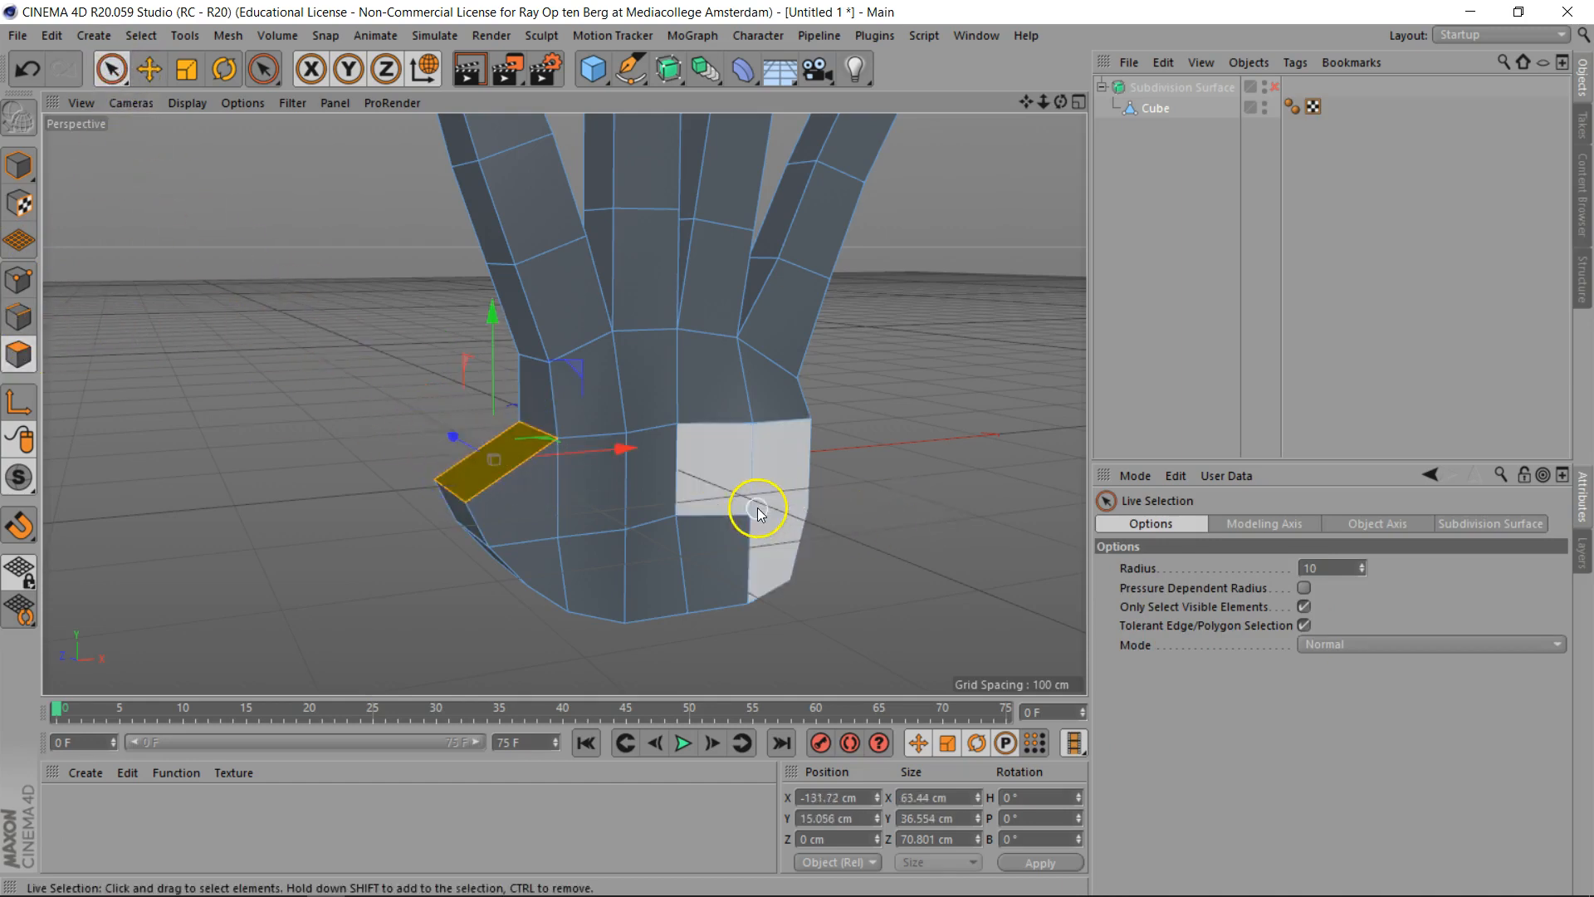
{"action": "key", "text": "d"}
{"action": "left_click_drag", "start_coordinate": [333, 609], "coordinate": [797, 448]}
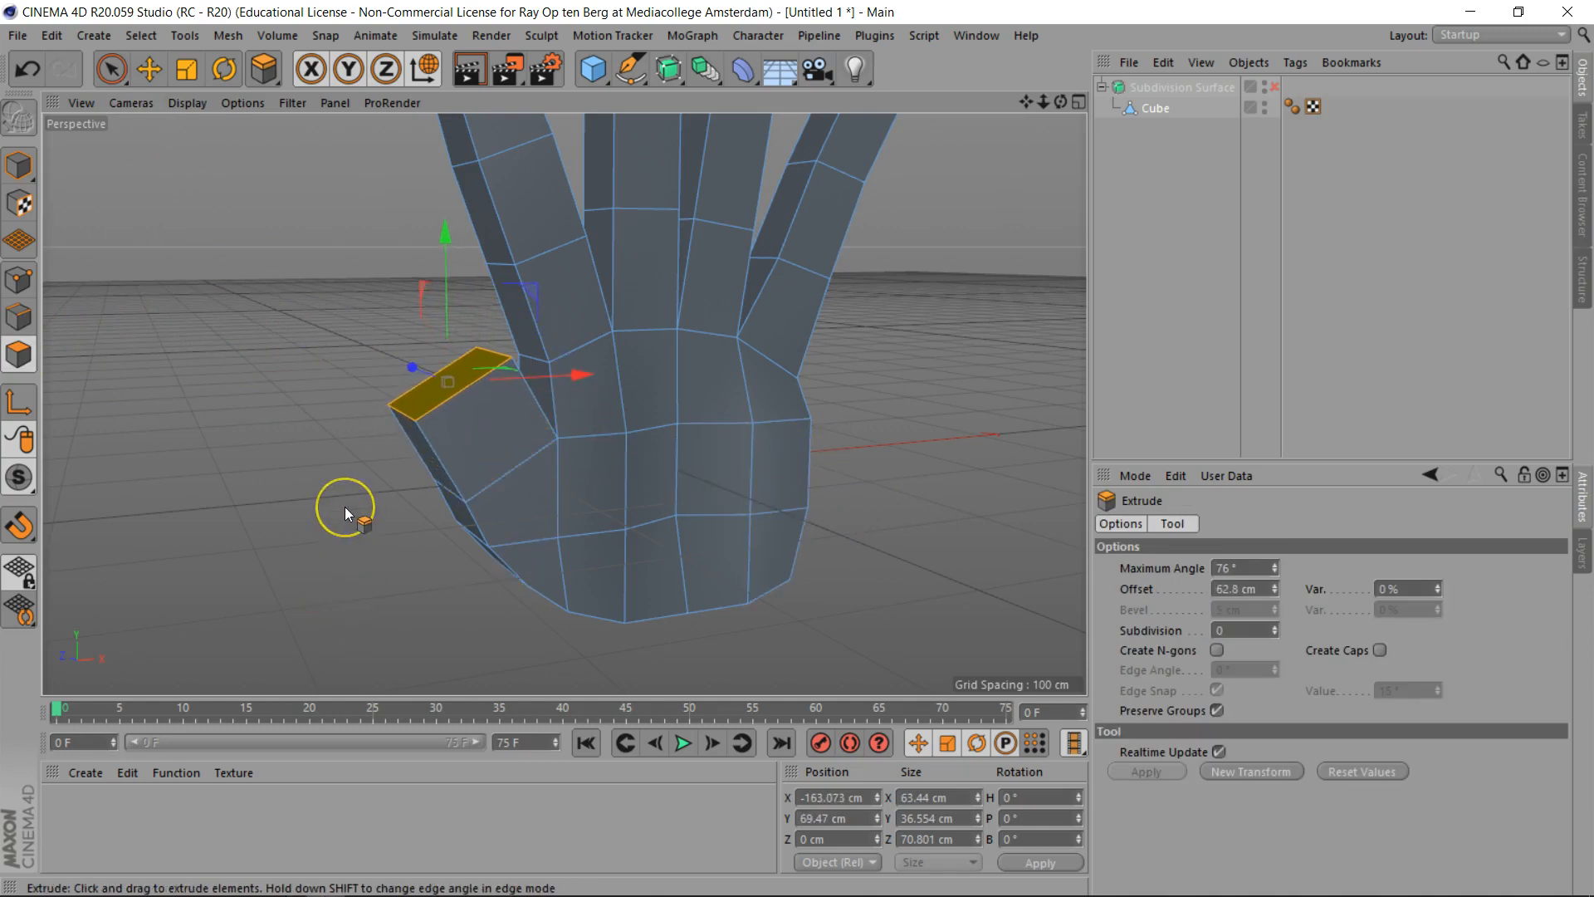
Scale the thumb's end face to about 41.1 by 23.7 cm and move it to about X -184 cm, Y 57.4 cm
{"action": "key", "text": "t"}
{"action": "left_click_drag", "start_coordinate": [548, 320], "coordinate": [524, 329]}
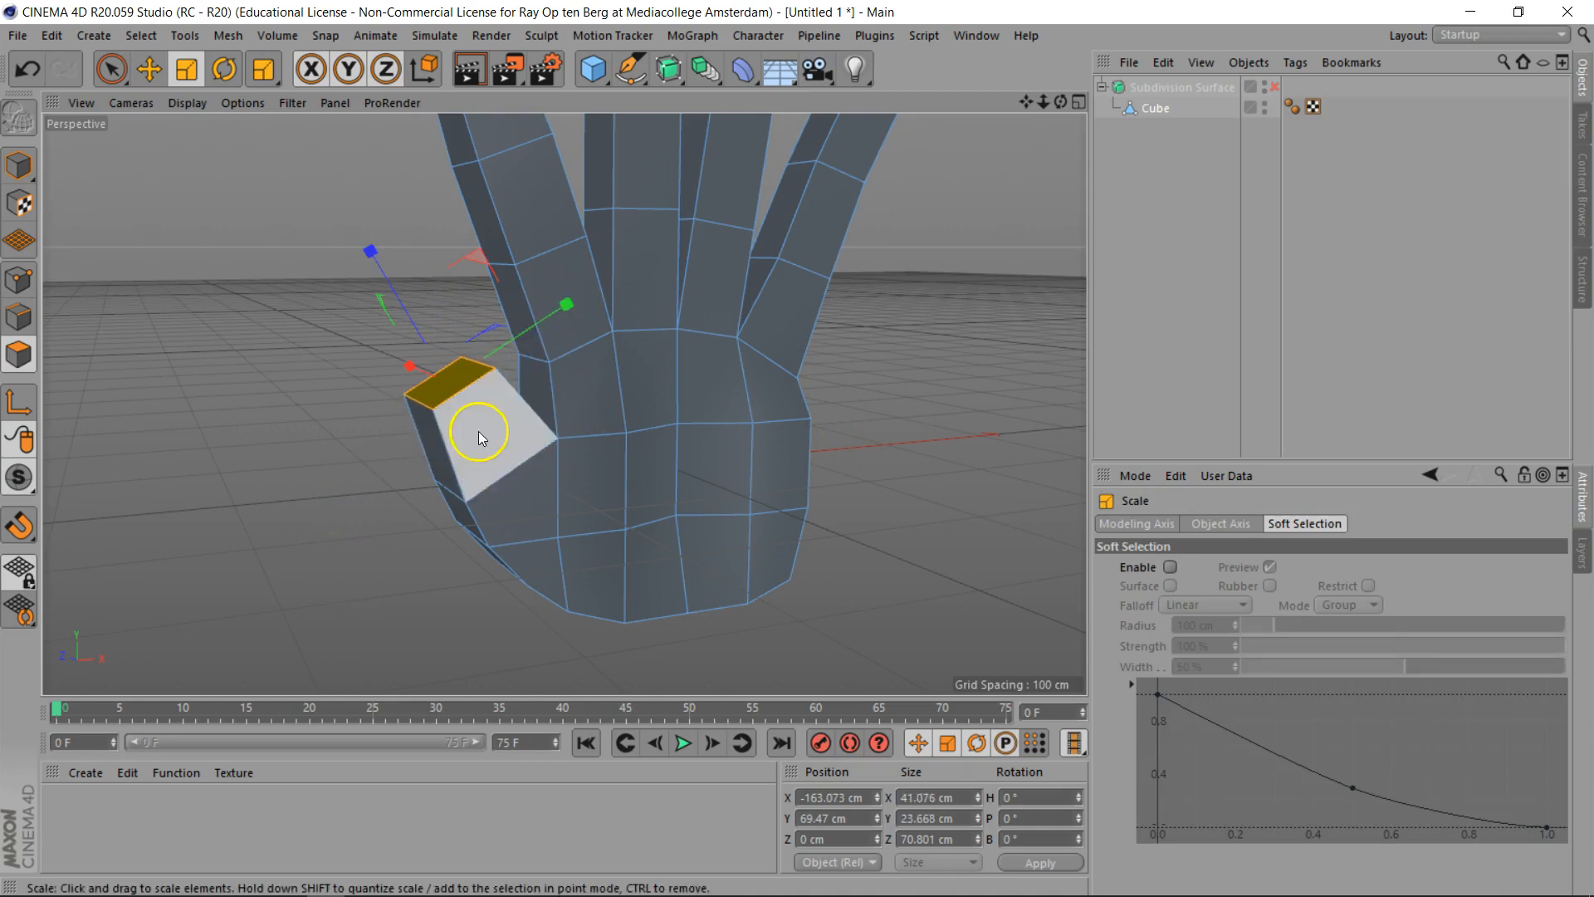
{"action": "key", "text": "e"}
{"action": "left_click_drag", "start_coordinate": [558, 310], "coordinate": [530, 327]}
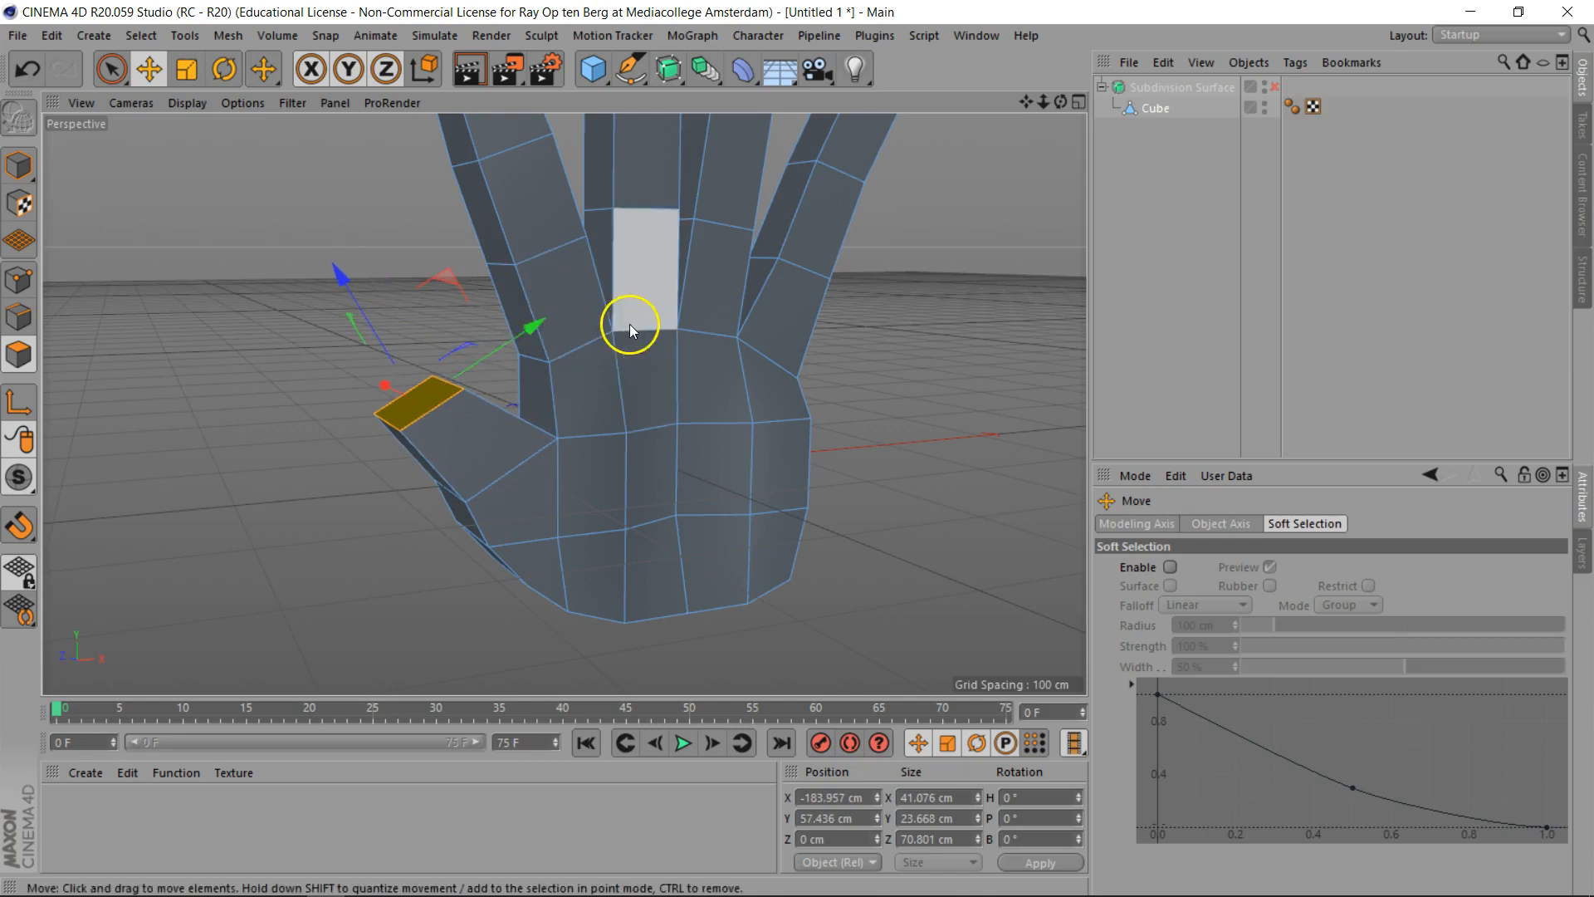
Extrude the thumb's end face 79.8 cm to form the next thumb segment
{"action": "left_click_drag", "start_coordinate": [1062, 102], "coordinate": [797, 449]}
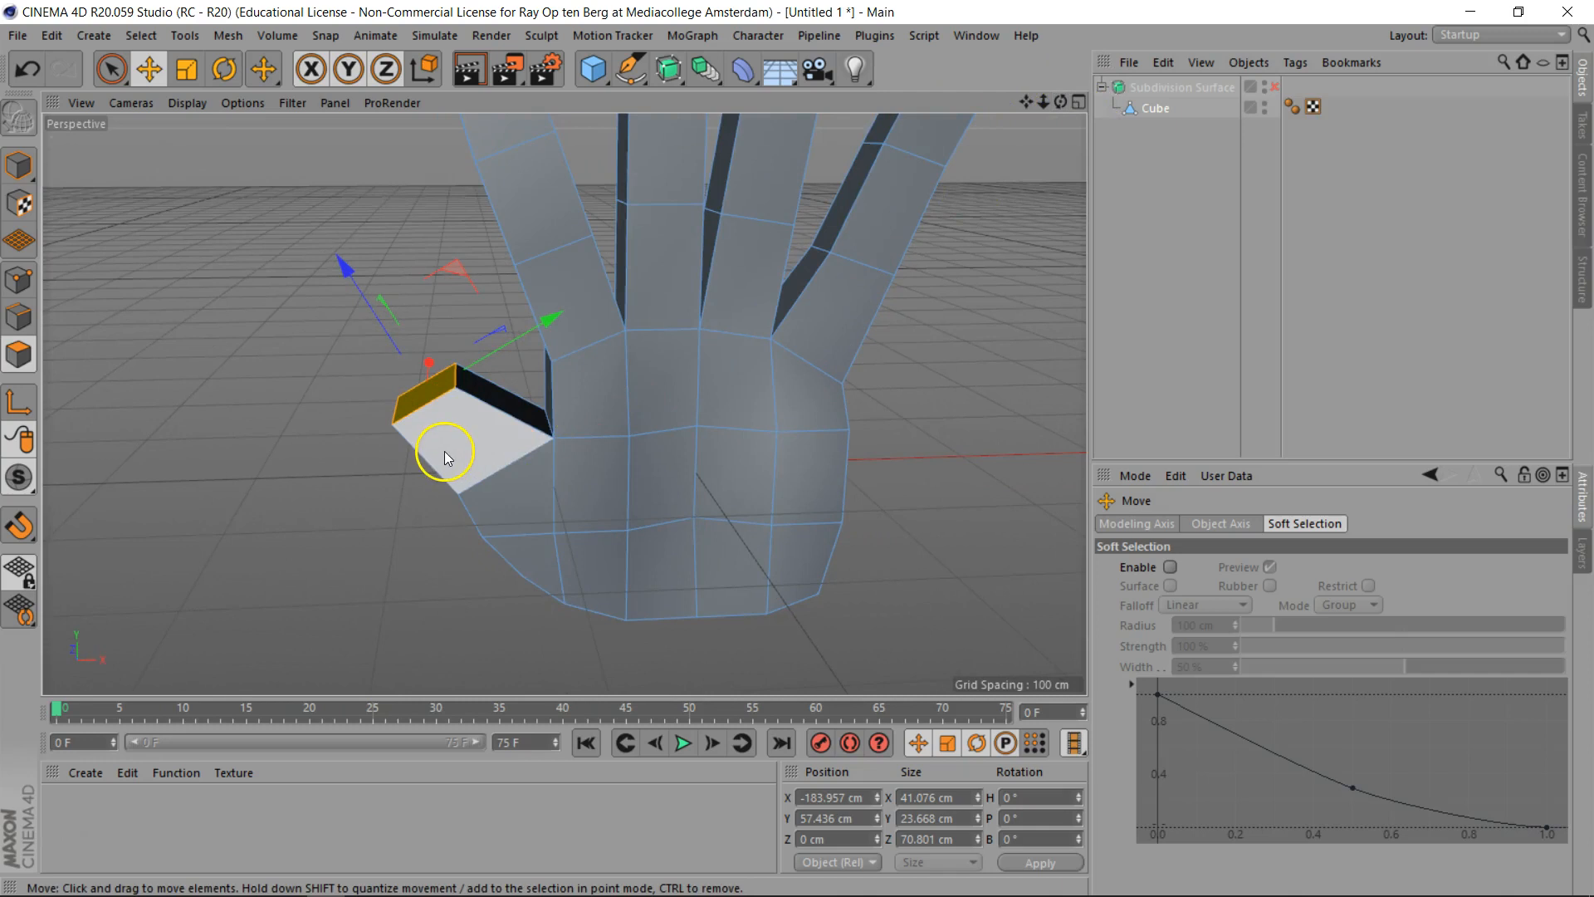
{"action": "key", "text": "d"}
{"action": "left_click_drag", "start_coordinate": [400, 485], "coordinate": [797, 449]}
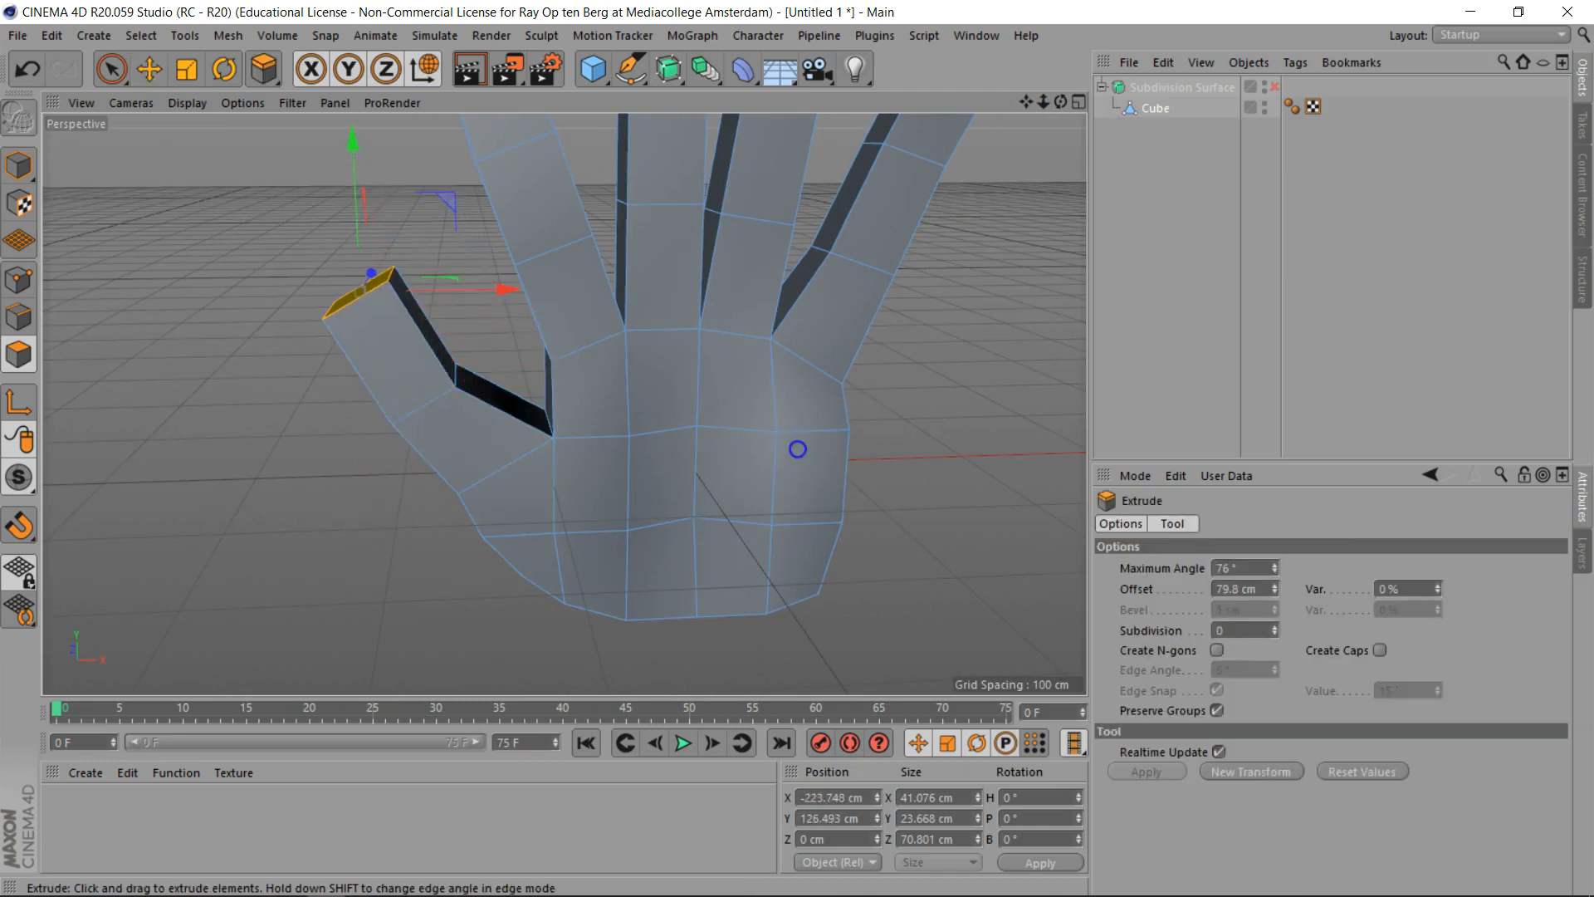
Inset the thumb tip face by 12.7 cm with Extrude Inner
{"action": "mouse_move", "coordinate": [1063, 101]}
{"action": "left_mouse_down"}
{"action": "mouse_move", "coordinate": [797, 449]}
{"action": "mouse_move", "coordinate": [1060, 98]}
{"action": "left_mouse_up"}
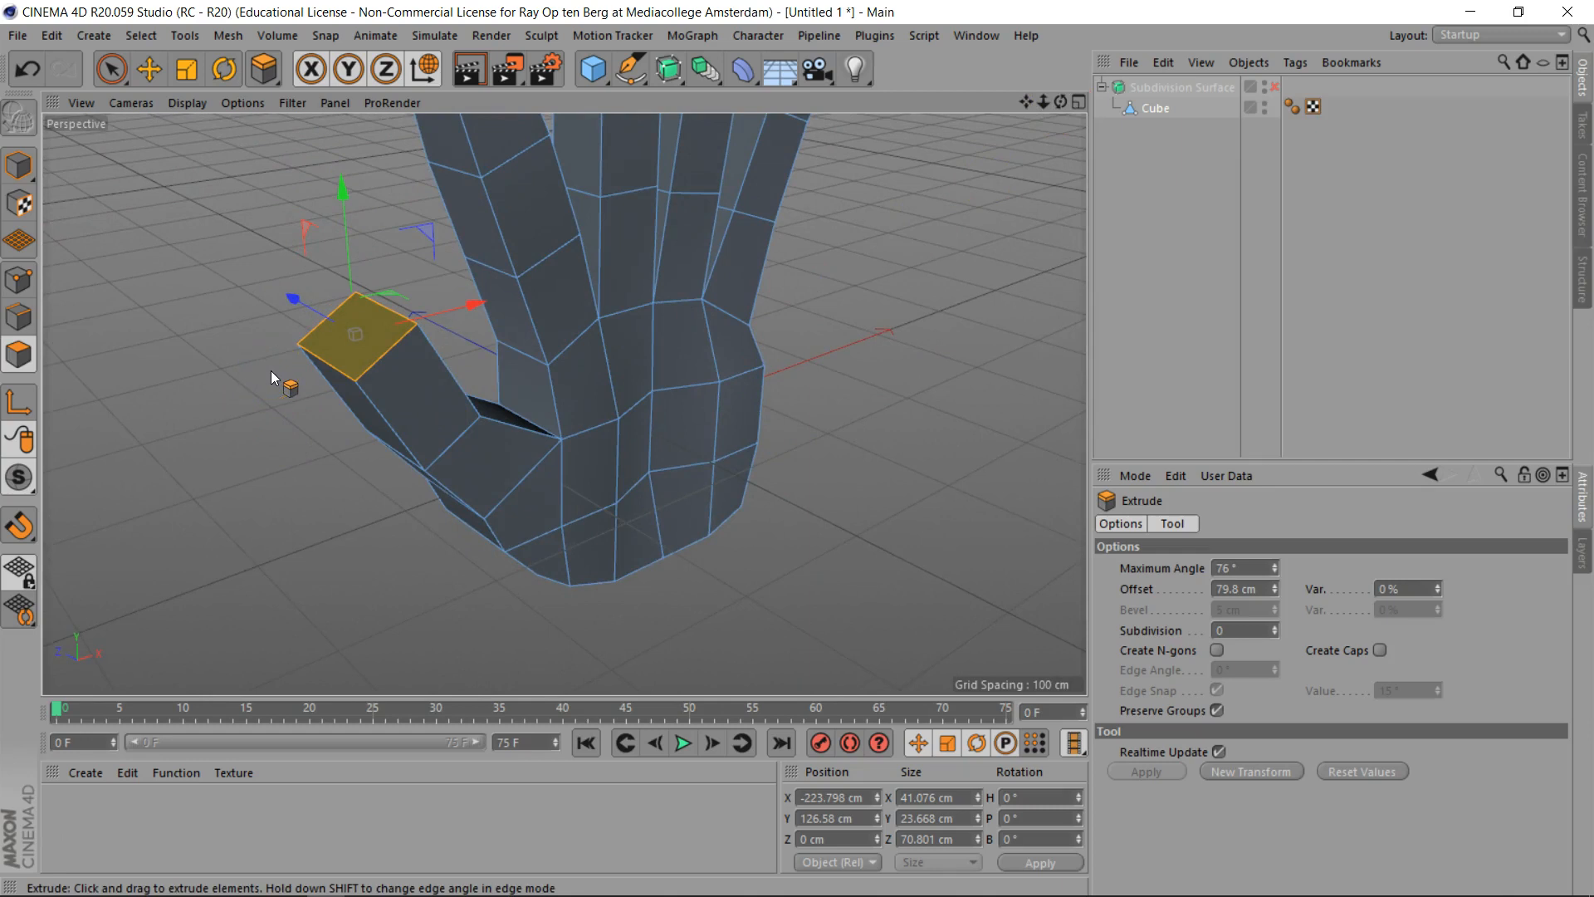
{"action": "key", "text": "i"}
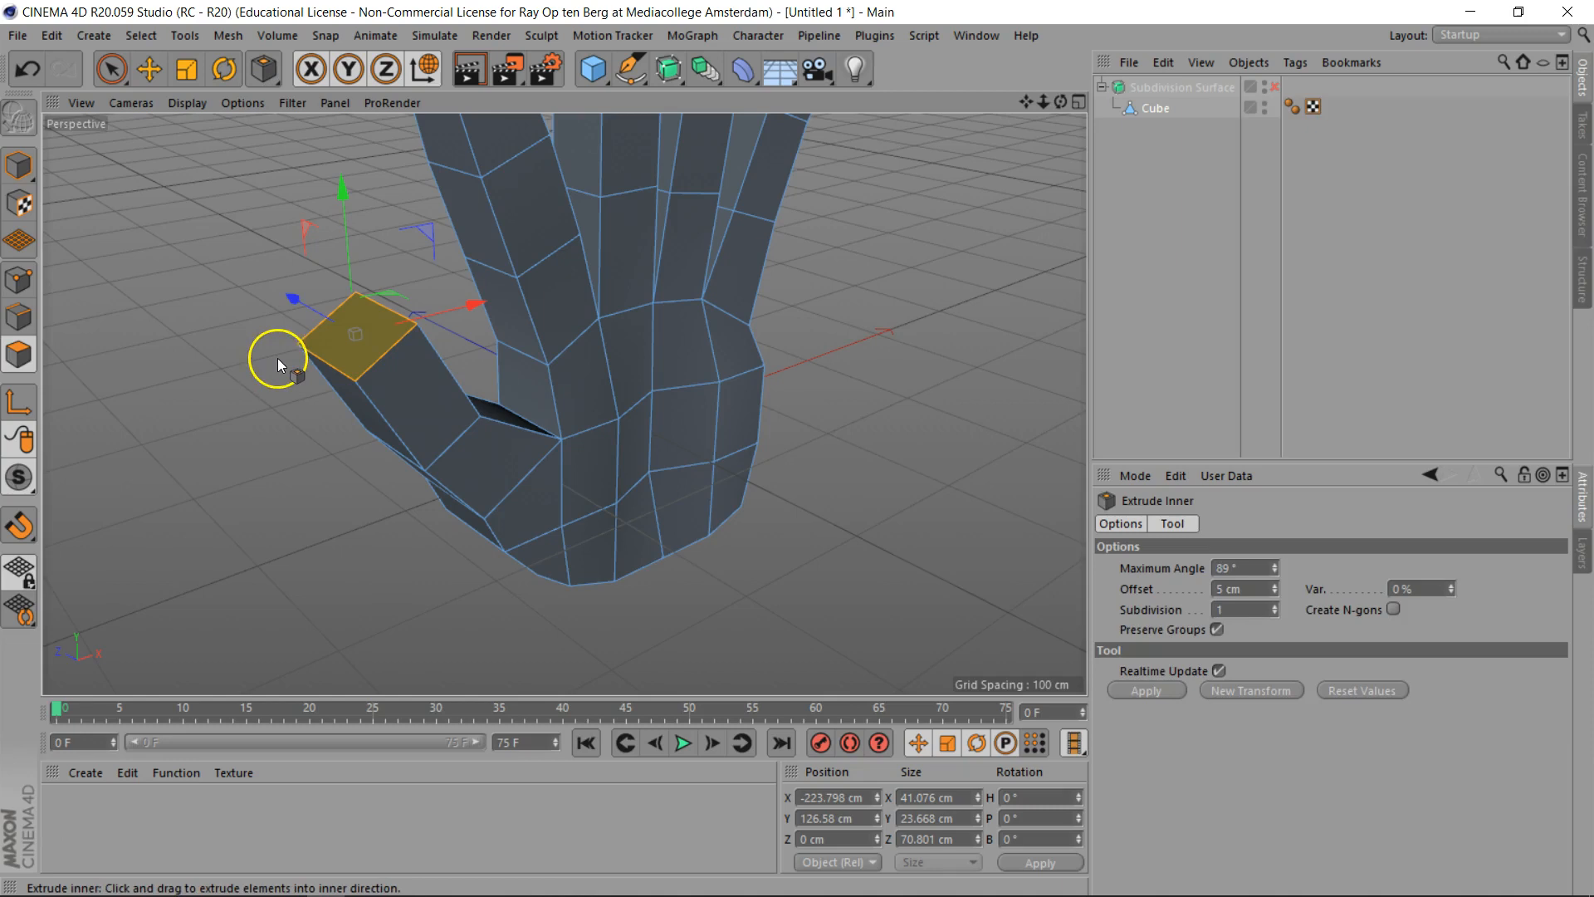
{"action": "left_click_drag", "start_coordinate": [312, 207], "coordinate": [797, 449]}
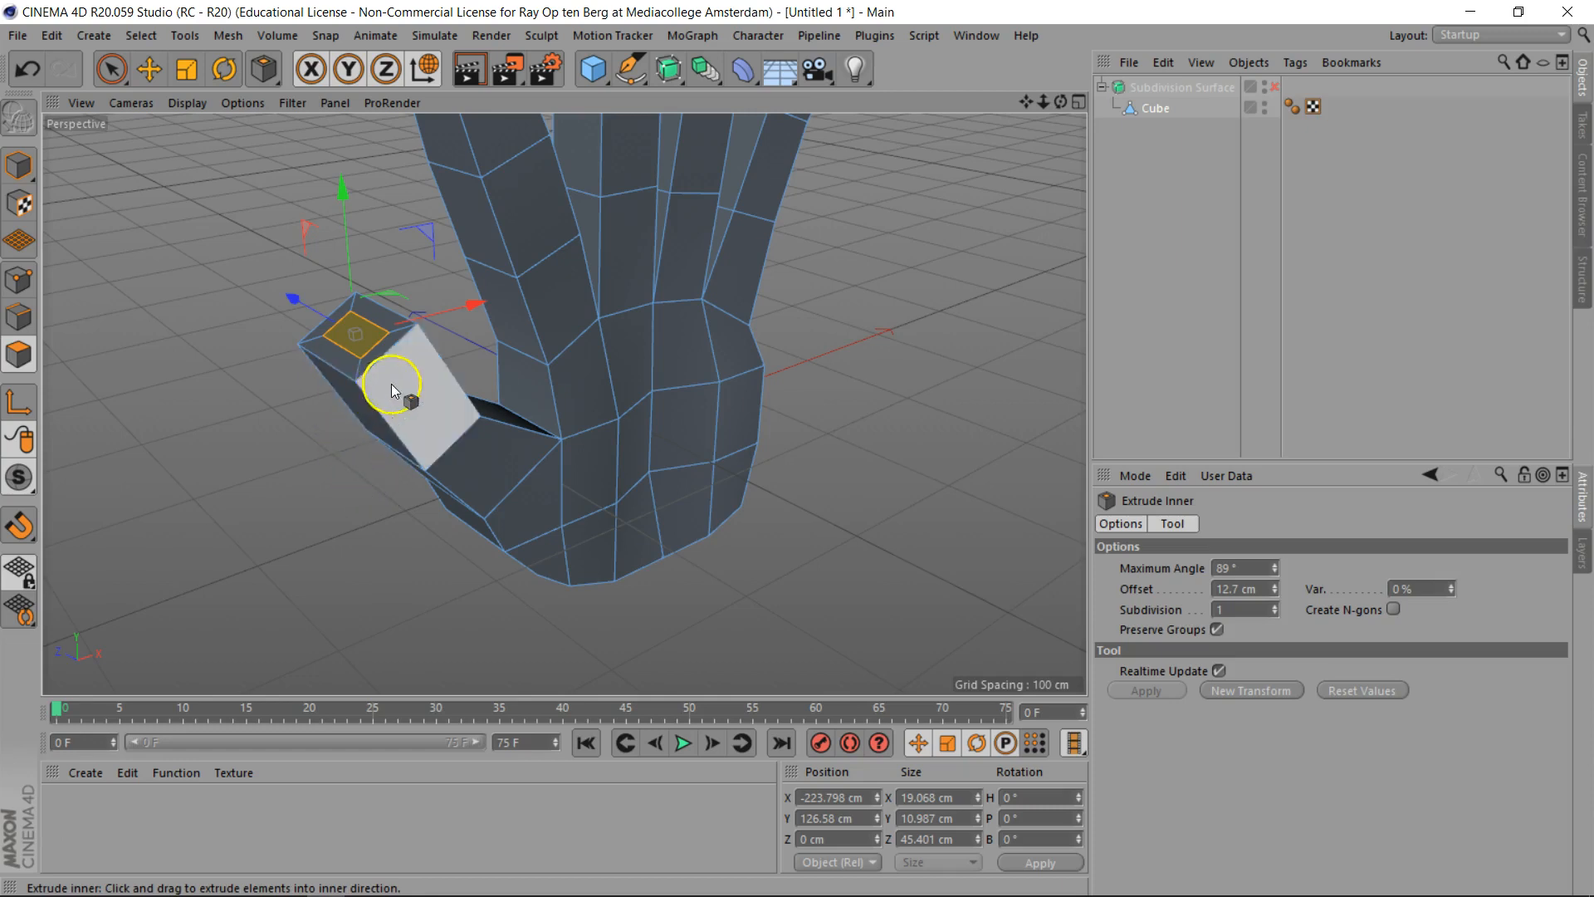
Switch to the object coordinate system and try to move the inset thumb tip face outward along its axis
{"action": "left_click", "coordinate": [424, 70]}
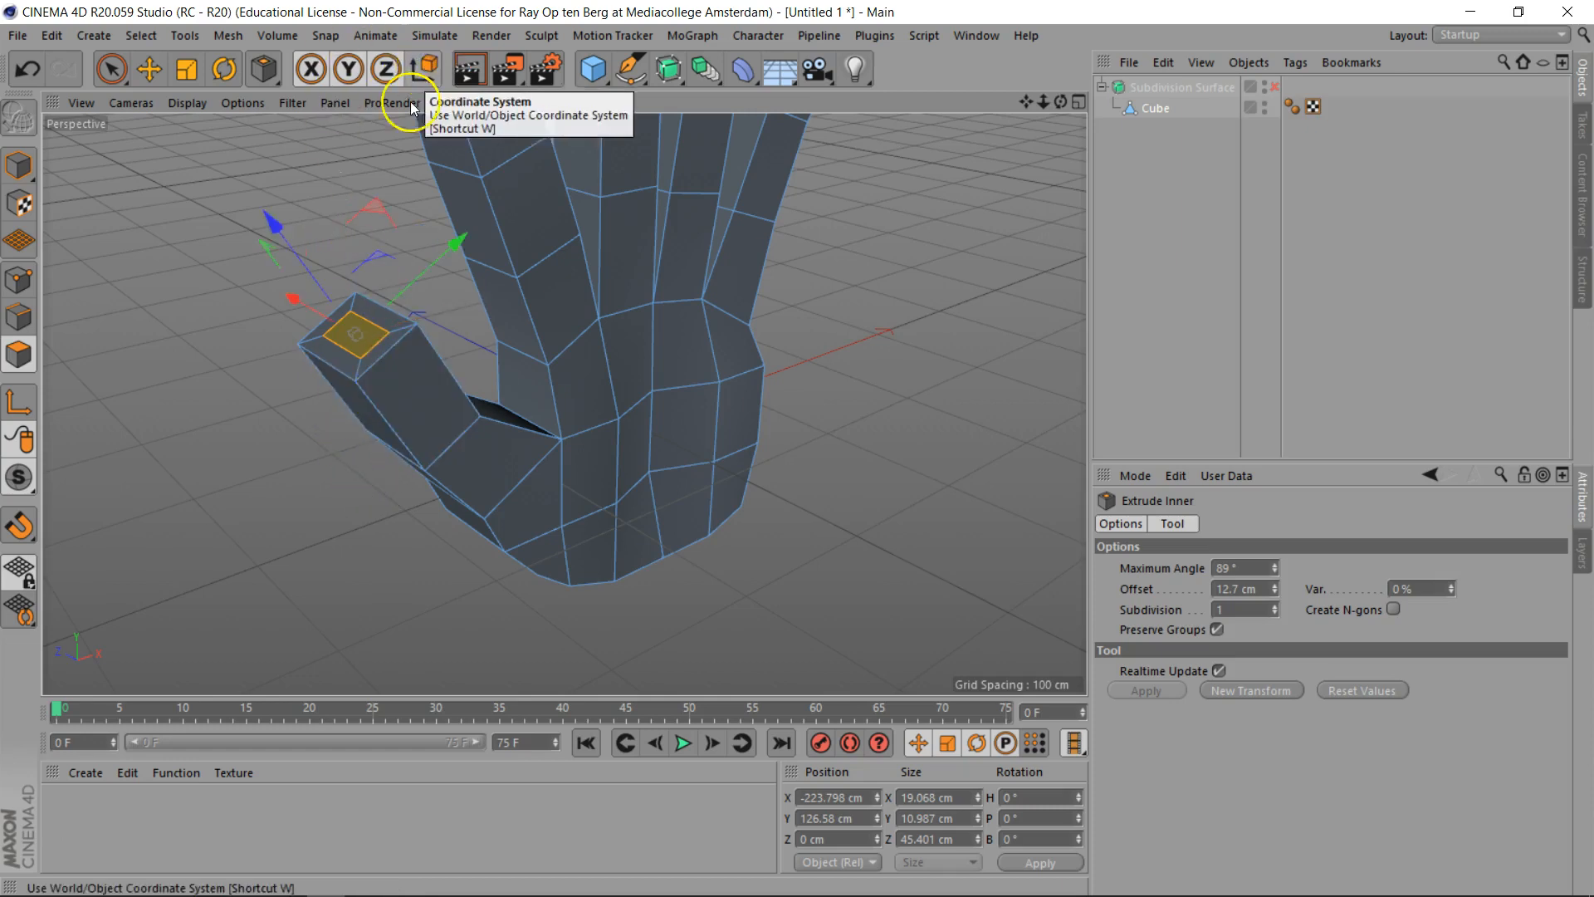
{"action": "mouse_move", "coordinate": [833, 153]}
{"action": "left_mouse_down", "text": "alt"}
{"action": "mouse_move", "coordinate": [800, 451]}
{"action": "mouse_move", "coordinate": [833, 153]}
{"action": "left_mouse_up", "text": "alt"}
{"action": "left_click_drag", "start_coordinate": [262, 191], "coordinate": [239, 145]}
{"action": "key", "text": "ctrl+z"}
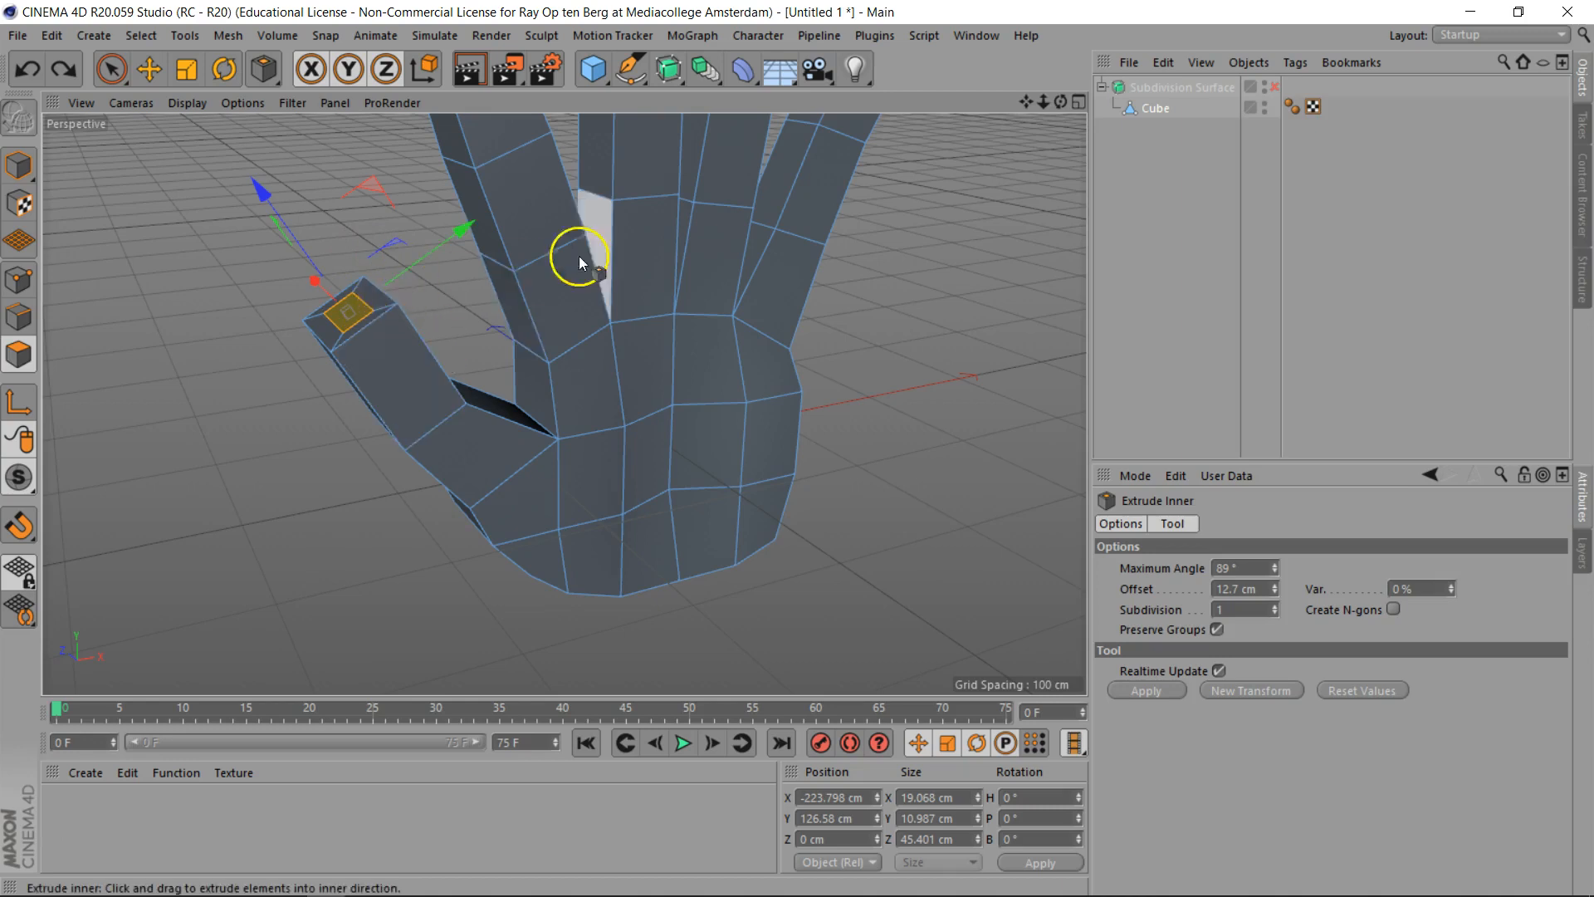
Push the inset thumb tip face outward 29.75 cm with Normal Move
{"action": "key", "text": "m"}
{"action": "key", "text": "z"}
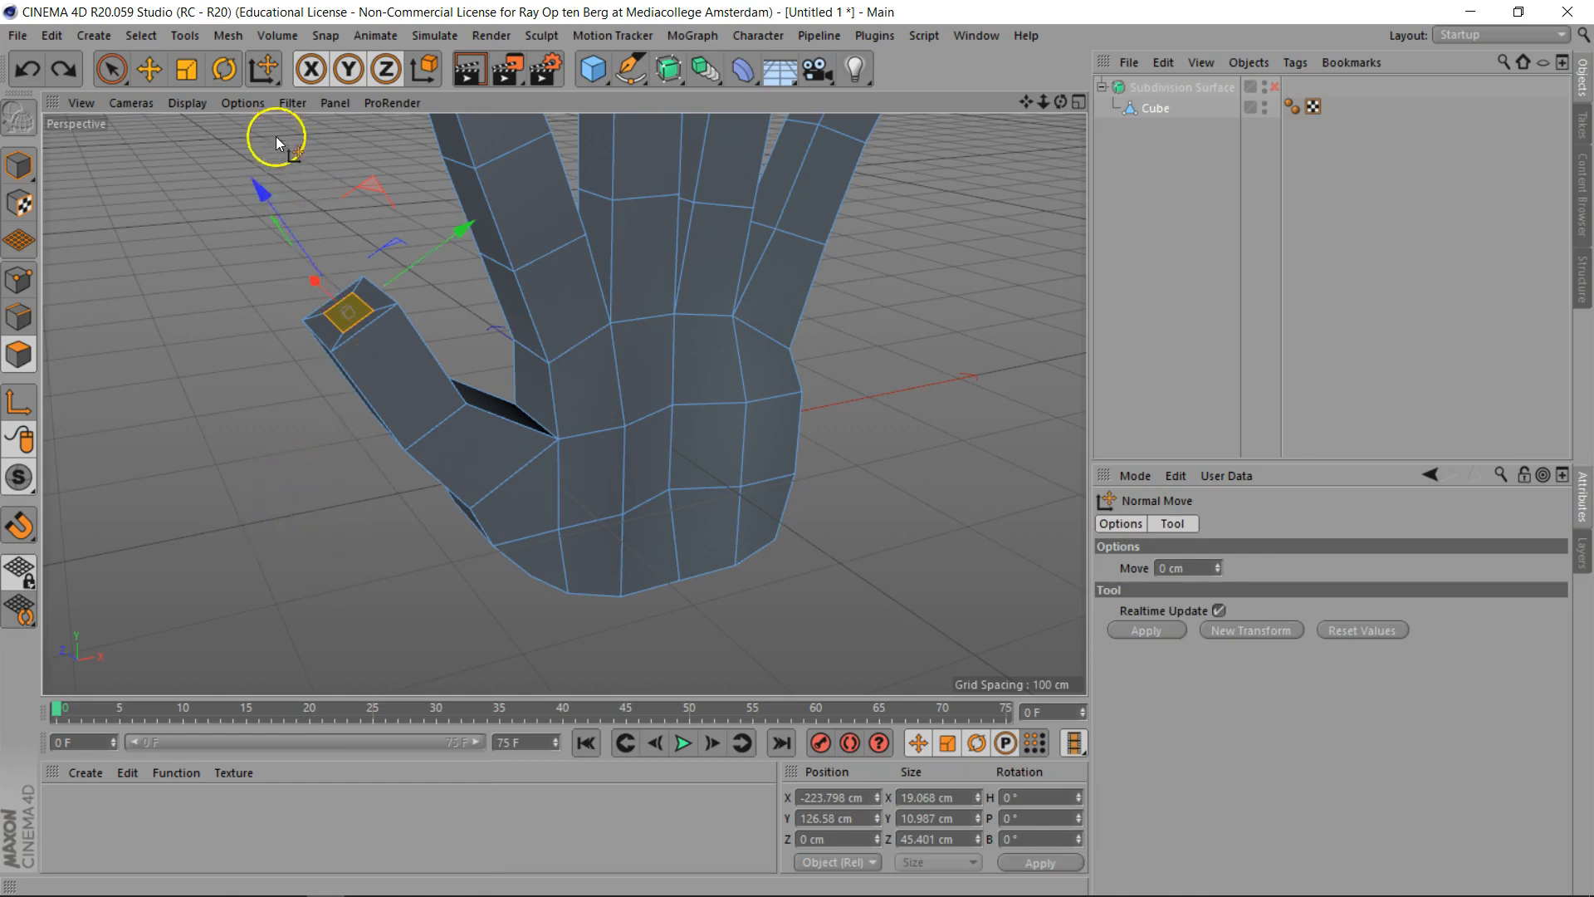
{"action": "left_click_drag", "start_coordinate": [256, 538], "coordinate": [336, 538]}
{"action": "mouse_move", "coordinate": [788, 450]}
{"action": "left_mouse_down"}
{"action": "mouse_move", "coordinate": [825, 445]}
{"action": "mouse_move", "coordinate": [778, 455]}
{"action": "mouse_move", "coordinate": [809, 441]}
{"action": "mouse_move", "coordinate": [797, 449]}
{"action": "left_mouse_up"}
{"action": "left_click_drag", "start_coordinate": [1061, 101], "coordinate": [797, 449]}
{"action": "left_click_drag", "start_coordinate": [1046, 103], "coordinate": [797, 450]}
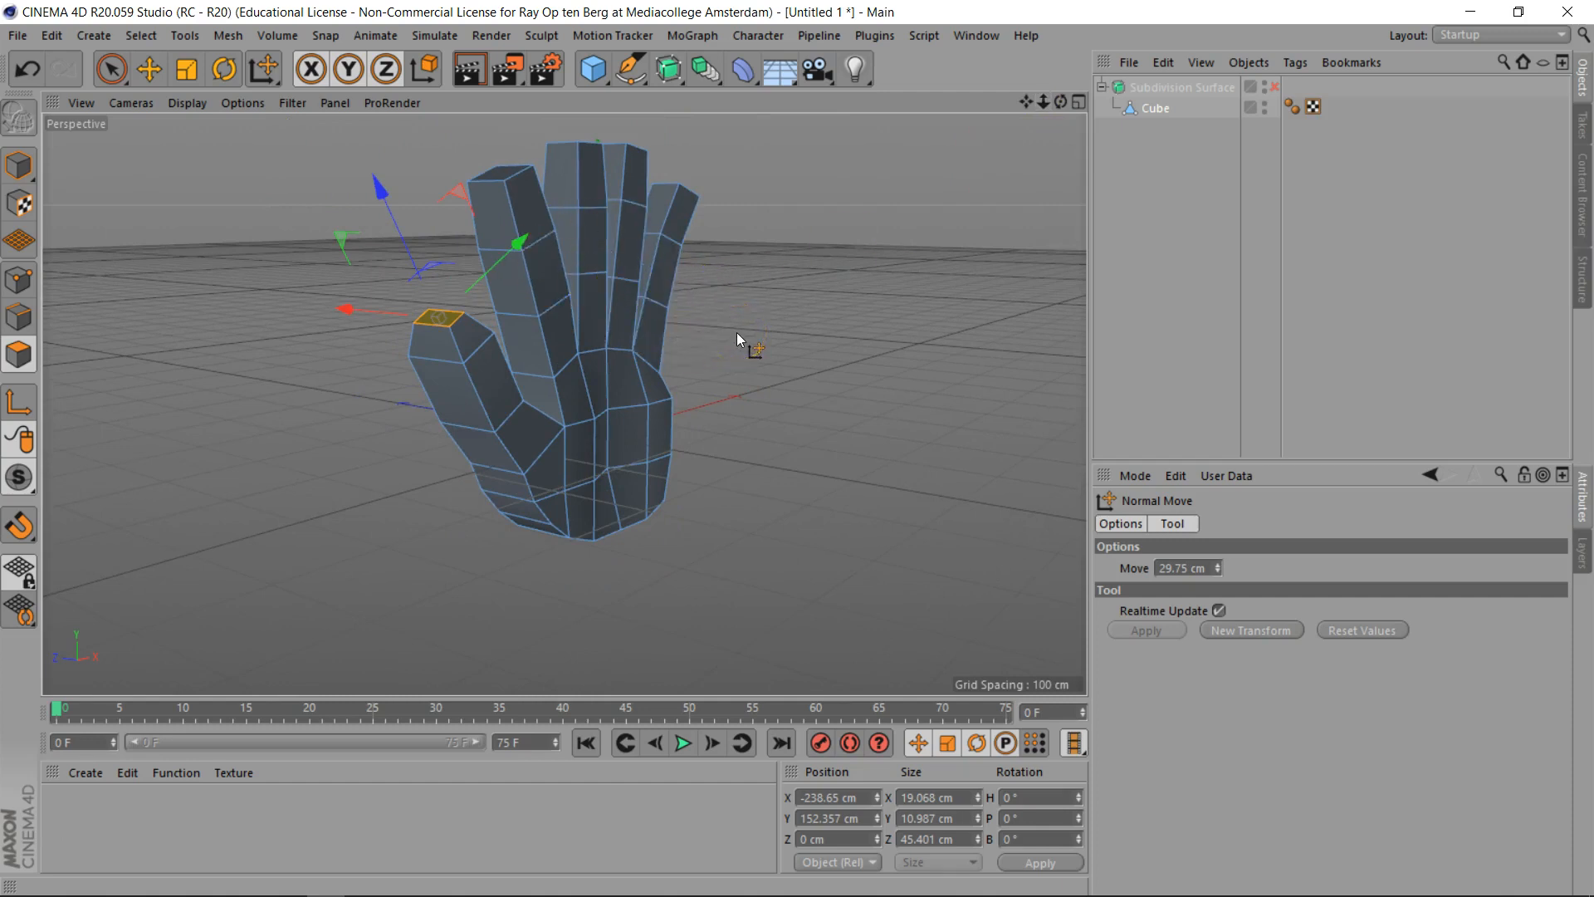
Clear the polygon selection and add a loop cut at about 58% along the narrow sides of the thumb and fingers
{"action": "key", "text": "k"}
{"action": "key", "text": "l"}
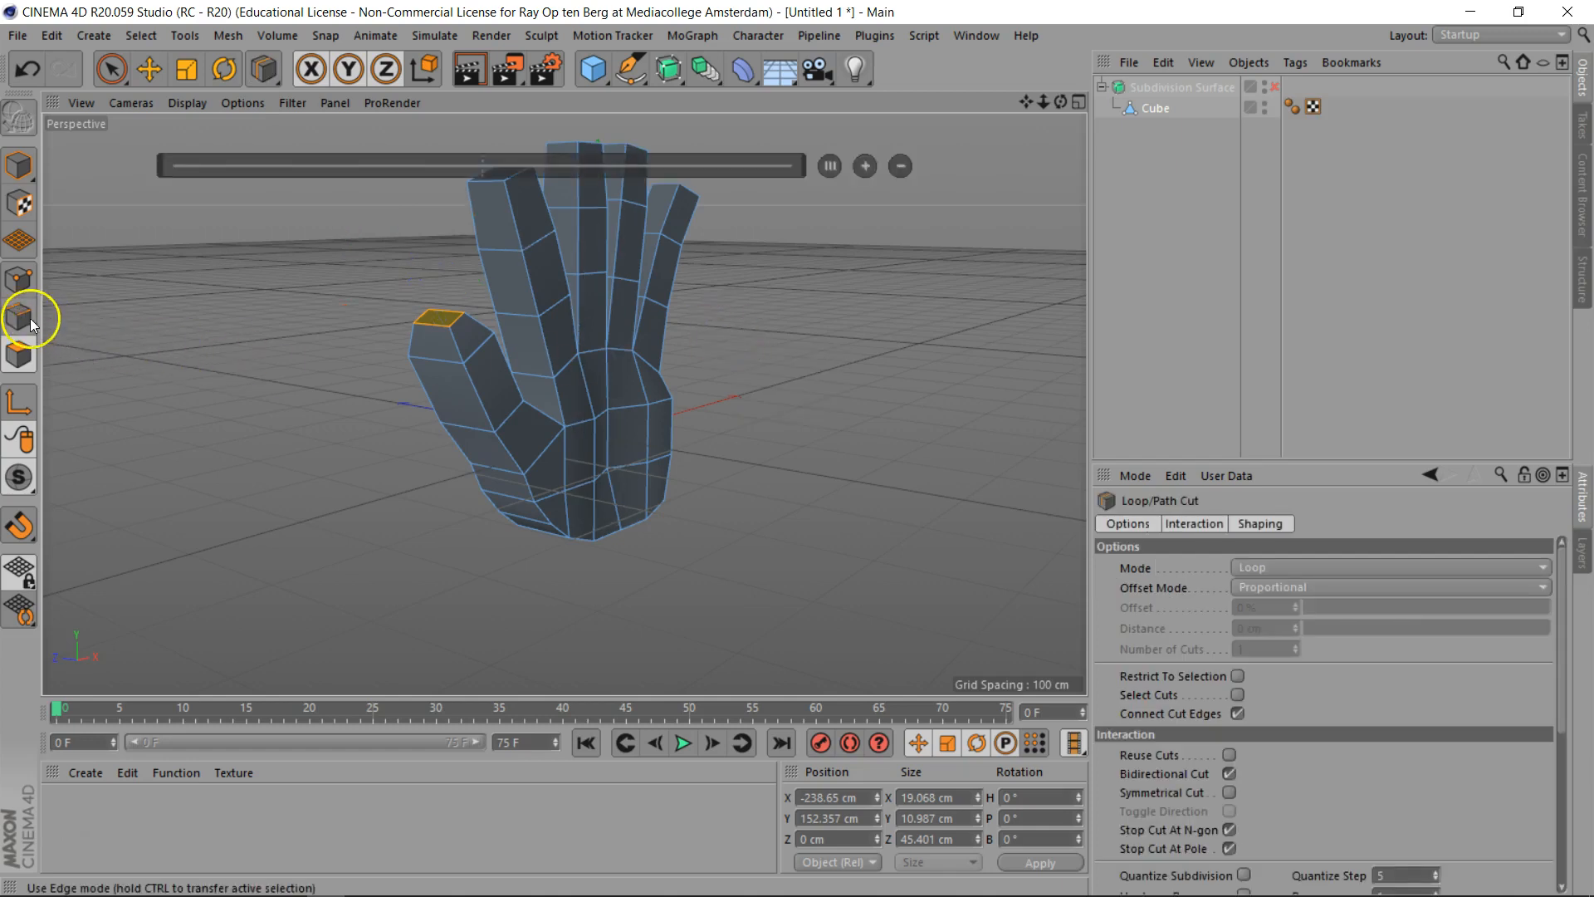
{"action": "left_click", "coordinate": [113, 68]}
{"action": "left_click", "coordinate": [233, 264]}
{"action": "key", "text": "k"}
{"action": "key", "text": "l"}
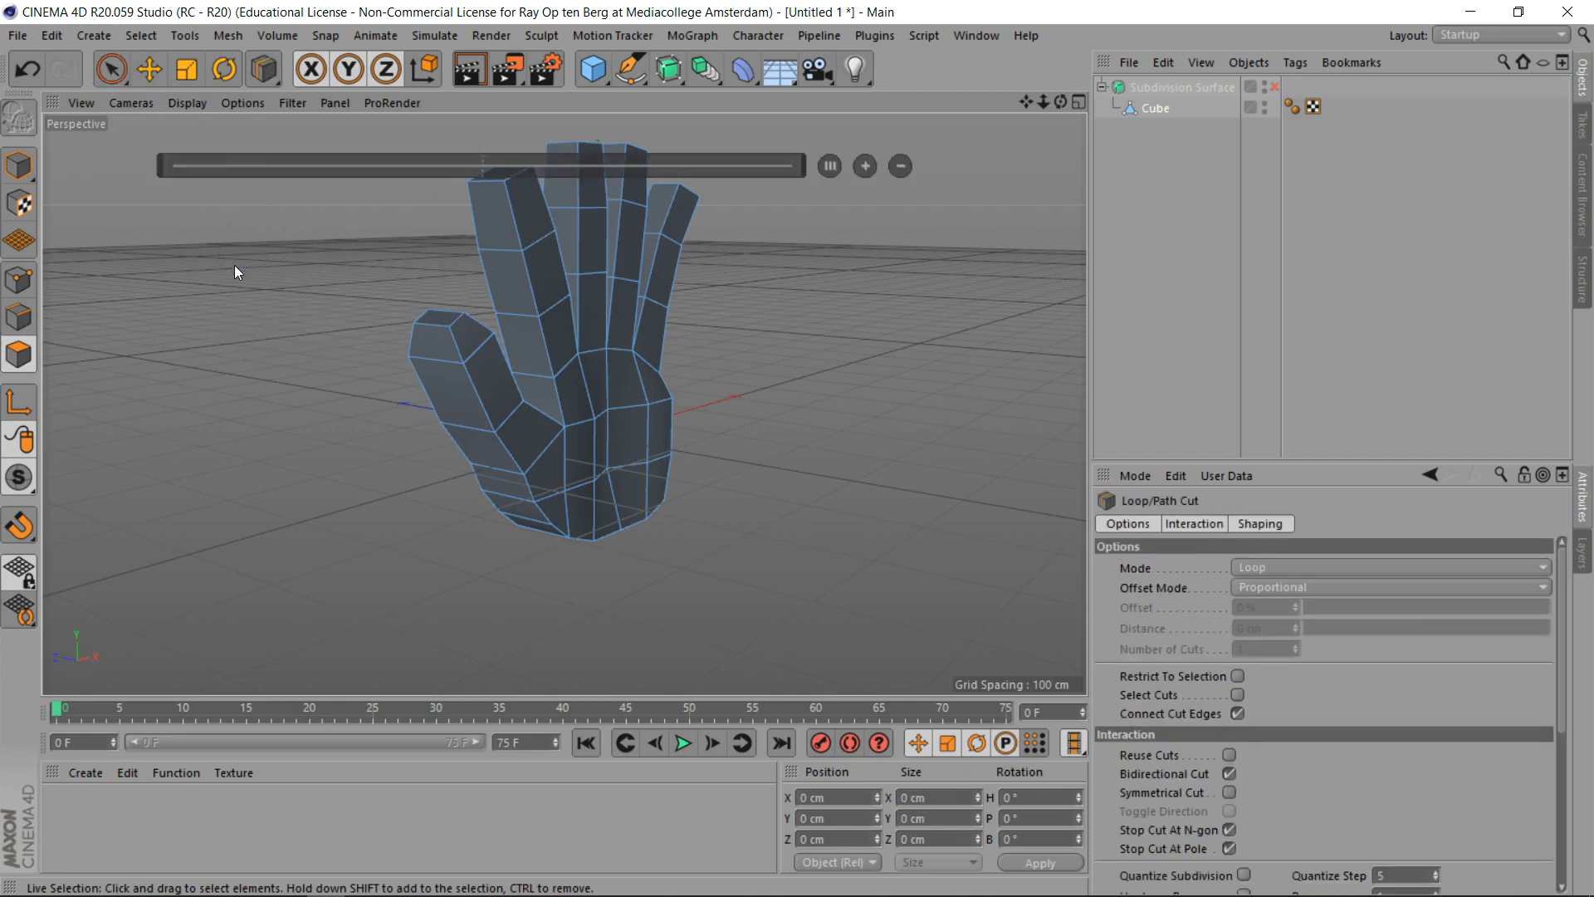
{"action": "left_click", "coordinate": [473, 433]}
{"action": "left_click", "coordinate": [757, 496]}
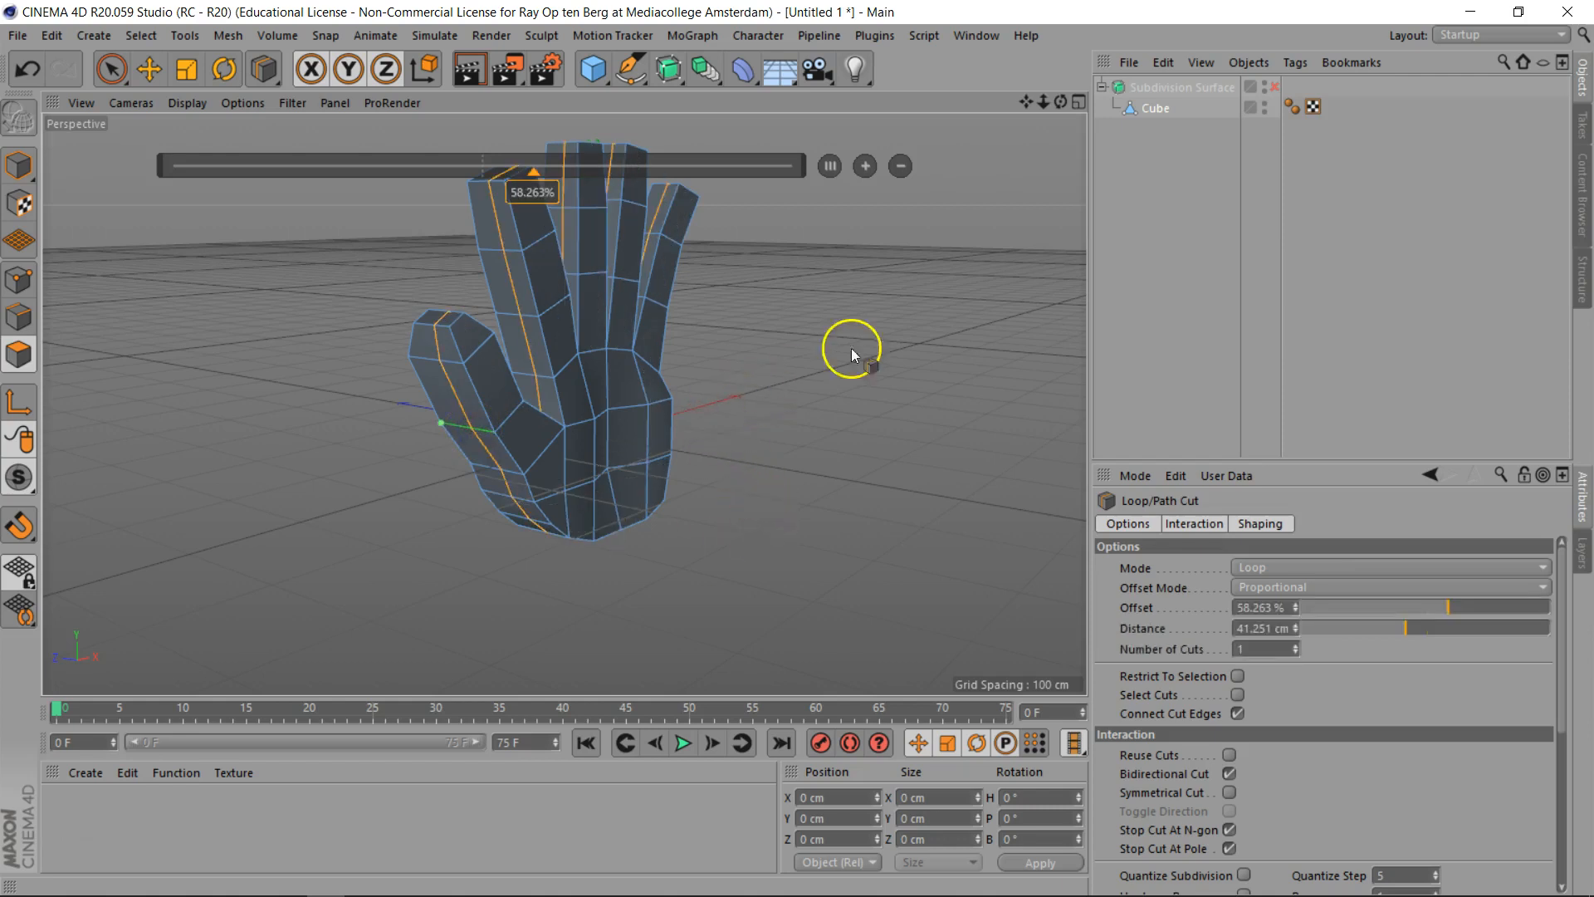
Add a lengthwise loop cut at about 52% through the index finger and down the palm
{"action": "left_click_drag", "start_coordinate": [1061, 102], "coordinate": [797, 448]}
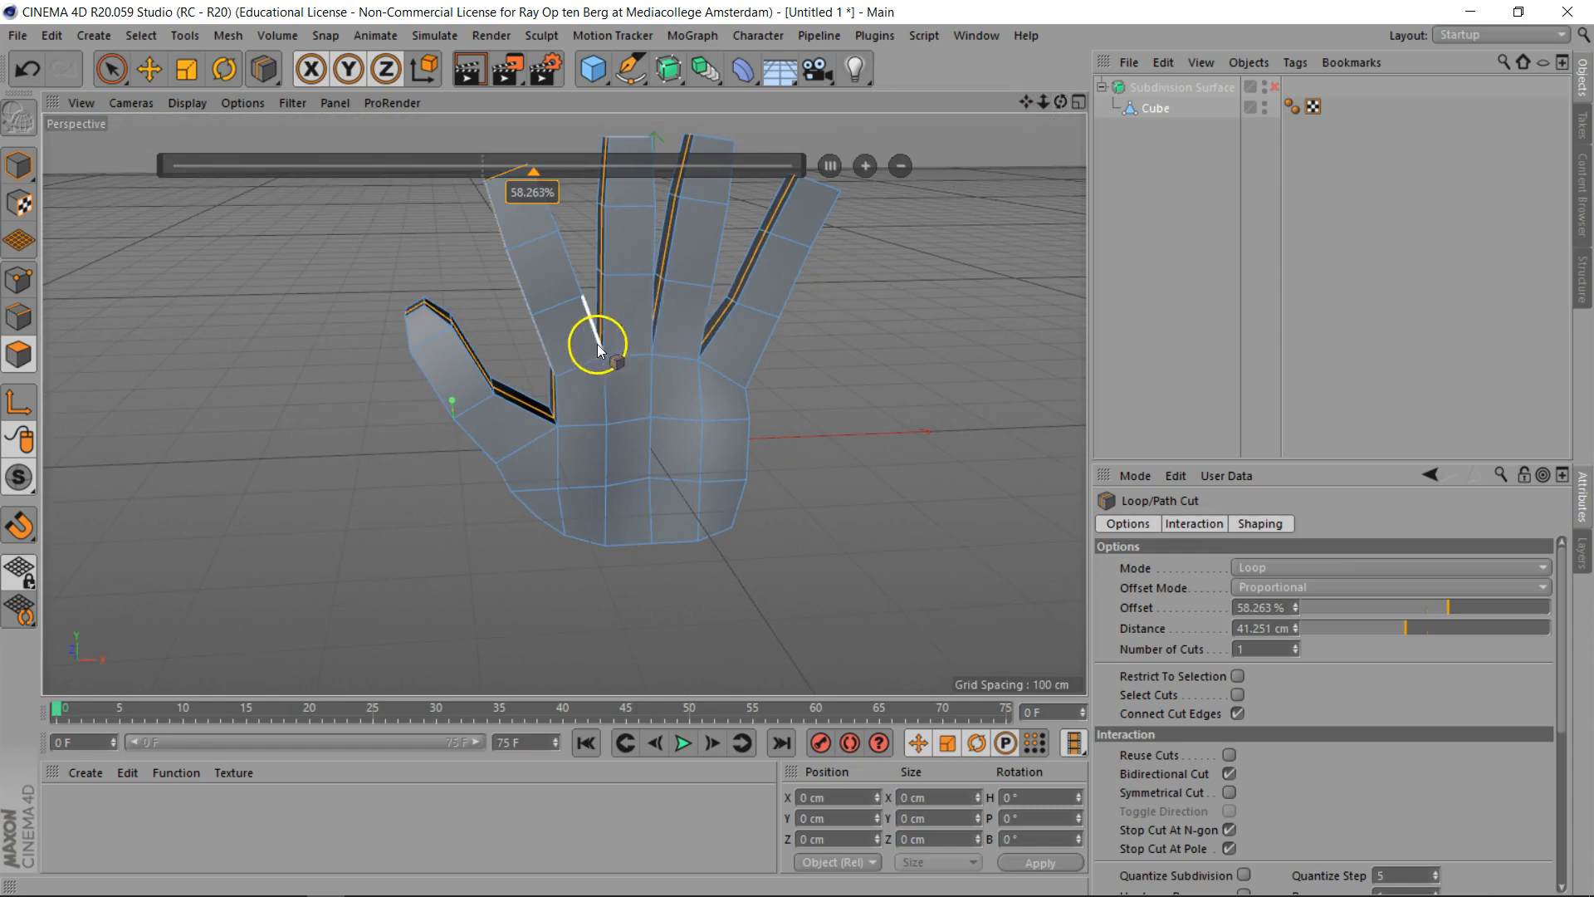
{"action": "left_click", "coordinate": [582, 367]}
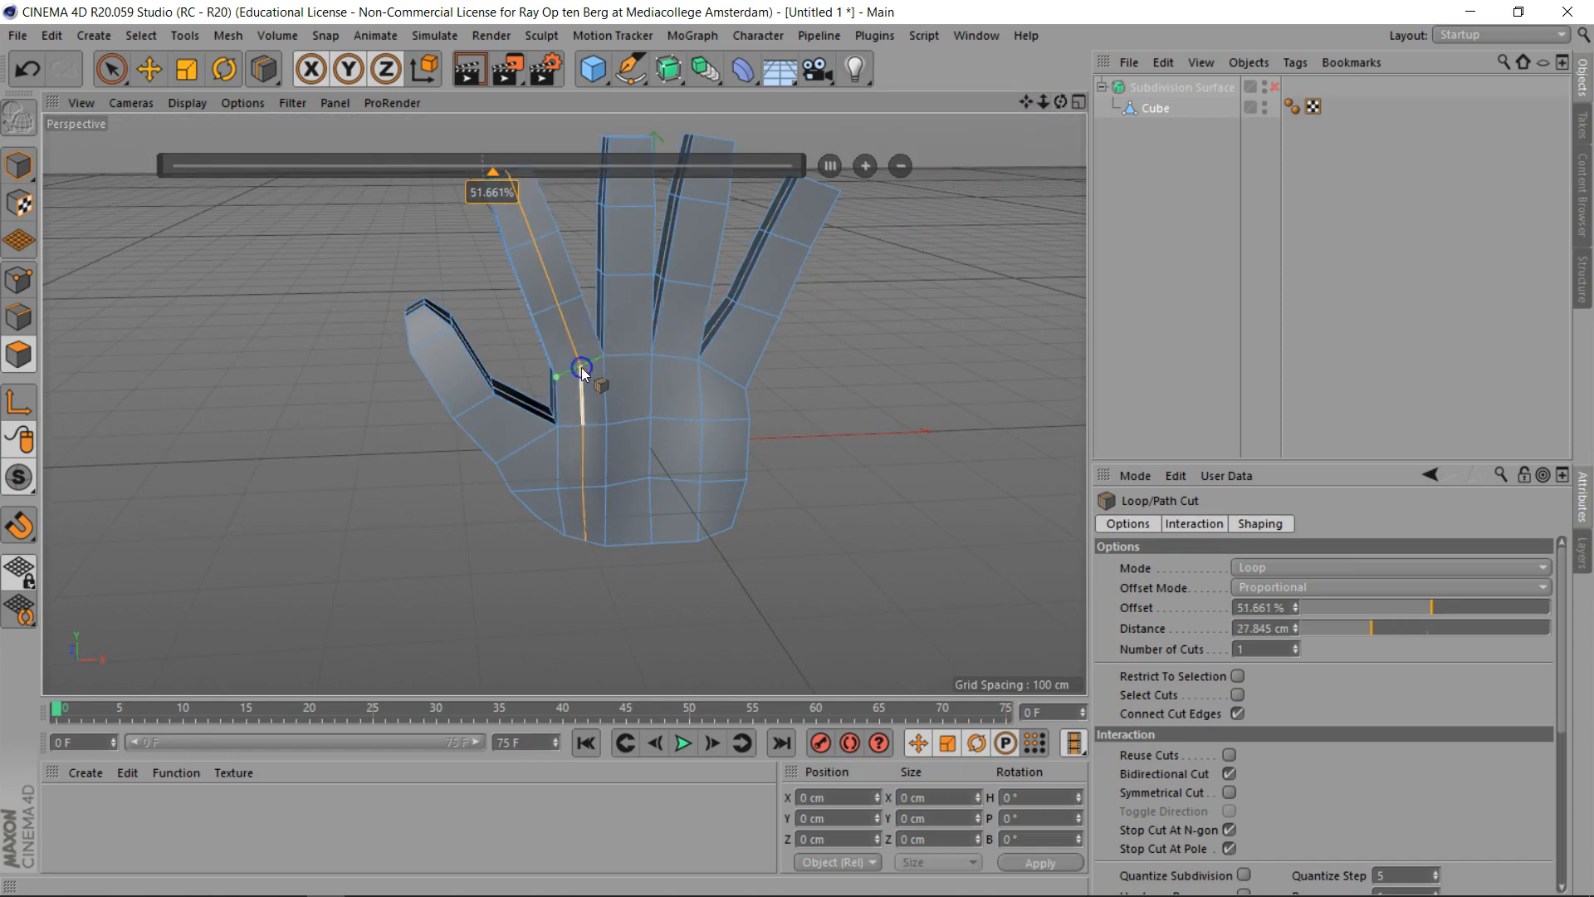
{"action": "left_click_drag", "start_coordinate": [1061, 101], "coordinate": [797, 449]}
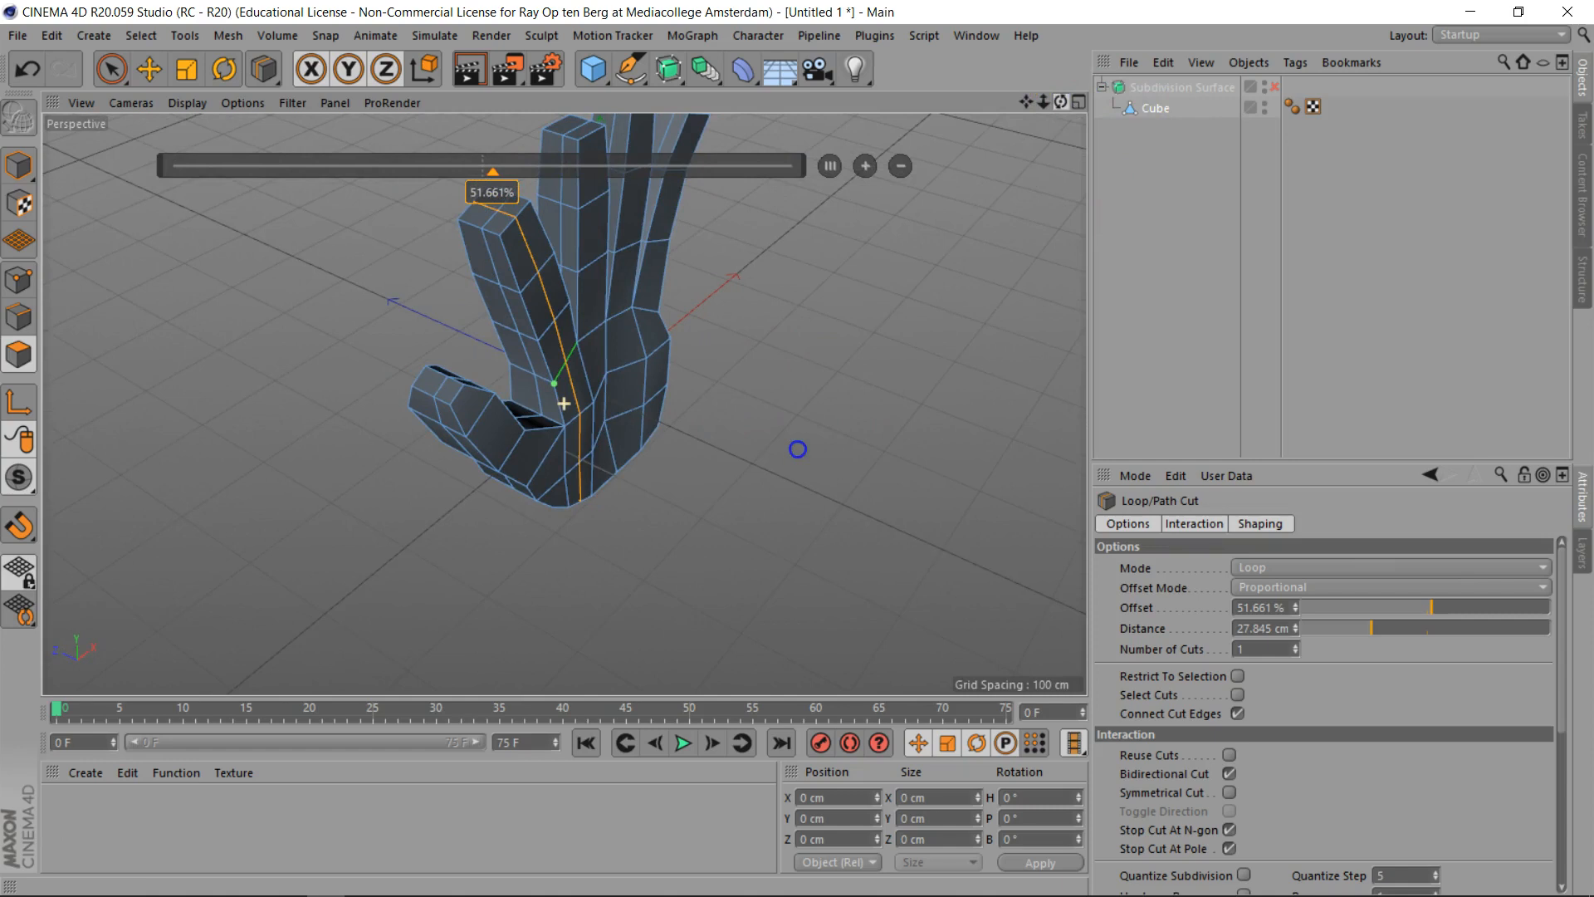
{"action": "left_click_drag", "start_coordinate": [1043, 101], "coordinate": [797, 448]}
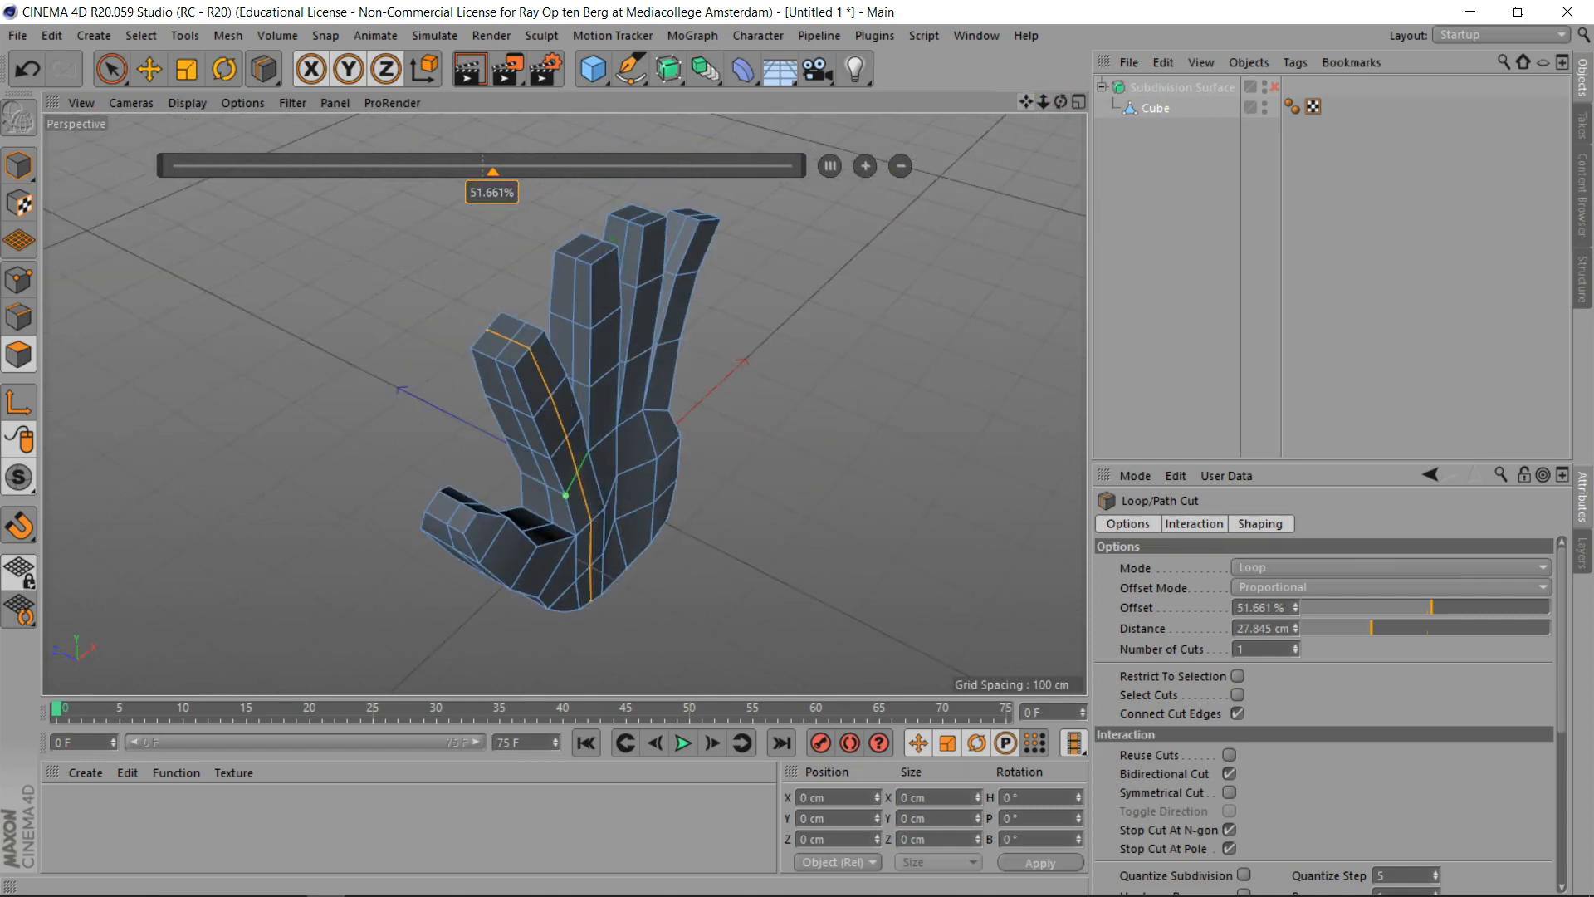
Switch to point editing and select the four outer corner points of the index fingertip
{"action": "scroll", "coordinate": [504, 335], "scroll_direction": "up", "scroll_amount": 6}
{"action": "left_click", "coordinate": [504, 334]}
{"action": "left_click", "coordinate": [111, 69]}
{"action": "left_click", "coordinate": [18, 280]}
{"action": "left_click", "coordinate": [415, 355]}
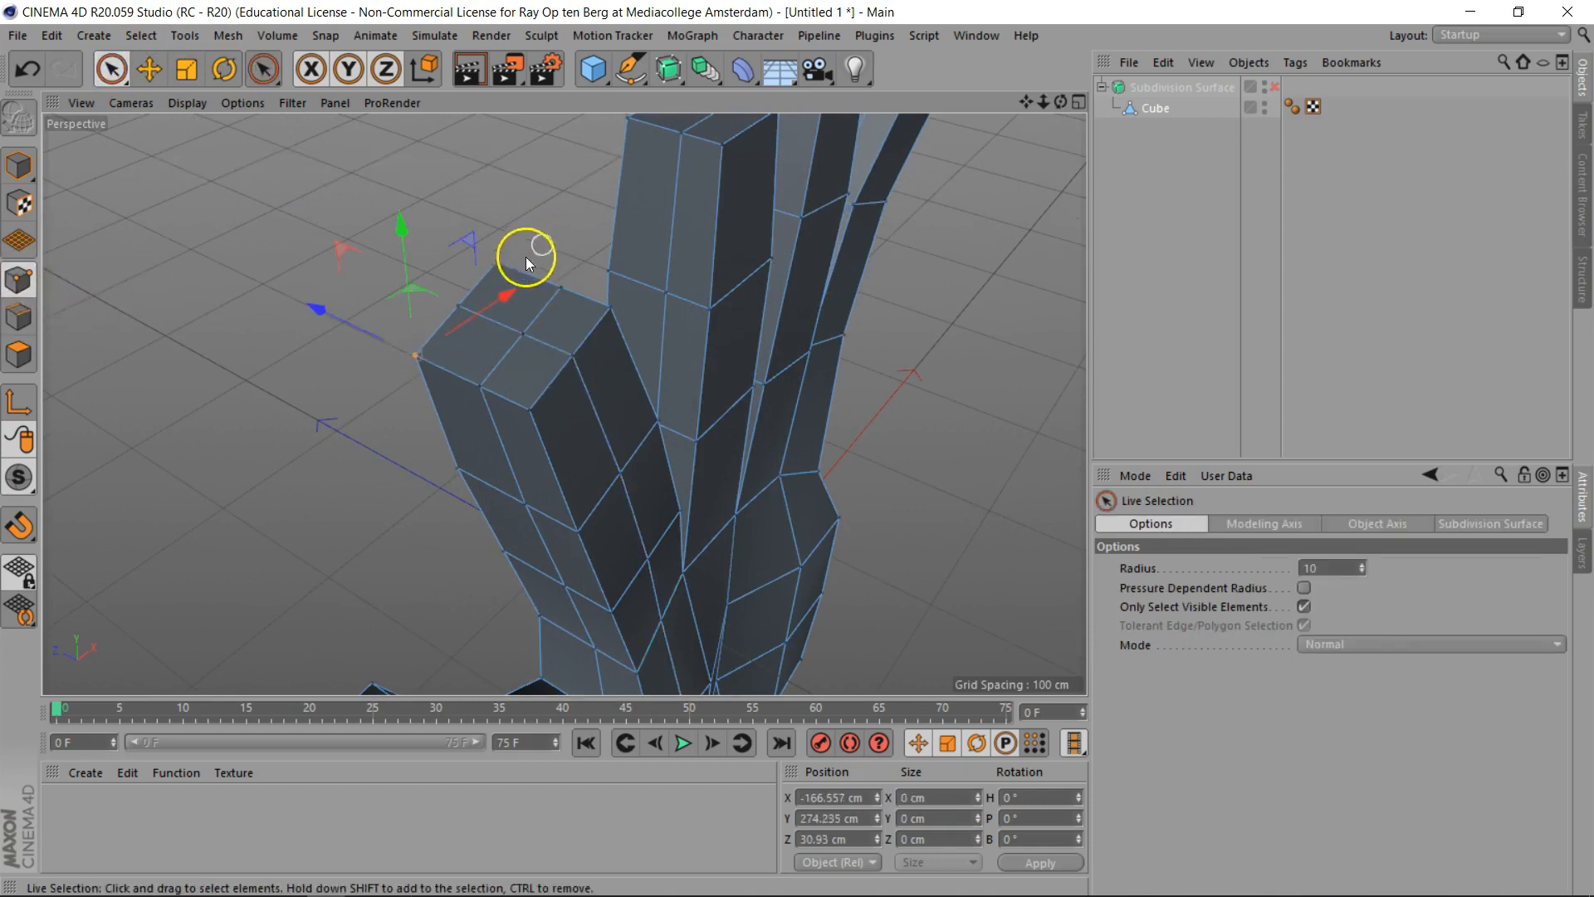
{"action": "left_click", "coordinate": [498, 262], "text": "shift"}
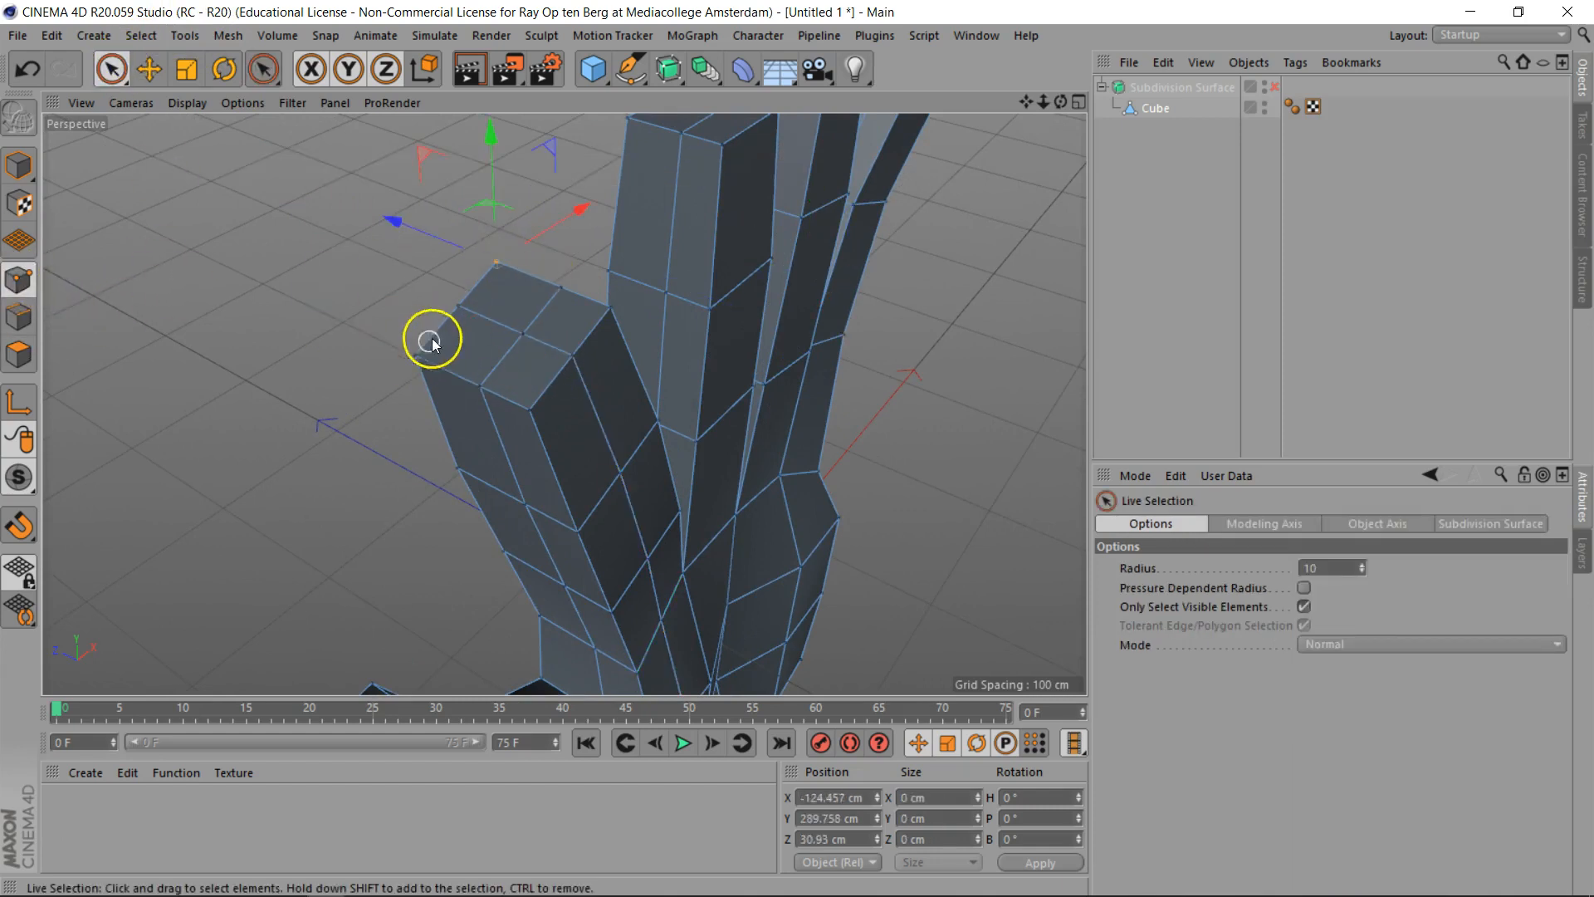
{"action": "left_click", "coordinate": [529, 409], "text": "shift"}
{"action": "left_click", "coordinate": [608, 308], "text": "shift"}
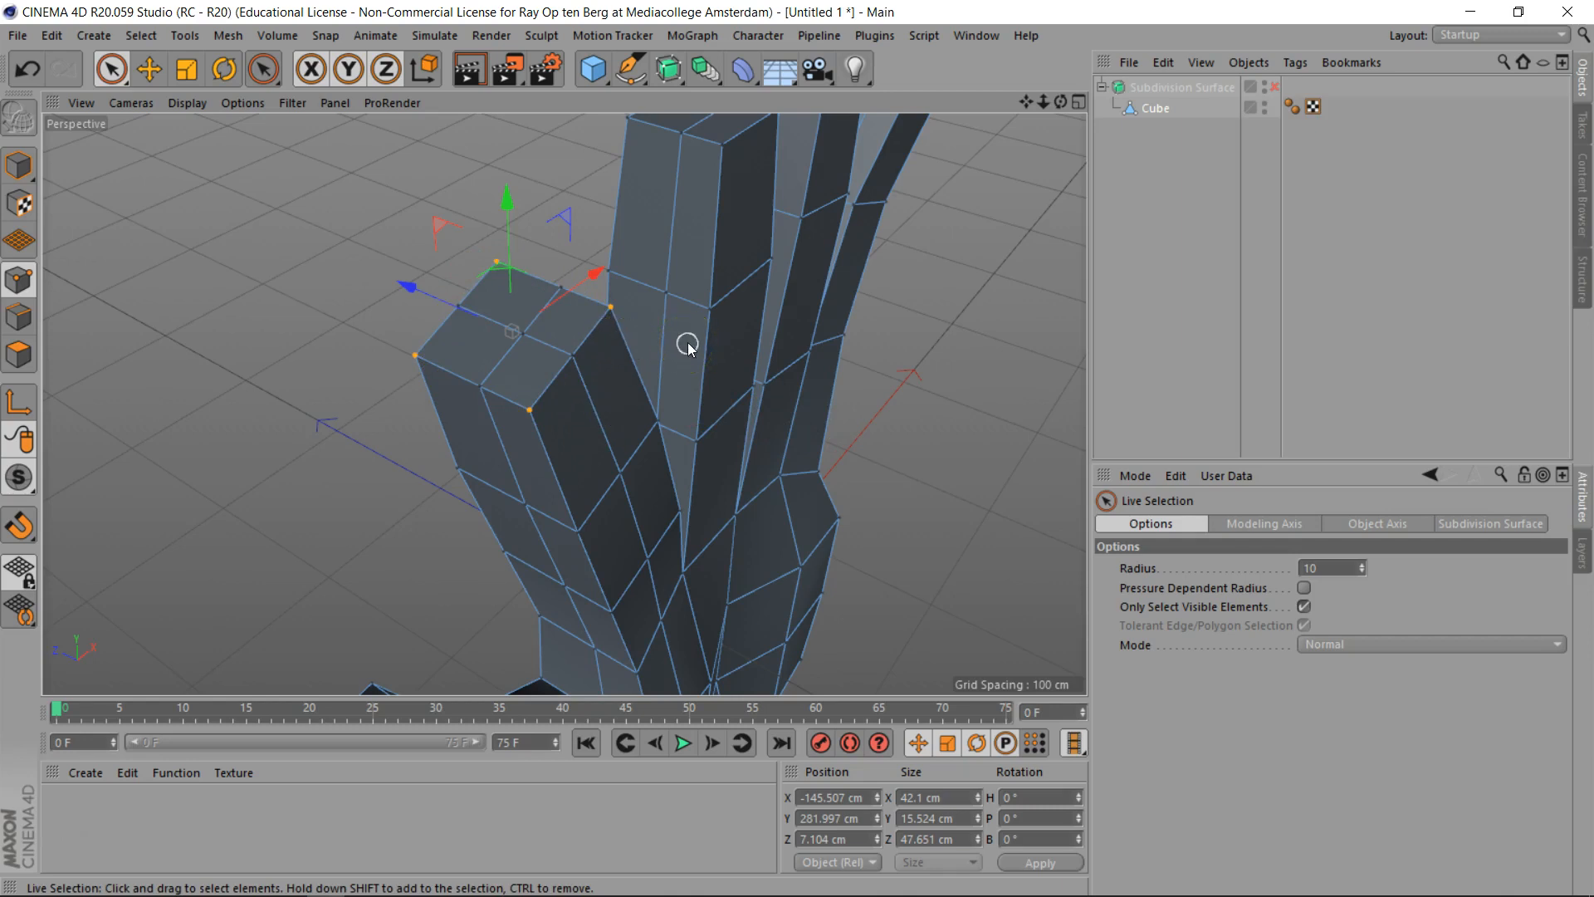
Try scaling the four index fingertip corner points inward with the Subdivision Surface preview, and undo both changes
{"action": "key", "text": "t"}
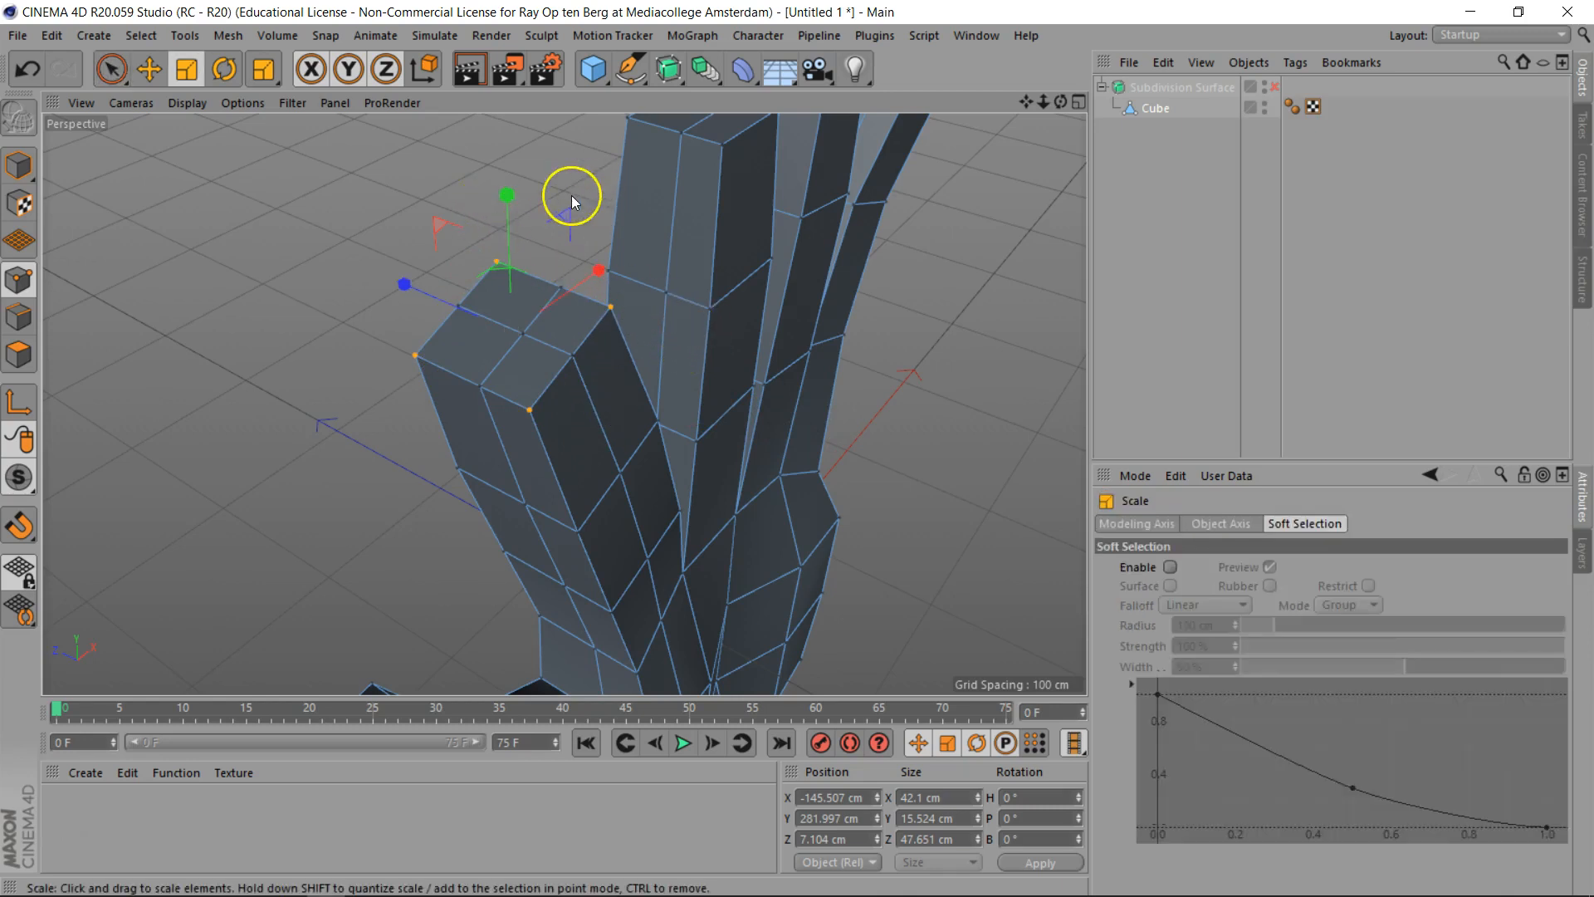
{"action": "left_click_drag", "start_coordinate": [588, 193], "coordinate": [375, 256]}
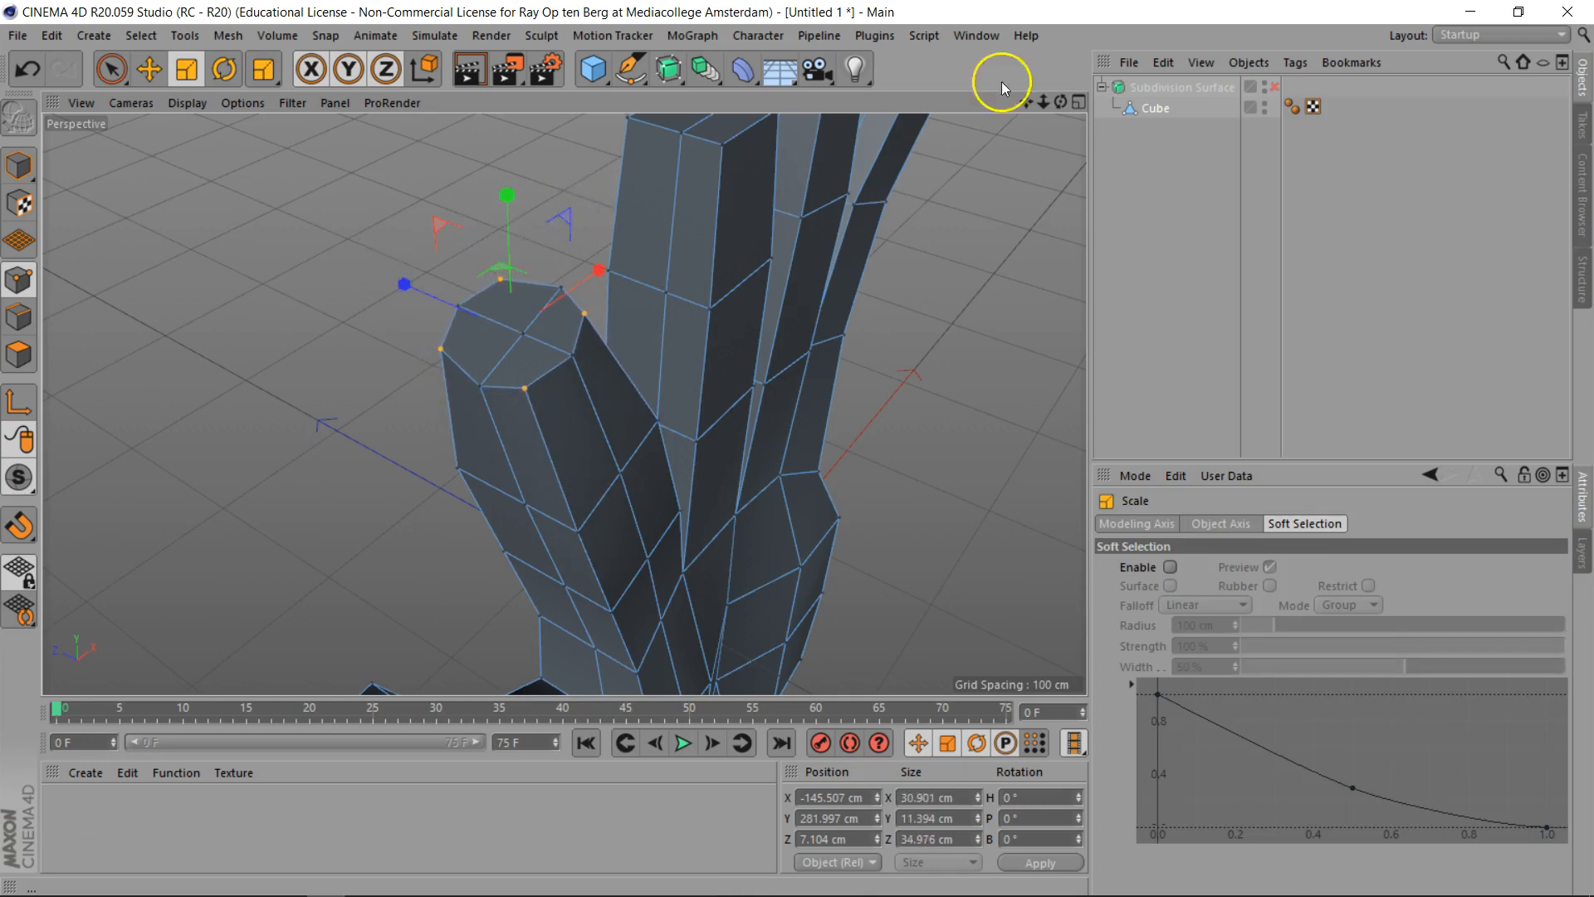
{"action": "left_click", "coordinate": [1275, 84]}
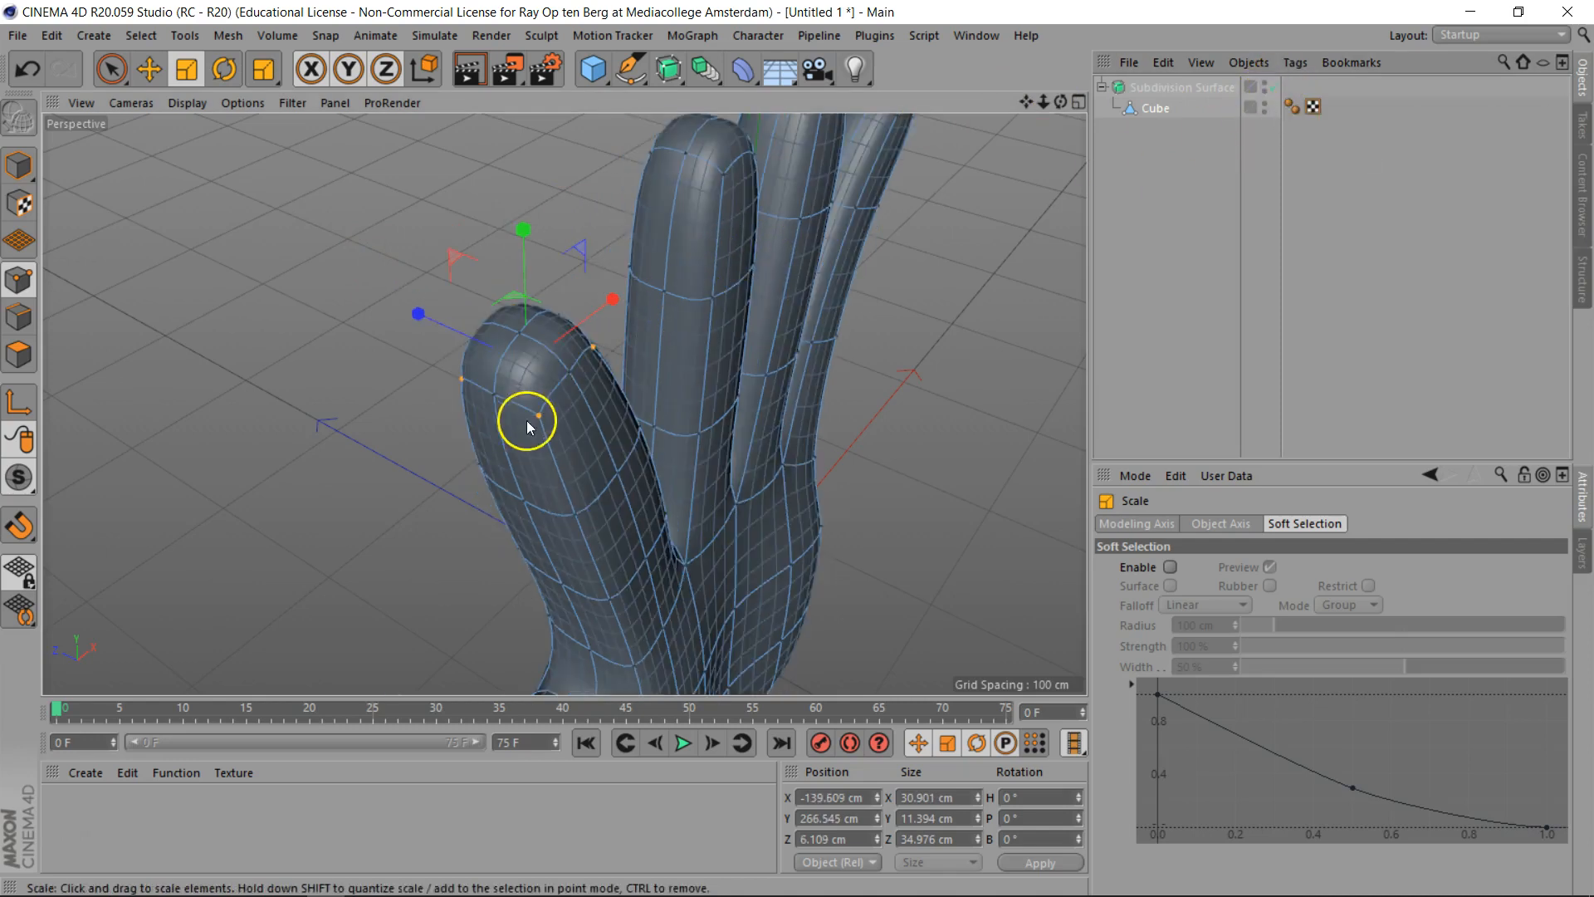
{"action": "key", "text": "ctrl+z"}
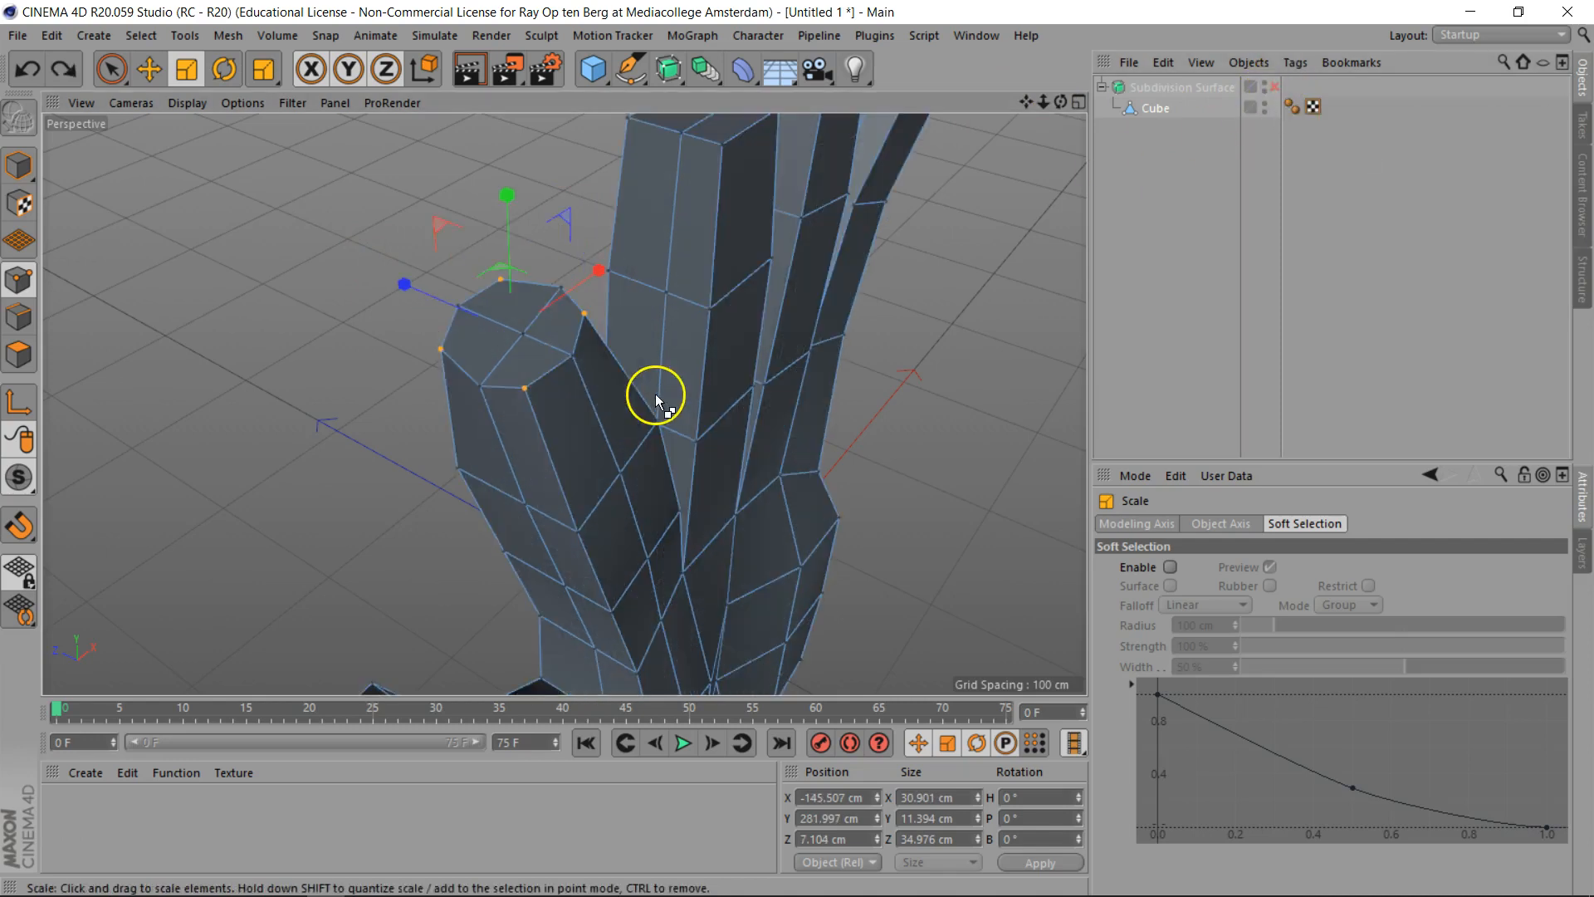
{"action": "key", "text": "ctrl+z"}
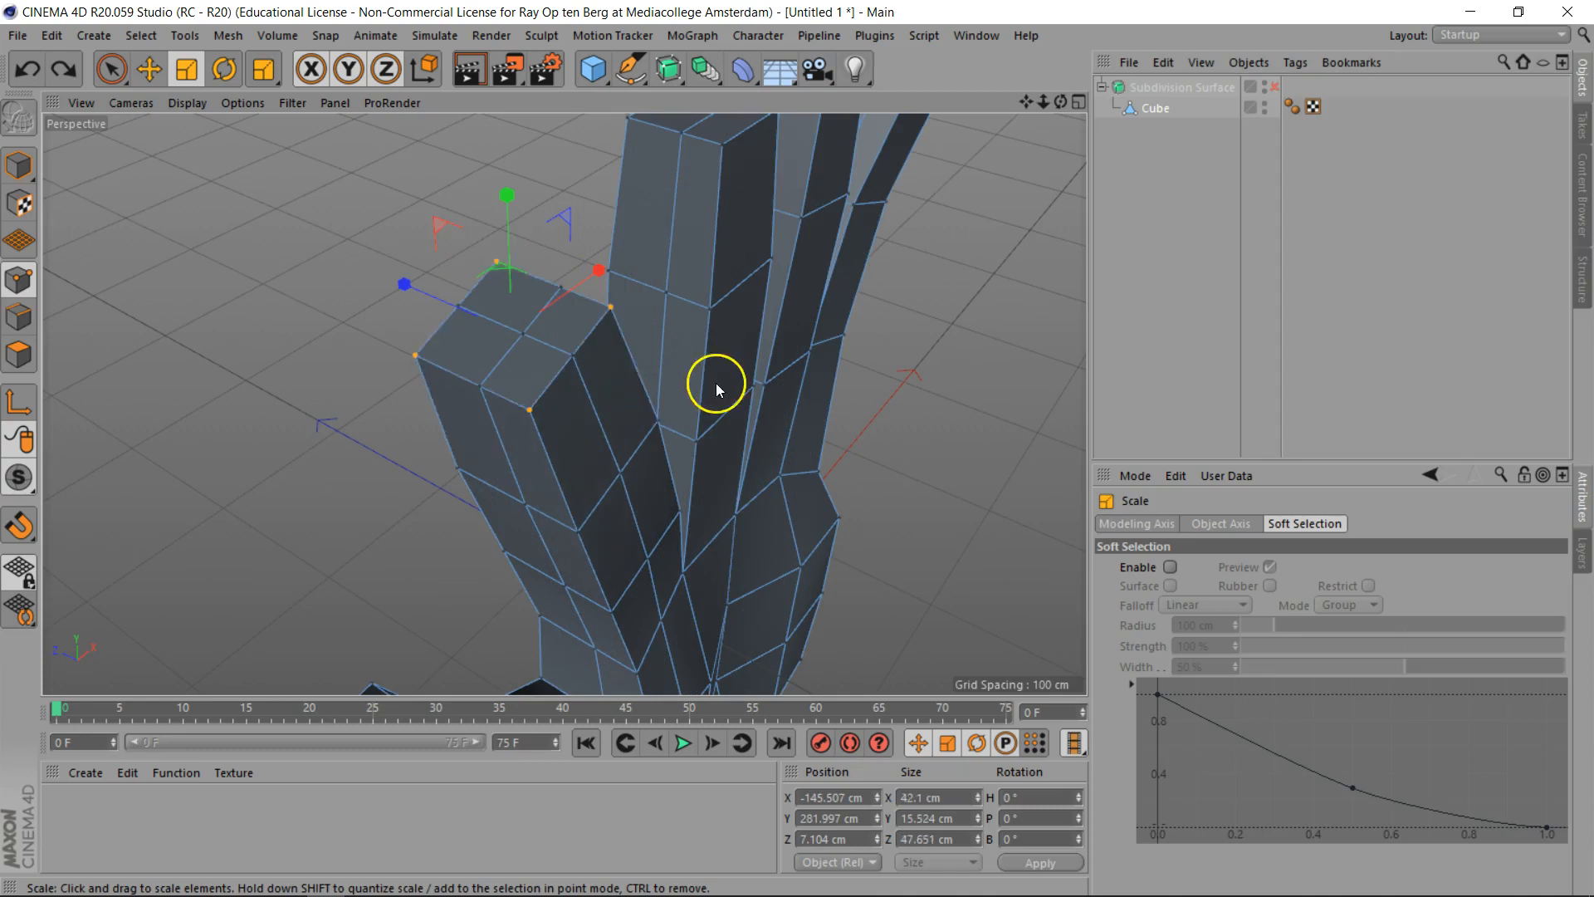
Enable the Subdivision Surface and scale the index fingertip's four corner points inward to round the tip
{"action": "left_click", "coordinate": [1274, 86]}
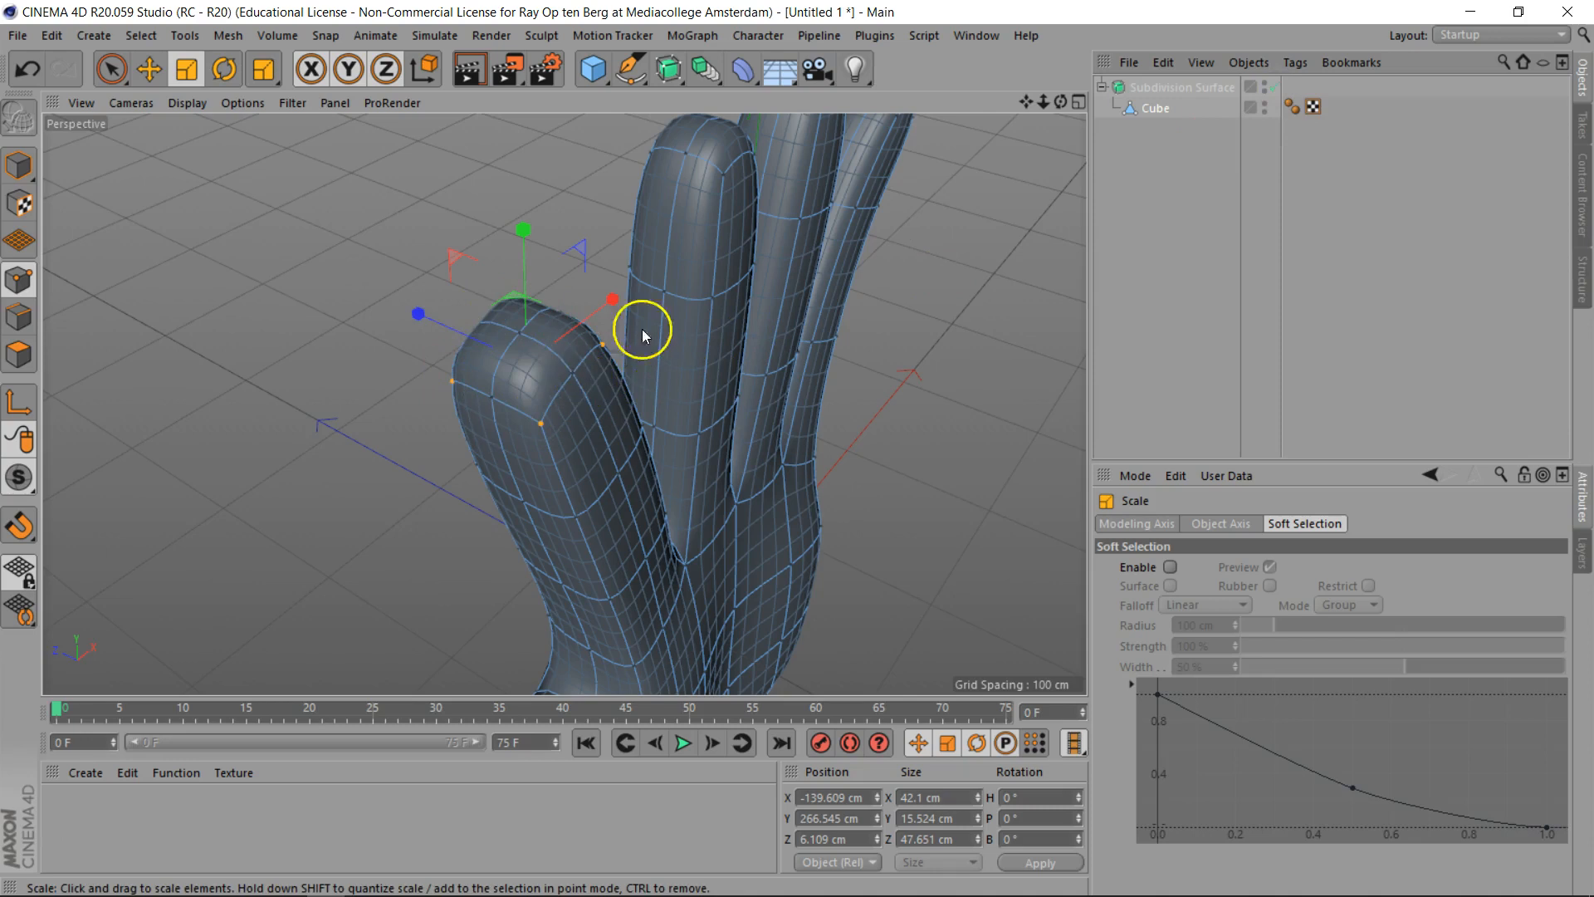
{"action": "left_click_drag", "start_coordinate": [789, 451], "coordinate": [797, 449], "text": "alt"}
{"action": "left_click_drag", "start_coordinate": [1041, 103], "coordinate": [797, 449]}
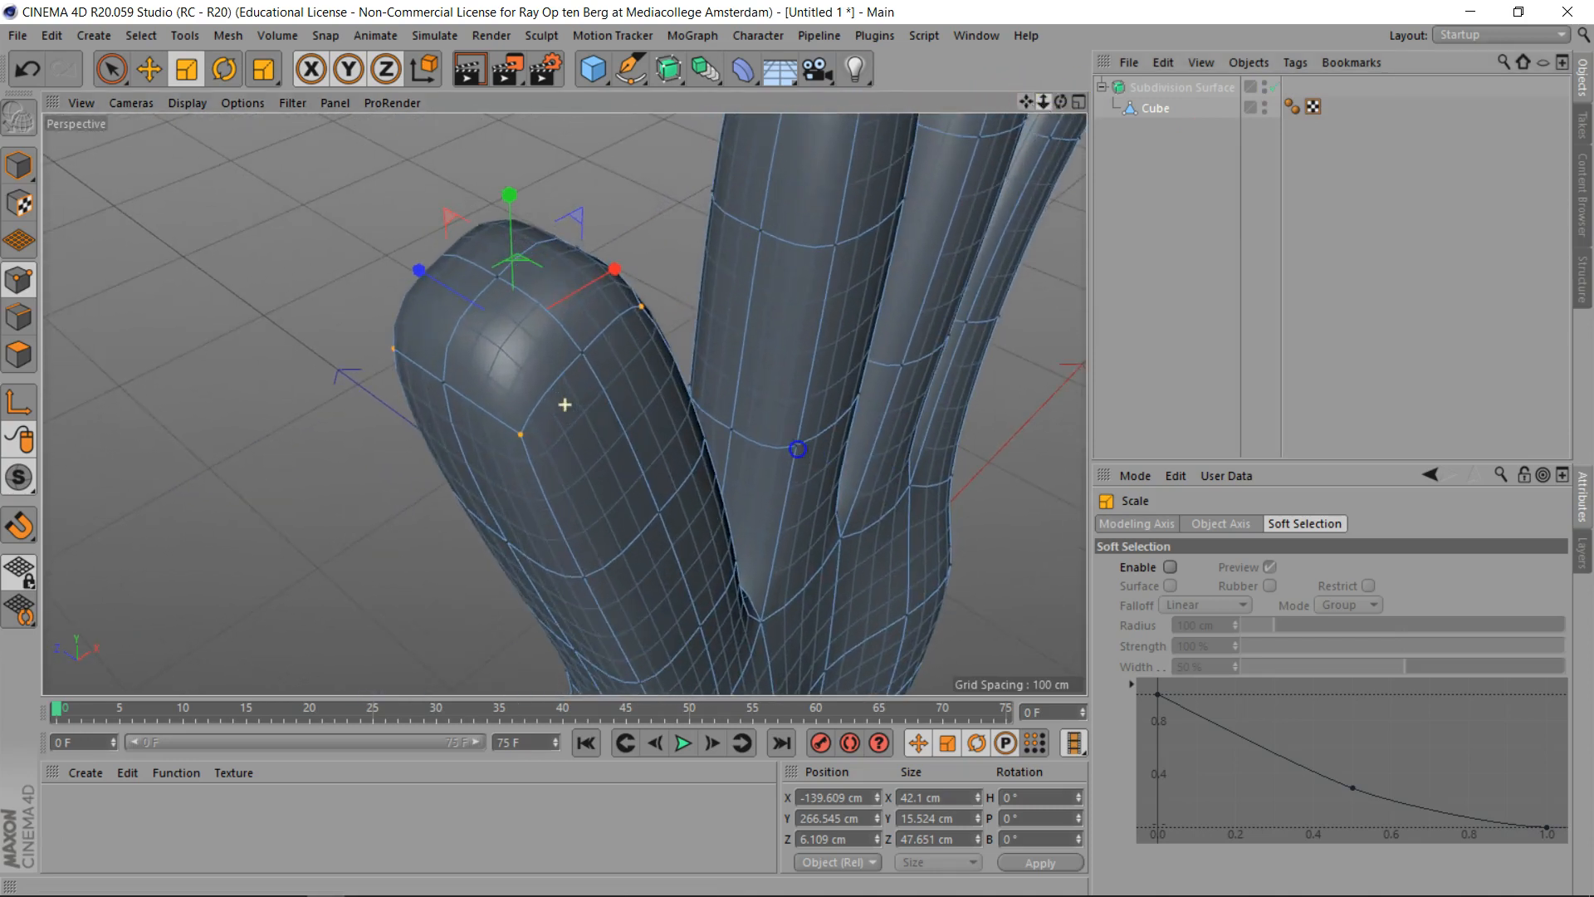
{"action": "left_click_drag", "start_coordinate": [526, 167], "coordinate": [444, 376]}
Select the centre point of the index fingertip and raise it along Y to 285.337 cm
{"action": "key", "text": "9"}
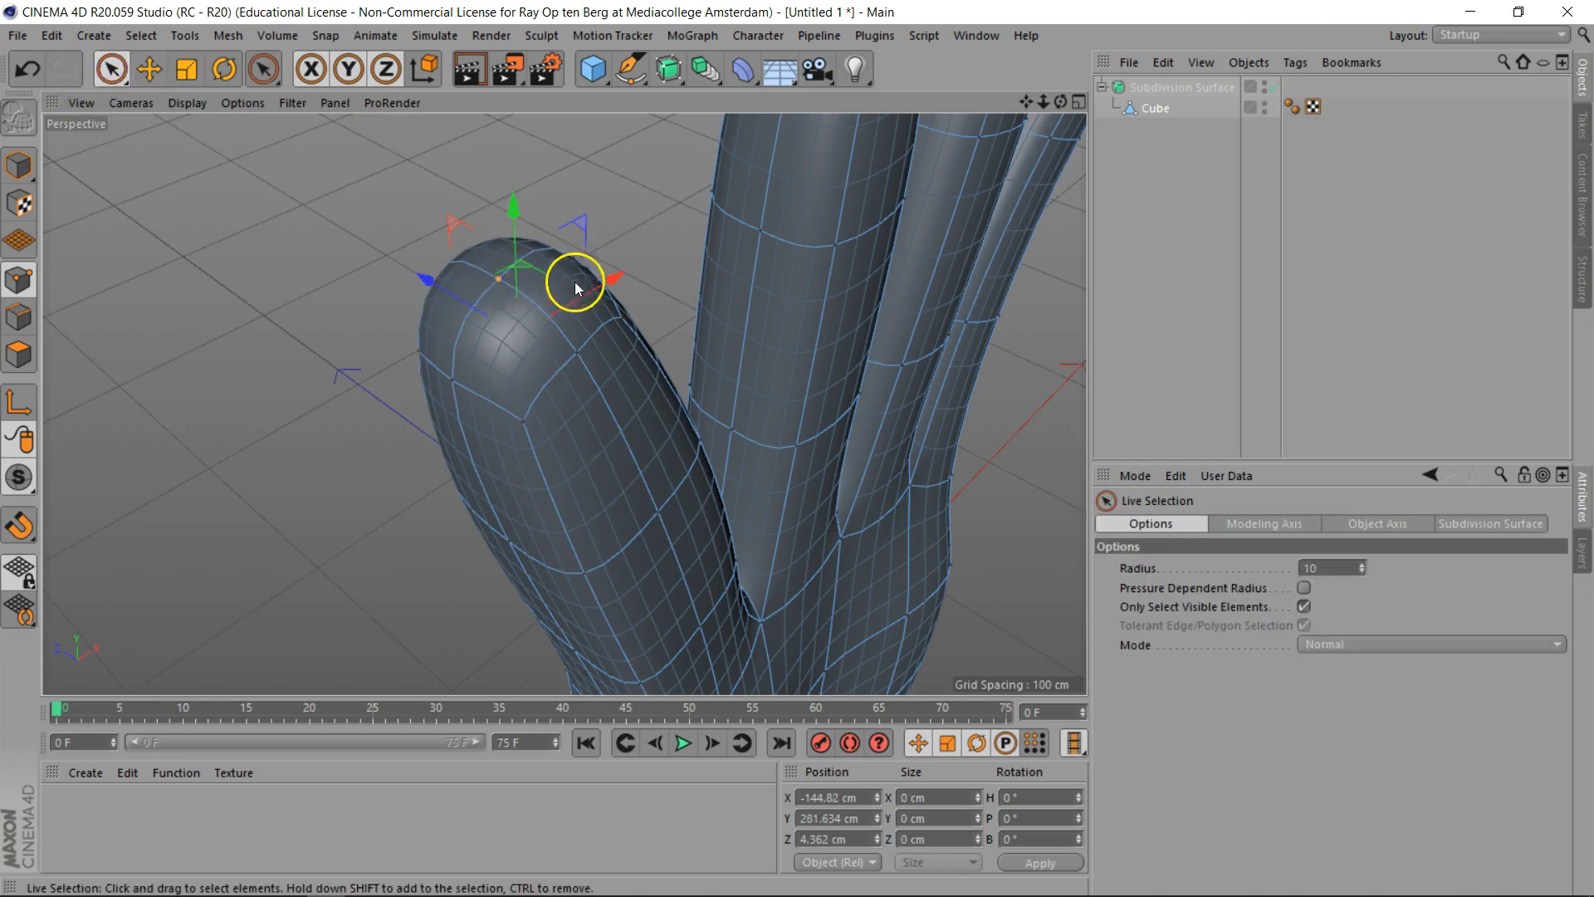
{"action": "left_click", "coordinate": [498, 251]}
{"action": "left_click_drag", "start_coordinate": [488, 171], "coordinate": [494, 138]}
{"action": "left_click_drag", "start_coordinate": [1040, 101], "coordinate": [637, 365]}
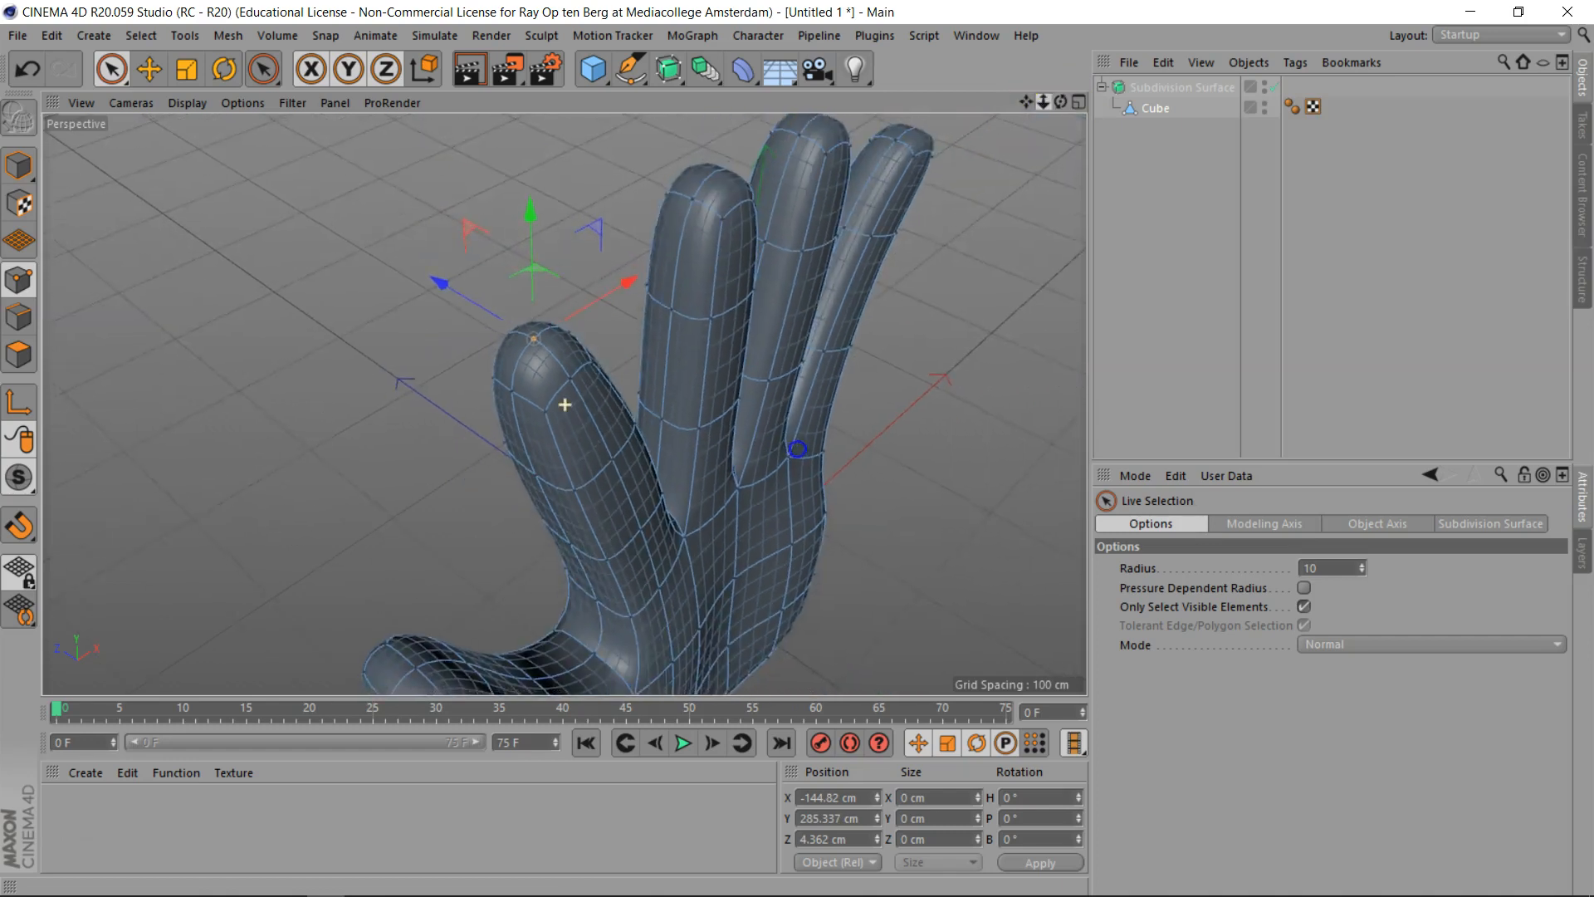
{"action": "left_click_drag", "start_coordinate": [1064, 102], "coordinate": [797, 448]}
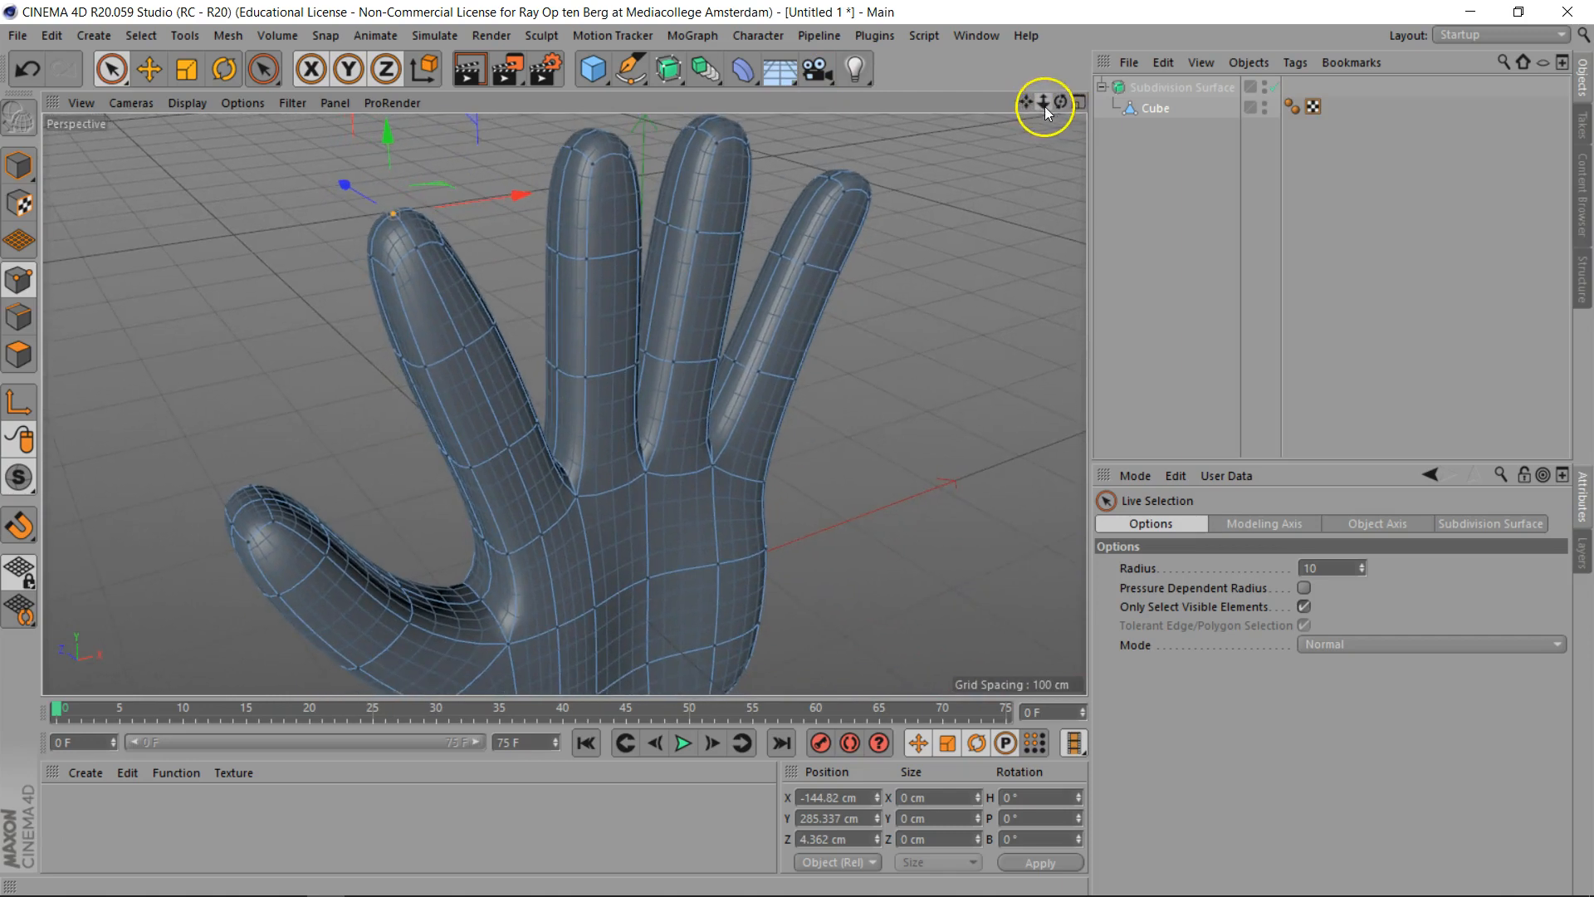